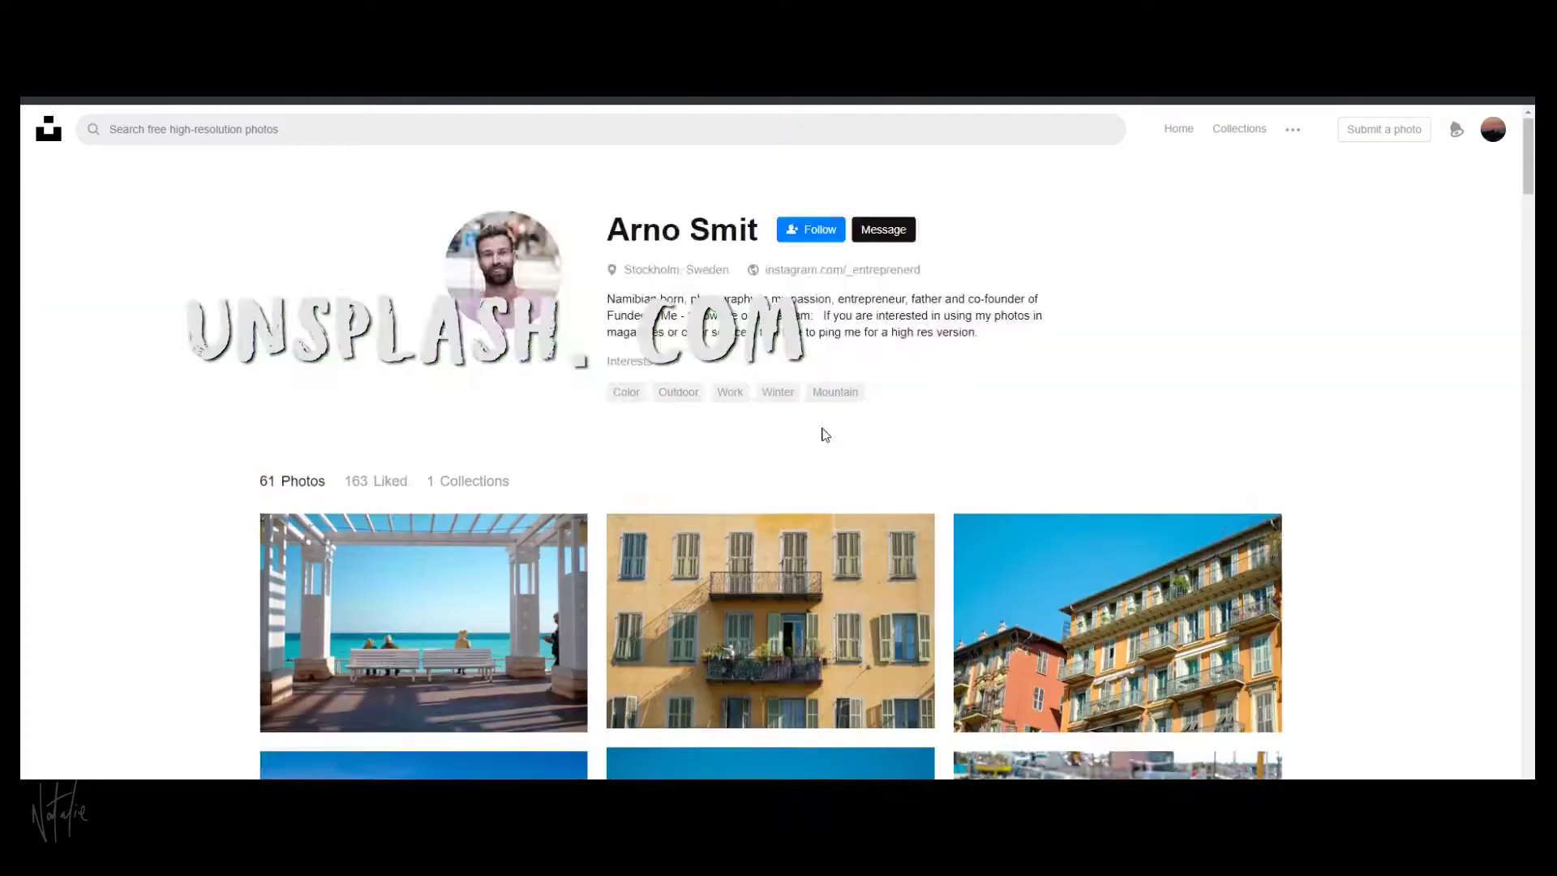
# - Scroll the photographer's Unsplash profile and enlarge the red brick wall photo
pyautogui.scroll(-10, 824, 432)
pyautogui.scroll(-20, 821, 427)
pyautogui.scroll(-20, 822, 427)
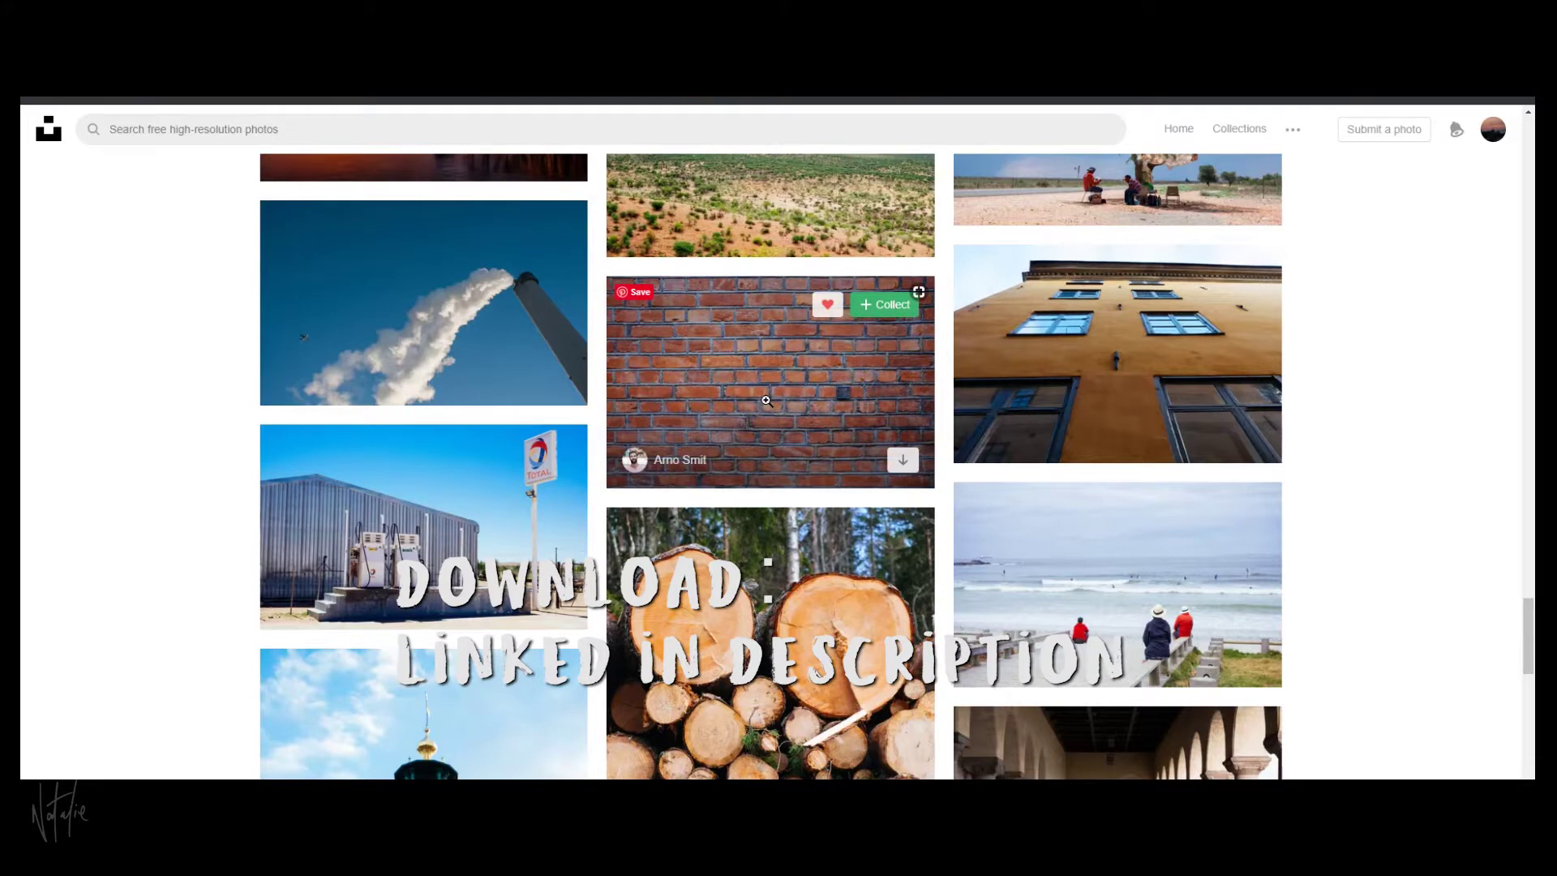
pyautogui.click(767, 400)
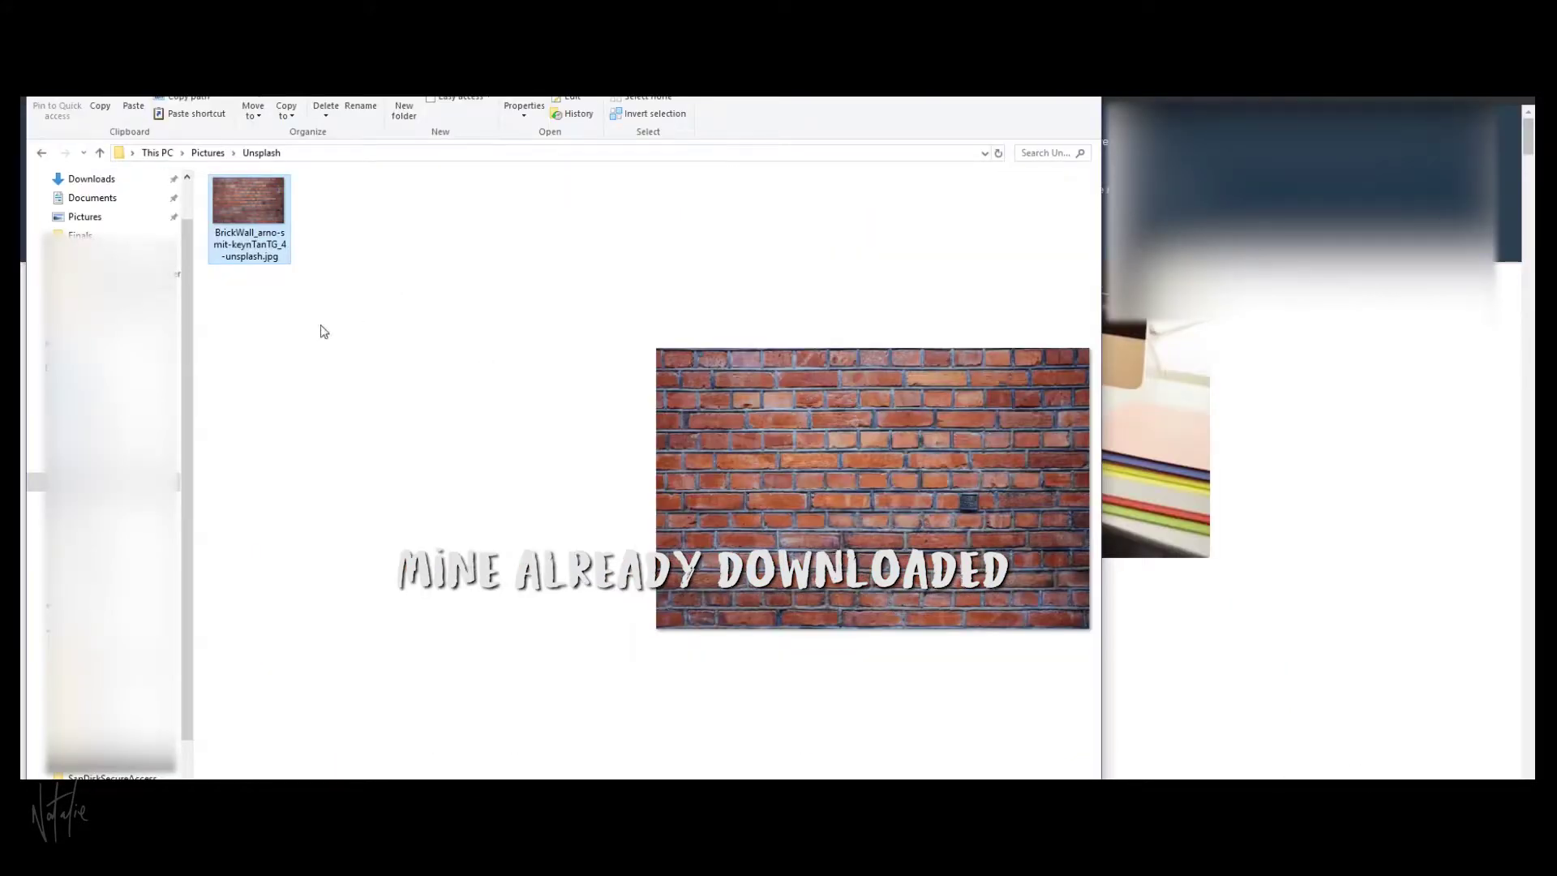
# - Open the downloaded brick wall JPG in Adobe Photoshop
pyautogui.rightClick(240, 230)
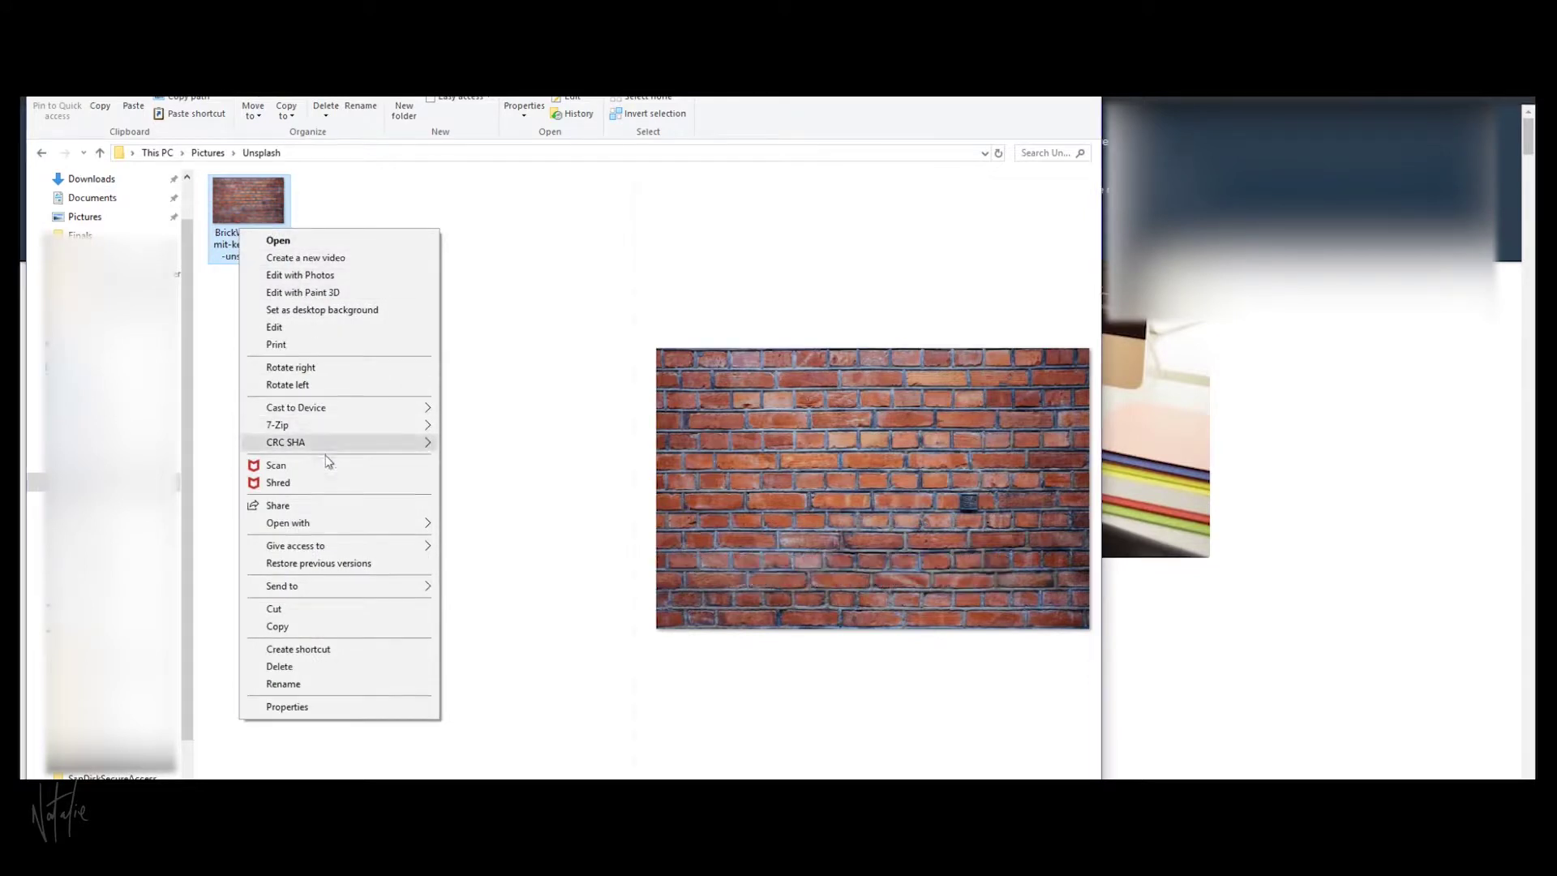
pyautogui.moveTo(324, 522)
pyautogui.click(497, 541)
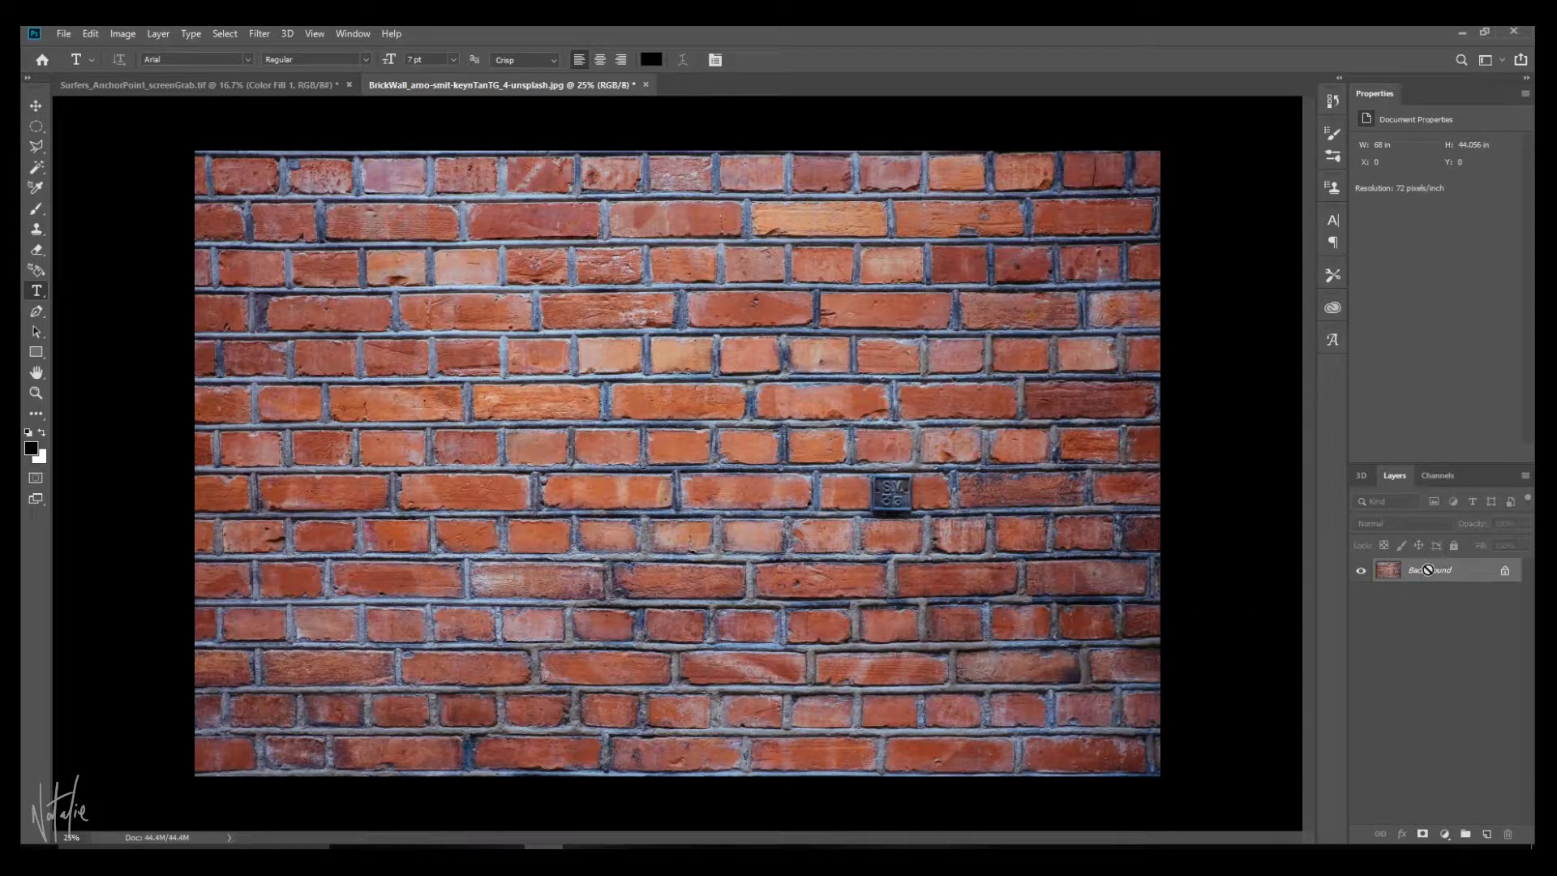
# - Add an empty Layer 1, then a black Solid Color fill layer, Color Fill 1
pyautogui.hotkey('ctrl', 'shift', 'alt', 'n')
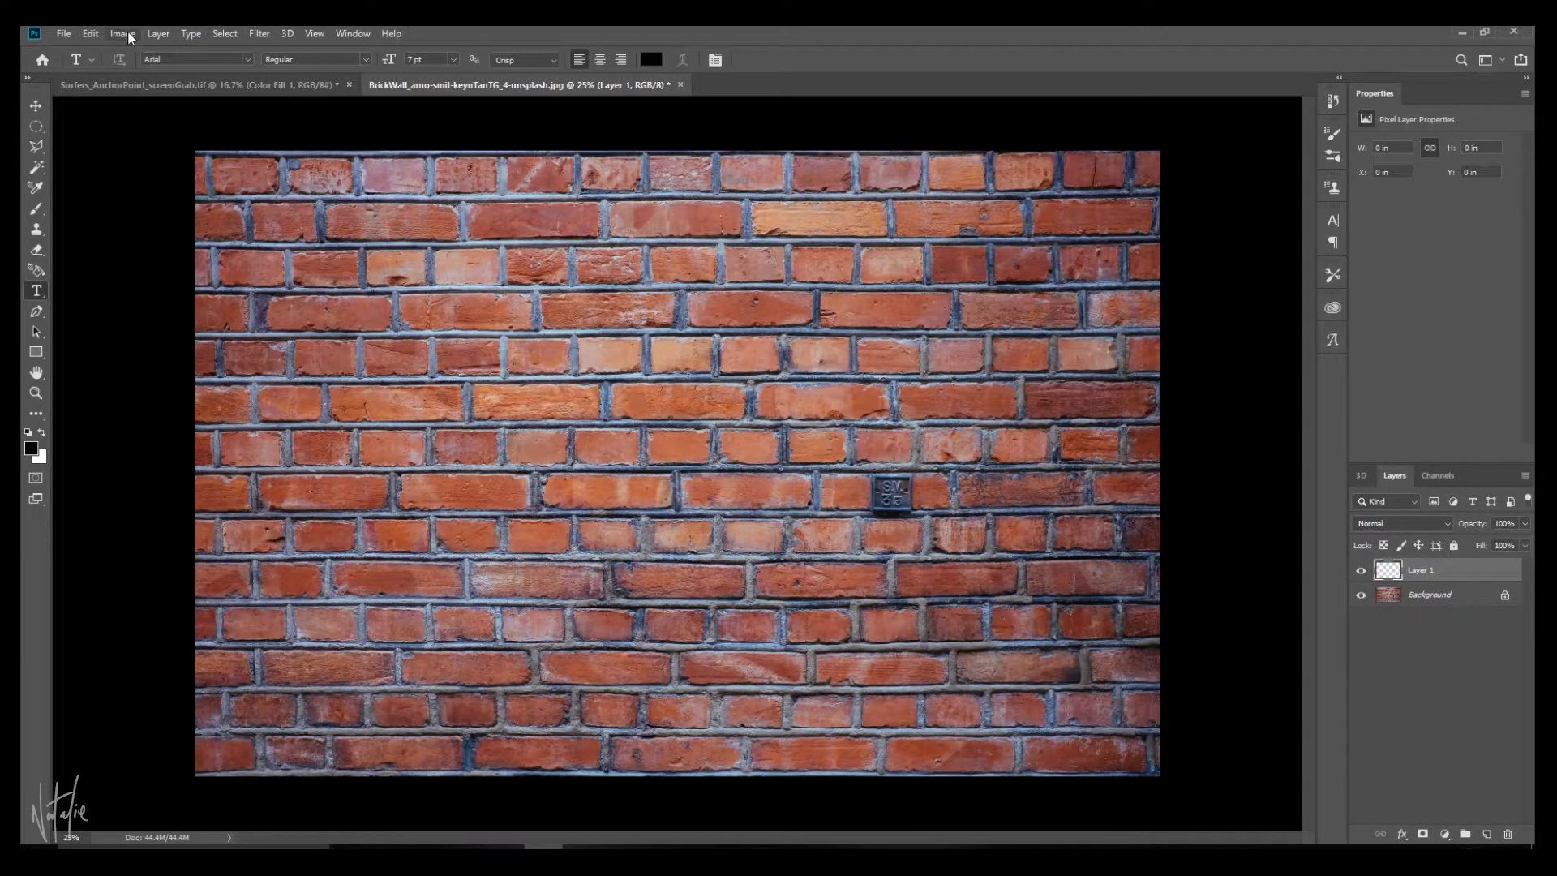
pyautogui.click(158, 34)
pyautogui.moveTo(226, 232)
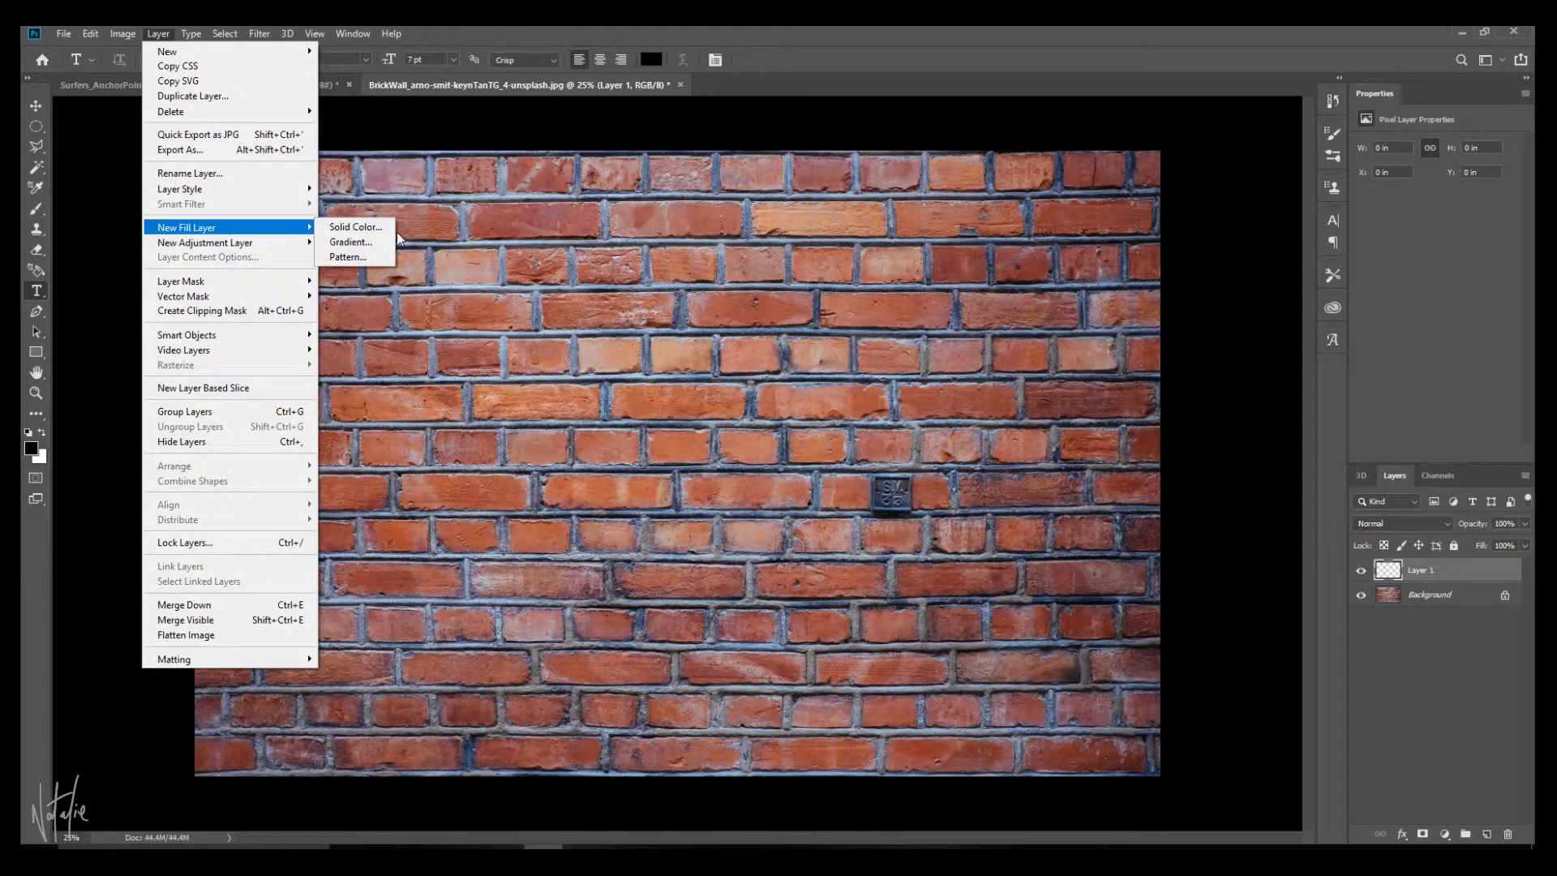
pyautogui.click(350, 227)
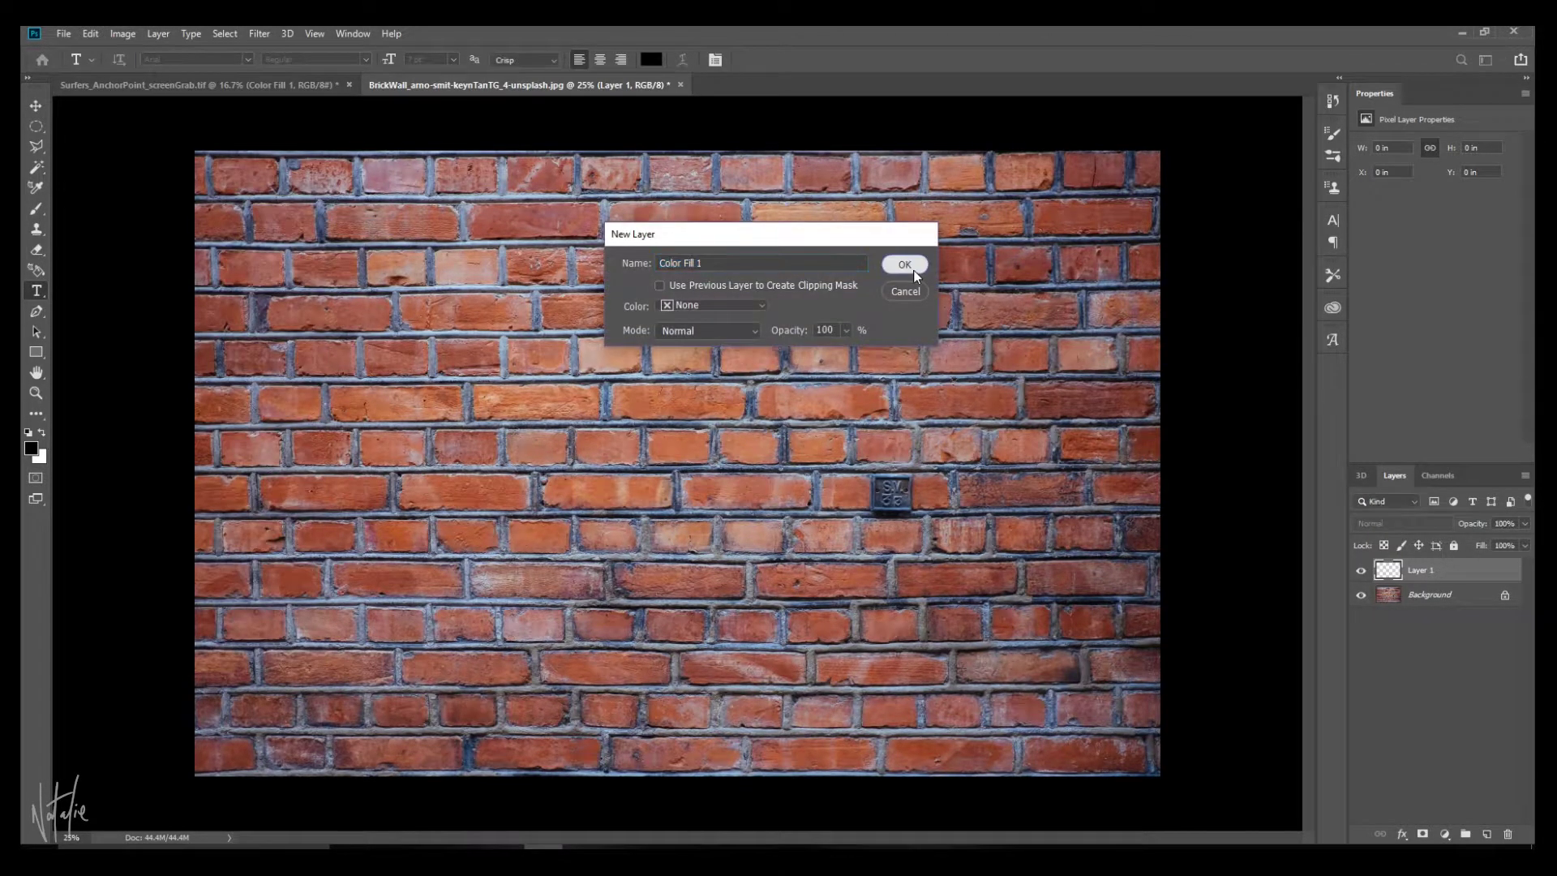
pyautogui.click(913, 268)
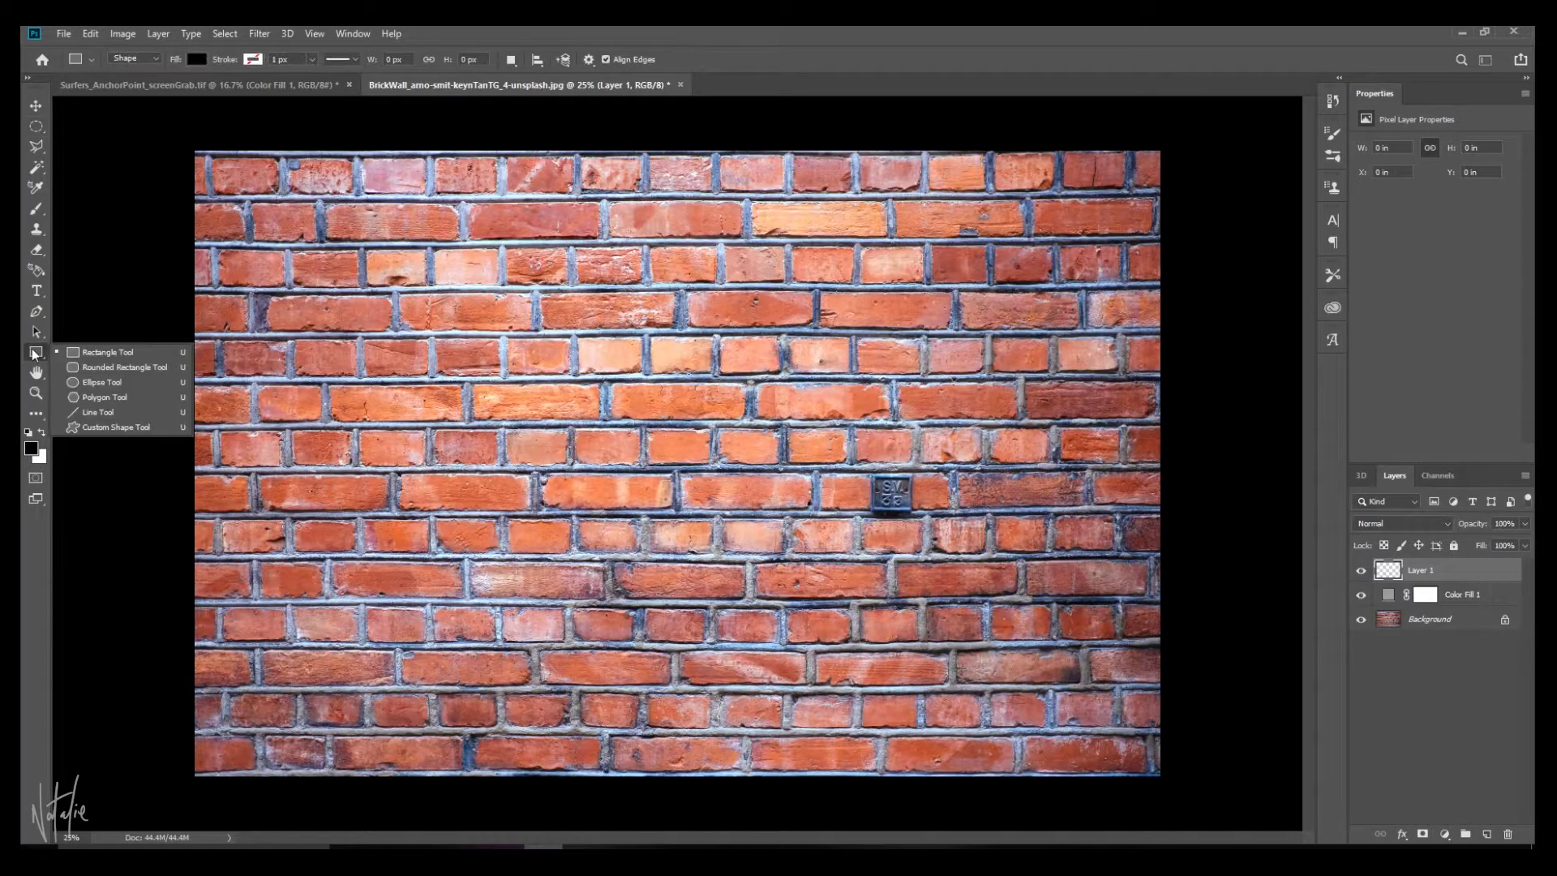
# - Draw a large ellipse across the brick wall and adjust its size and position
pyautogui.click(123, 382)
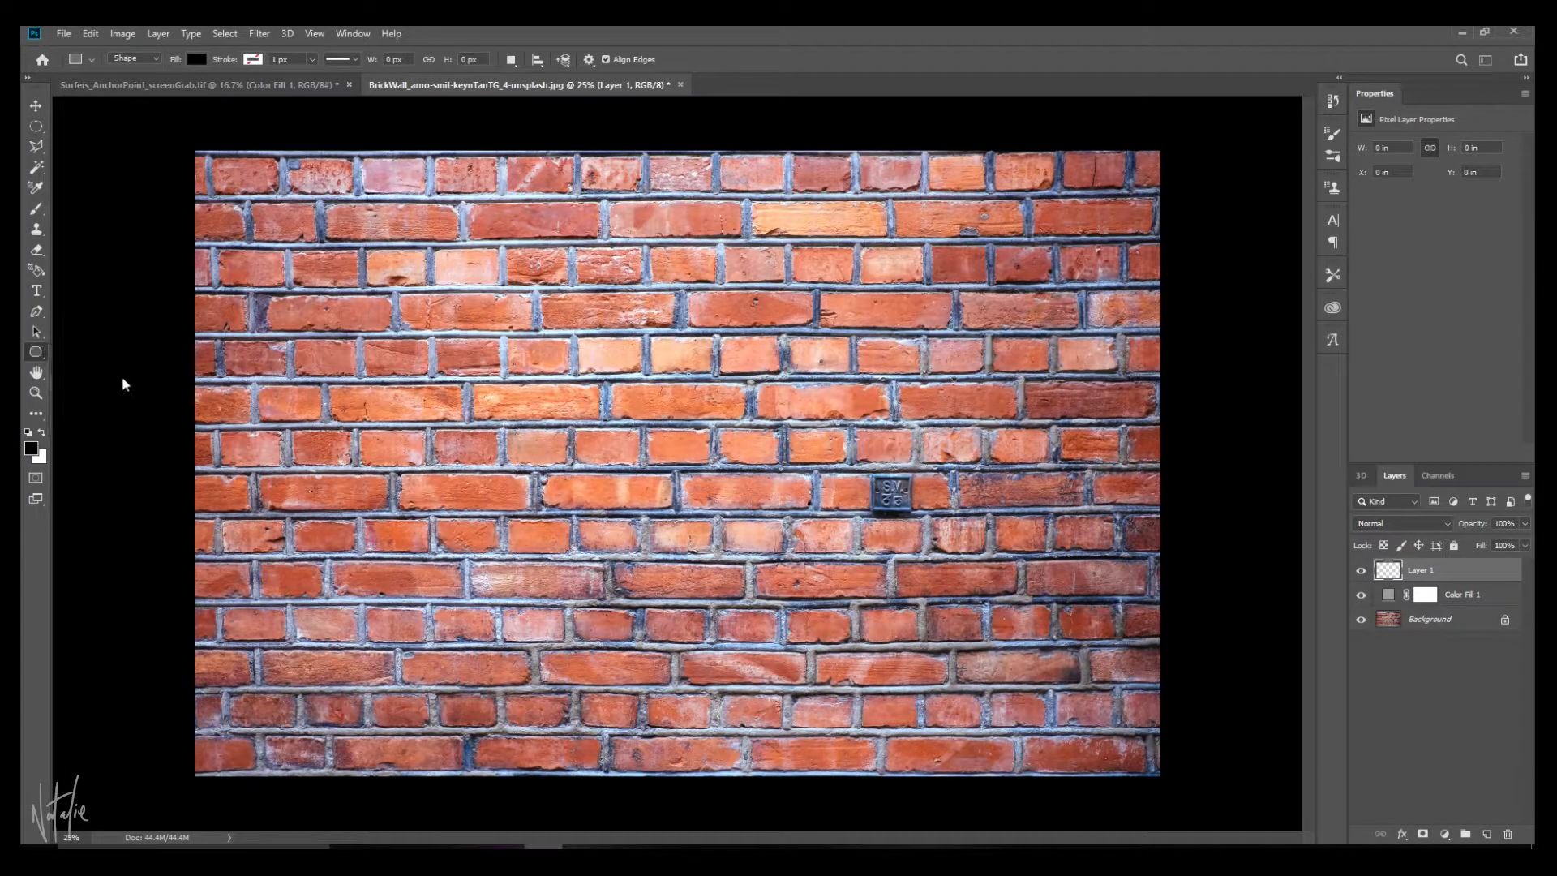
pyautogui.moveTo(291, 345); pyautogui.dragTo(1258, 807)
pyautogui.hotkey('ctrl', 't')
pyautogui.moveTo(866, 477); pyautogui.dragTo(780, 379)
pyautogui.press('Return')
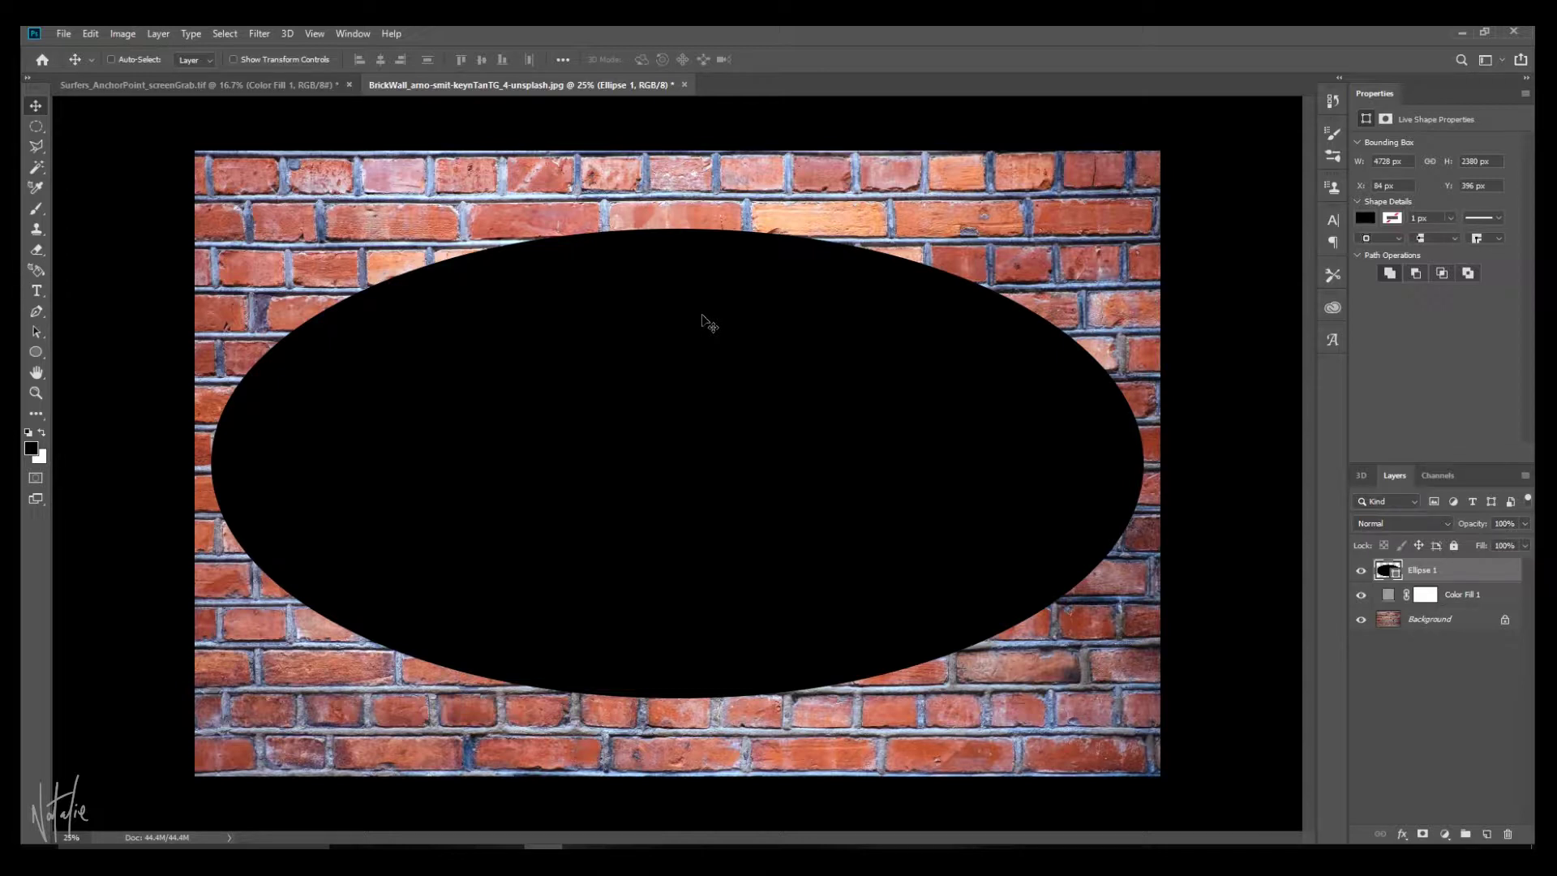
# - Set the ellipse's path operation to Subtract Front Shape, revealing the wall inside the oval
pyautogui.press('a')
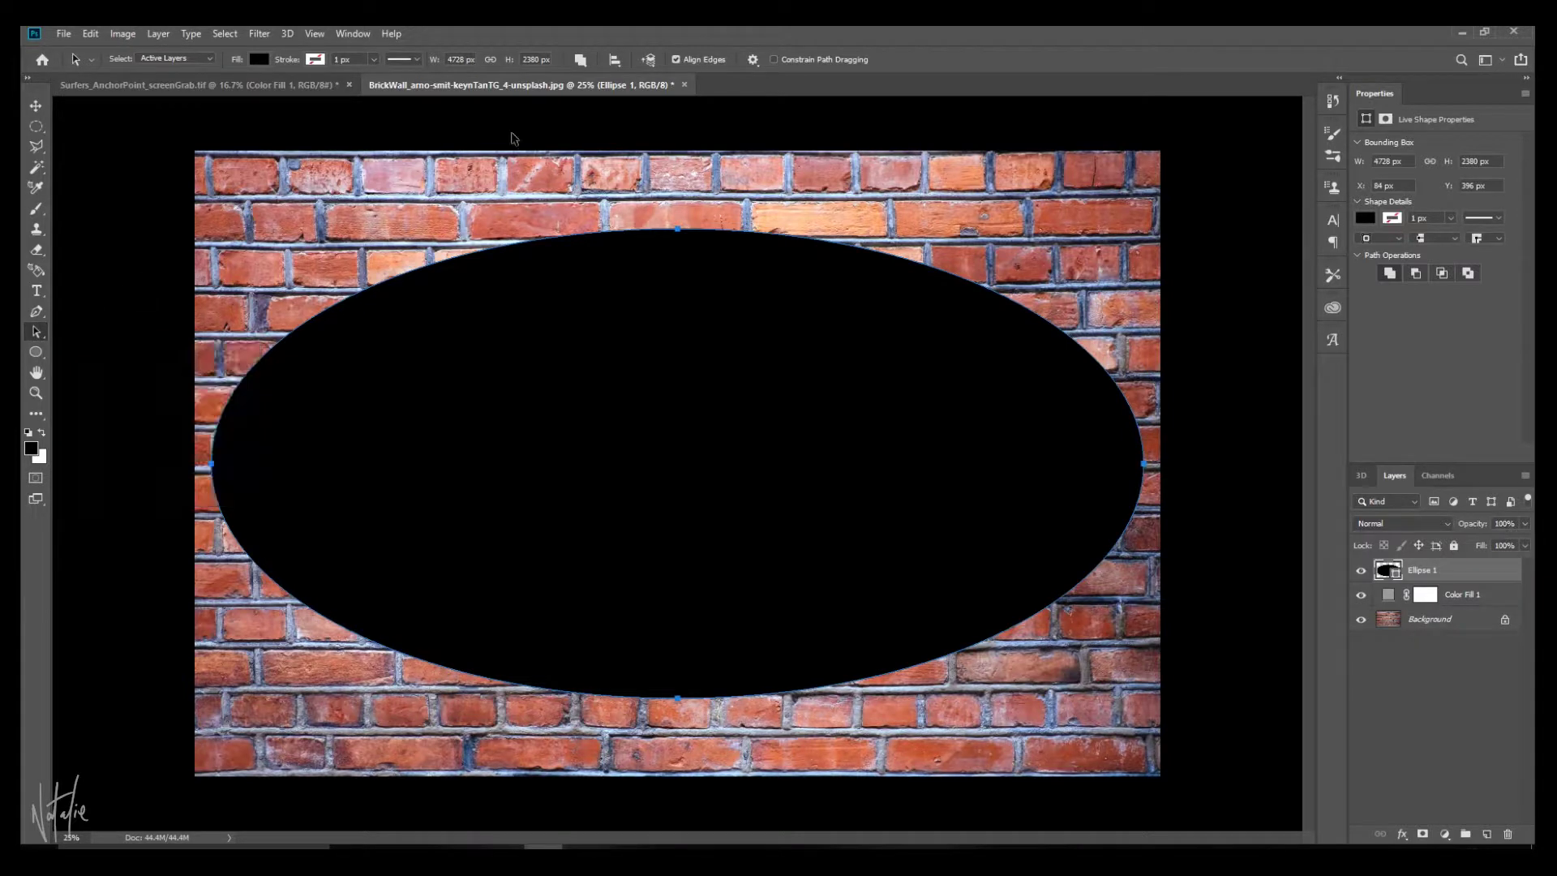
pyautogui.click(584, 60)
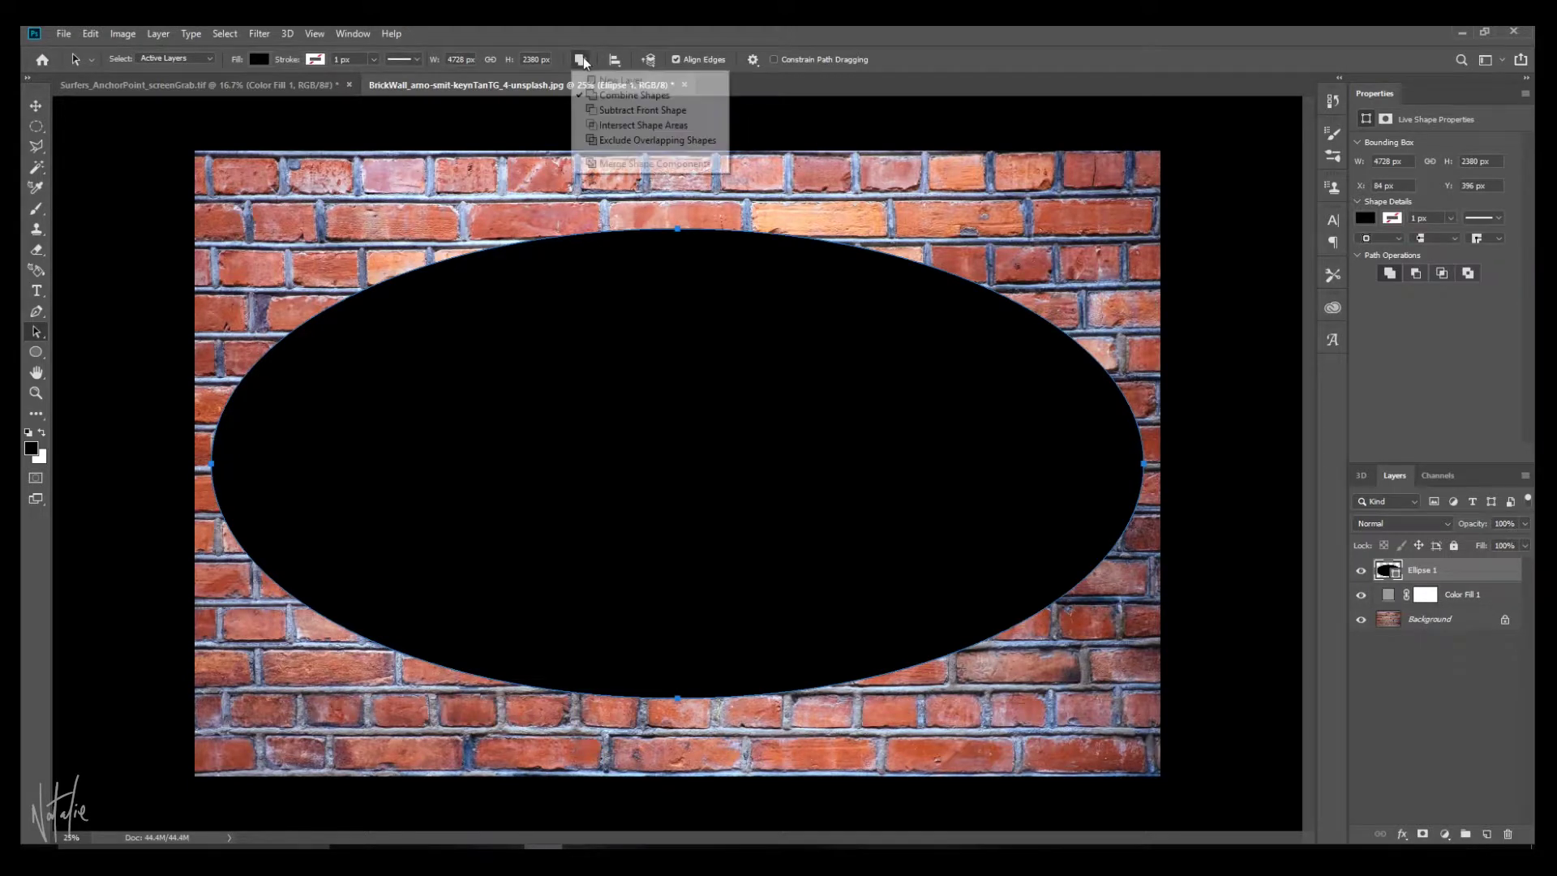
pyautogui.click(618, 111)
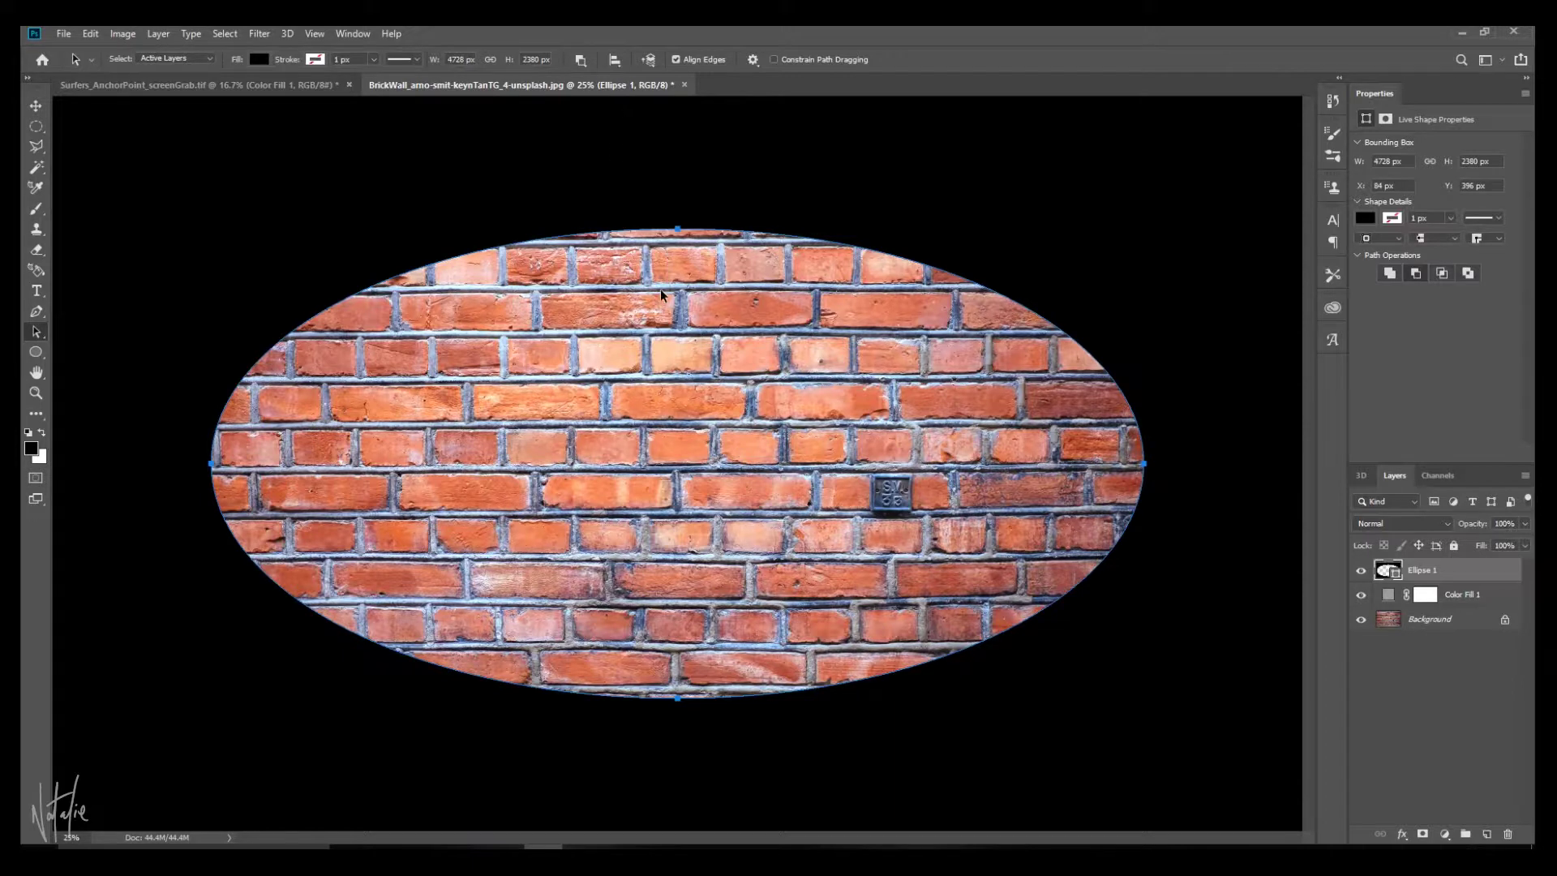
pyautogui.press('v')
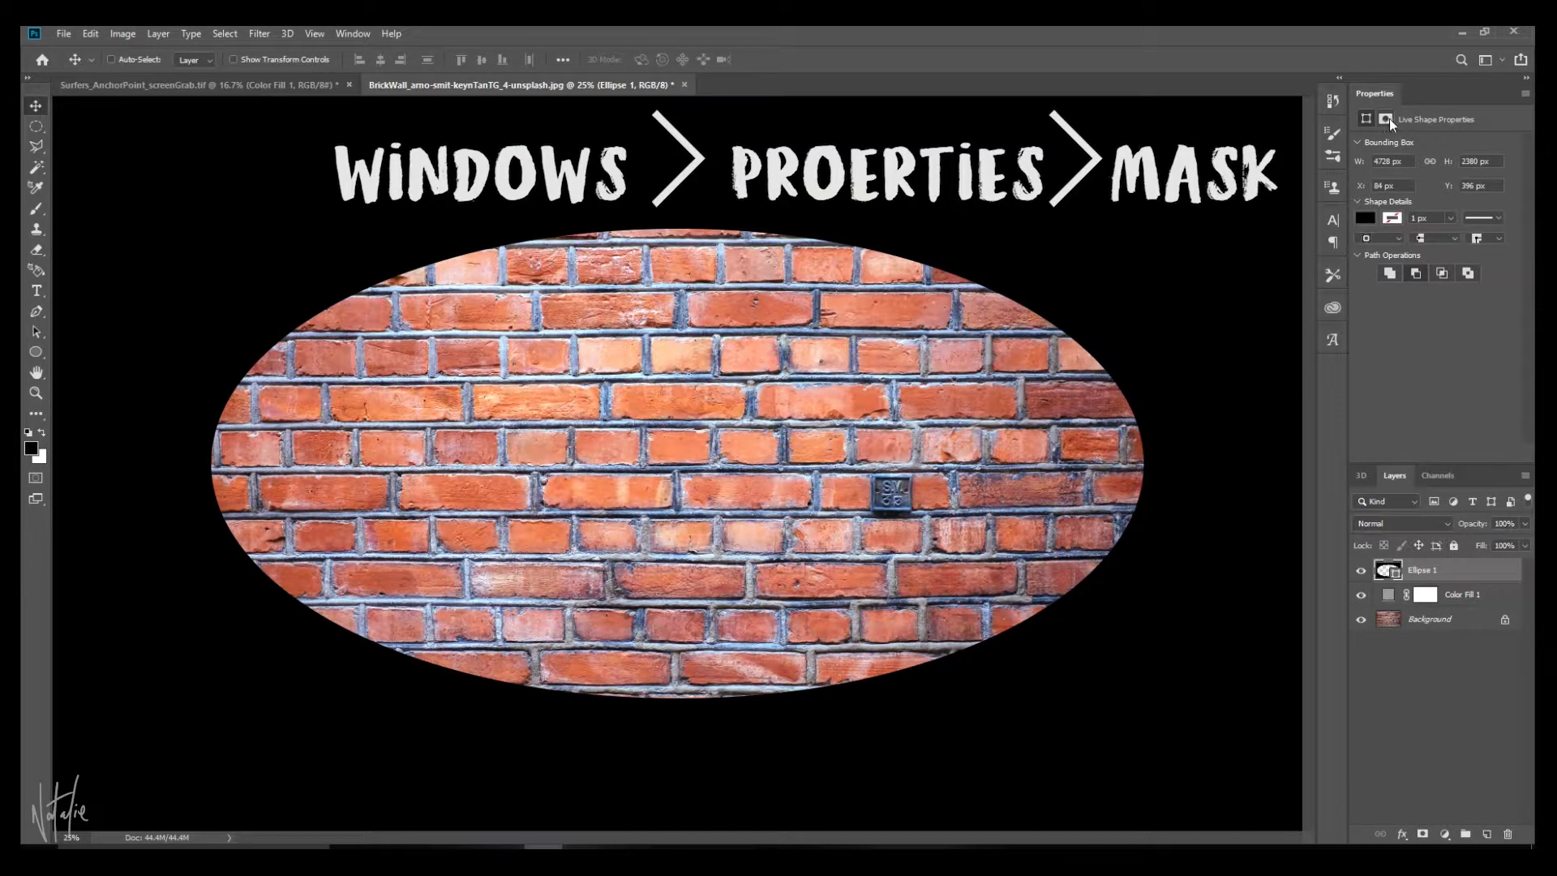
# - Feather the oval's mask edge by 200 px
pyautogui.click(1389, 119)
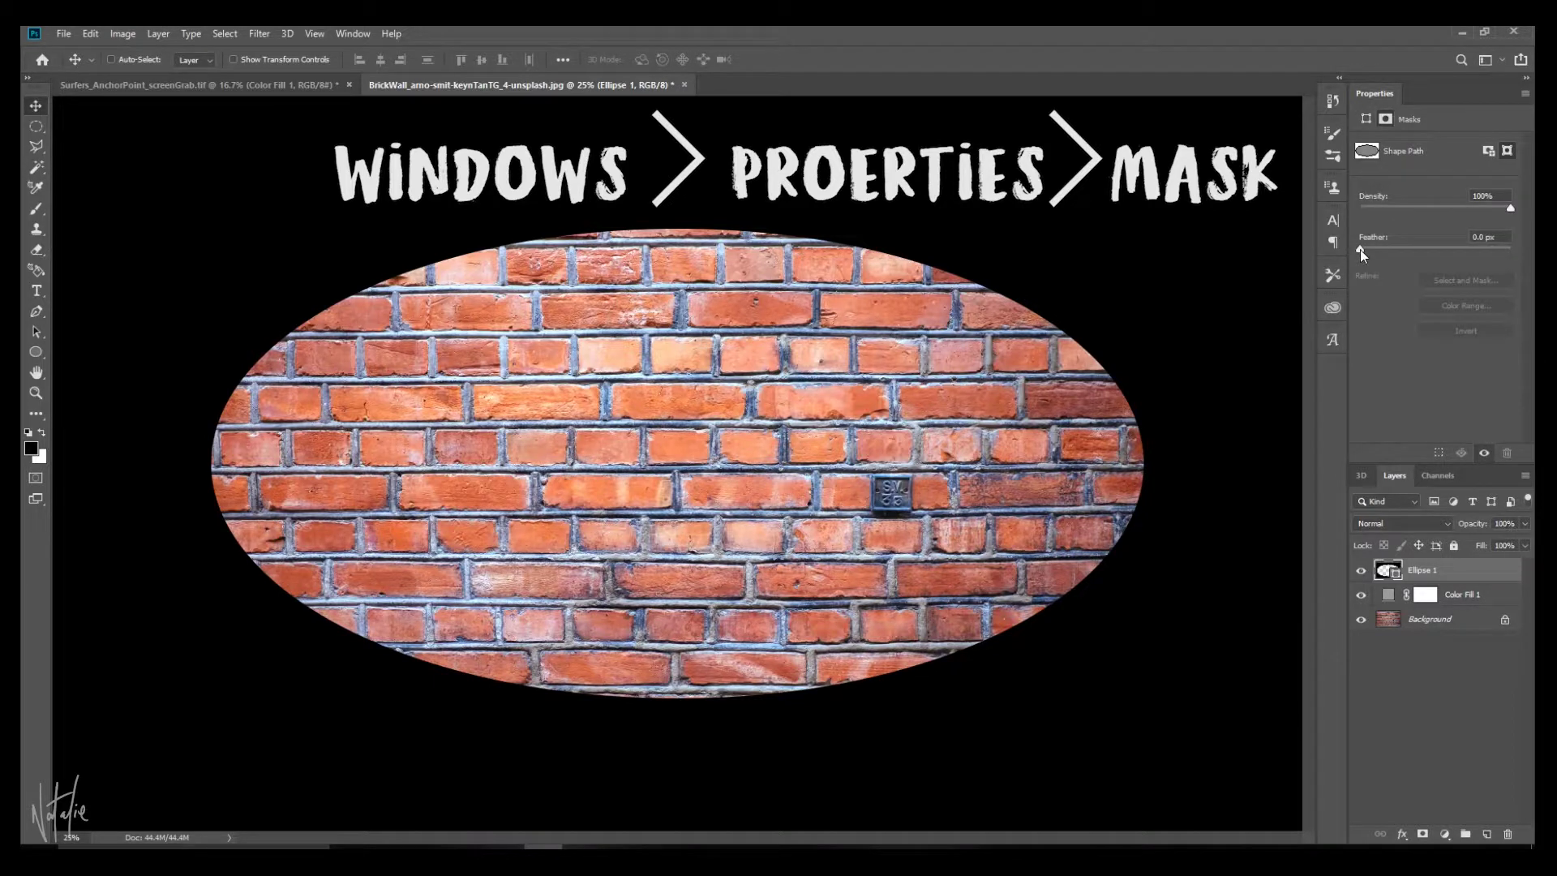
pyautogui.moveTo(1361, 250); pyautogui.dragTo(1481, 251)
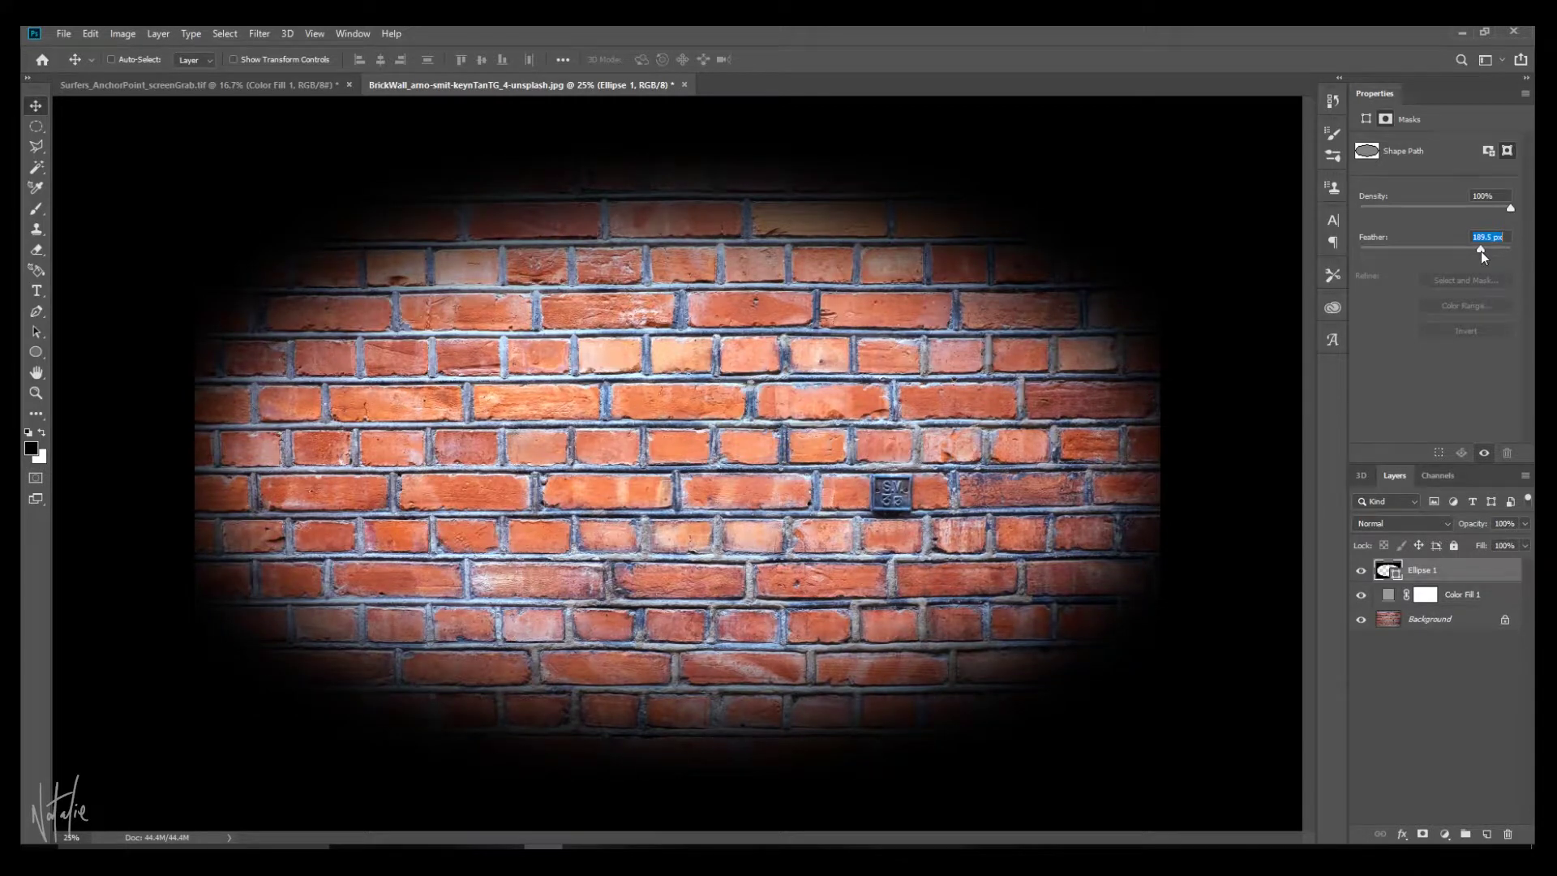
pyautogui.doubleClick(1486, 233)
pyautogui.write('200')
pyautogui.press('Return')
pyautogui.click(1480, 572)
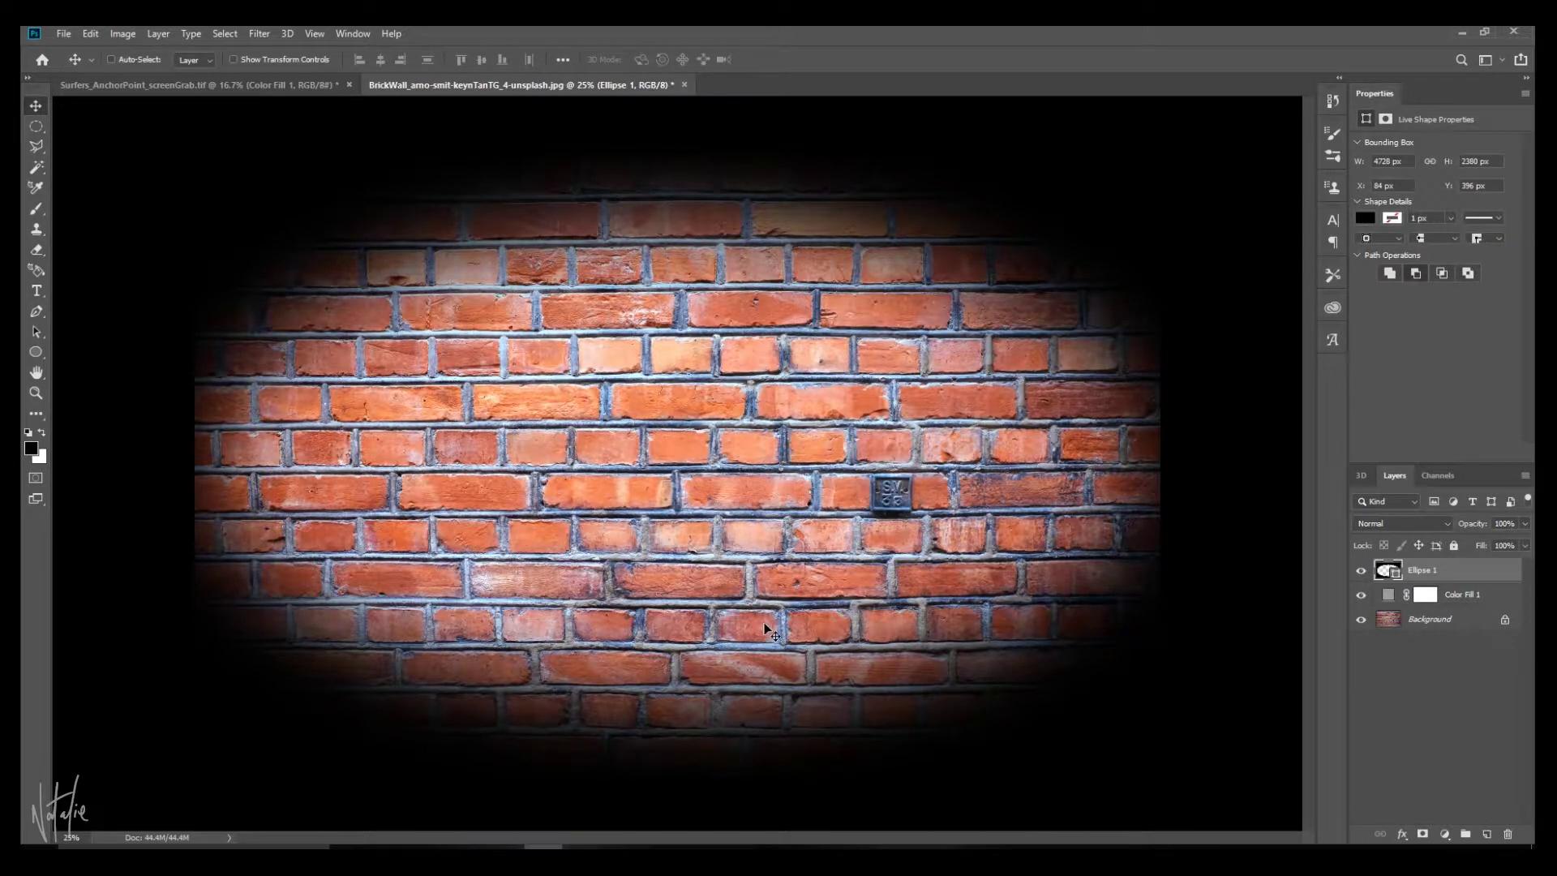
# - Pull the oval's left and right sides inward to make it slightly narrower
pyautogui.hotkey('ctrl', 't')
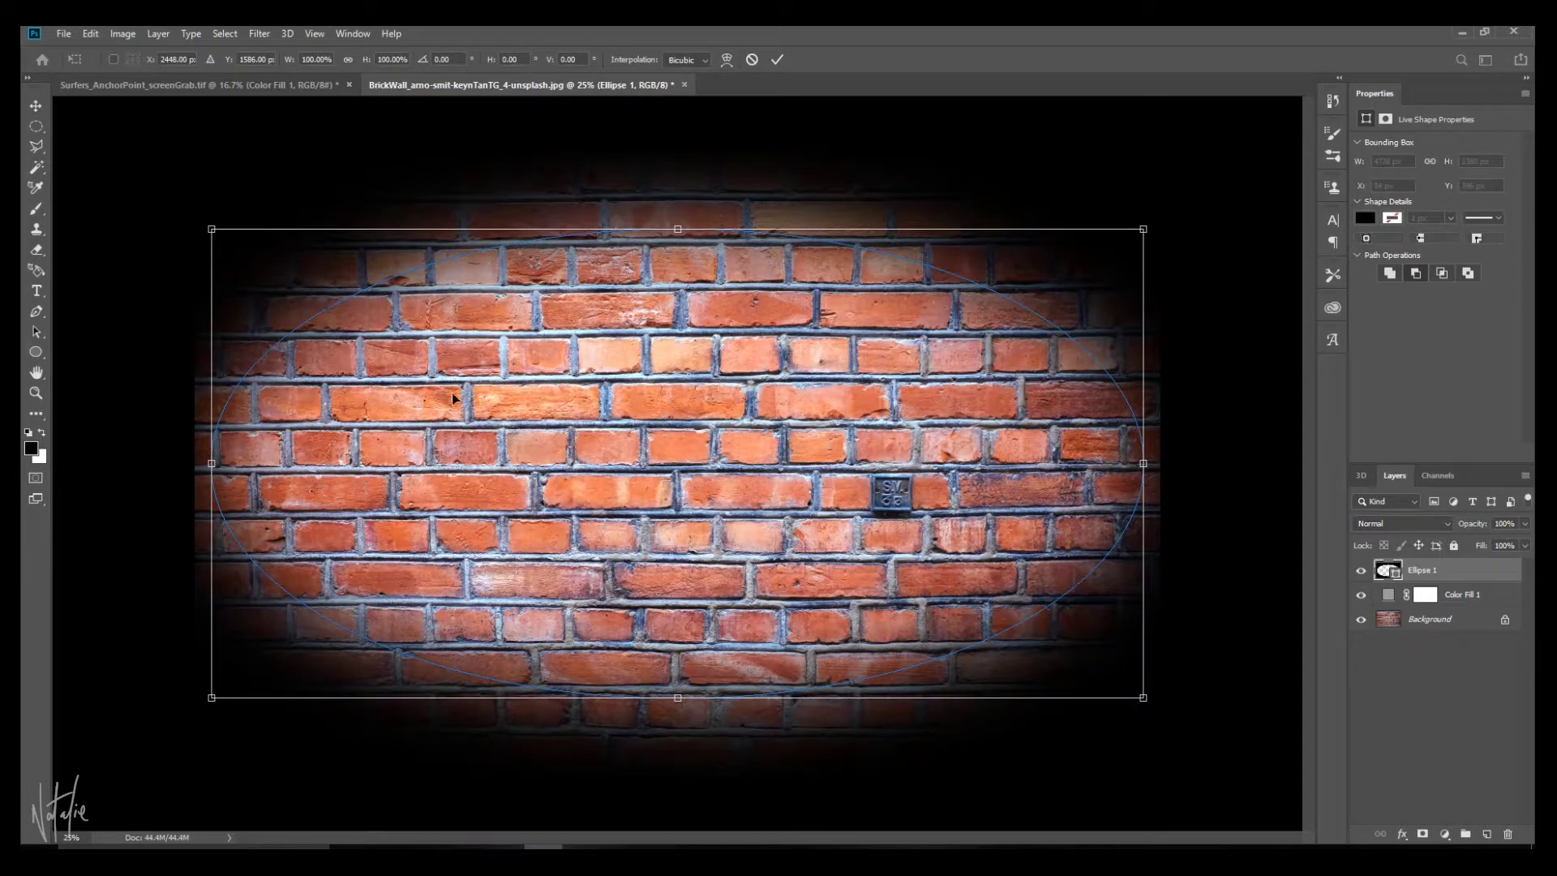
pyautogui.moveTo(212, 699); pyautogui.dragTo(260, 691)
pyautogui.moveTo(1143, 697); pyautogui.dragTo(1132, 684)
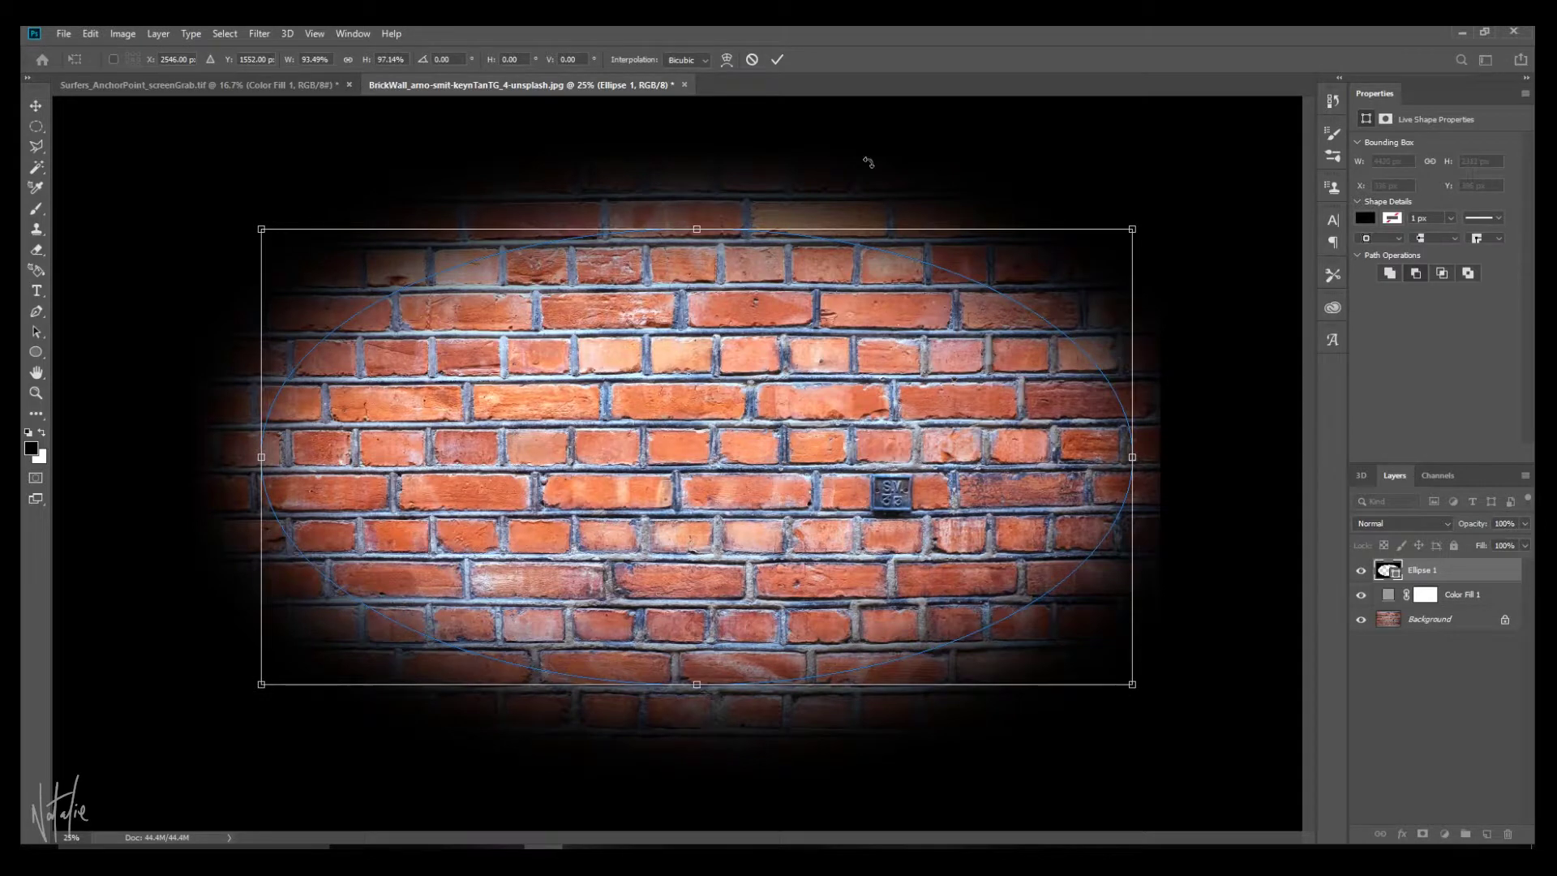
pyautogui.press('Return')
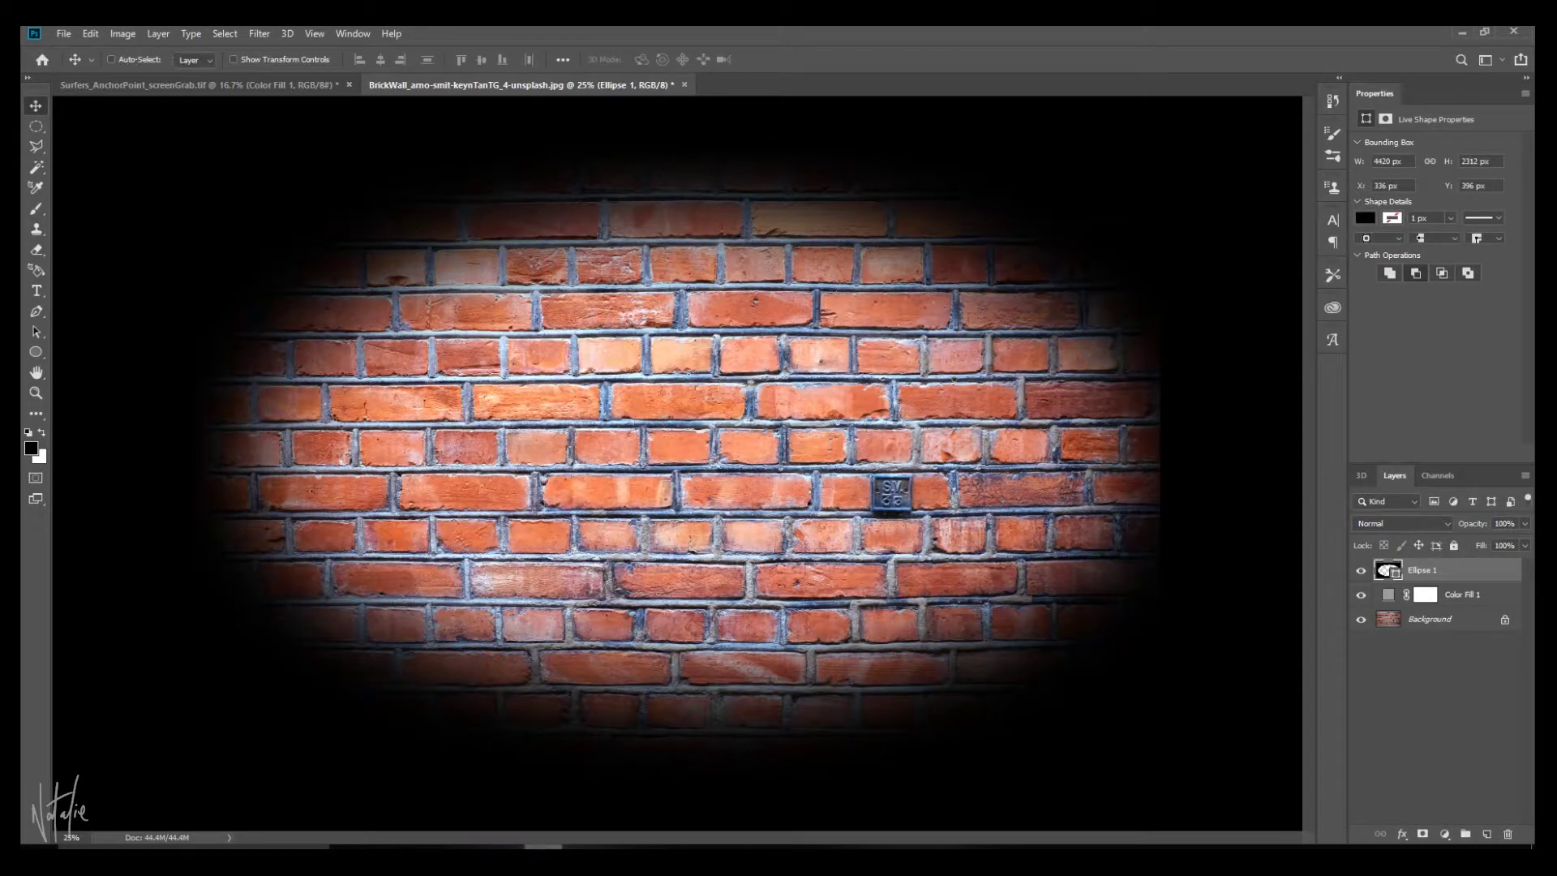
# - Add a new black Solid Color fill layer, Color Fill 2, above the oval
pyautogui.hotkey('ctrl', 'shift', 'alt', 'n')
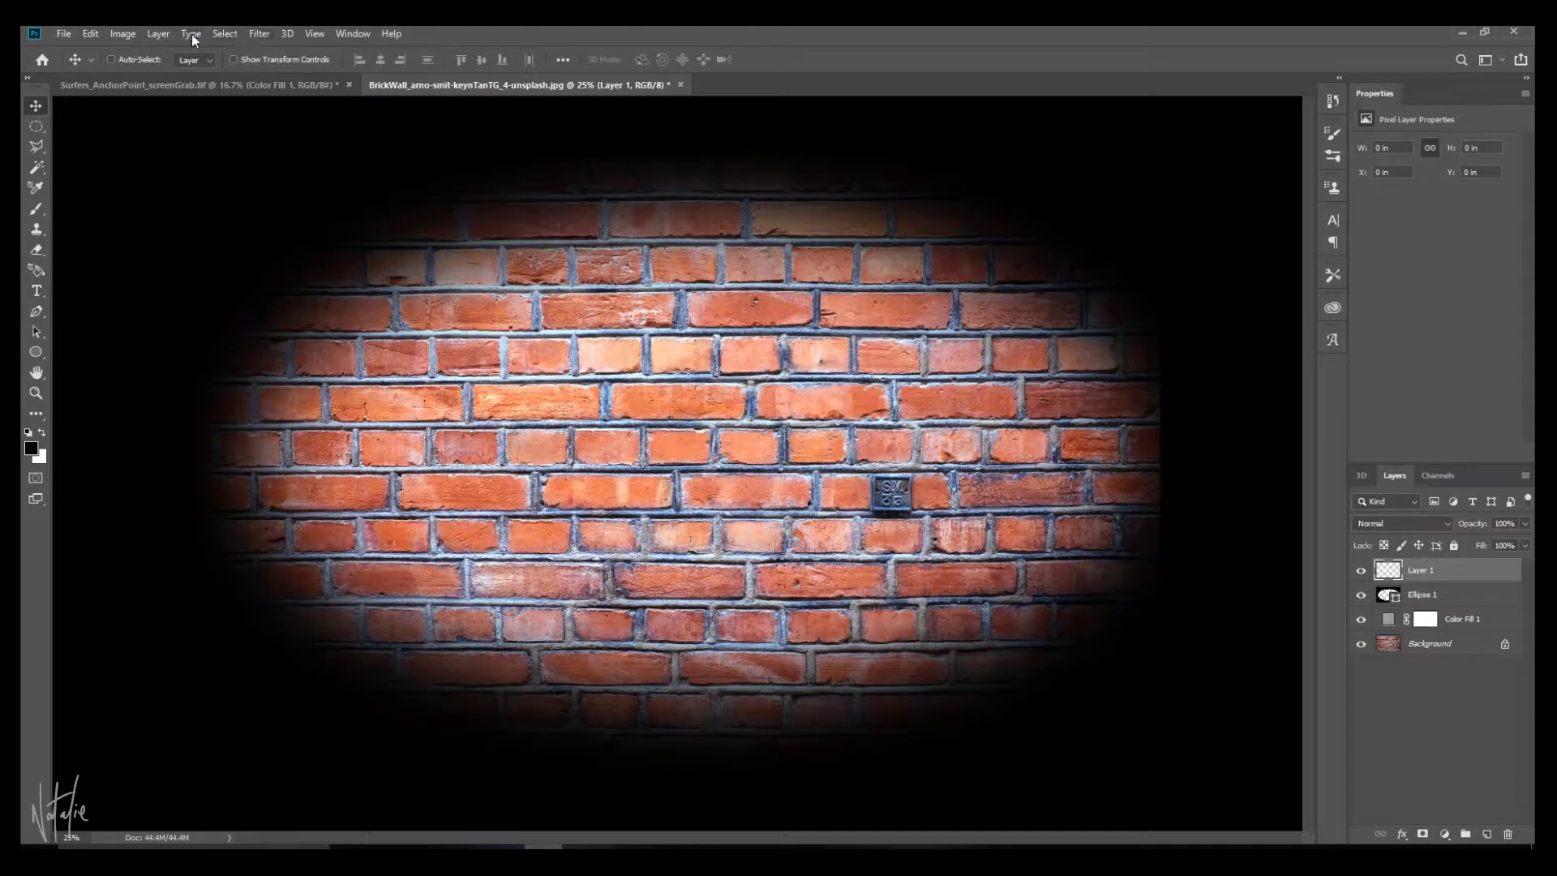
pyautogui.click(149, 33)
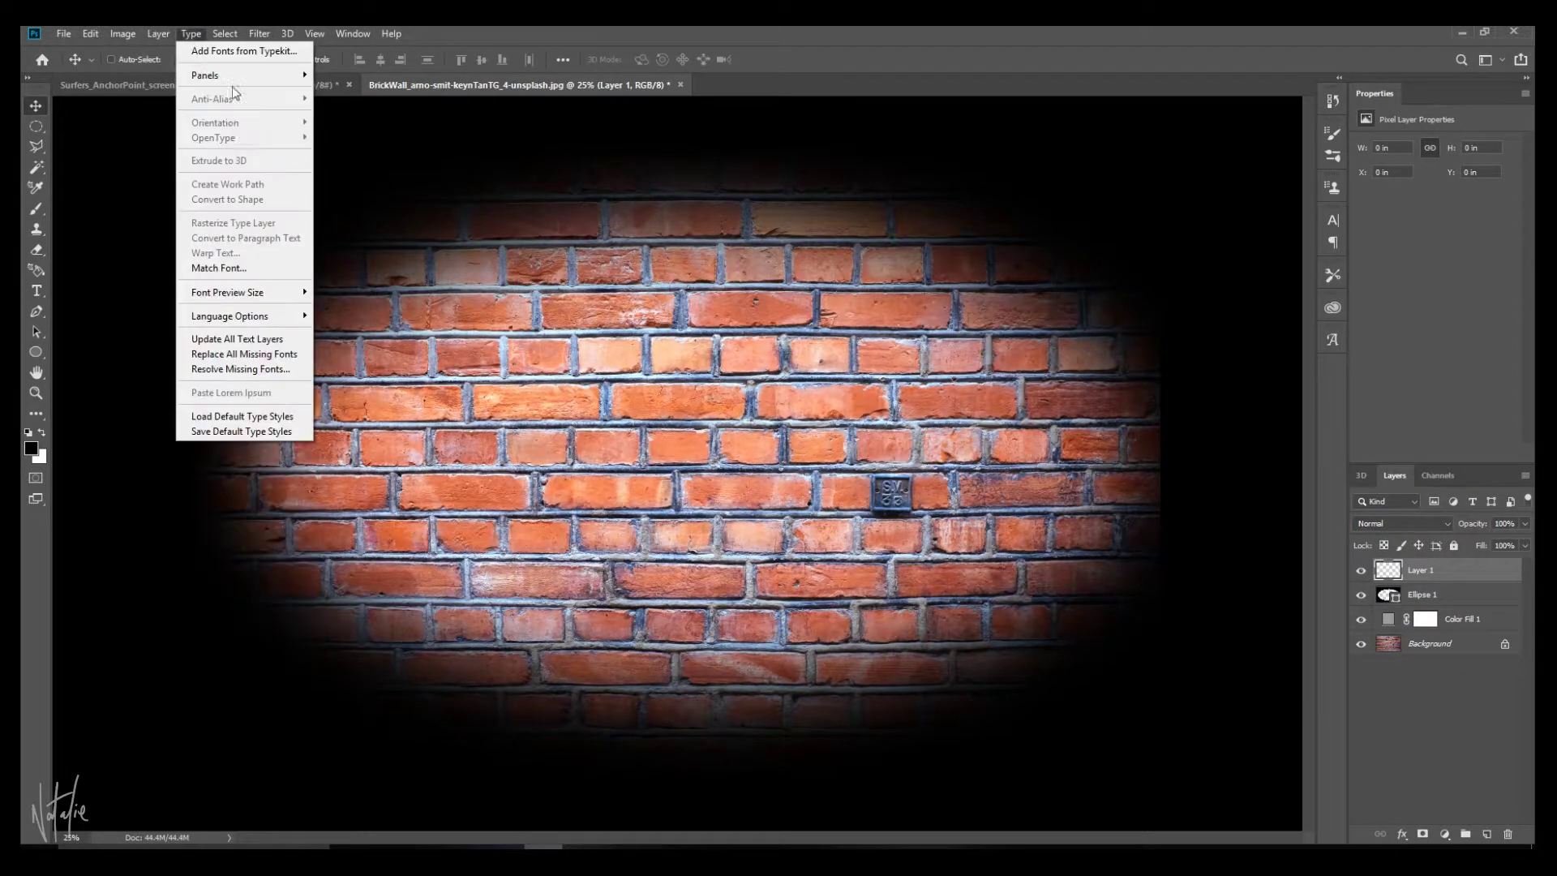
pyautogui.moveTo(200, 230)
pyautogui.click(344, 227)
pyautogui.click(898, 268)
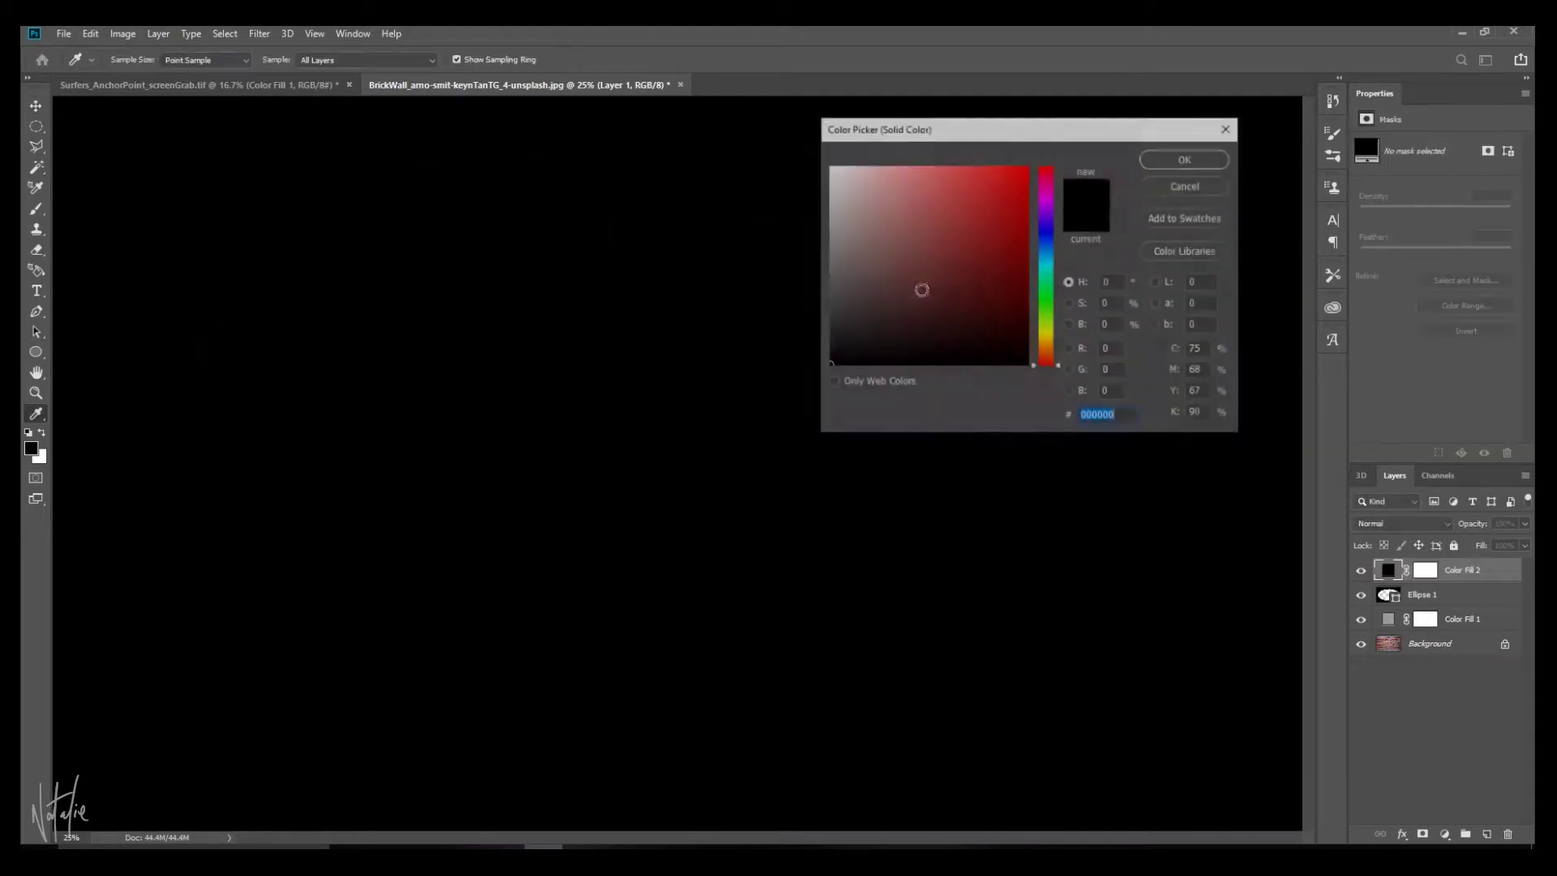
pyautogui.click(1187, 158)
# - Set the black fill layer to 75% opacity with Vivid Light blending
pyautogui.click(1507, 523)
pyautogui.write('75')
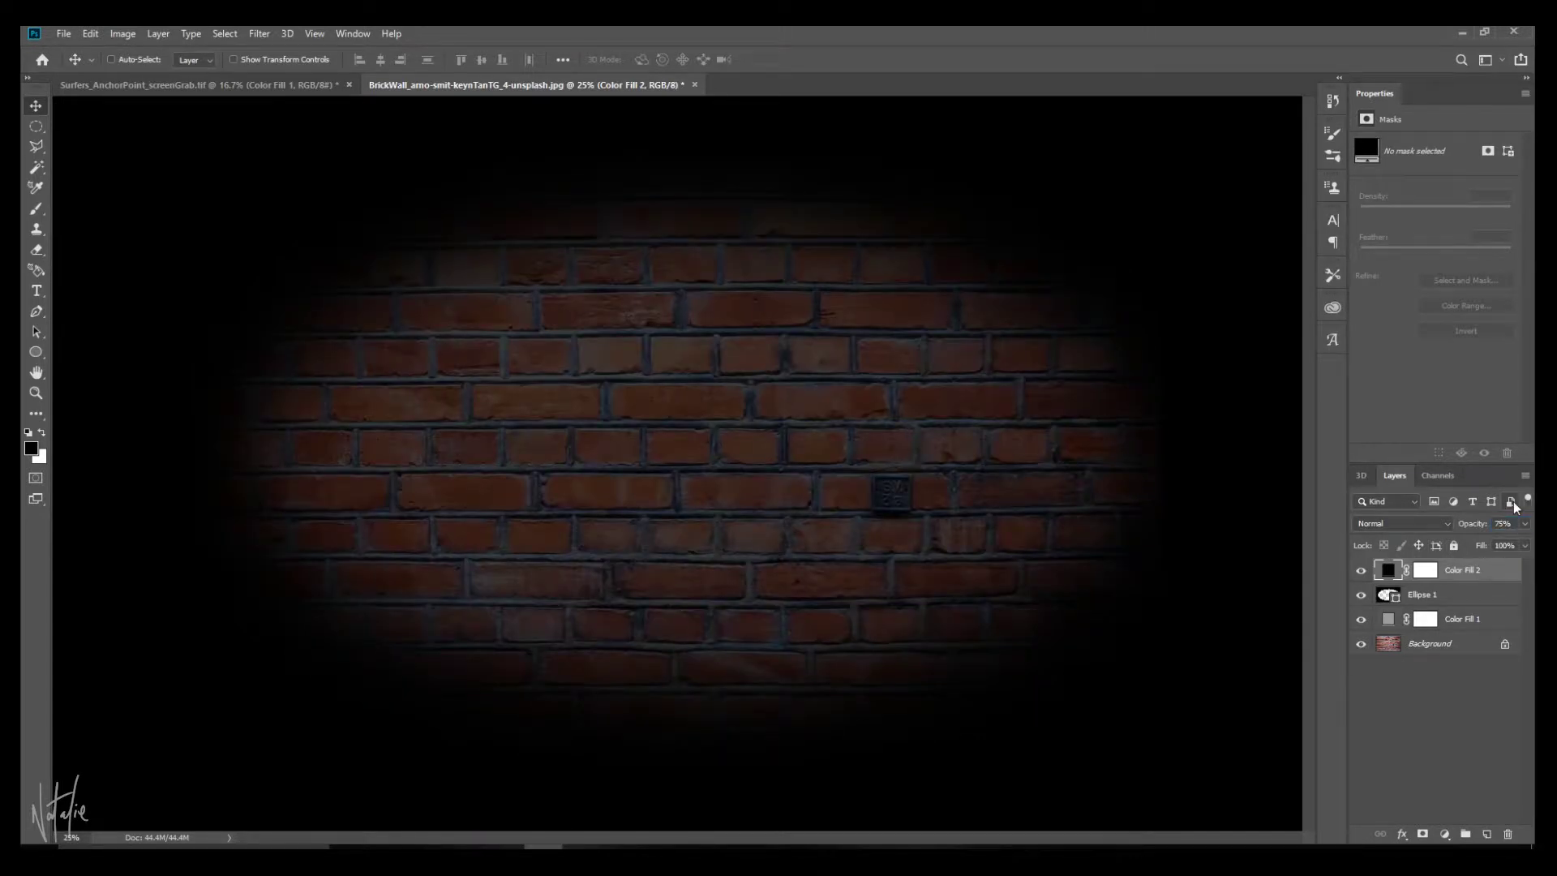
pyautogui.click(1410, 525)
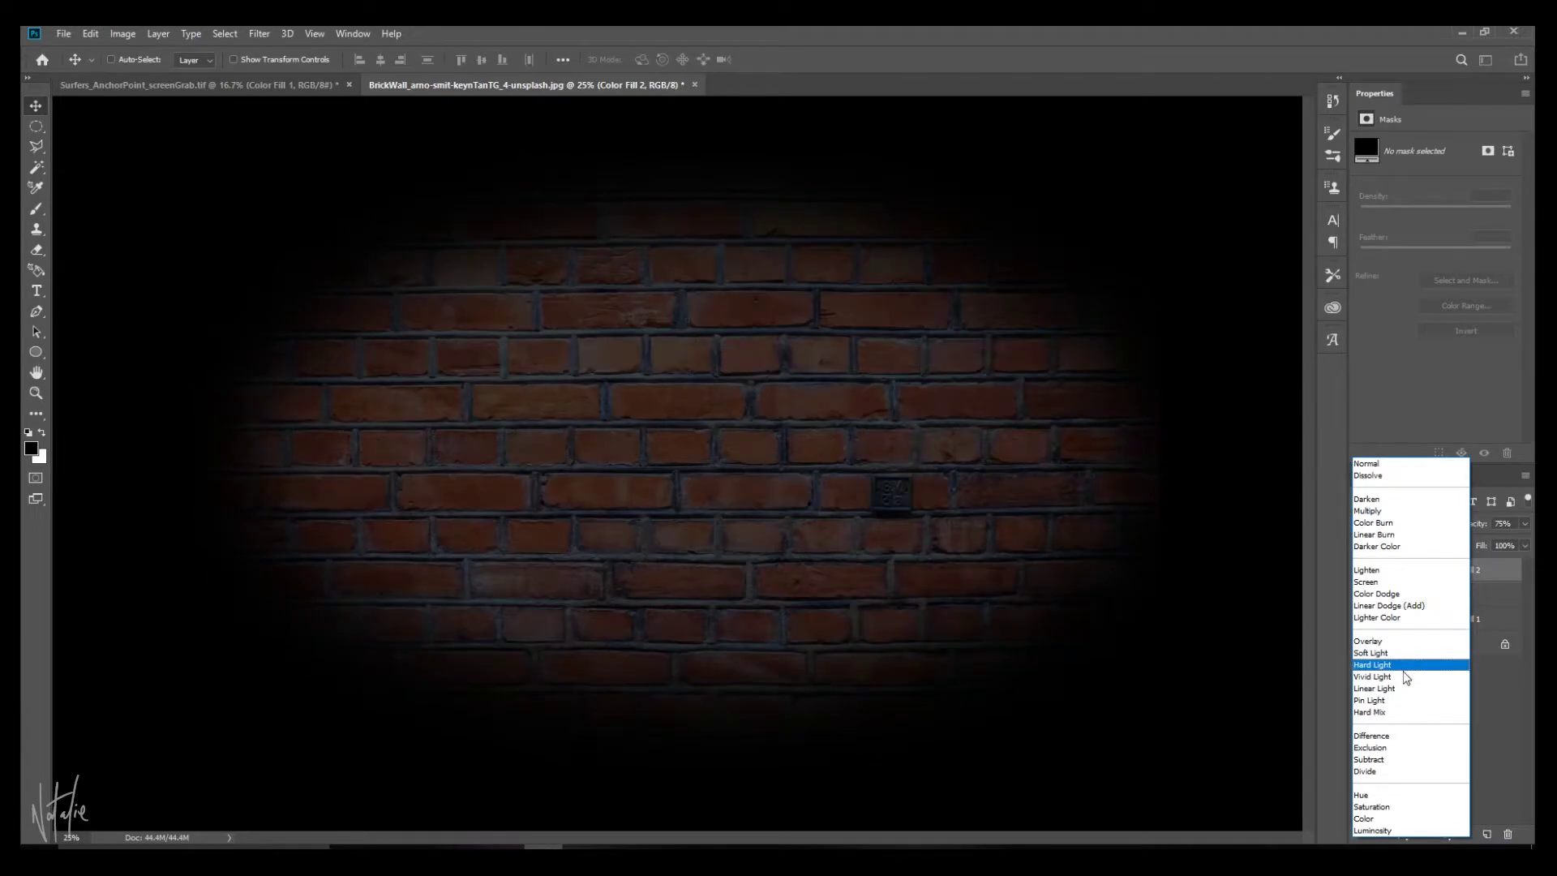
pyautogui.click(1407, 680)
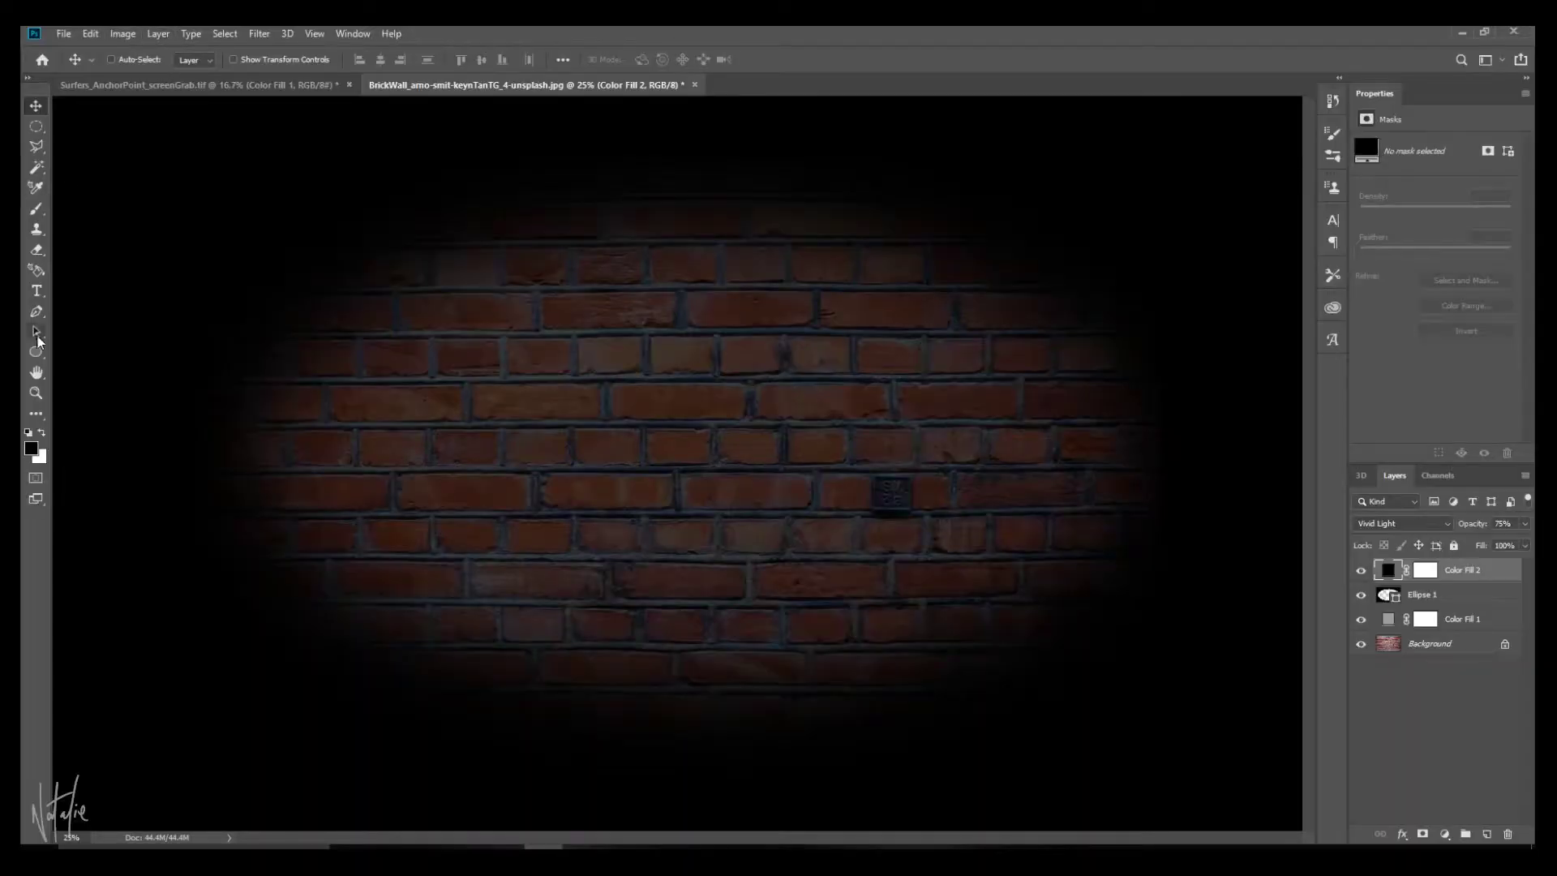
# - Add a text layer on the wall reading 'Try This'
pyautogui.click(33, 290)
pyautogui.click(556, 392)
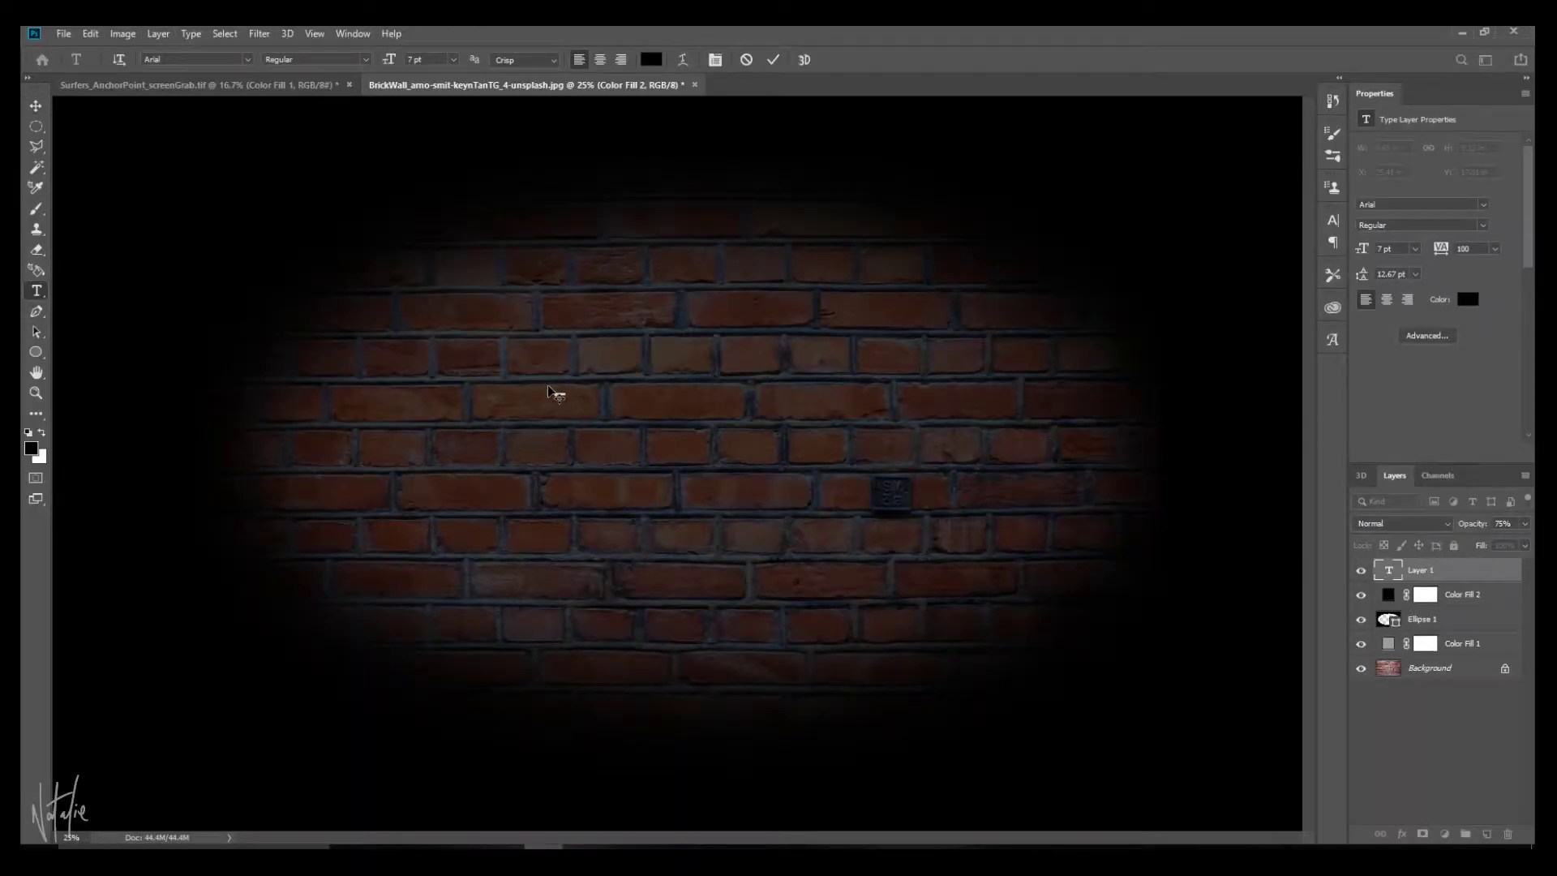
pyautogui.moveTo(1362, 249); pyautogui.dragTo(1444, 241)
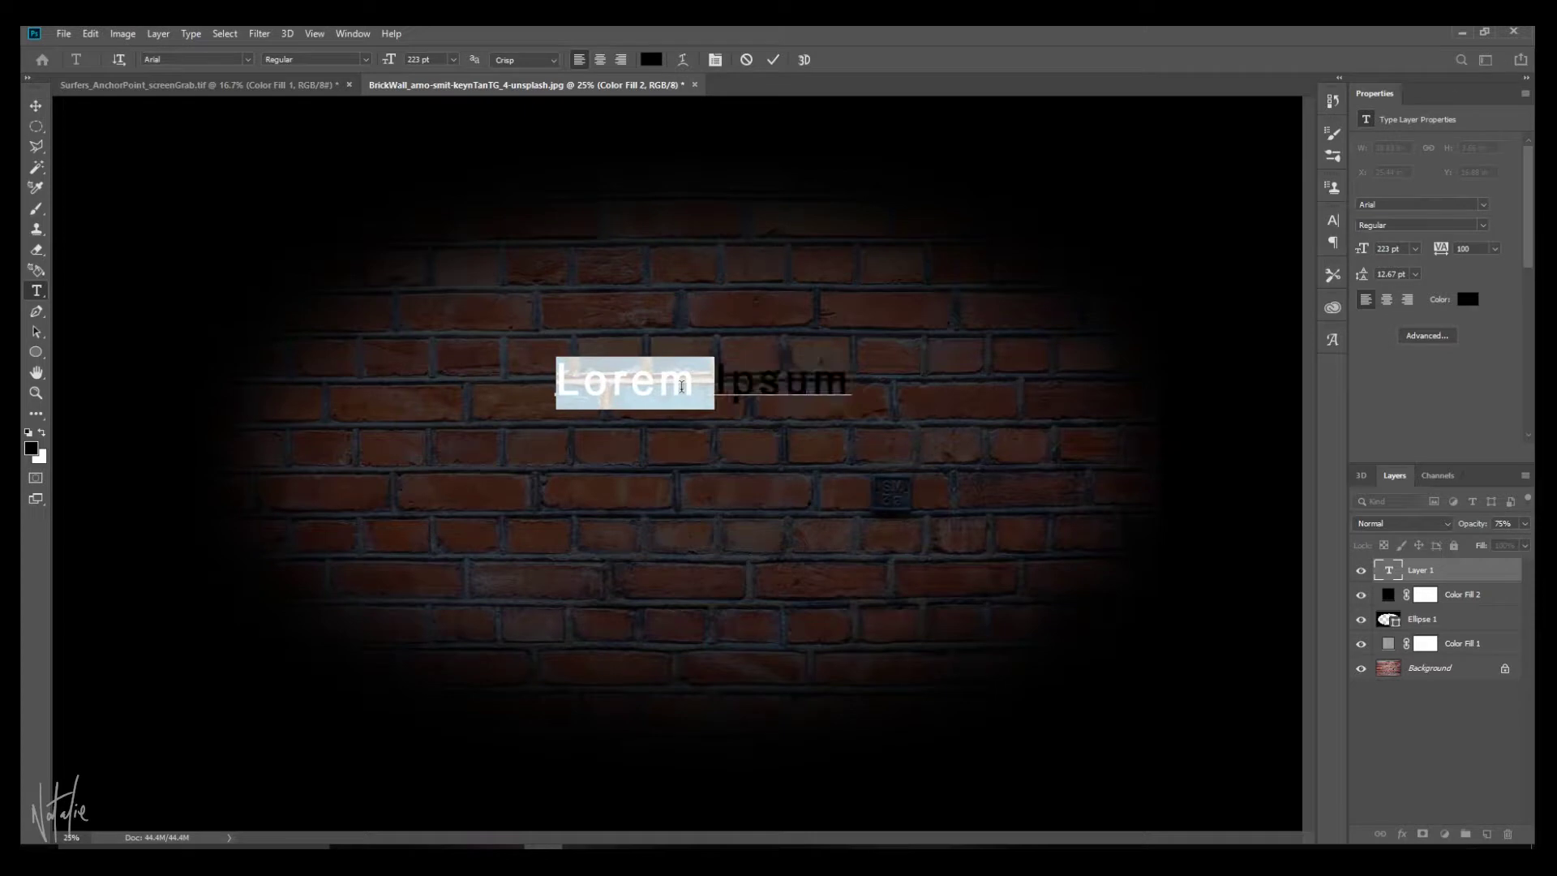
pyautogui.write('Try This')
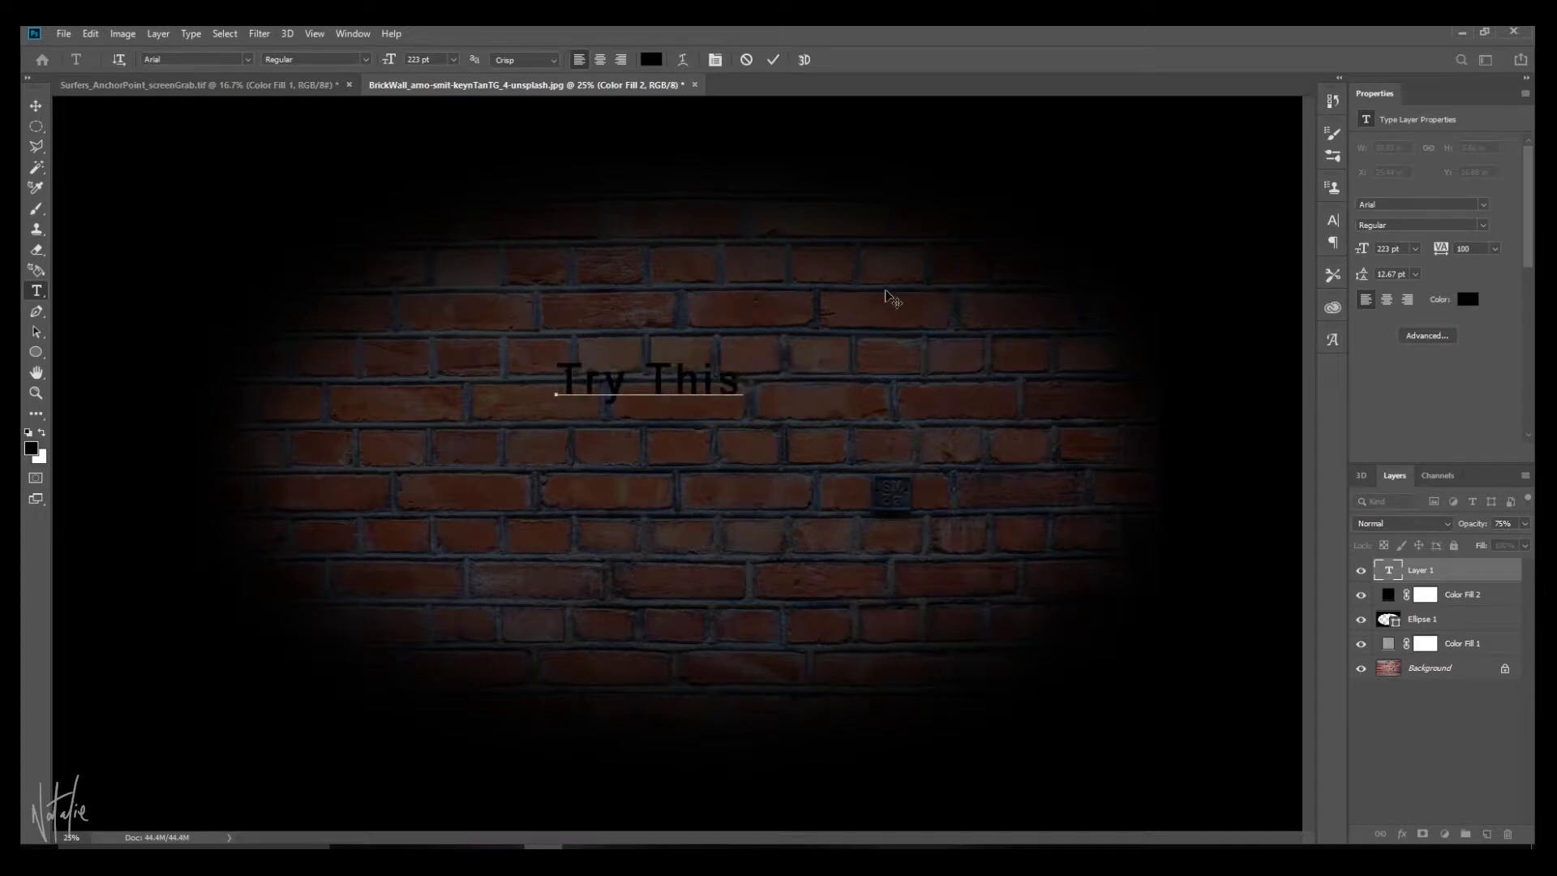
# - Set the text in Harlow Solid Italic and enlarge it to 517 pt
pyautogui.hotkey('ctrl', 'a')
pyautogui.click(248, 61)
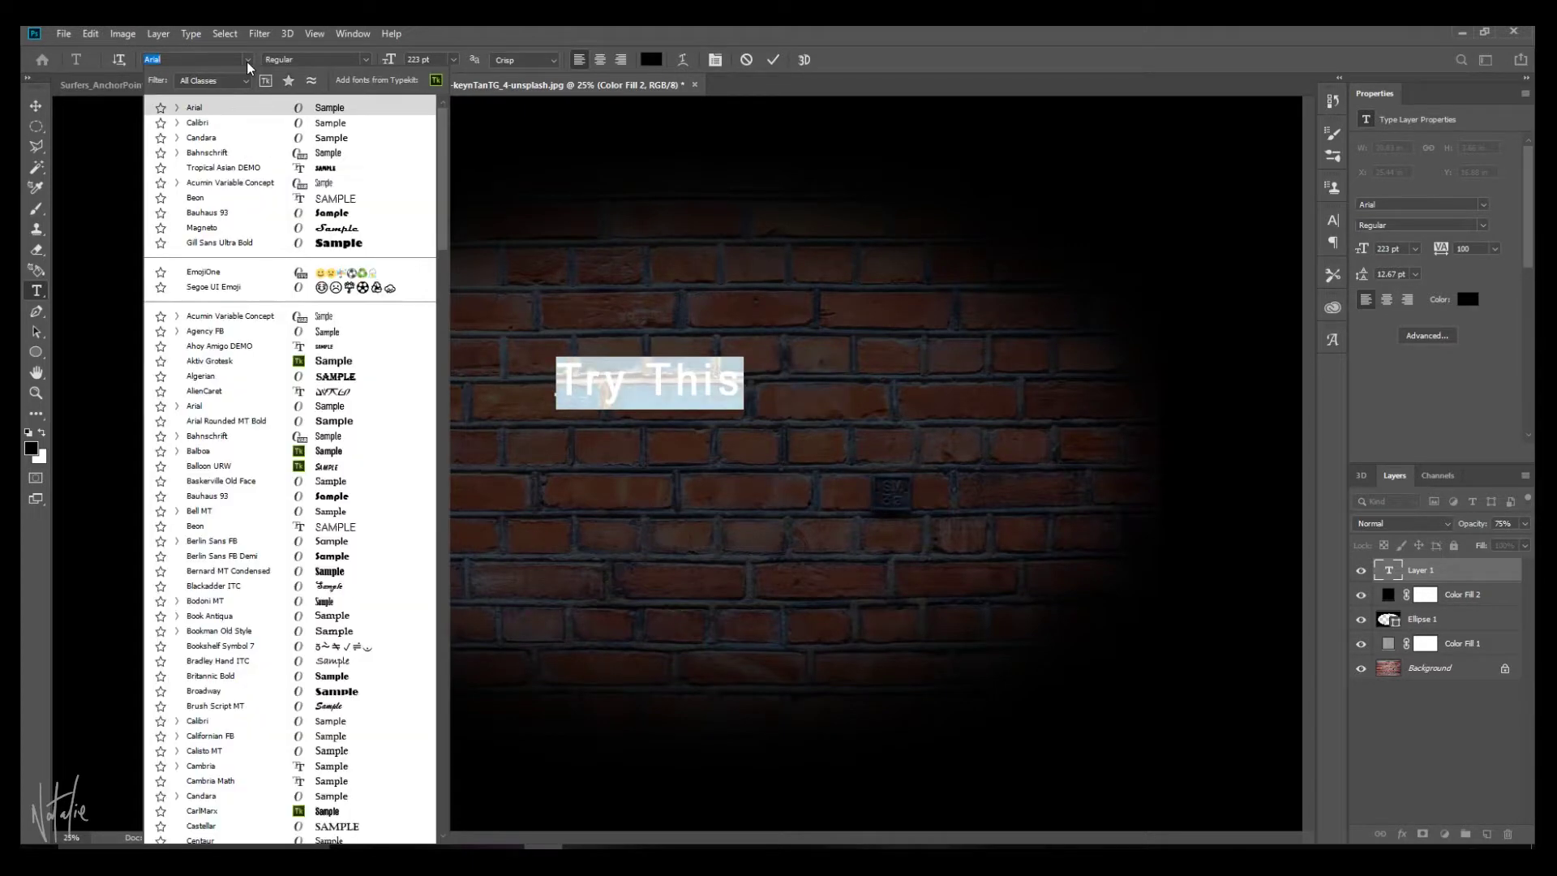
pyautogui.scroll(-20, 240, 209)
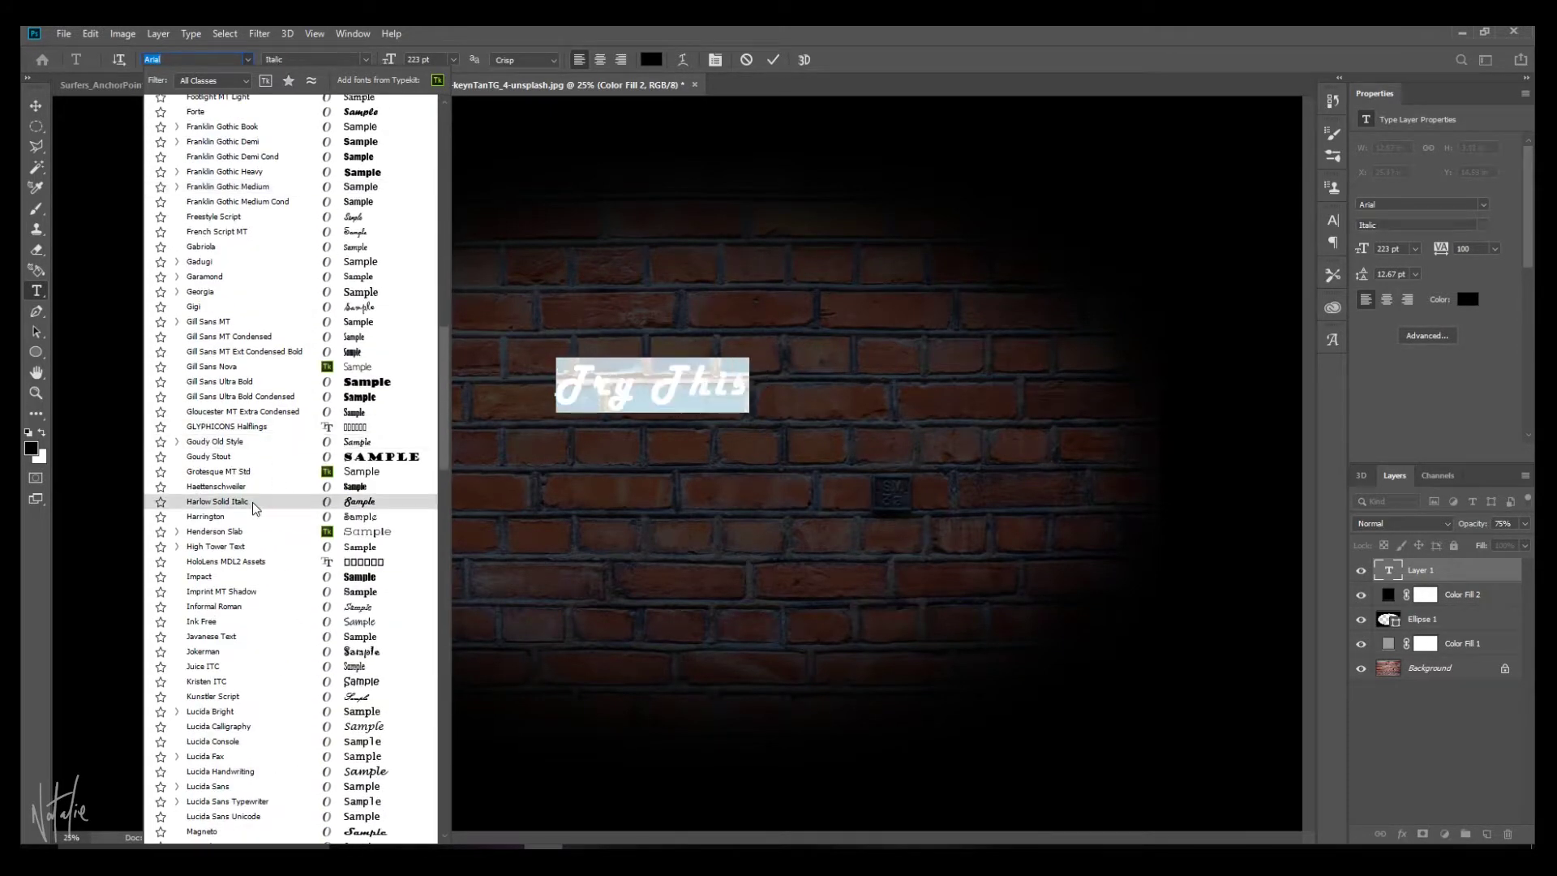
pyautogui.click(252, 502)
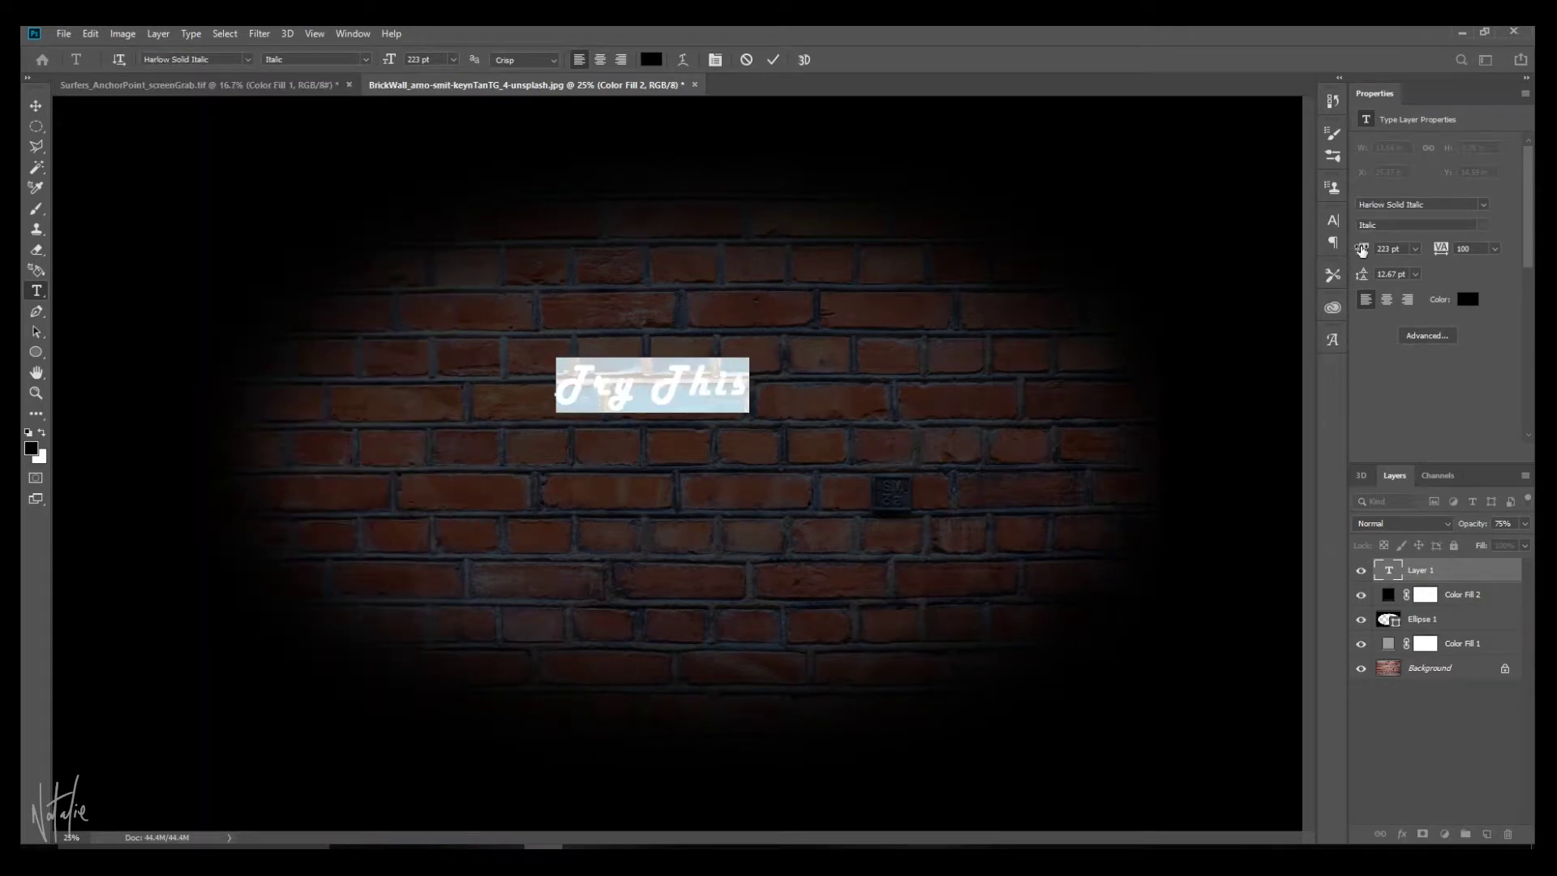
pyautogui.moveTo(1363, 249); pyautogui.dragTo(1427, 211)
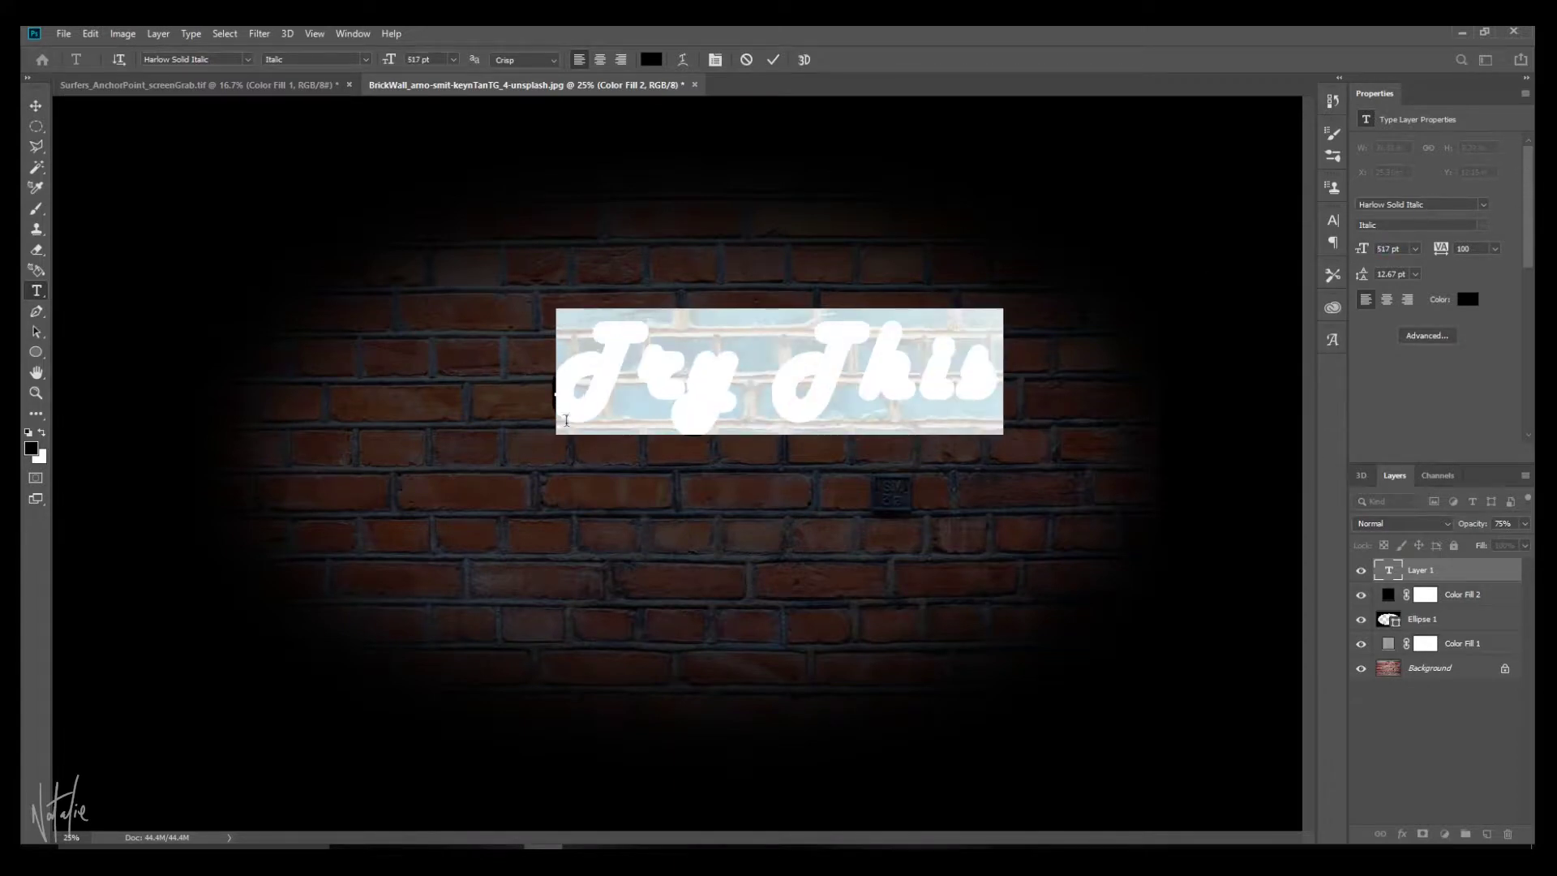
pyautogui.hotkey('ctrl', 't')
# - Scale the text up further and move it lower on the wall
pyautogui.hotkey('ctrl', 't')
pyautogui.hotkey('ctrl', 'Return')
pyautogui.hotkey('ctrl', 't')
pyautogui.moveTo(512, 468); pyautogui.dragTo(382, 487)
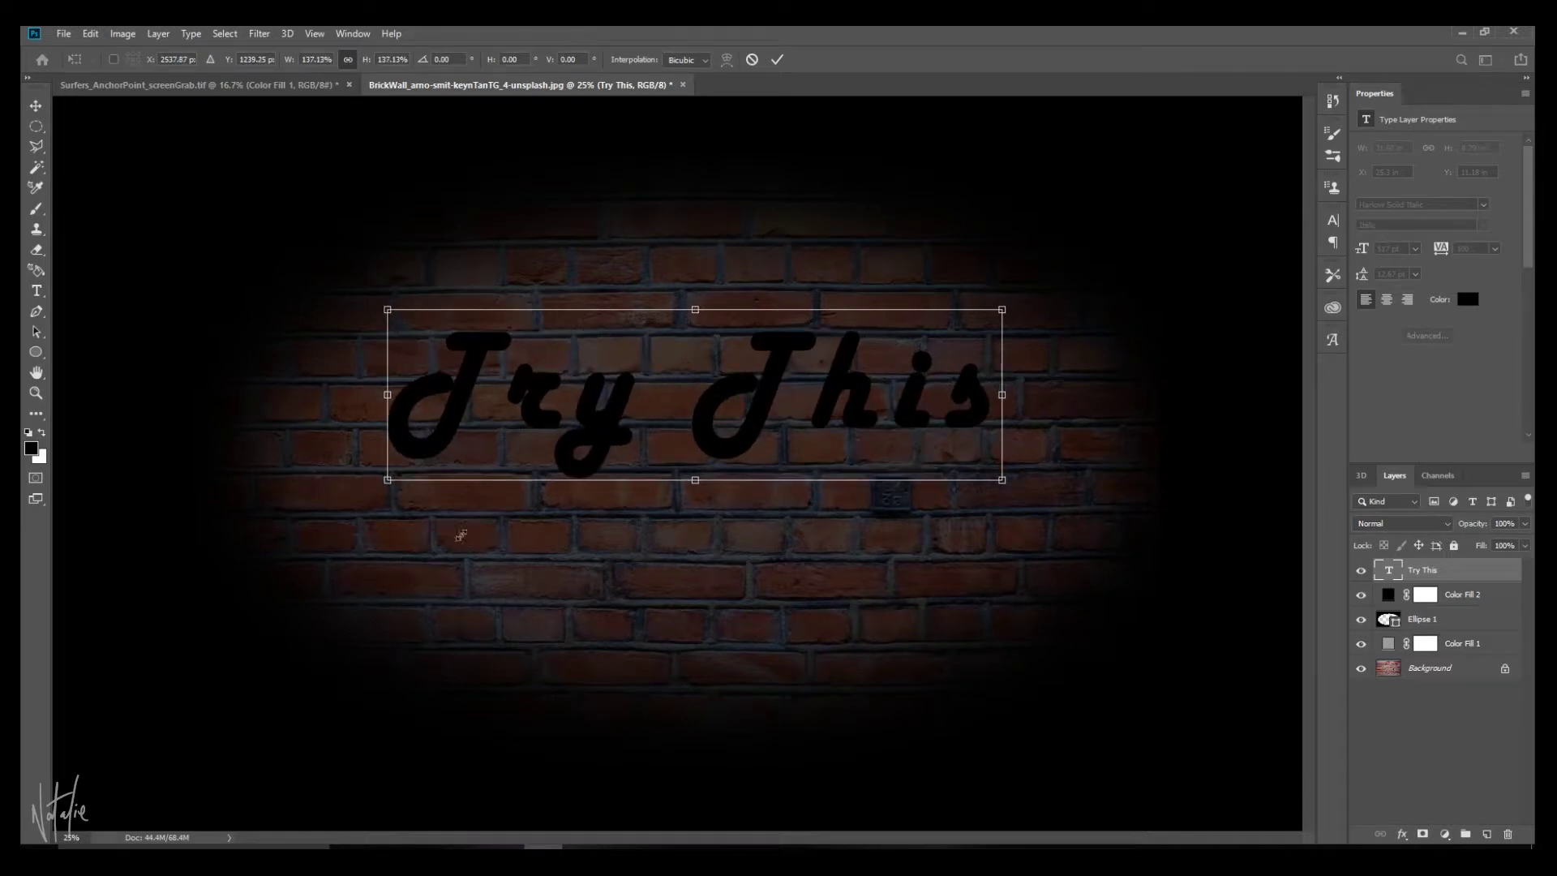
pyautogui.moveTo(1002, 487); pyautogui.dragTo(1035, 504)
pyautogui.moveTo(662, 401); pyautogui.dragTo(664, 444)
pyautogui.press('Return')
# - Change the wording to 'Neon' and centre it on the brick wall
pyautogui.press('t')
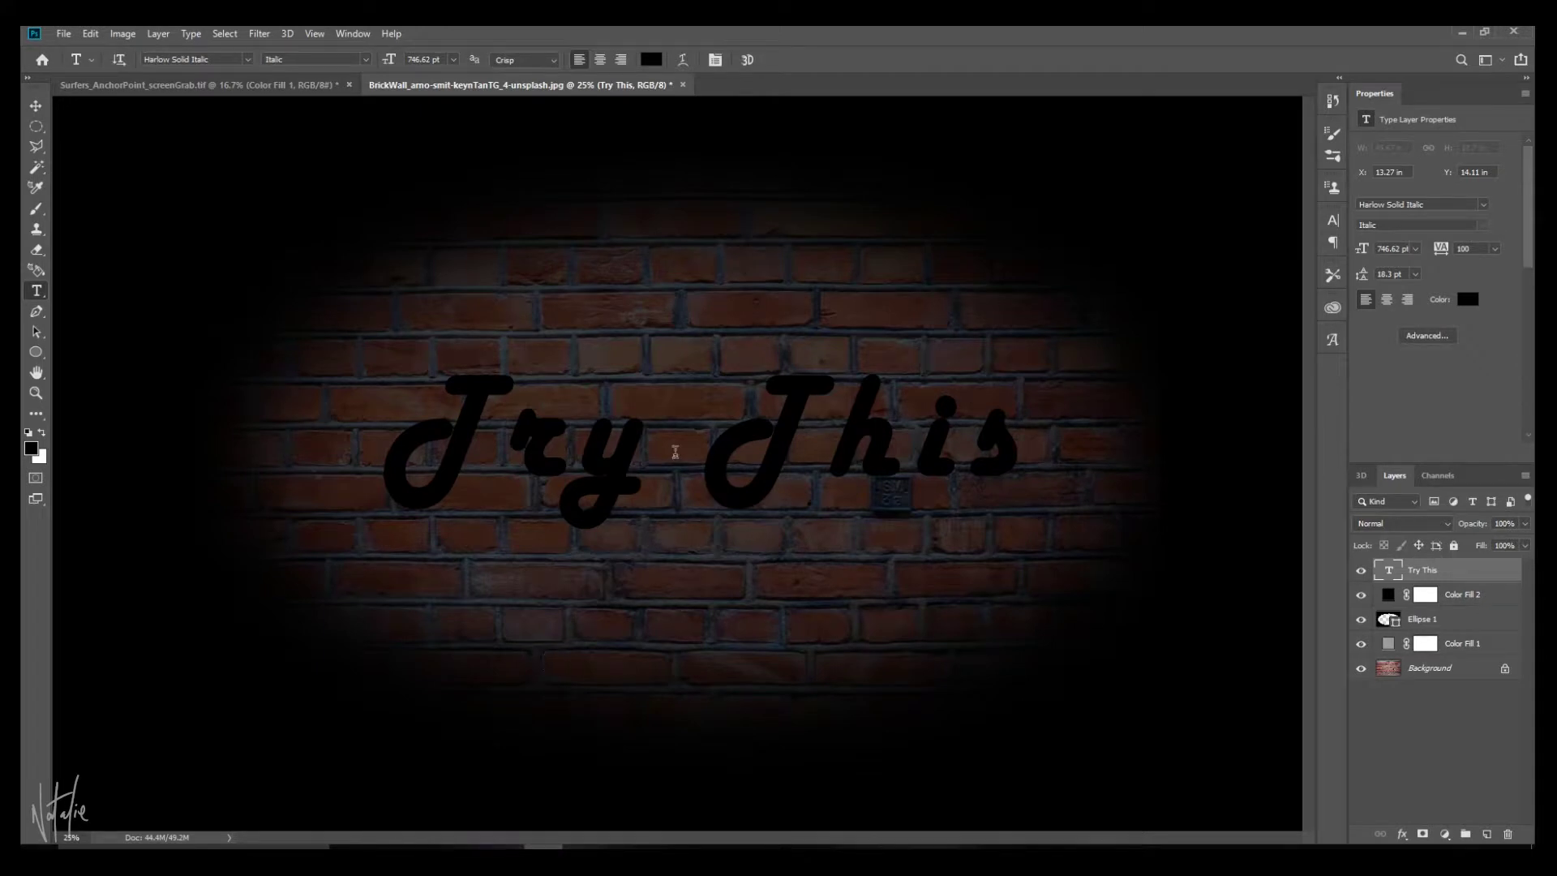
pyautogui.click(675, 452)
pyautogui.hotkey('ctrl', 'a')
pyautogui.write('Try this')
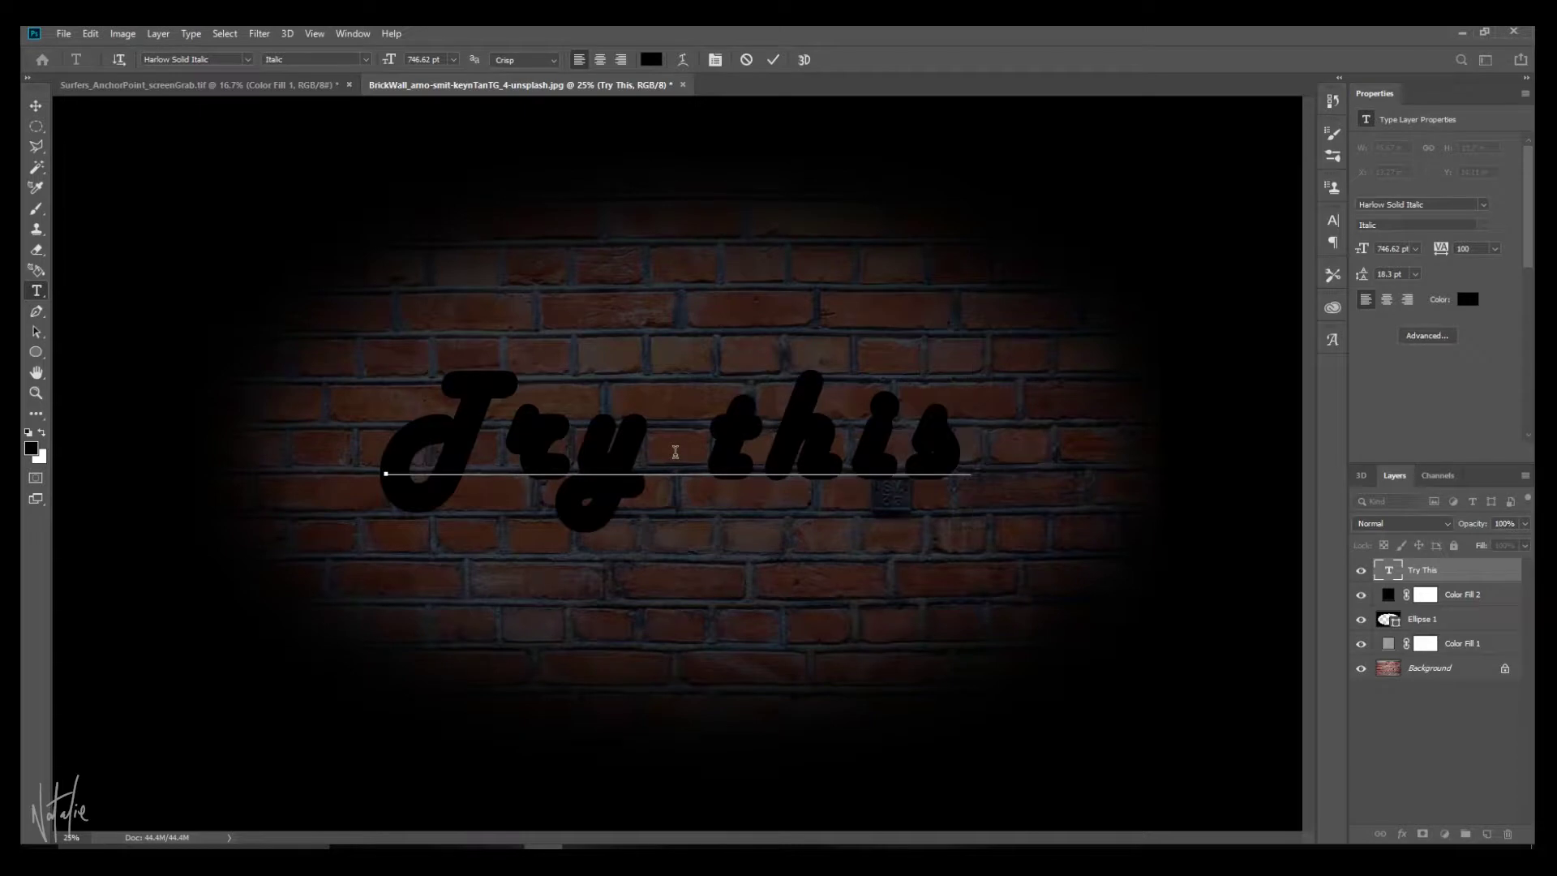
pyautogui.press('BackSpace')
pyautogui.press('BackSpace')
pyautogui.press('BackSpace')
pyautogui.press('BackSpace')
pyautogui.press('BackSpace')
pyautogui.press('BackSpace')
pyautogui.press('BackSpace')
pyautogui.press('BackSpace')
pyautogui.write('Neon')
pyautogui.click(1213, 456)
pyautogui.hotkey('ctrl', 't')
pyautogui.moveTo(615, 462); pyautogui.dragTo(716, 485)
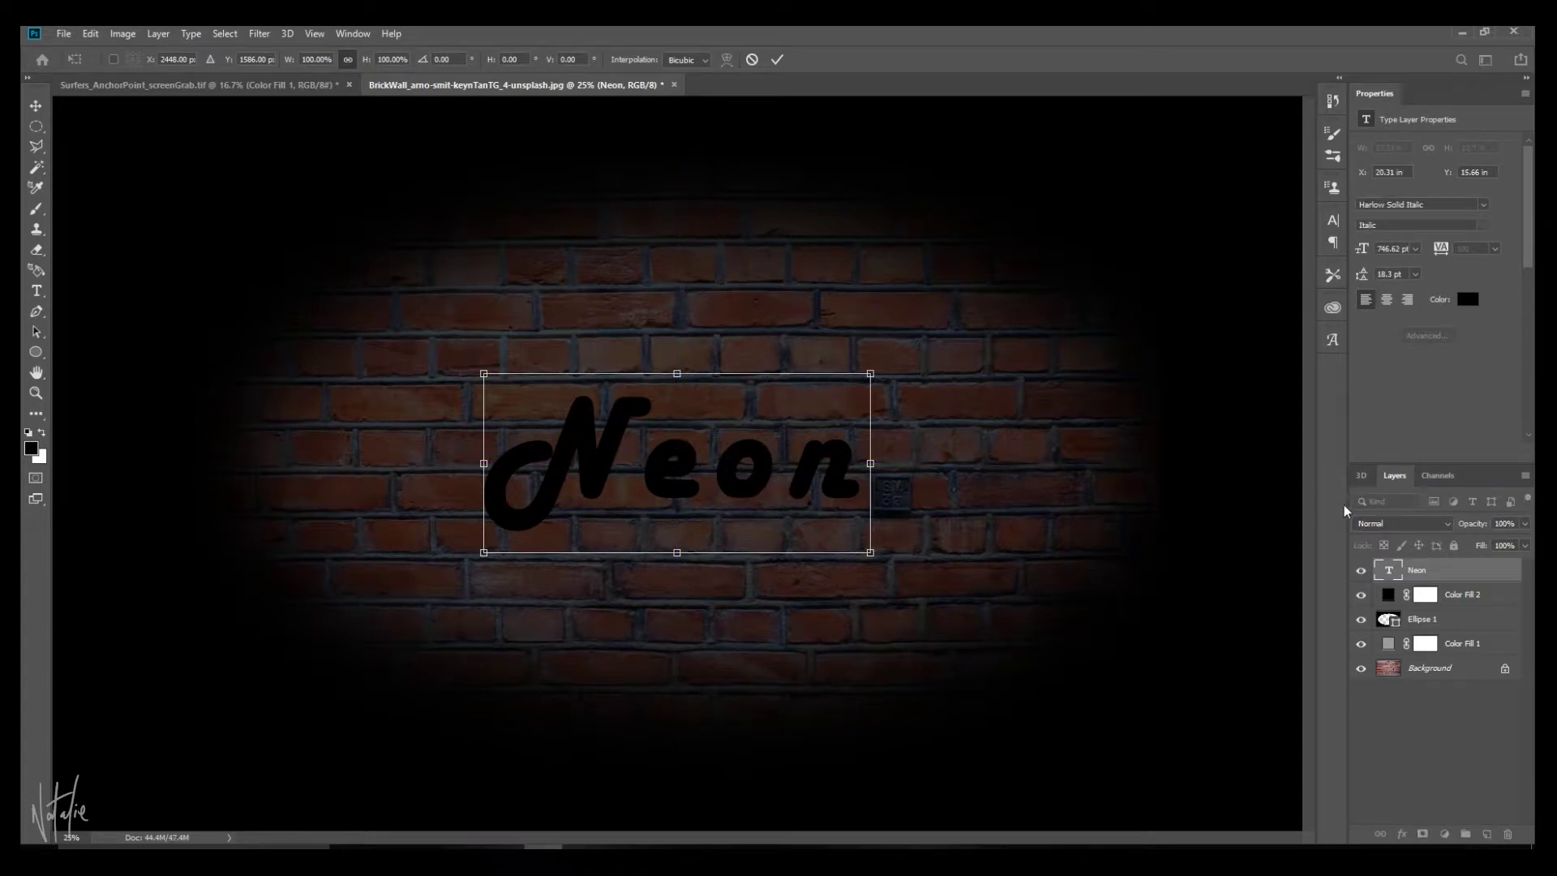
pyautogui.press('Return')
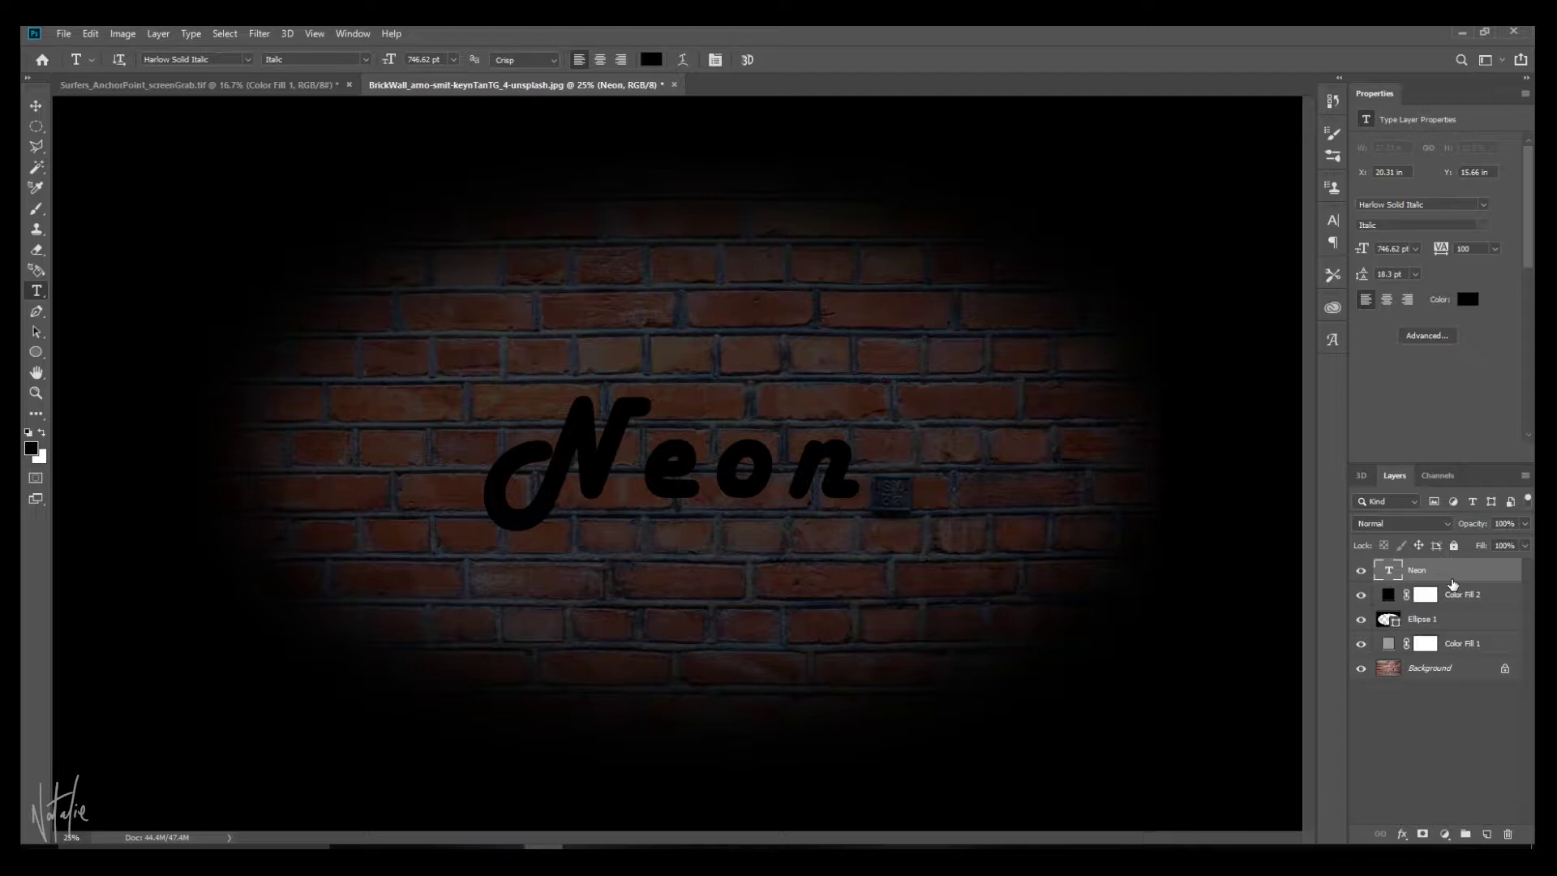
# - Duplicate the Neon layer with Ctrl+J and convert Neon copy into a smart object
pyautogui.hotkey('ctrl', 'j')
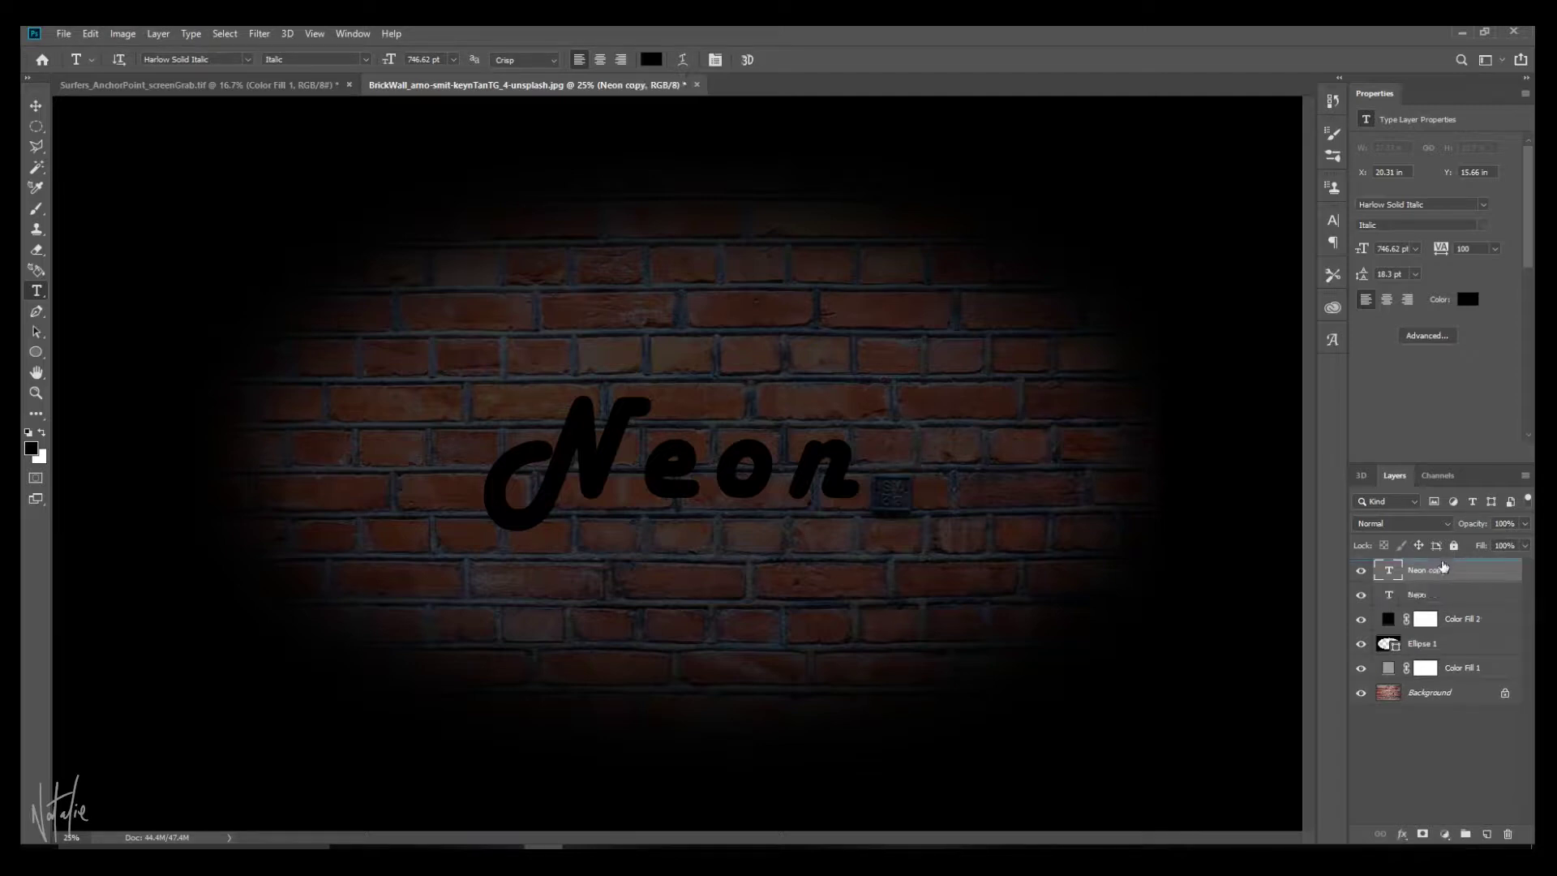
pyautogui.rightClick(1458, 571)
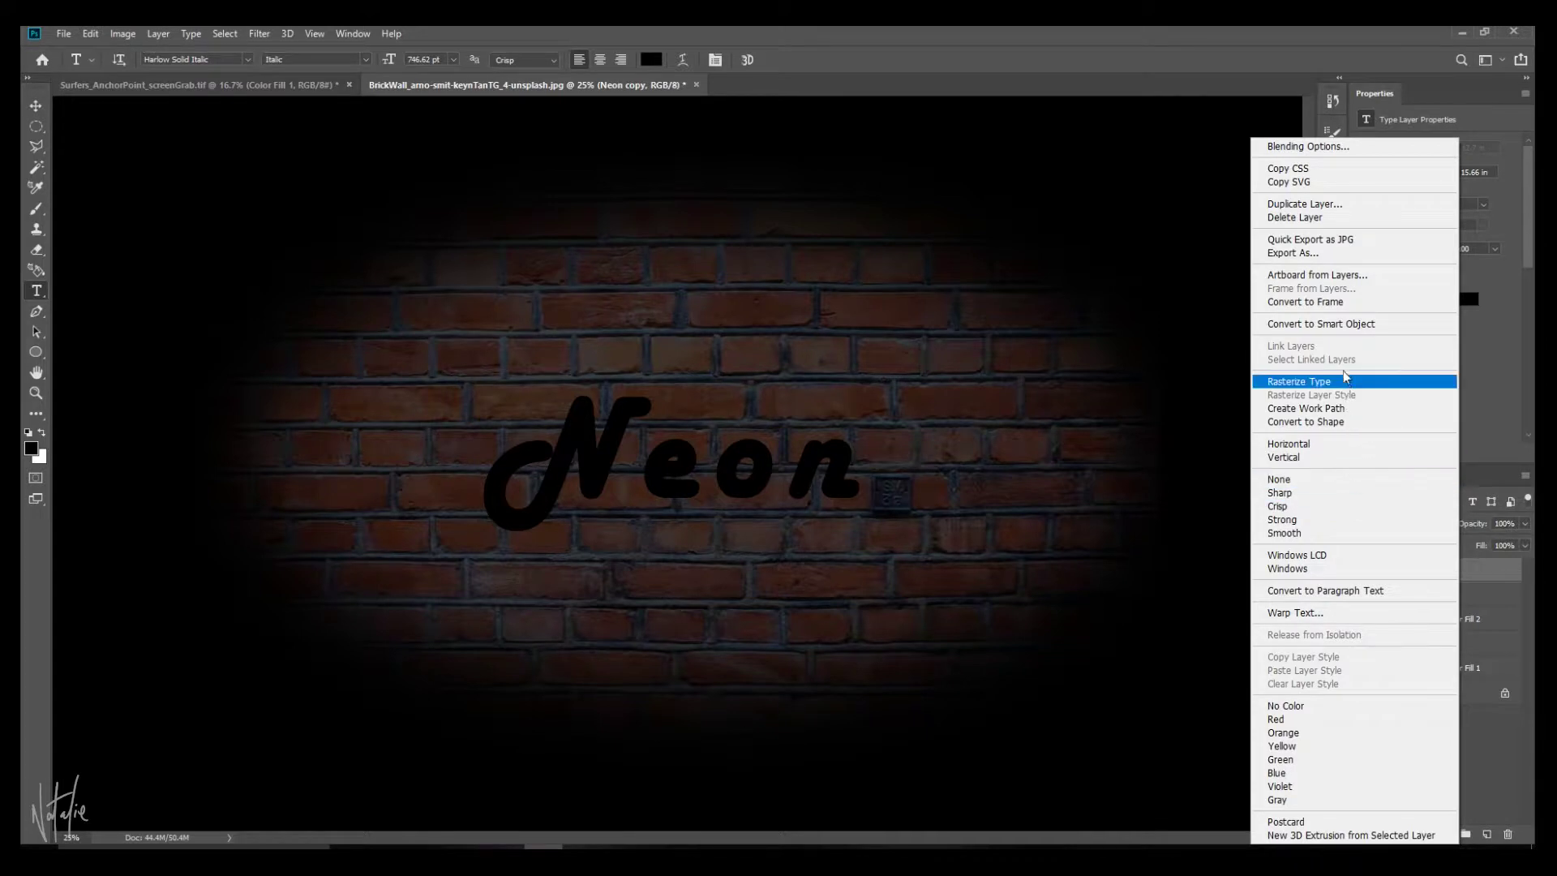
pyautogui.click(1342, 324)
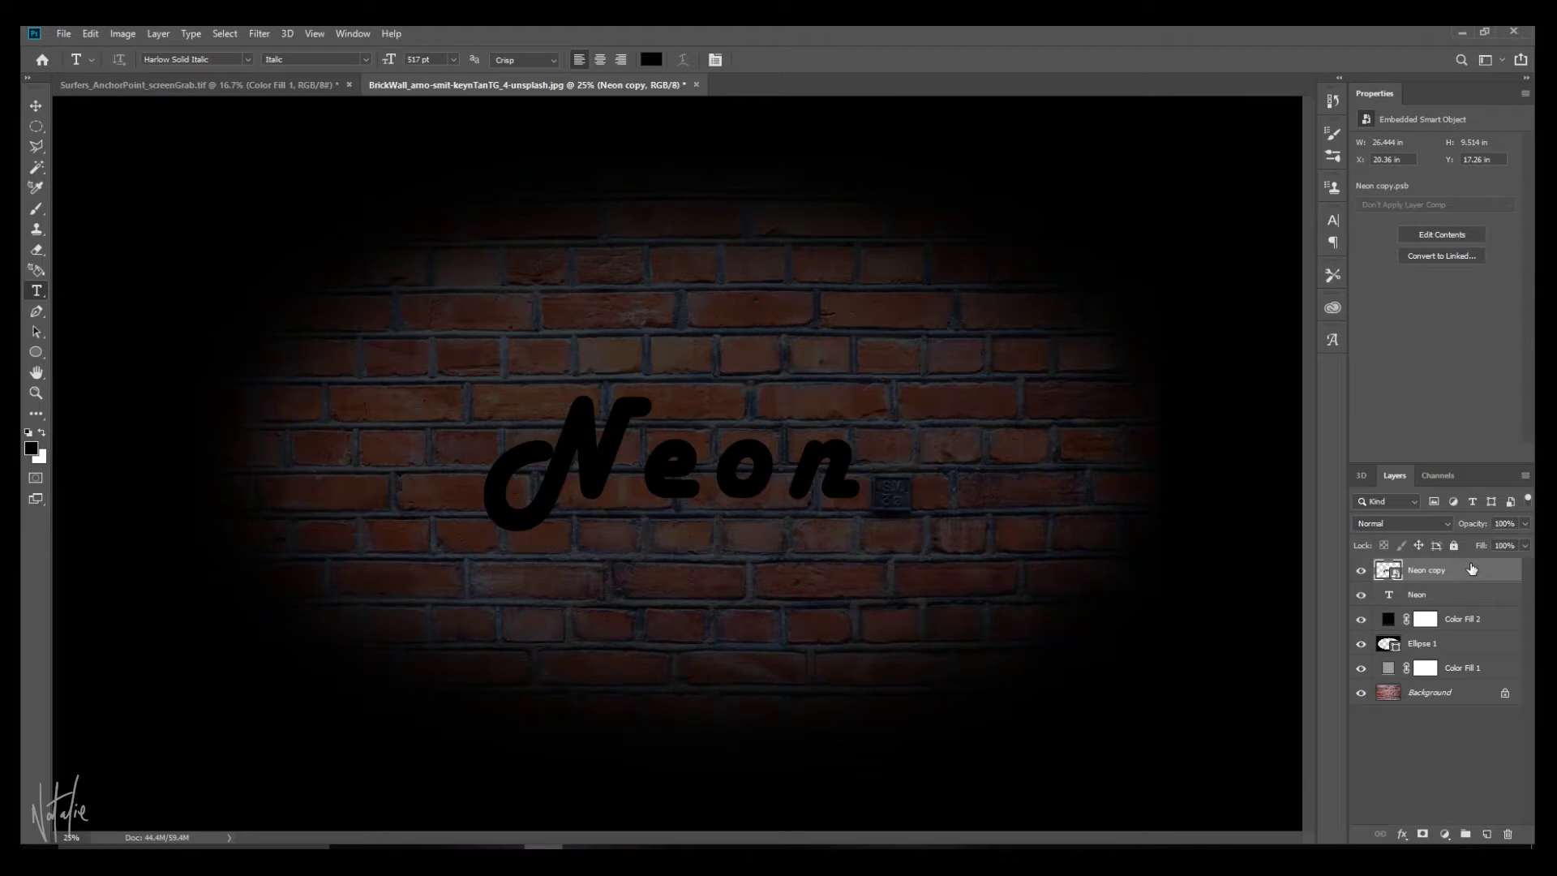
# - Open Neon copy's Blending Options and enable Bevel & Emboss
pyautogui.rightClick(1472, 569)
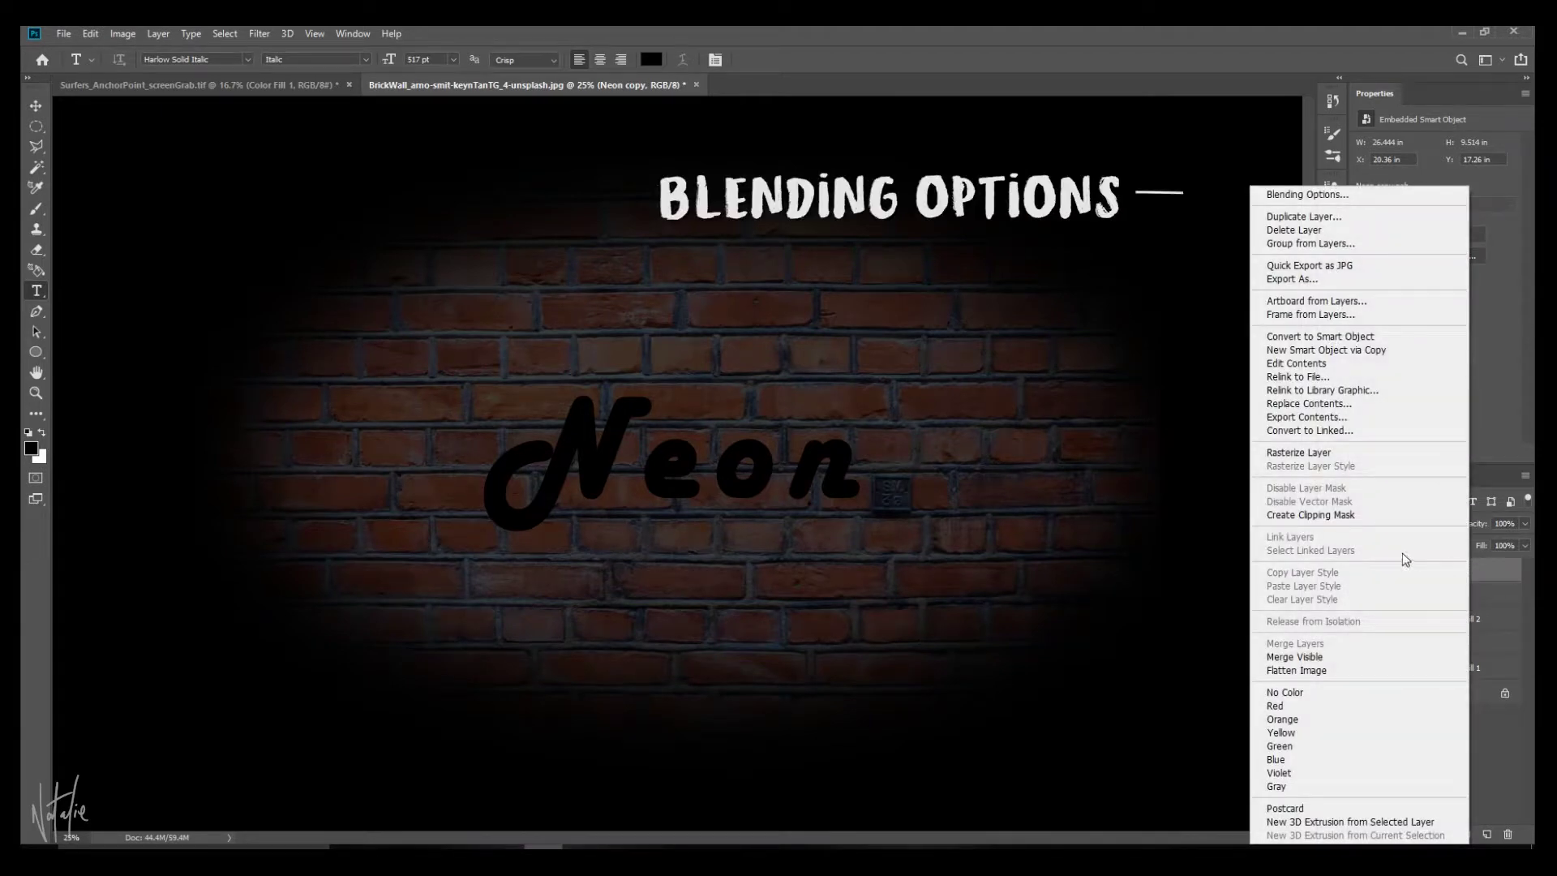
pyautogui.click(1308, 194)
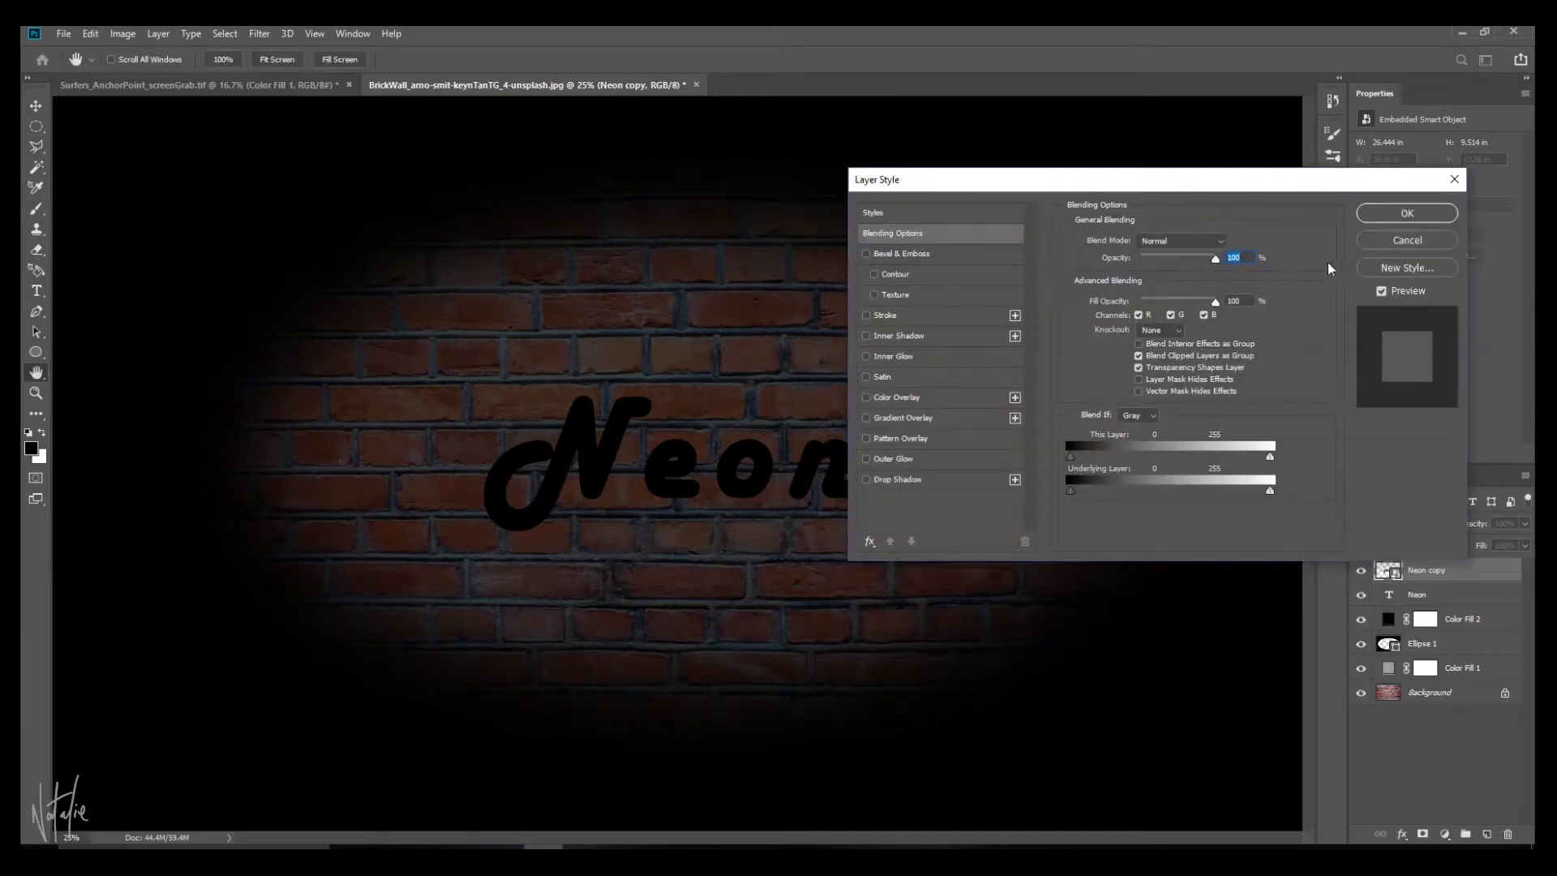
pyautogui.moveTo(1257, 181); pyautogui.dragTo(1286, 162)
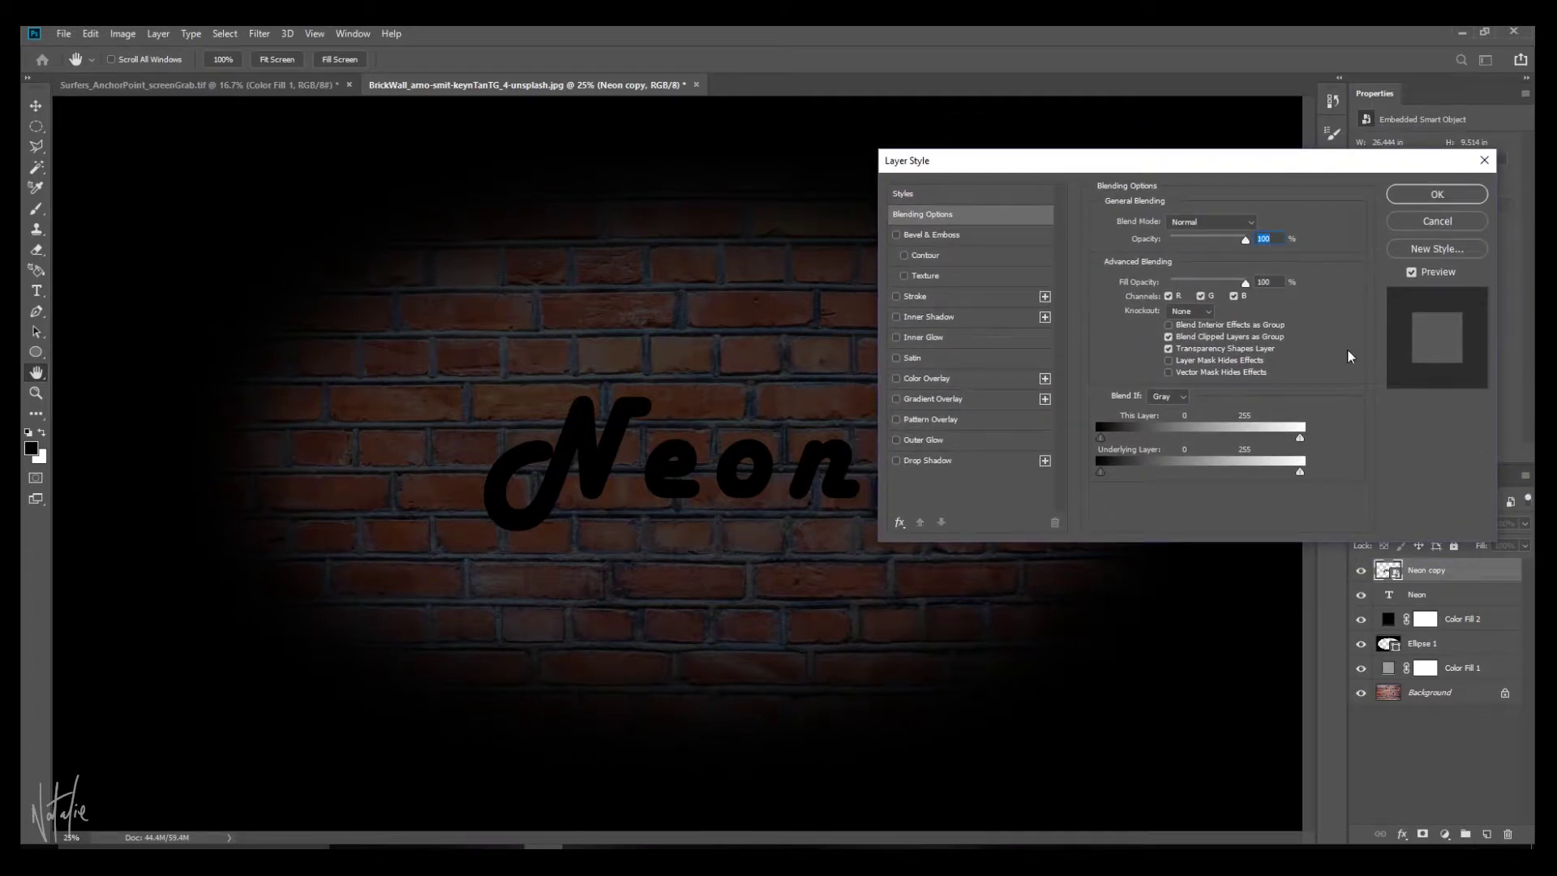
pyautogui.click(896, 235)
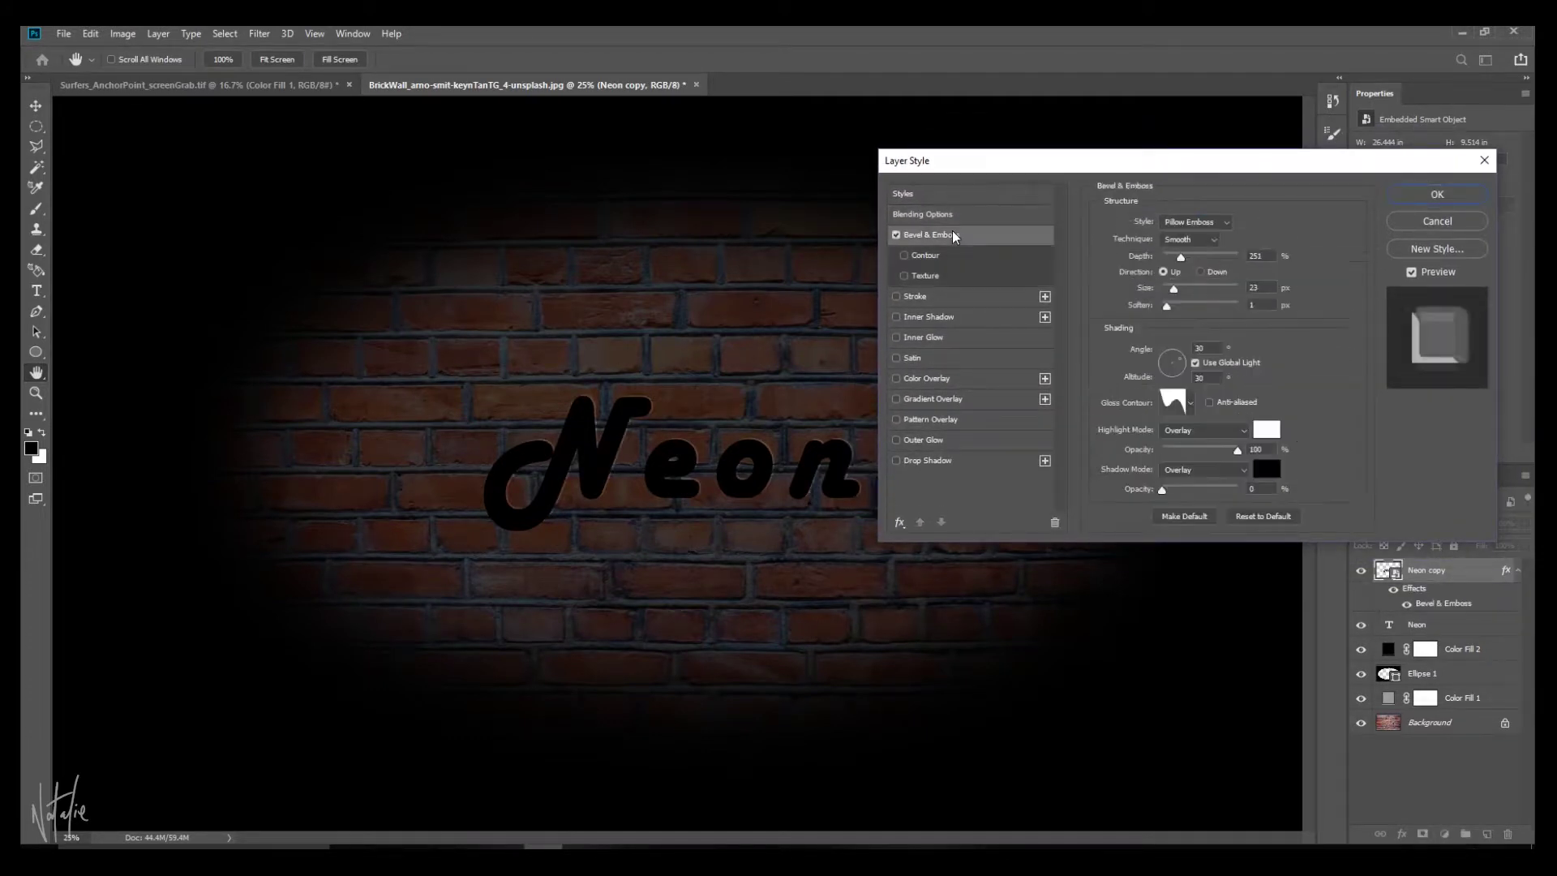
pyautogui.click(952, 232)
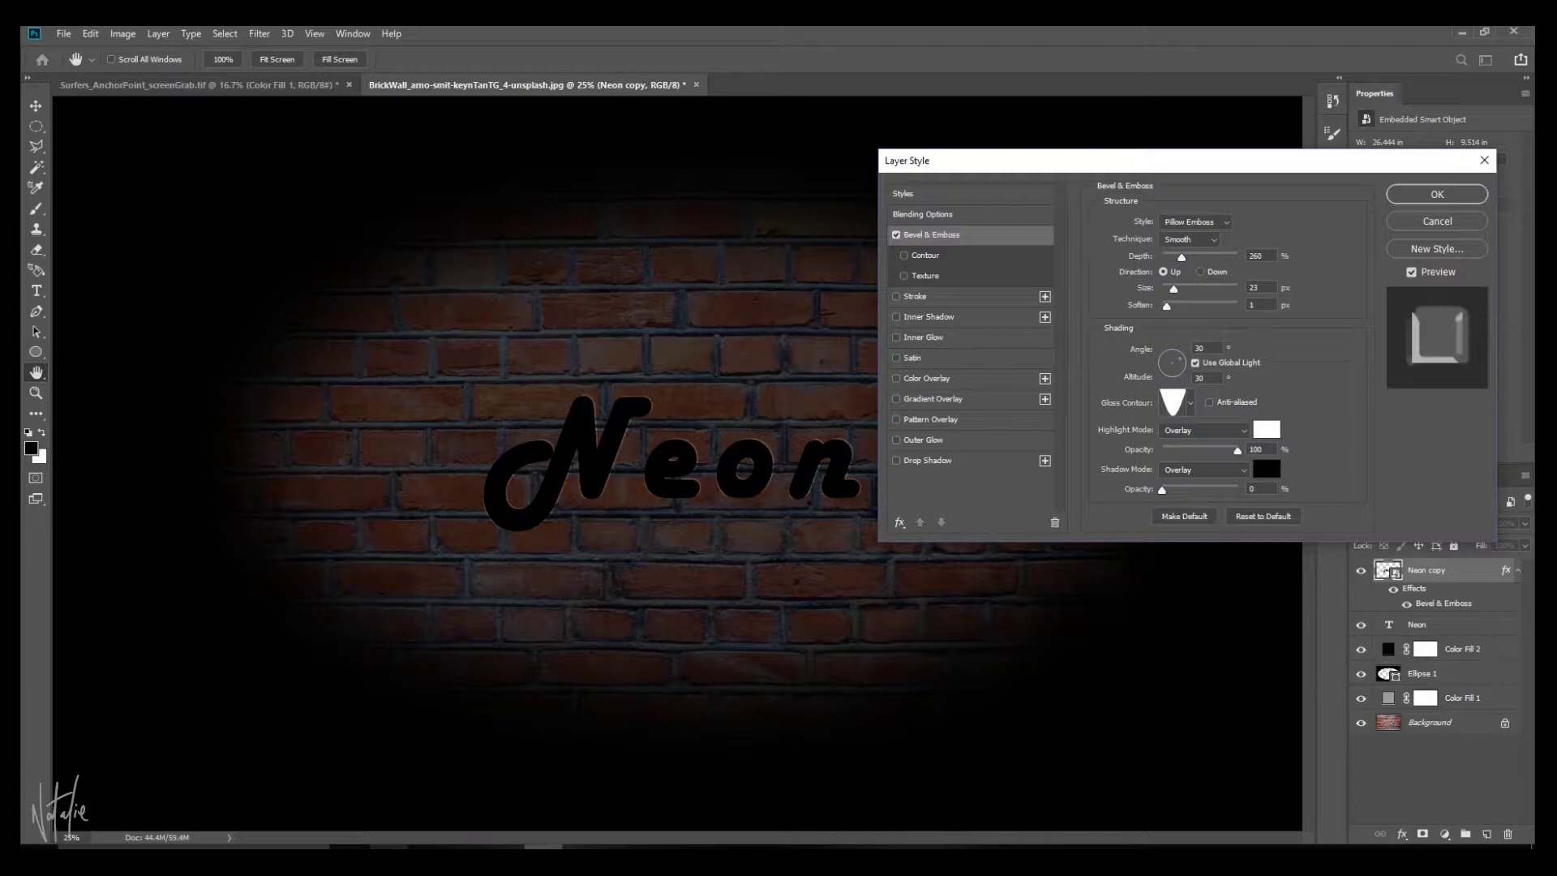
# - Set the bevel size to 40 px, soften to 9 px and lighting angle to 90°
pyautogui.moveTo(1174, 288)
pyautogui.mouseDown()
pyautogui.moveTo(1163, 302)
pyautogui.moveTo(1189, 299)
pyautogui.moveTo(1146, 310)
pyautogui.moveTo(1189, 309)
pyautogui.mouseUp()
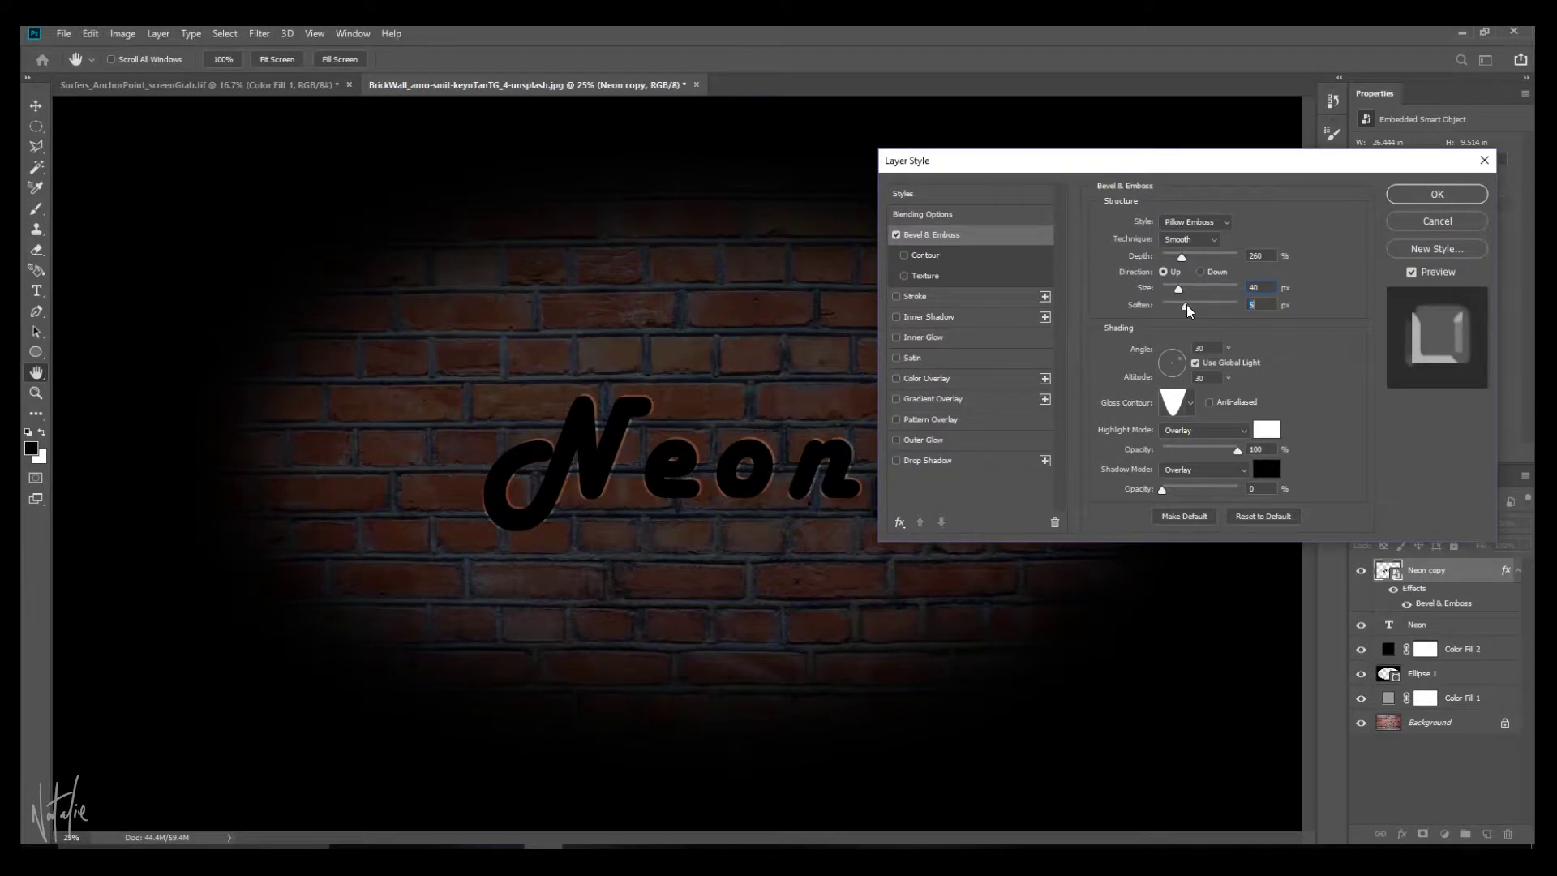
pyautogui.moveTo(1186, 304); pyautogui.dragTo(1192, 305)
pyautogui.doubleClick(1206, 349)
pyautogui.write('90')
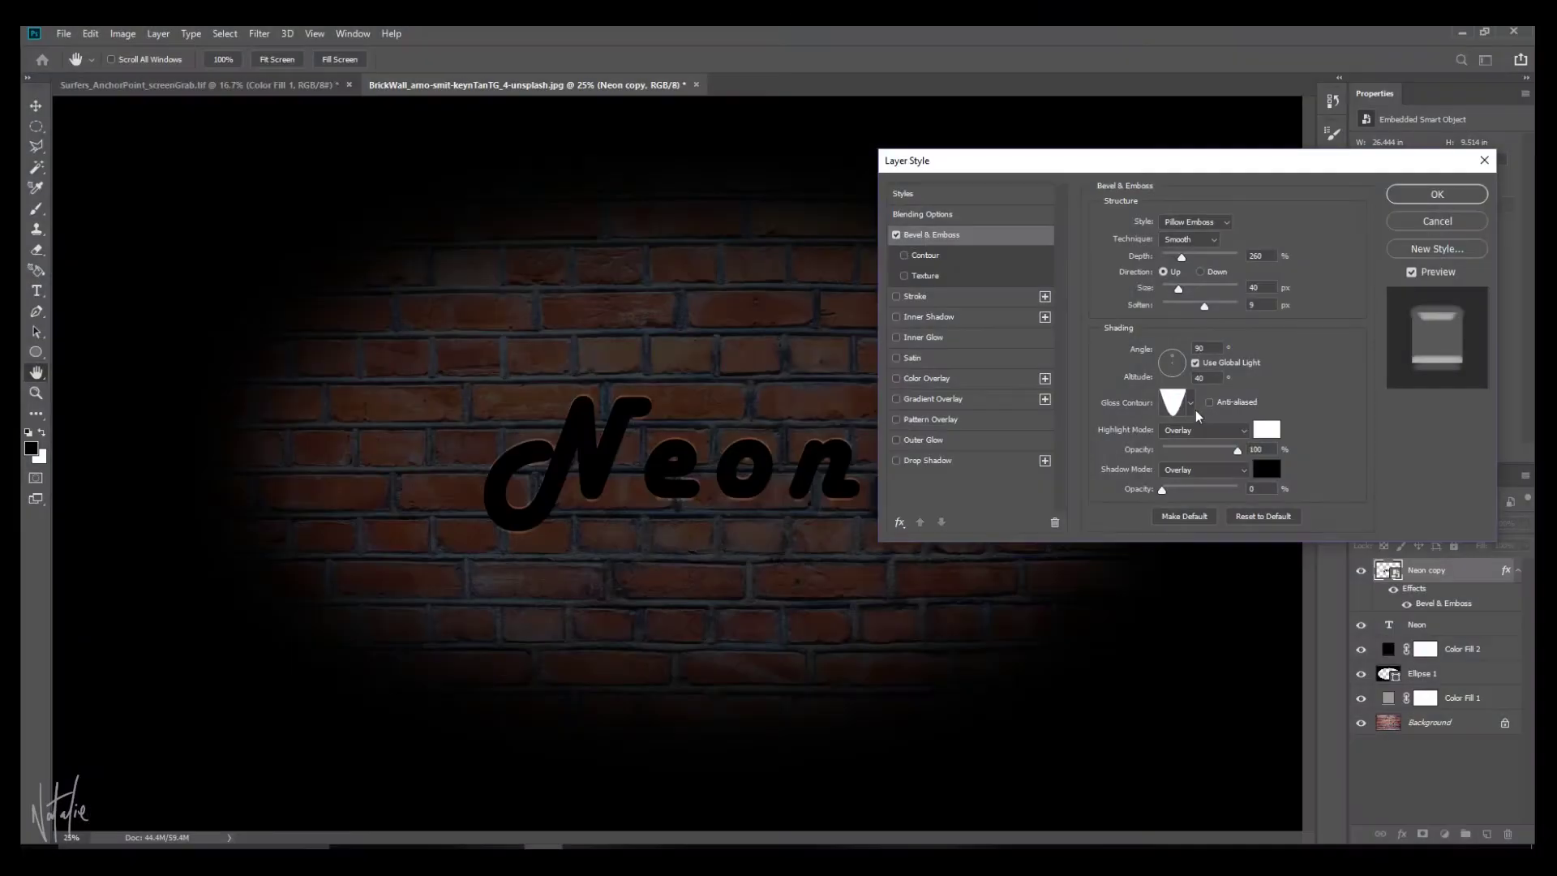
# - Try several gloss contours, settle on Cone - Inverted, and keep Overlay highlights
pyautogui.click(1192, 408)
pyautogui.click(1170, 439)
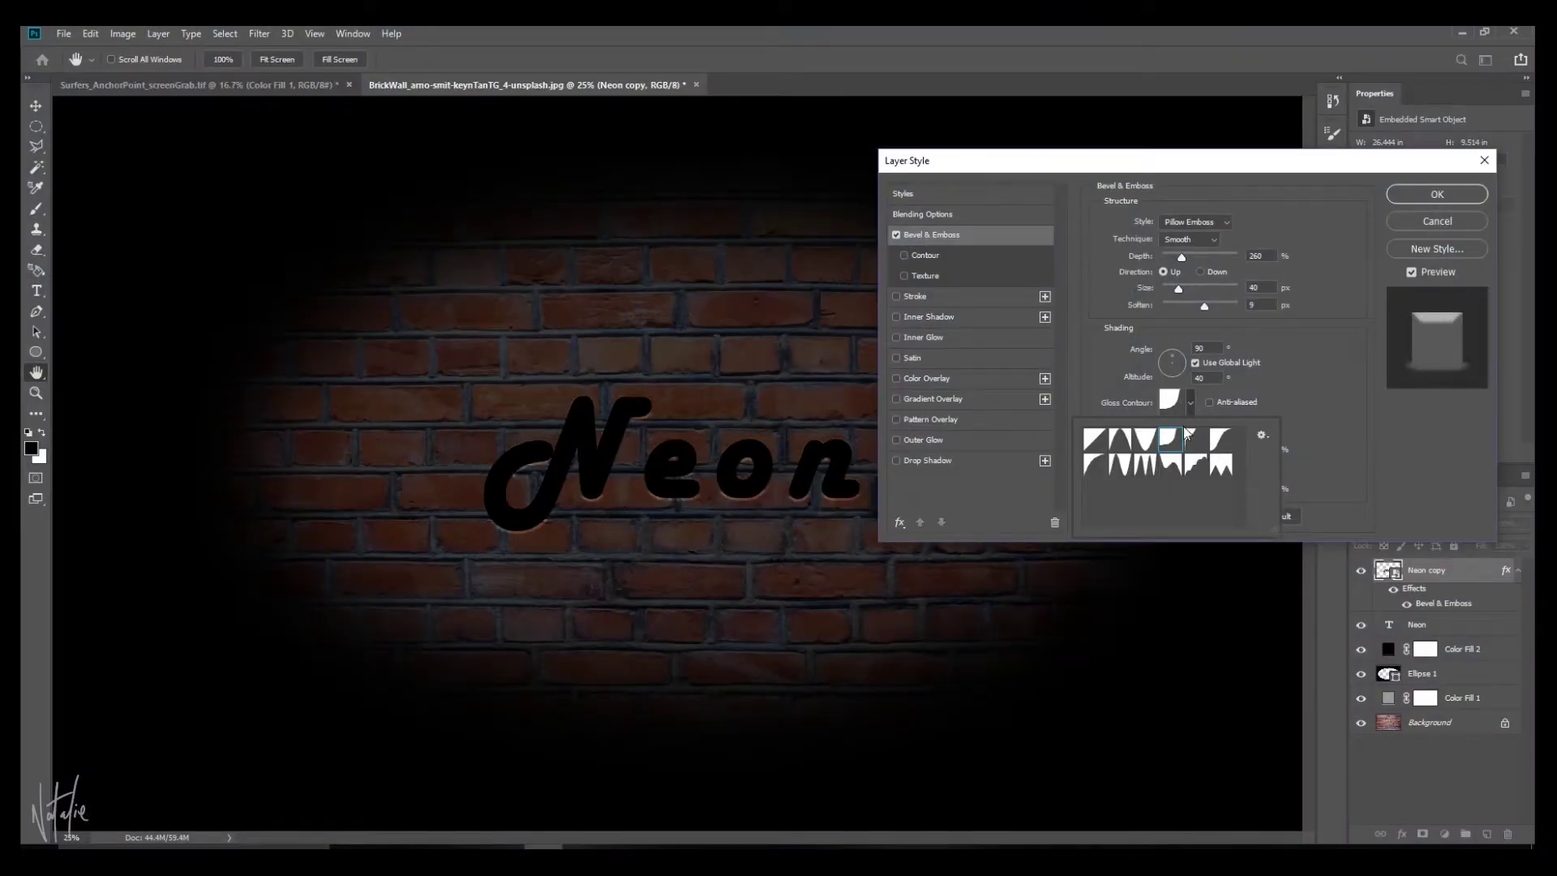
pyautogui.click(1192, 402)
pyautogui.click(1191, 402)
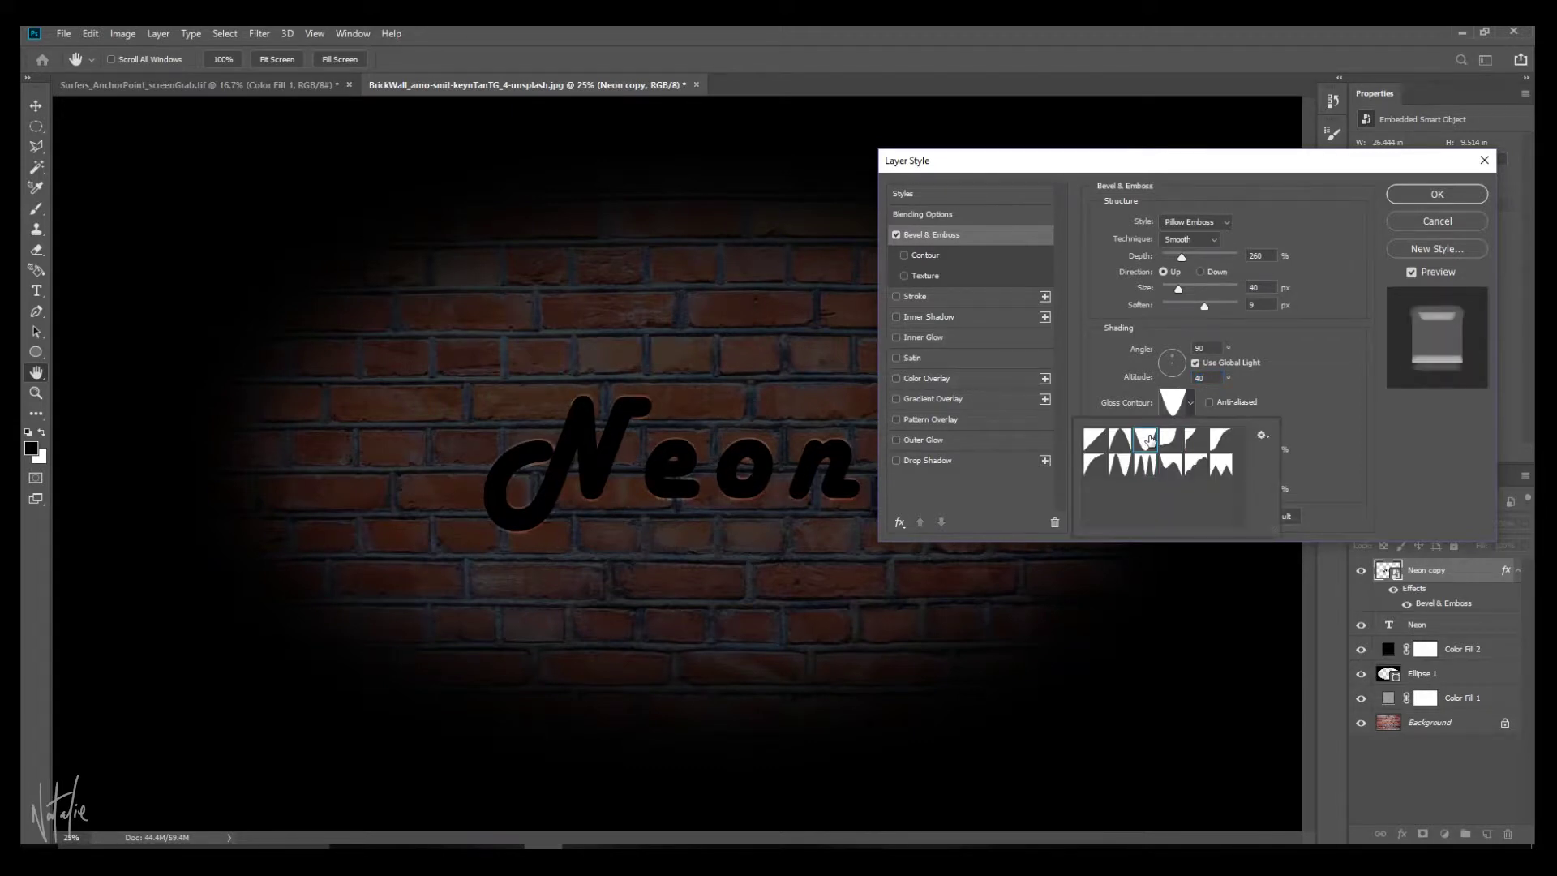
pyautogui.click(1146, 466)
pyautogui.click(1096, 444)
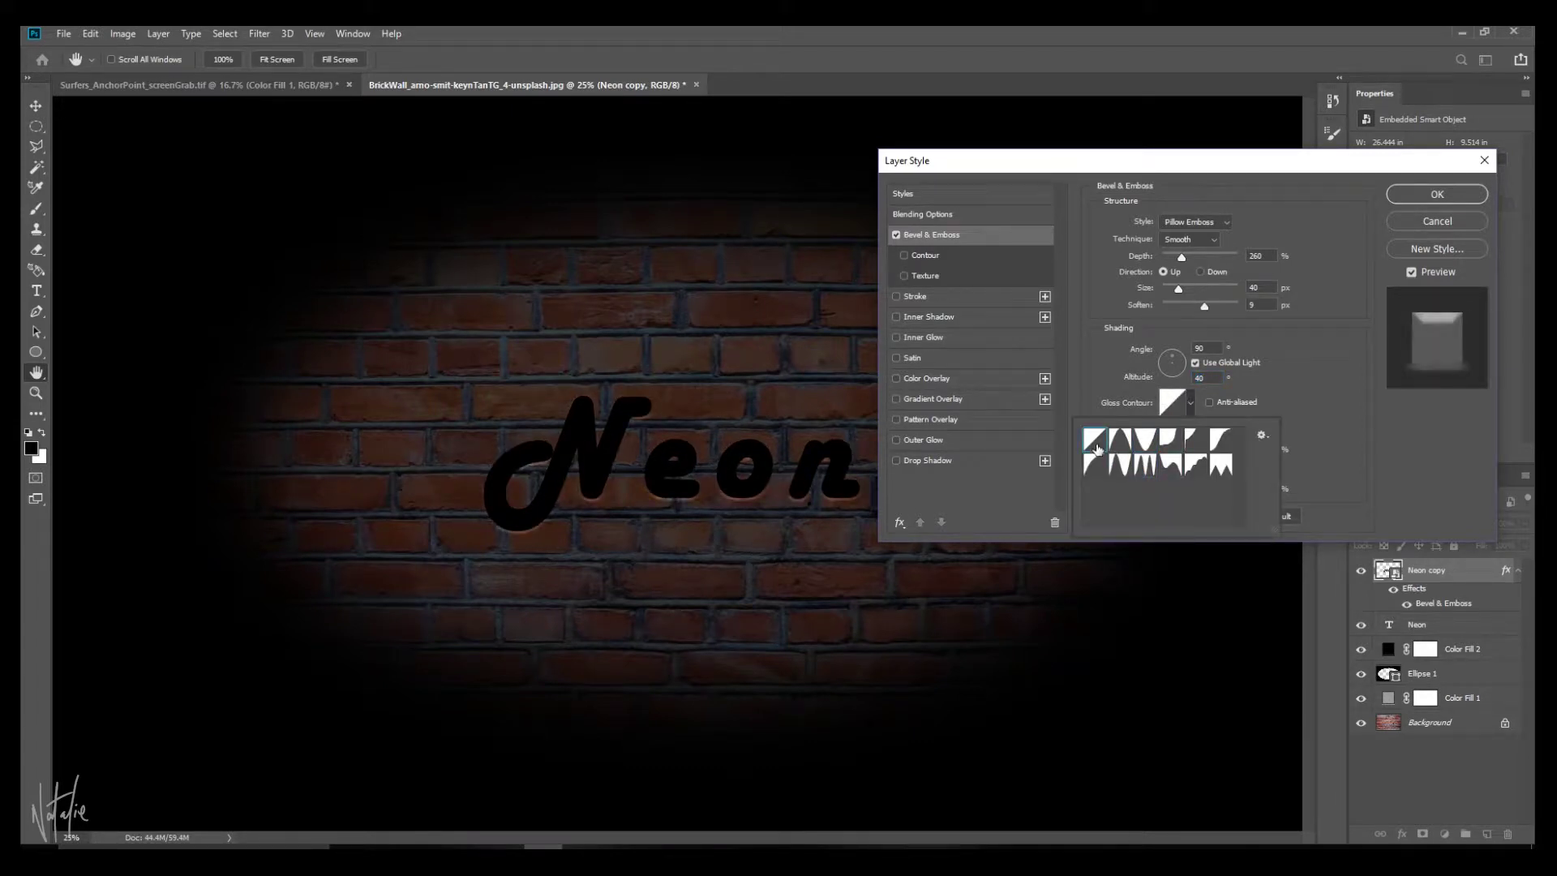
pyautogui.click(1145, 440)
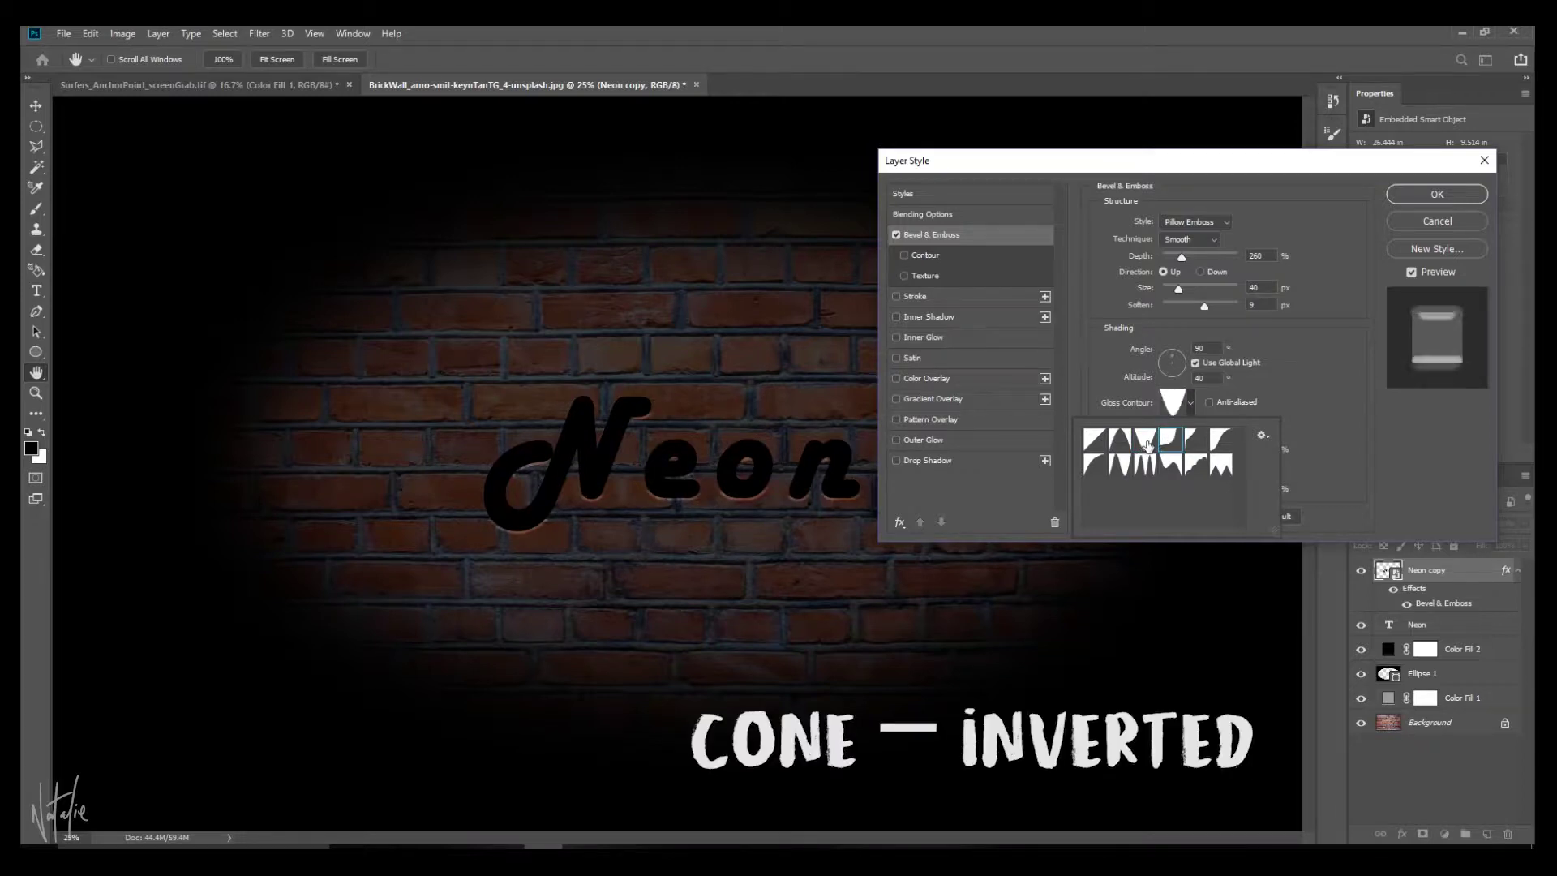
pyautogui.click(1097, 469)
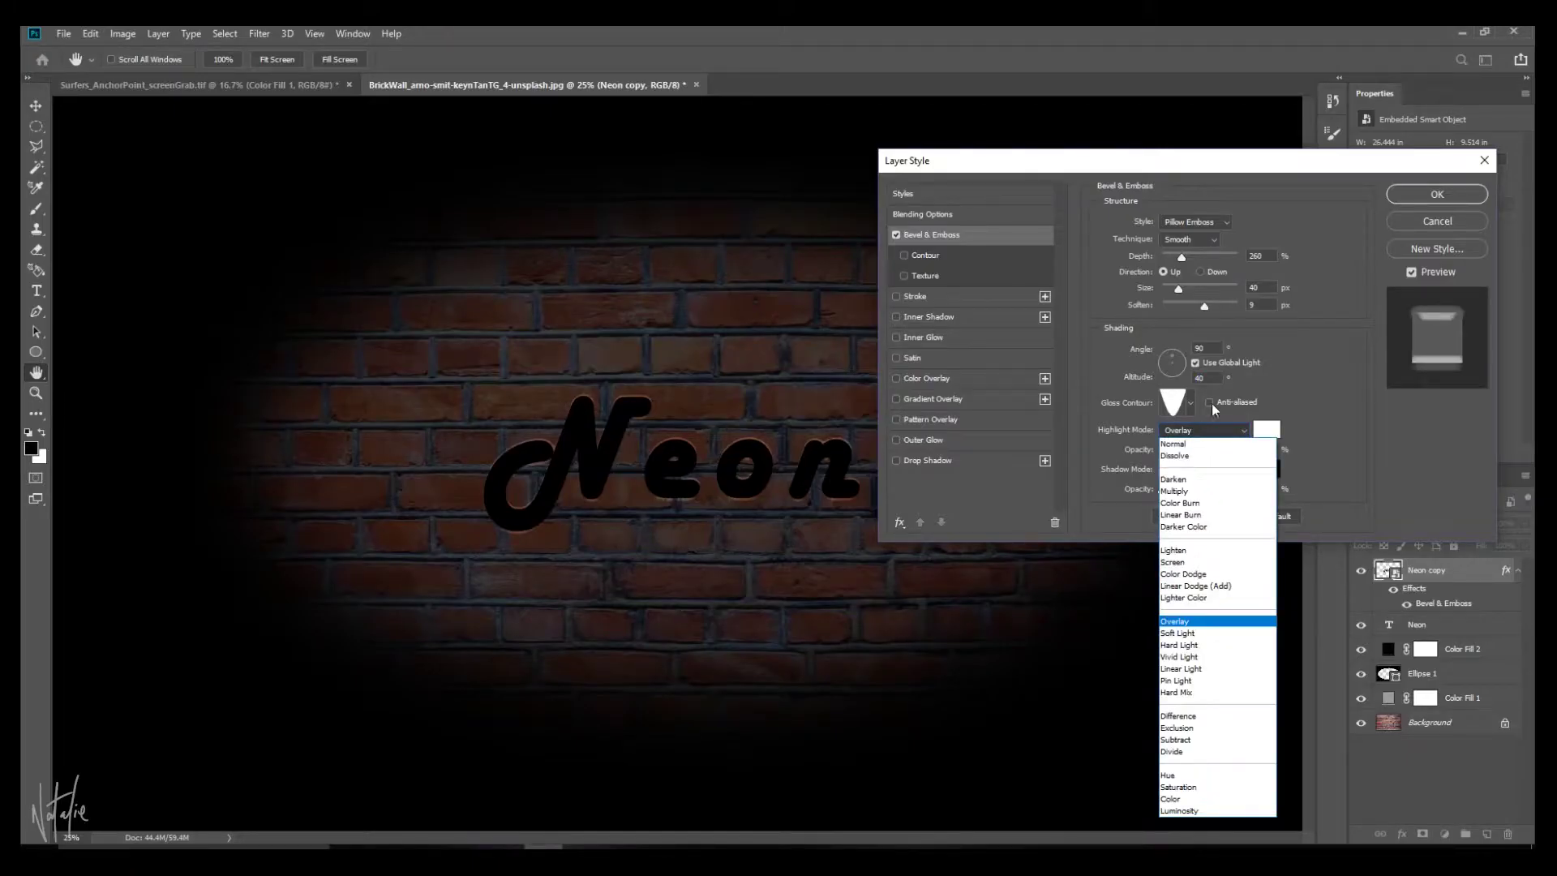
pyautogui.click(1191, 624)
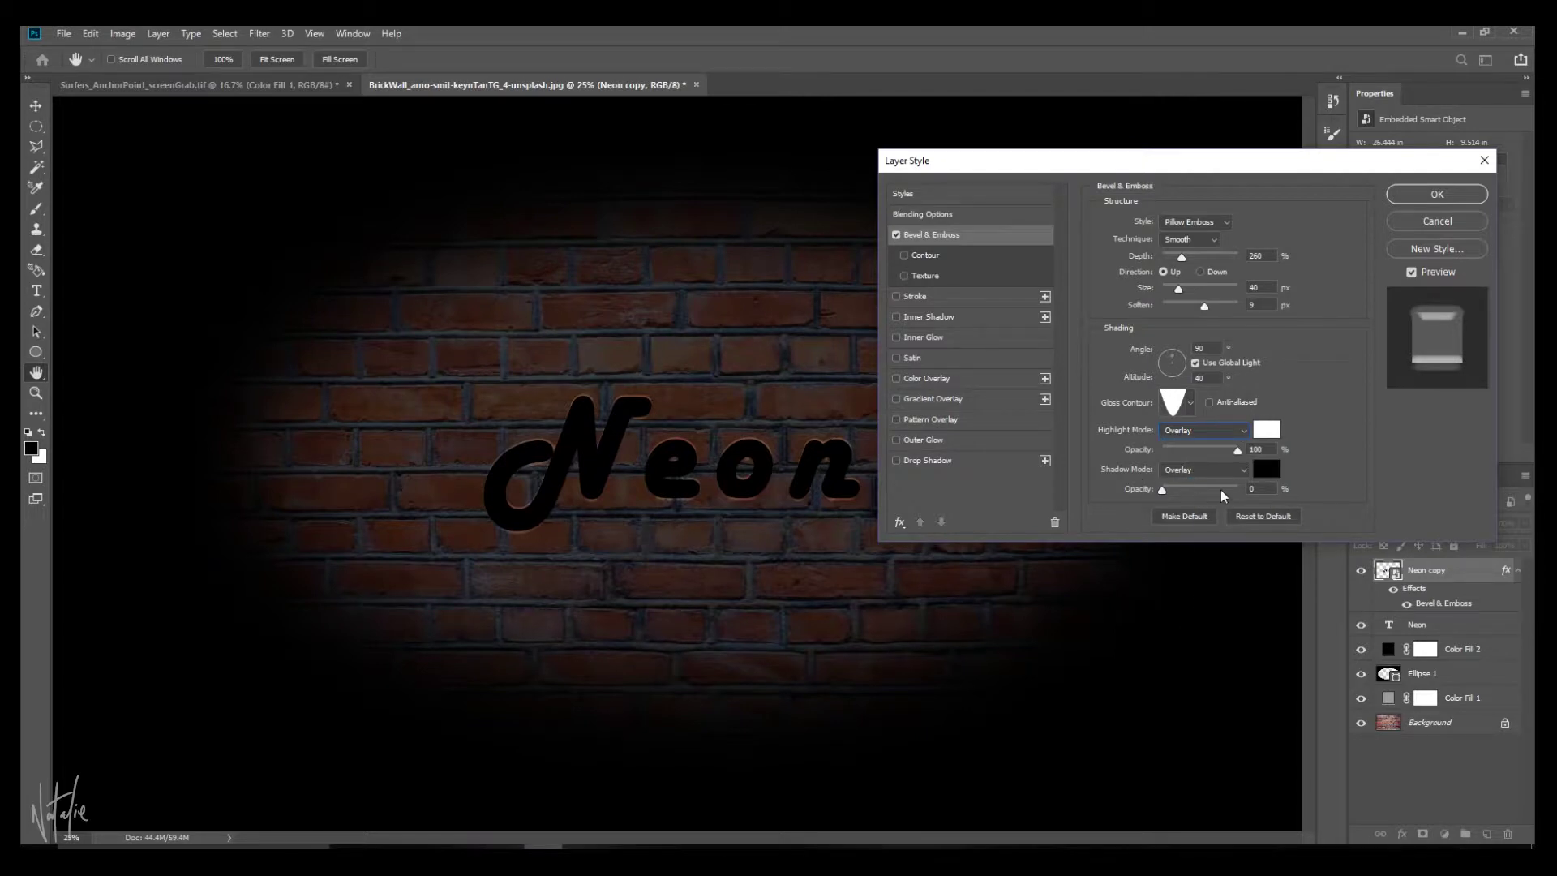
# - Enable the bevel's Contour option using the Cone - Inverted shape at 100% range
pyautogui.click(905, 257)
pyautogui.click(1166, 228)
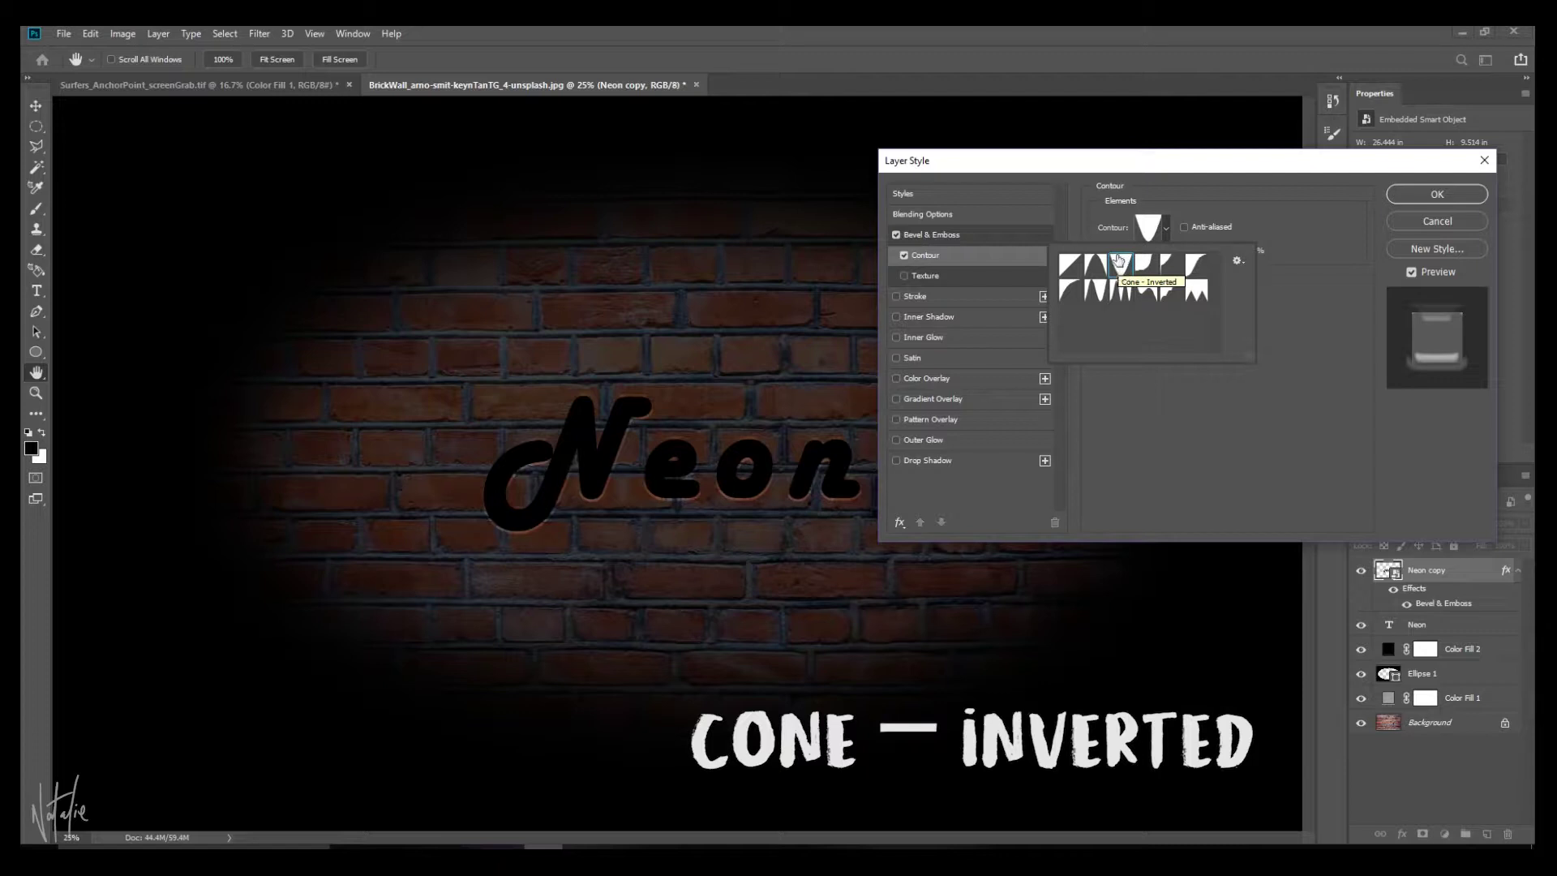
pyautogui.click(1027, 230)
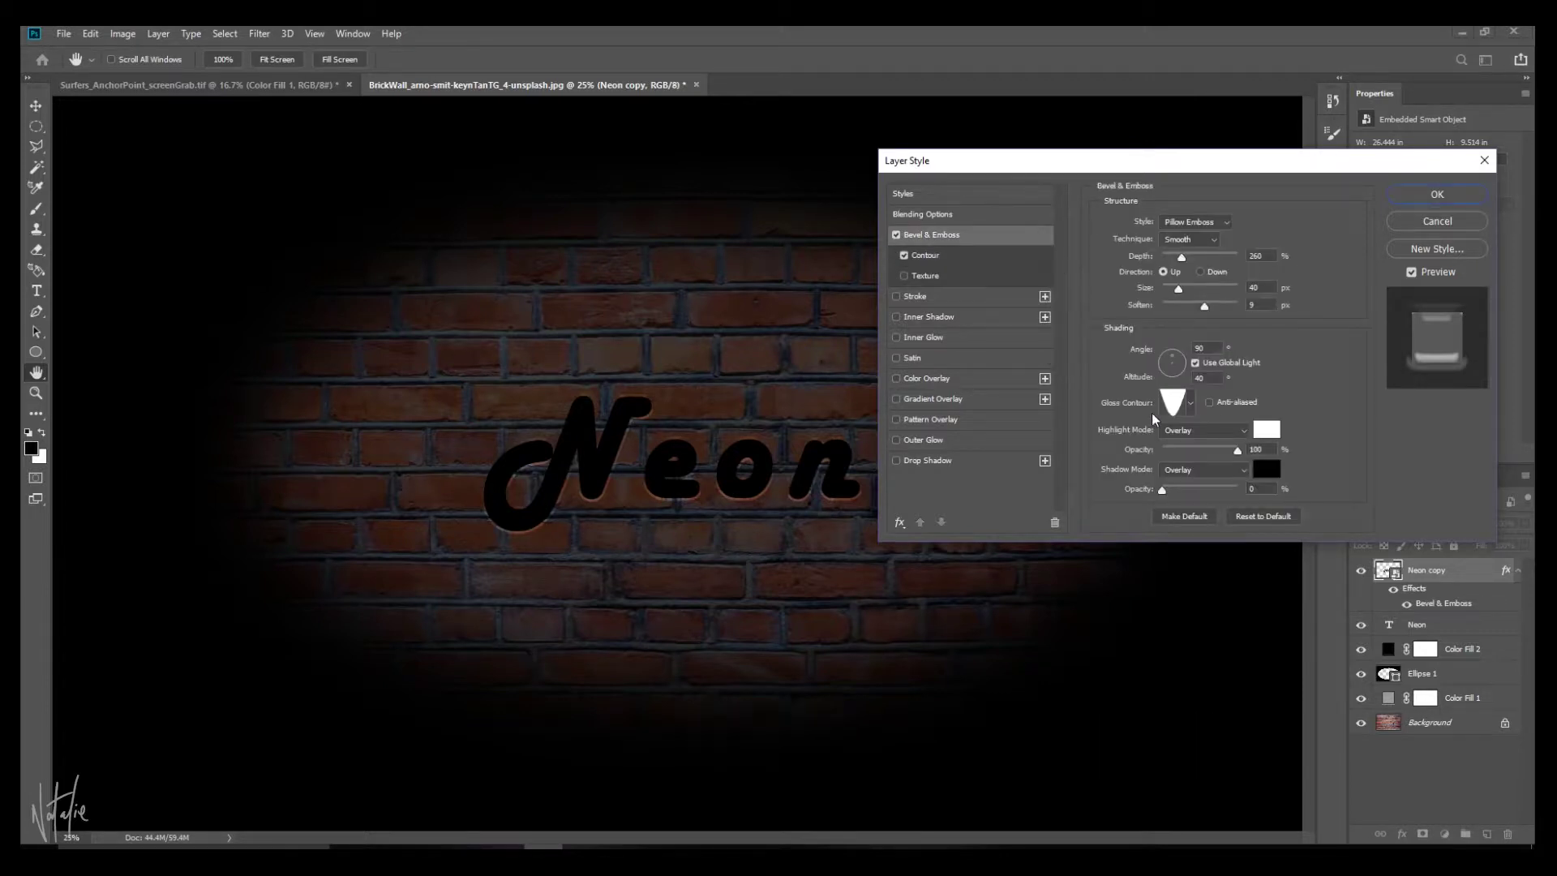
pyautogui.click(963, 256)
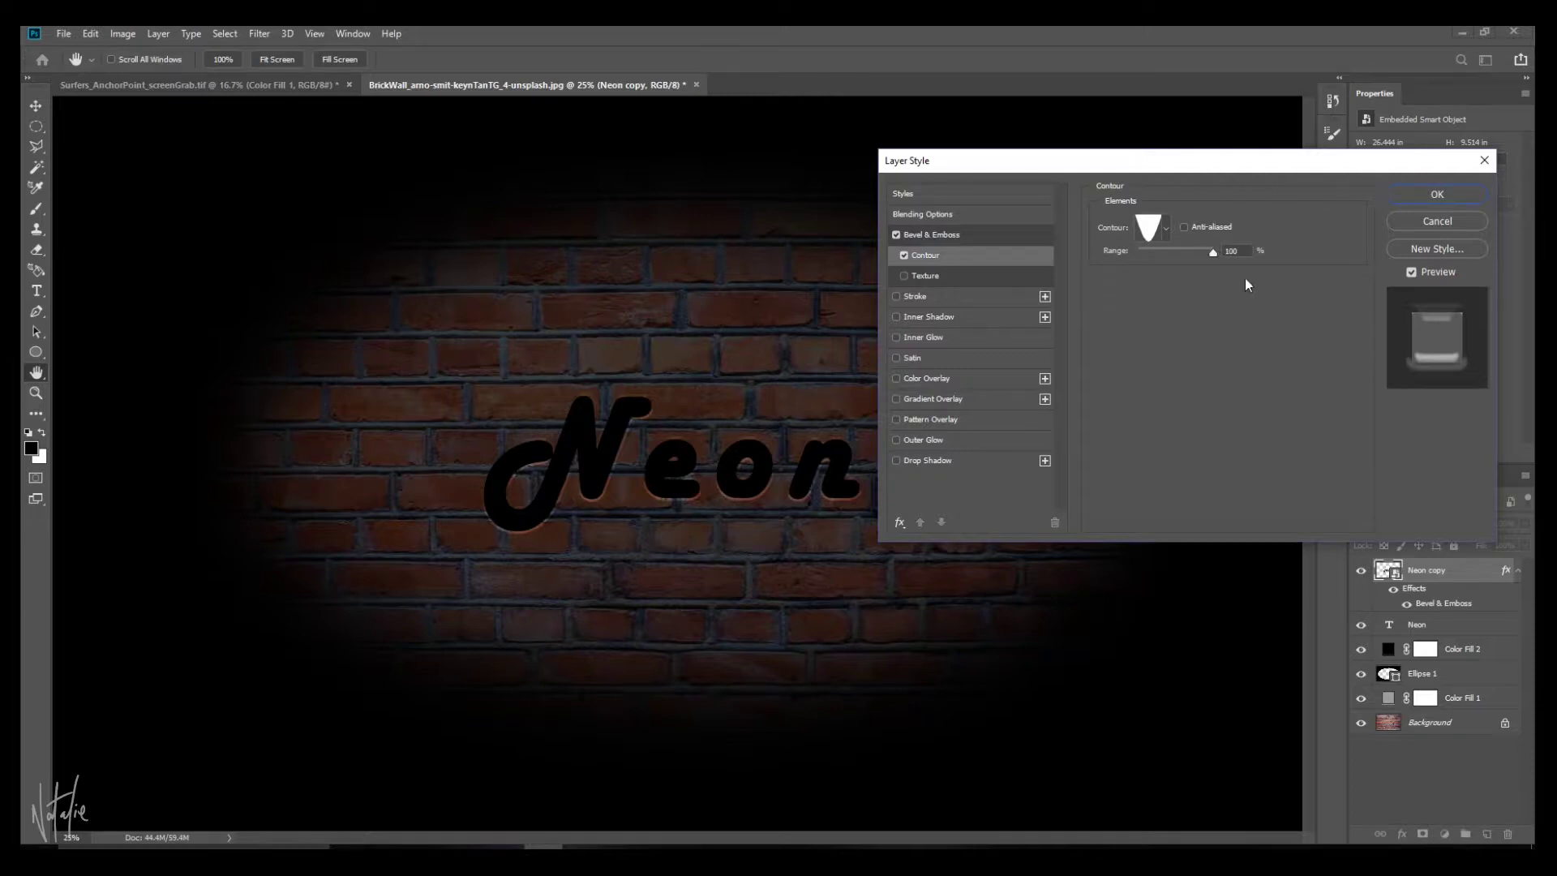
# - Add a 40 px stroke to Neon copy with Screen blending
pyautogui.click(896, 296)
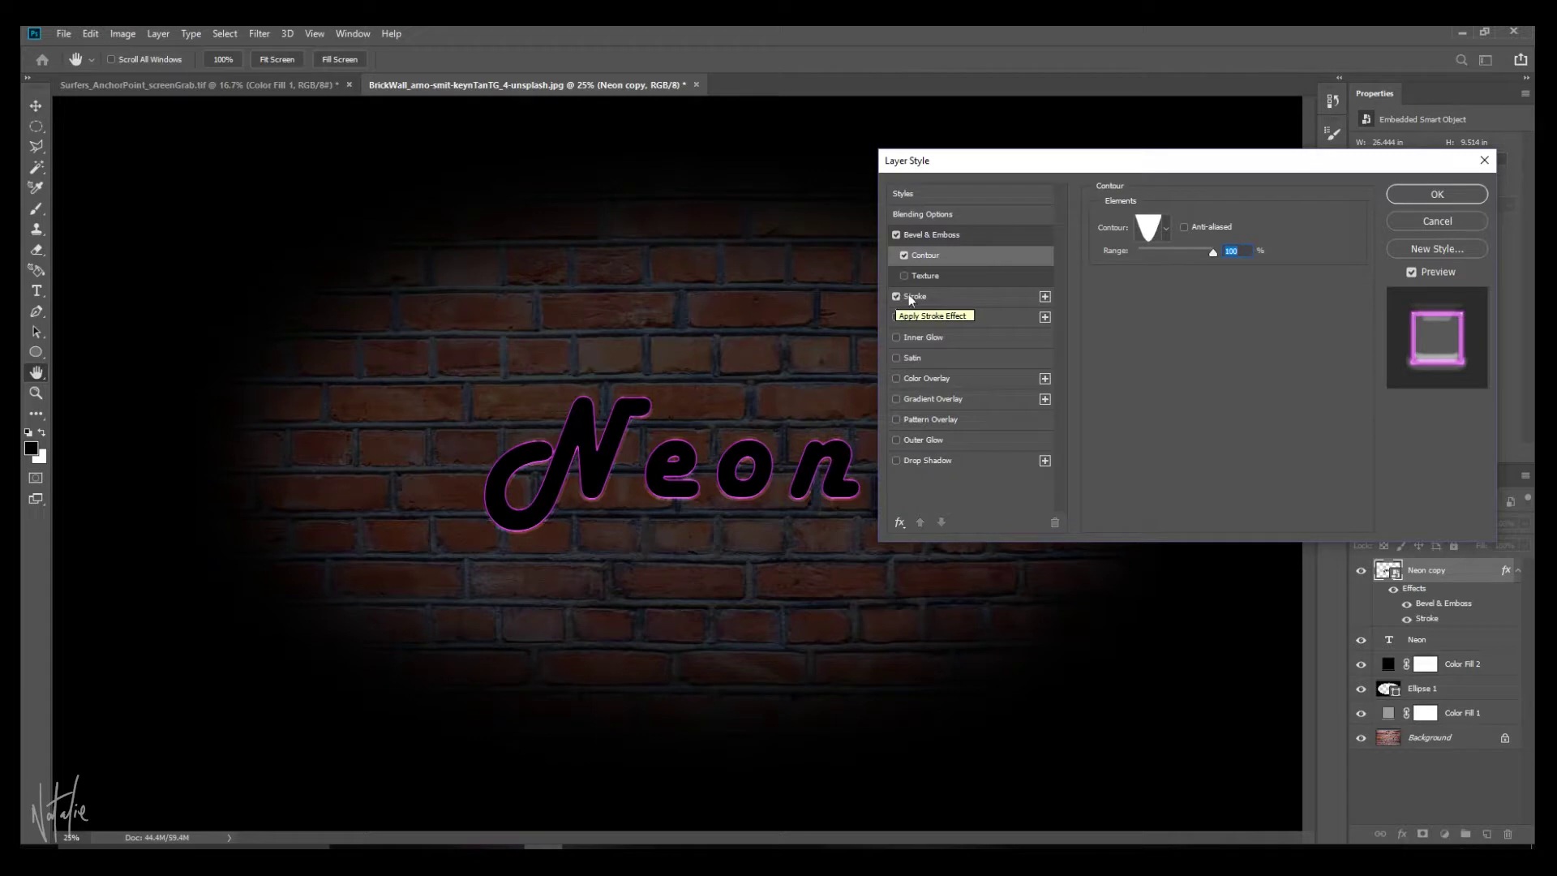
pyautogui.click(924, 295)
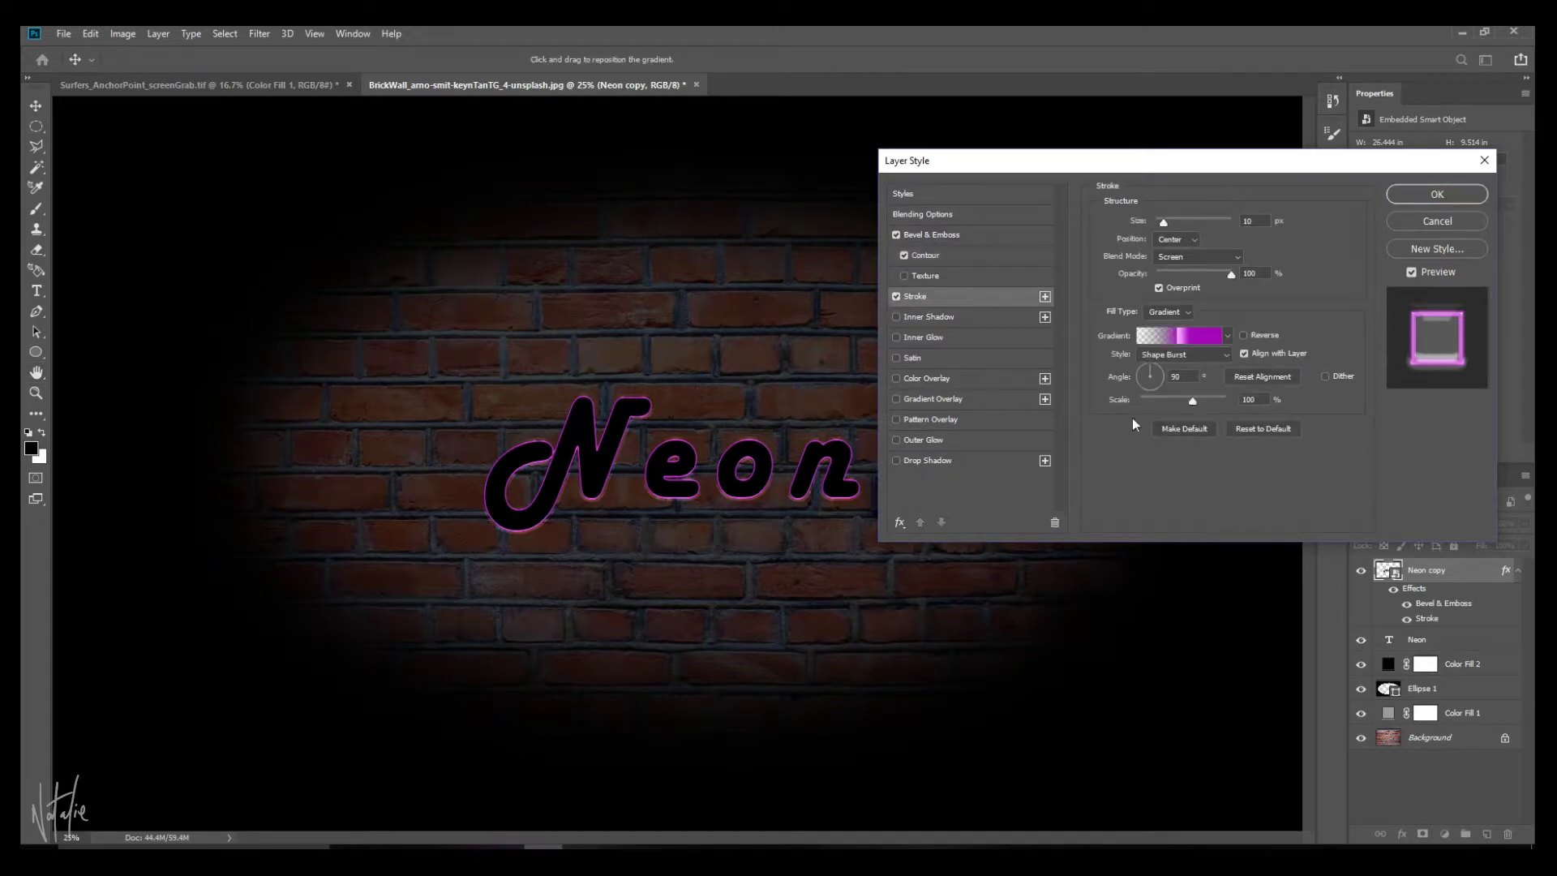
pyautogui.doubleClick(1257, 221)
pyautogui.write('40')
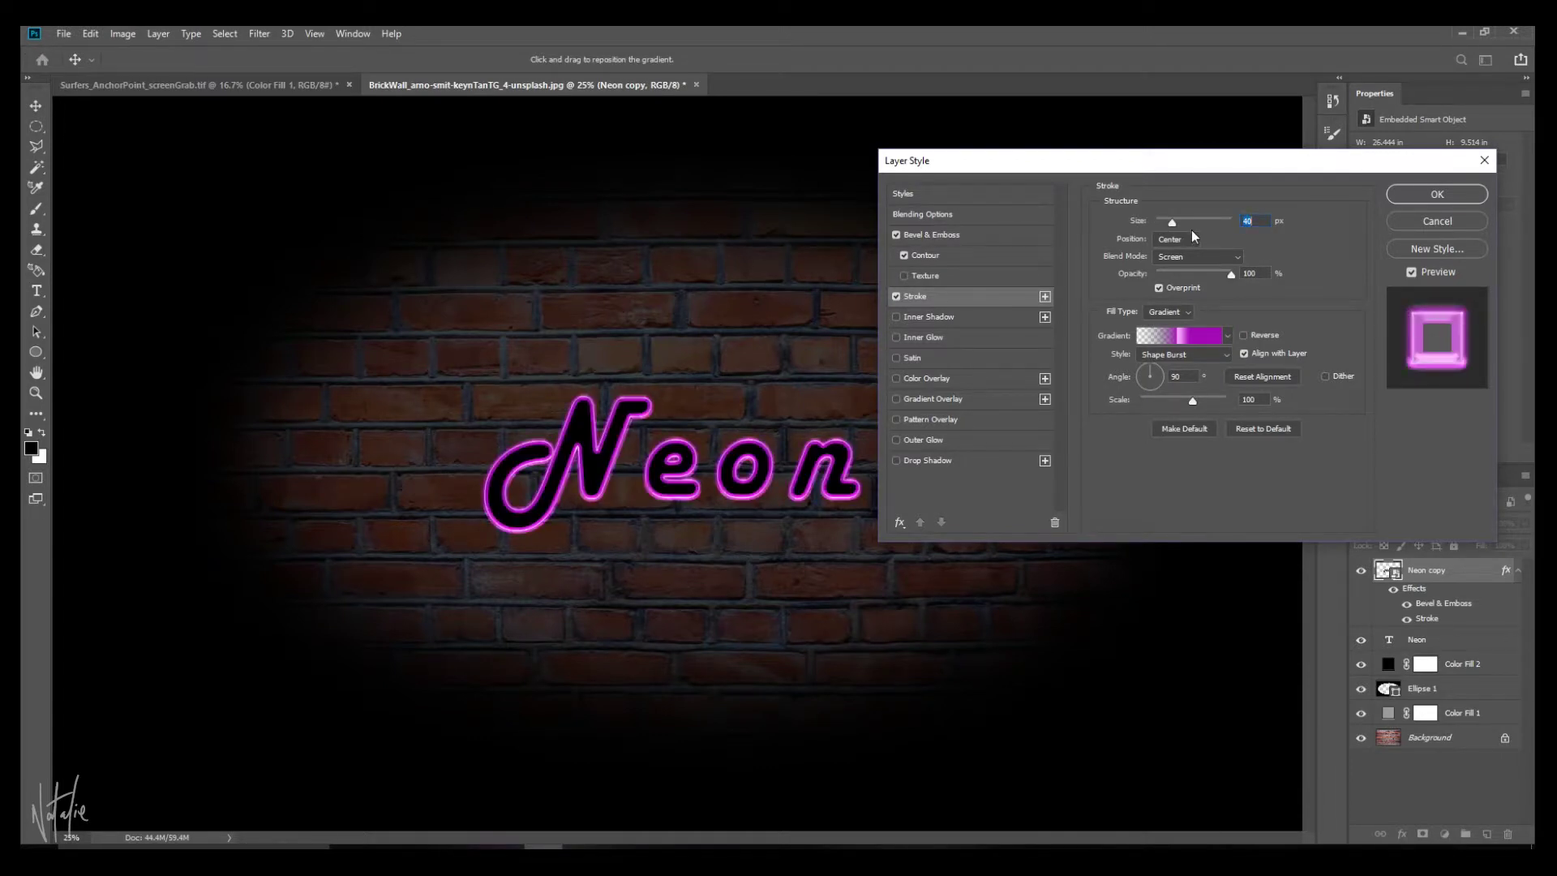
pyautogui.click(1191, 239)
pyautogui.click(1194, 256)
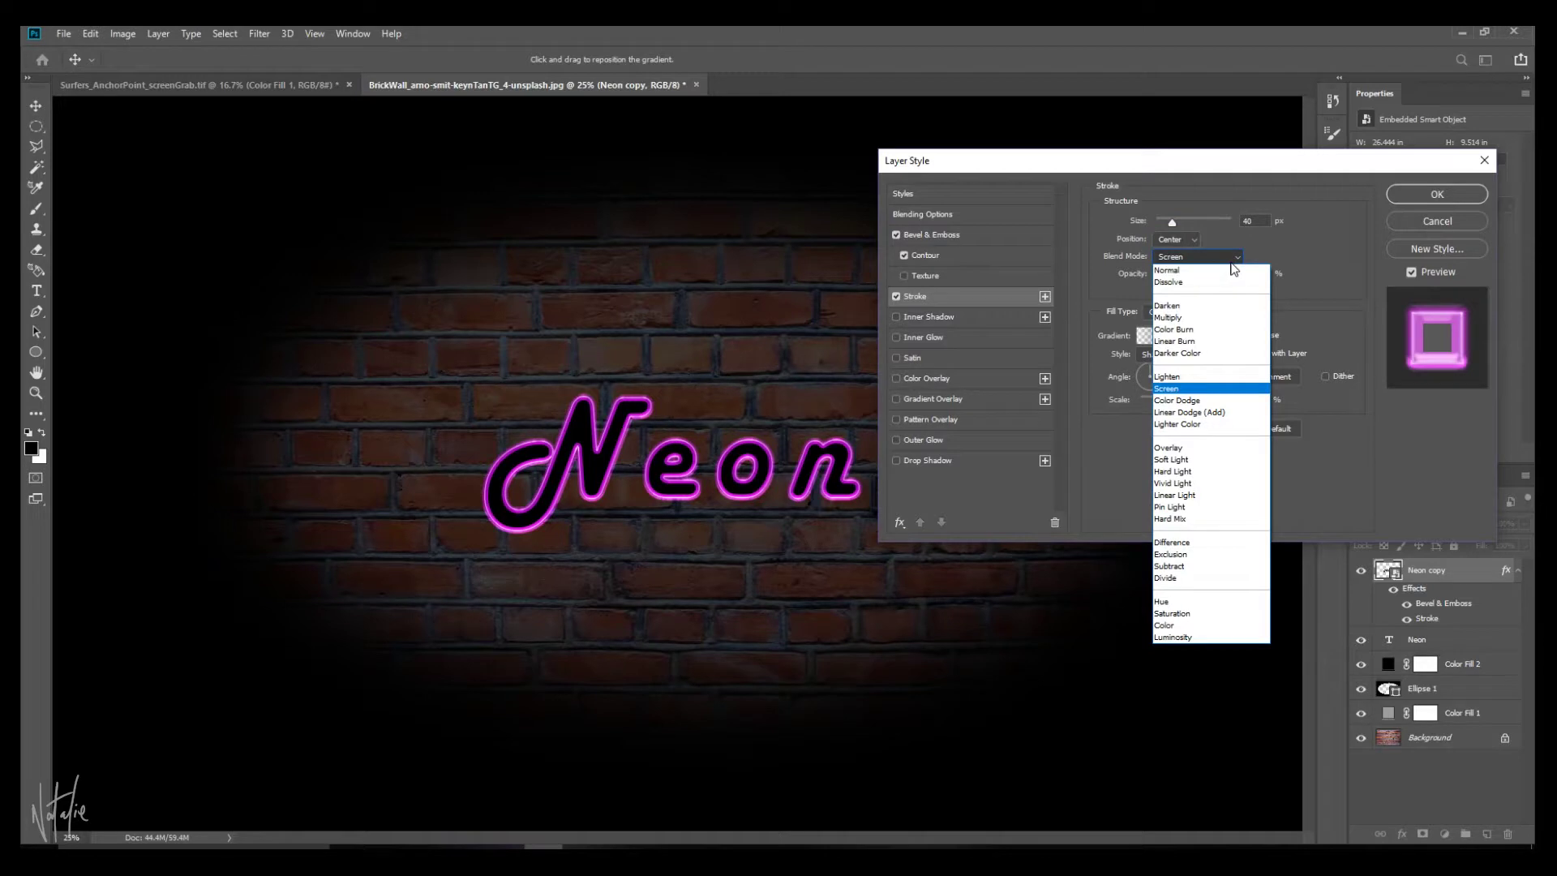
pyautogui.click(1193, 328)
pyautogui.click(1199, 262)
pyautogui.click(1200, 386)
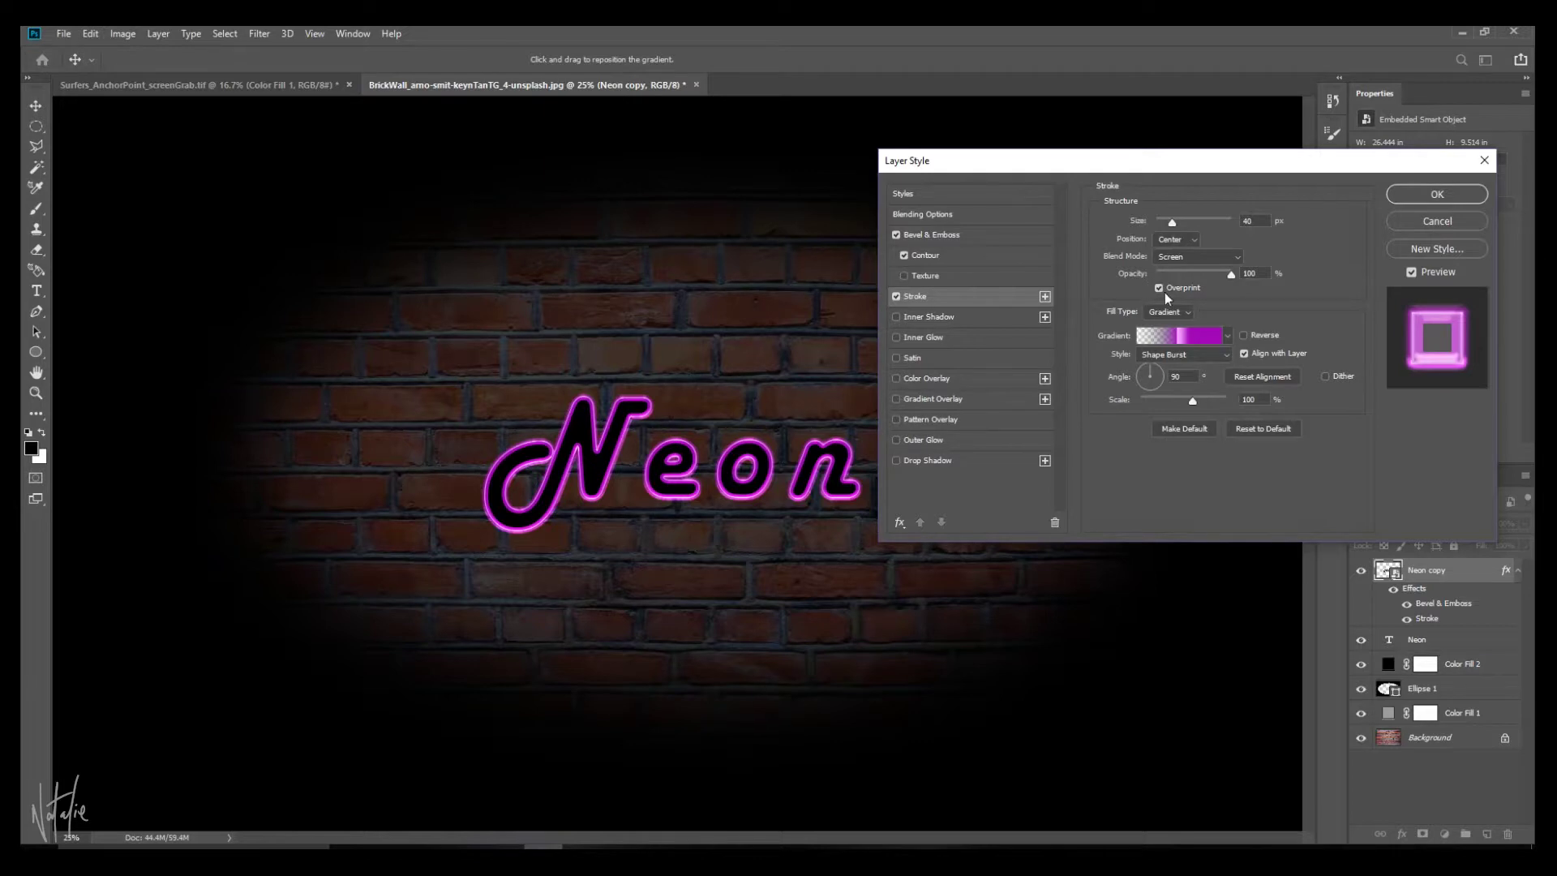
# - Fill the stroke with a Shape Burst gradient at angle 90 and scale 100
pyautogui.click(1184, 313)
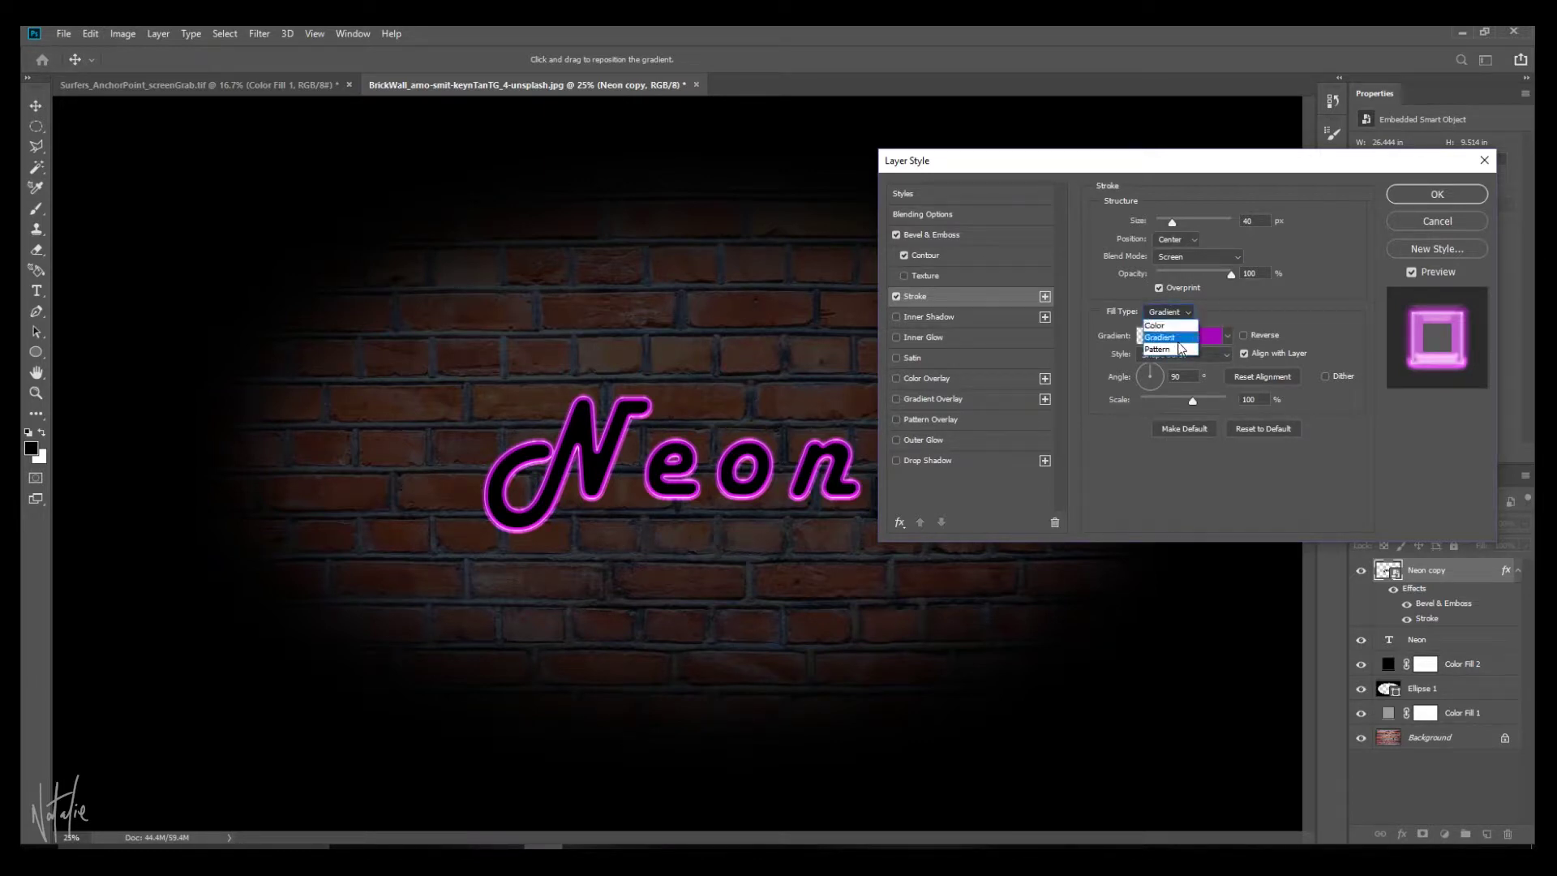
pyautogui.click(1180, 331)
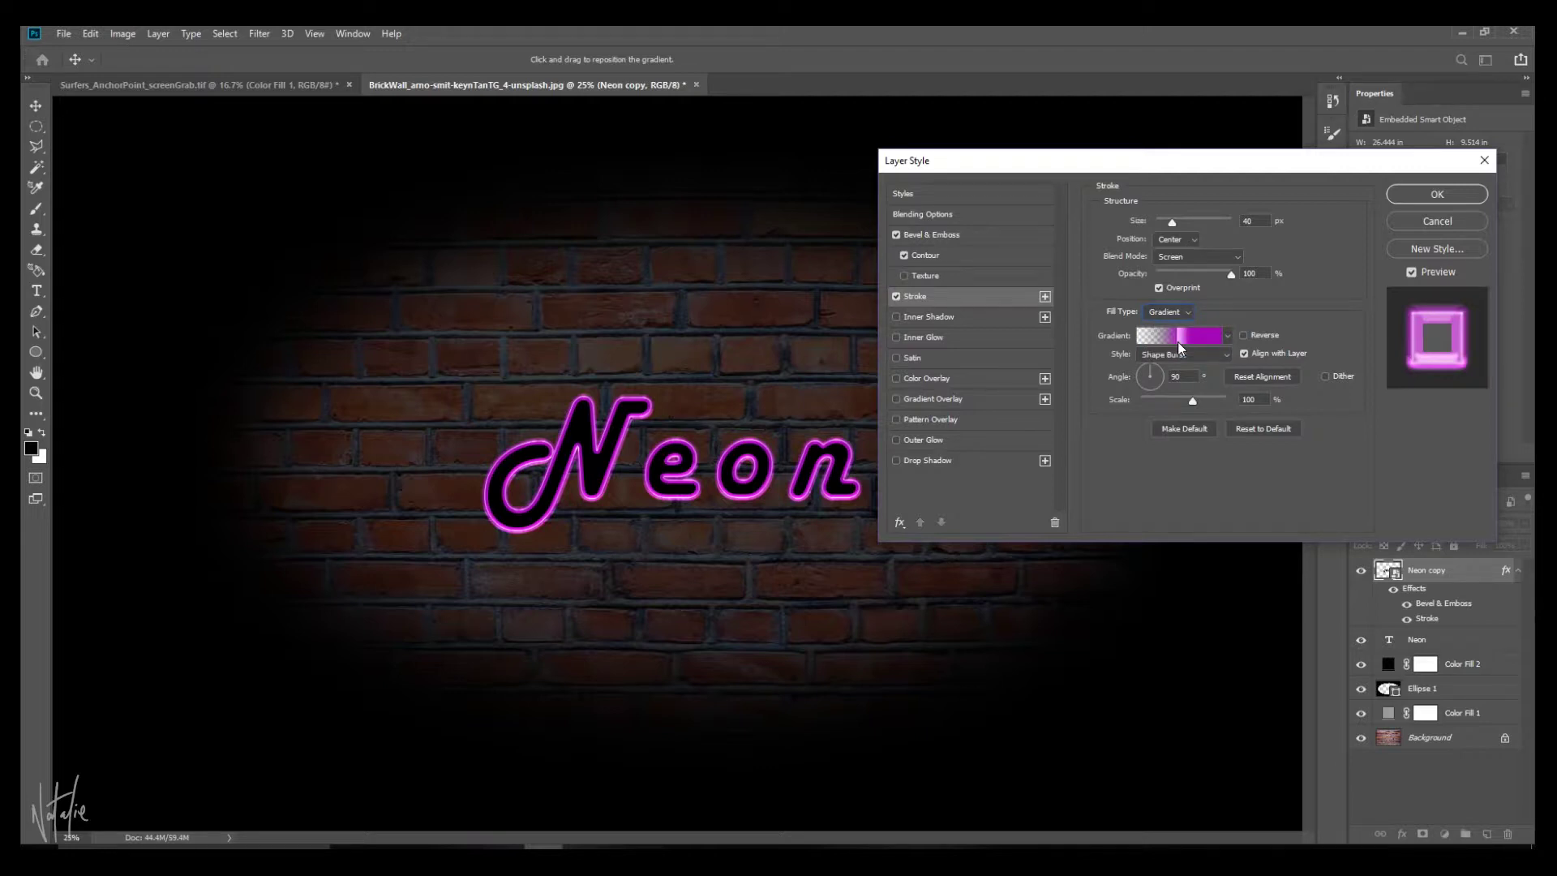
pyautogui.click(1207, 357)
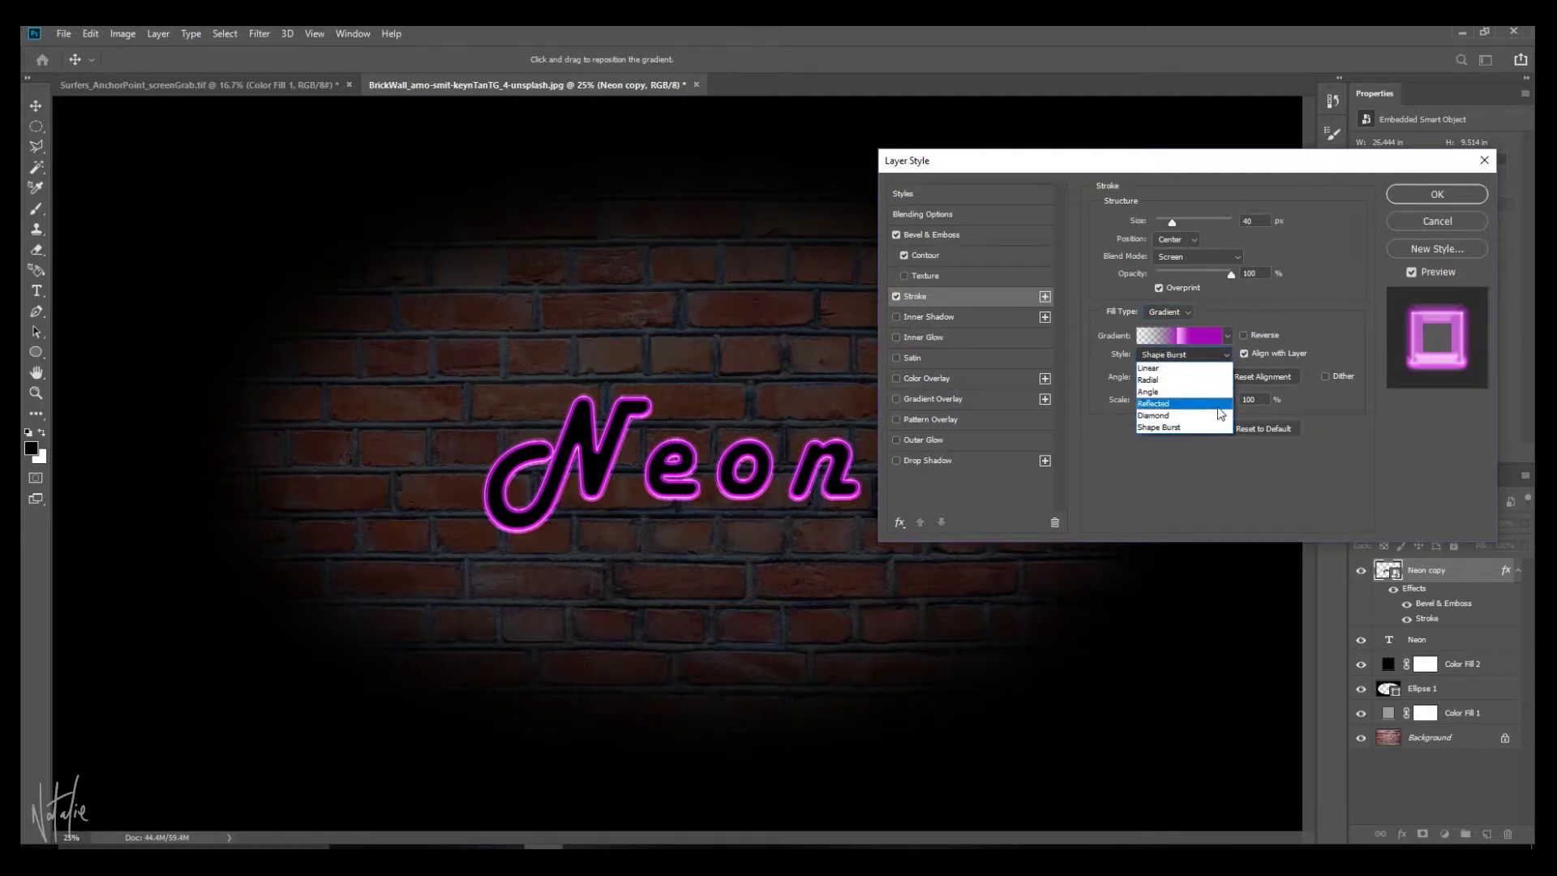
pyautogui.click(1207, 428)
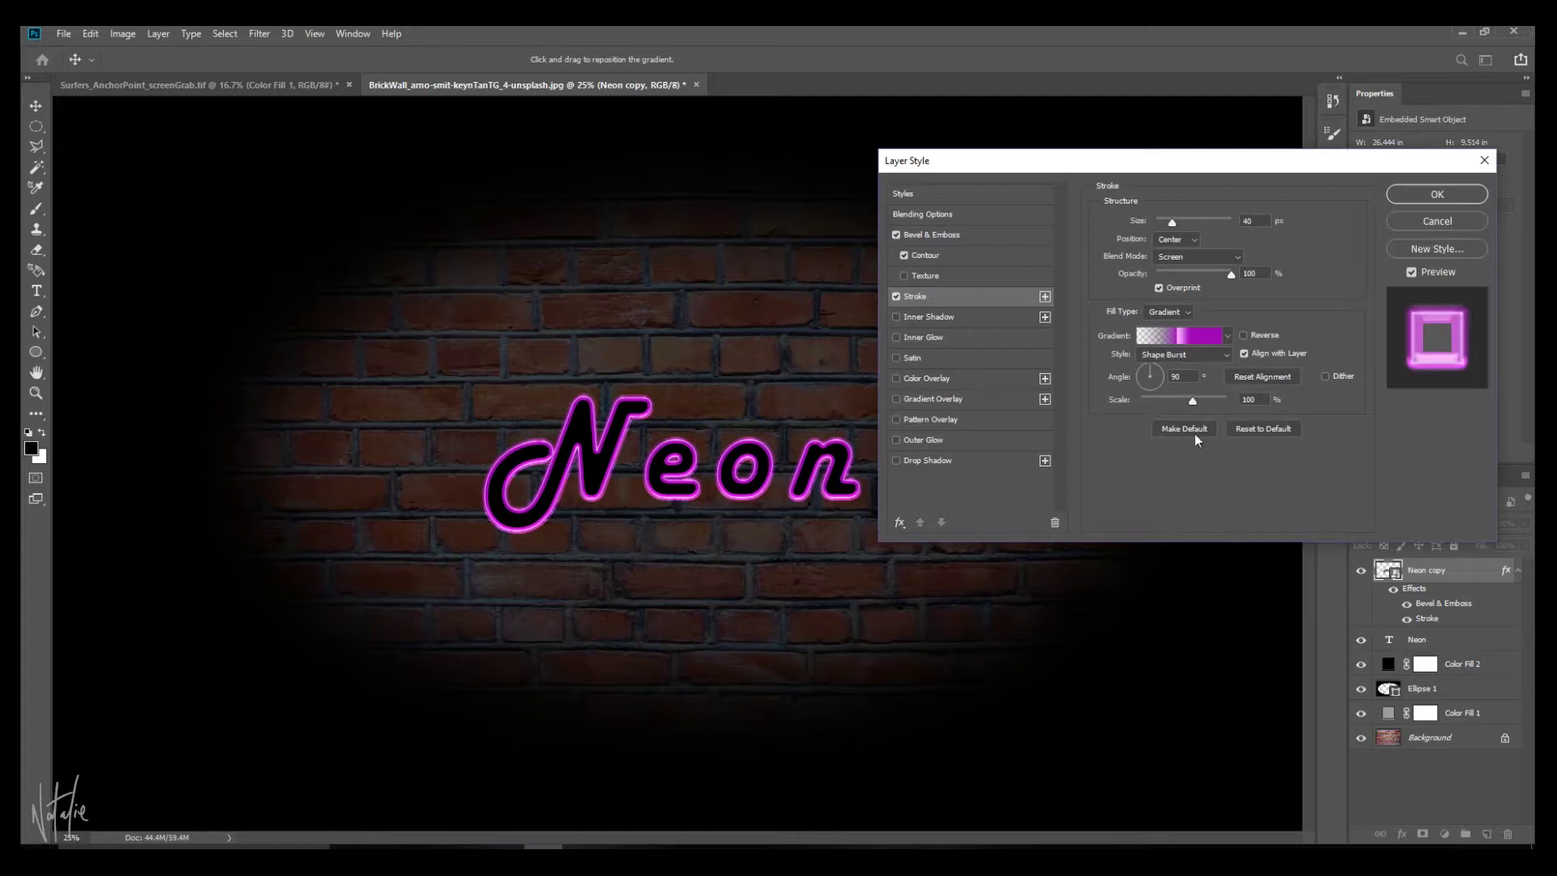
pyautogui.moveTo(1185, 380); pyautogui.dragTo(1166, 385)
pyautogui.write('100')
pyautogui.press('BackSpace')
pyautogui.press('BackSpace')
pyautogui.press('BackSpace')
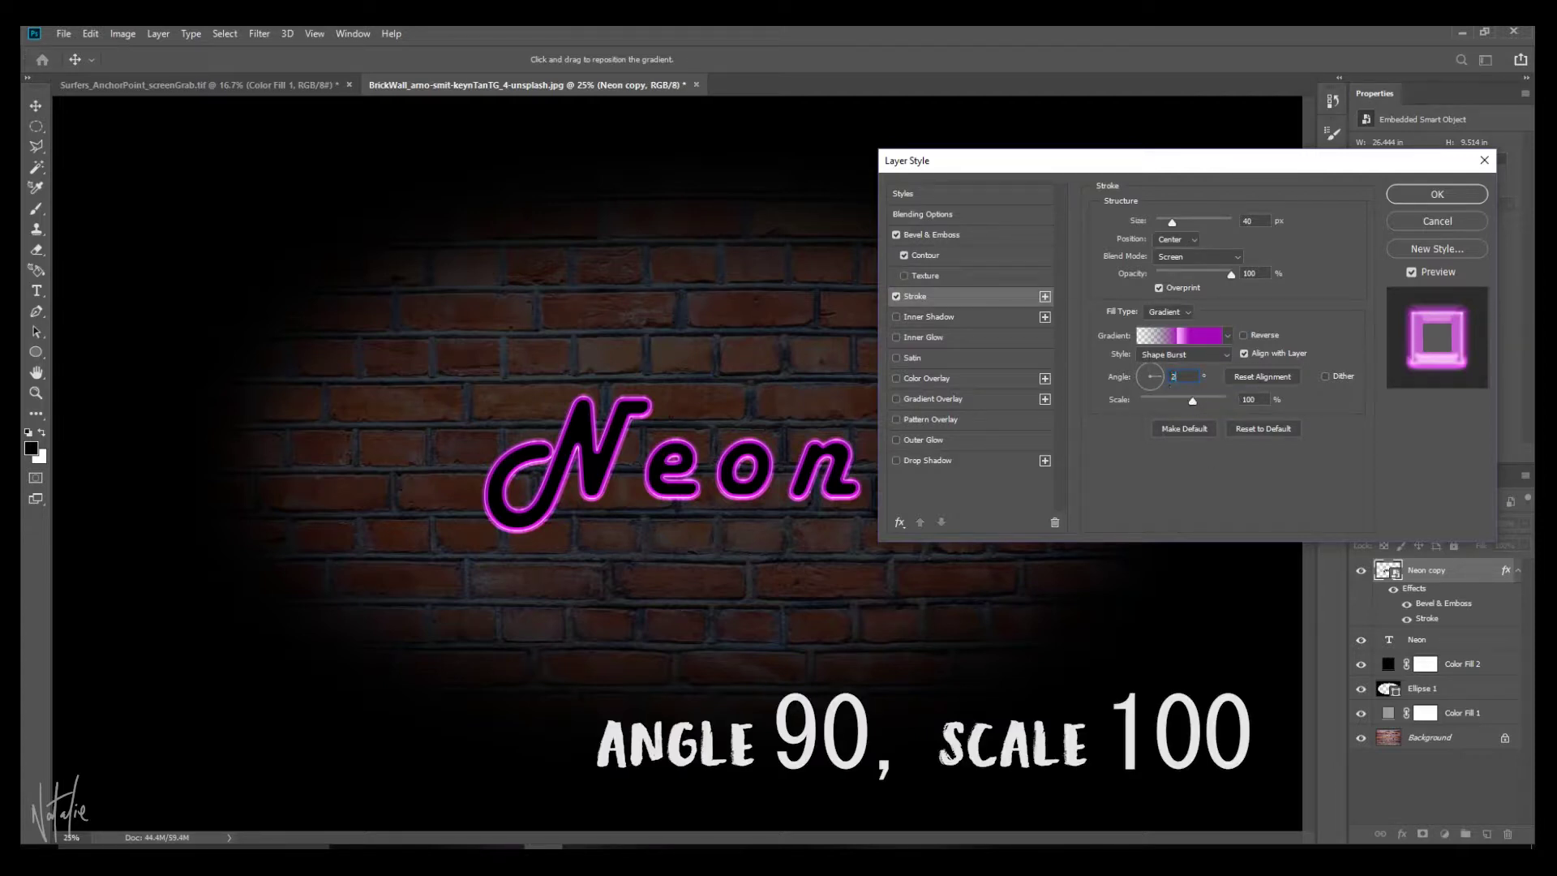
pyautogui.click(1181, 336)
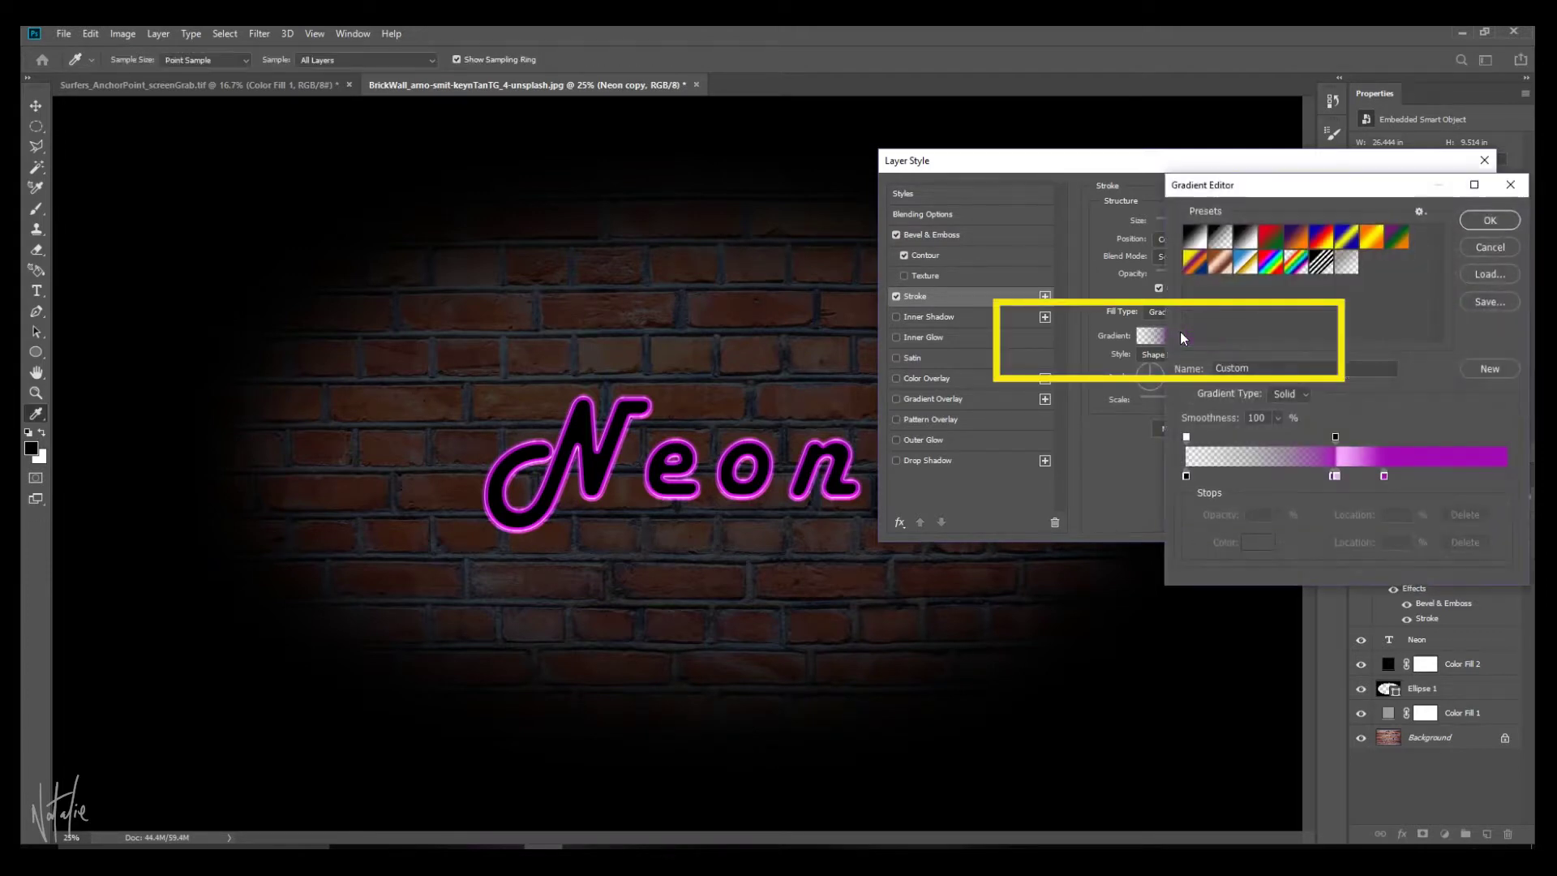
pyautogui.click(1336, 475)
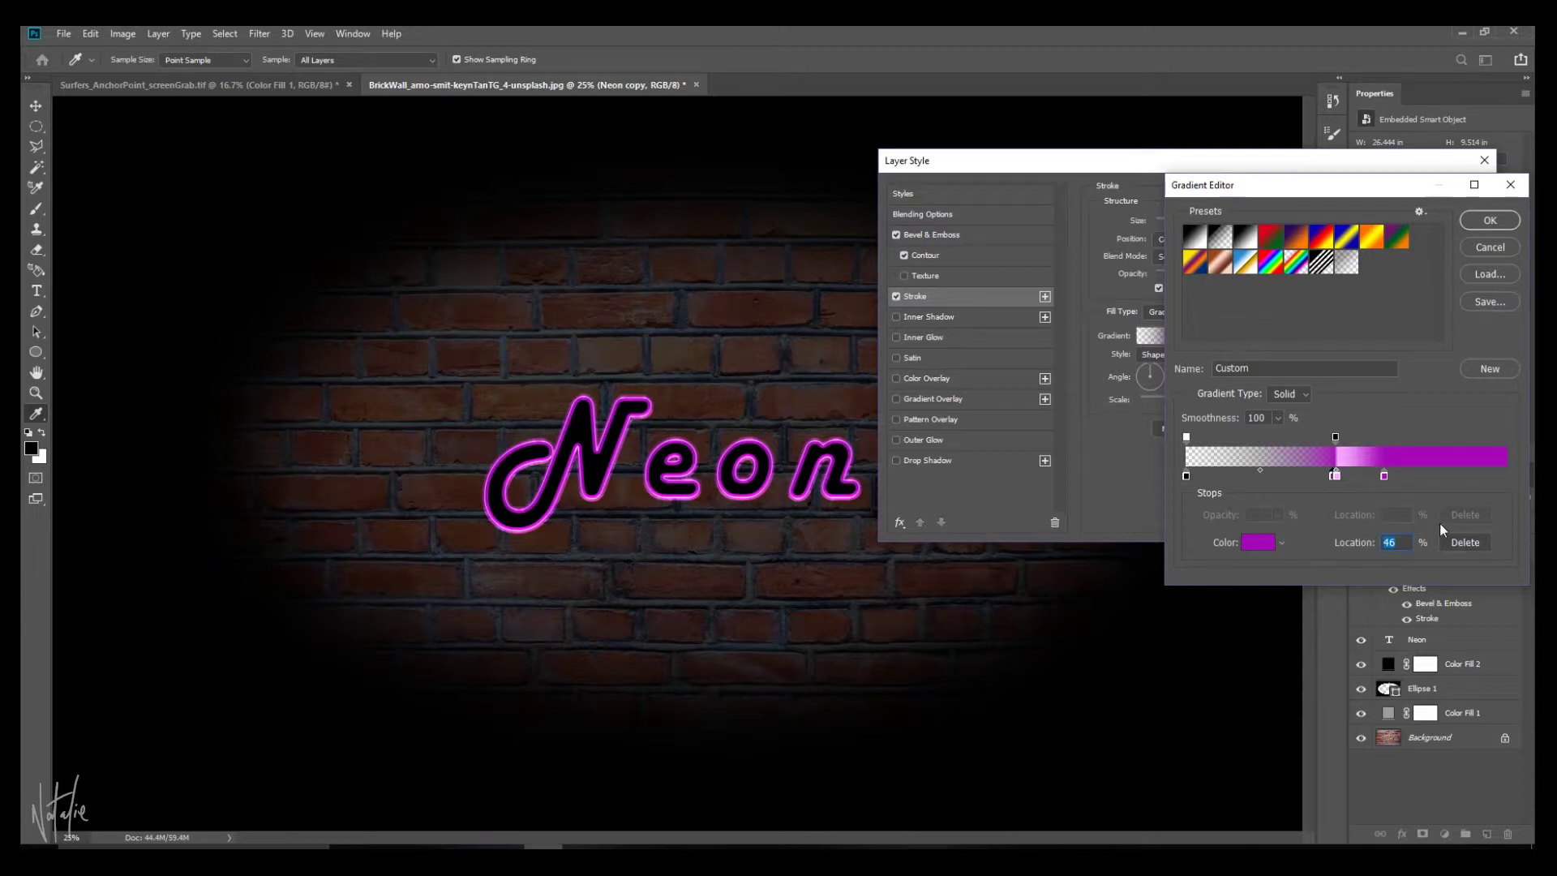
pyautogui.click(1490, 220)
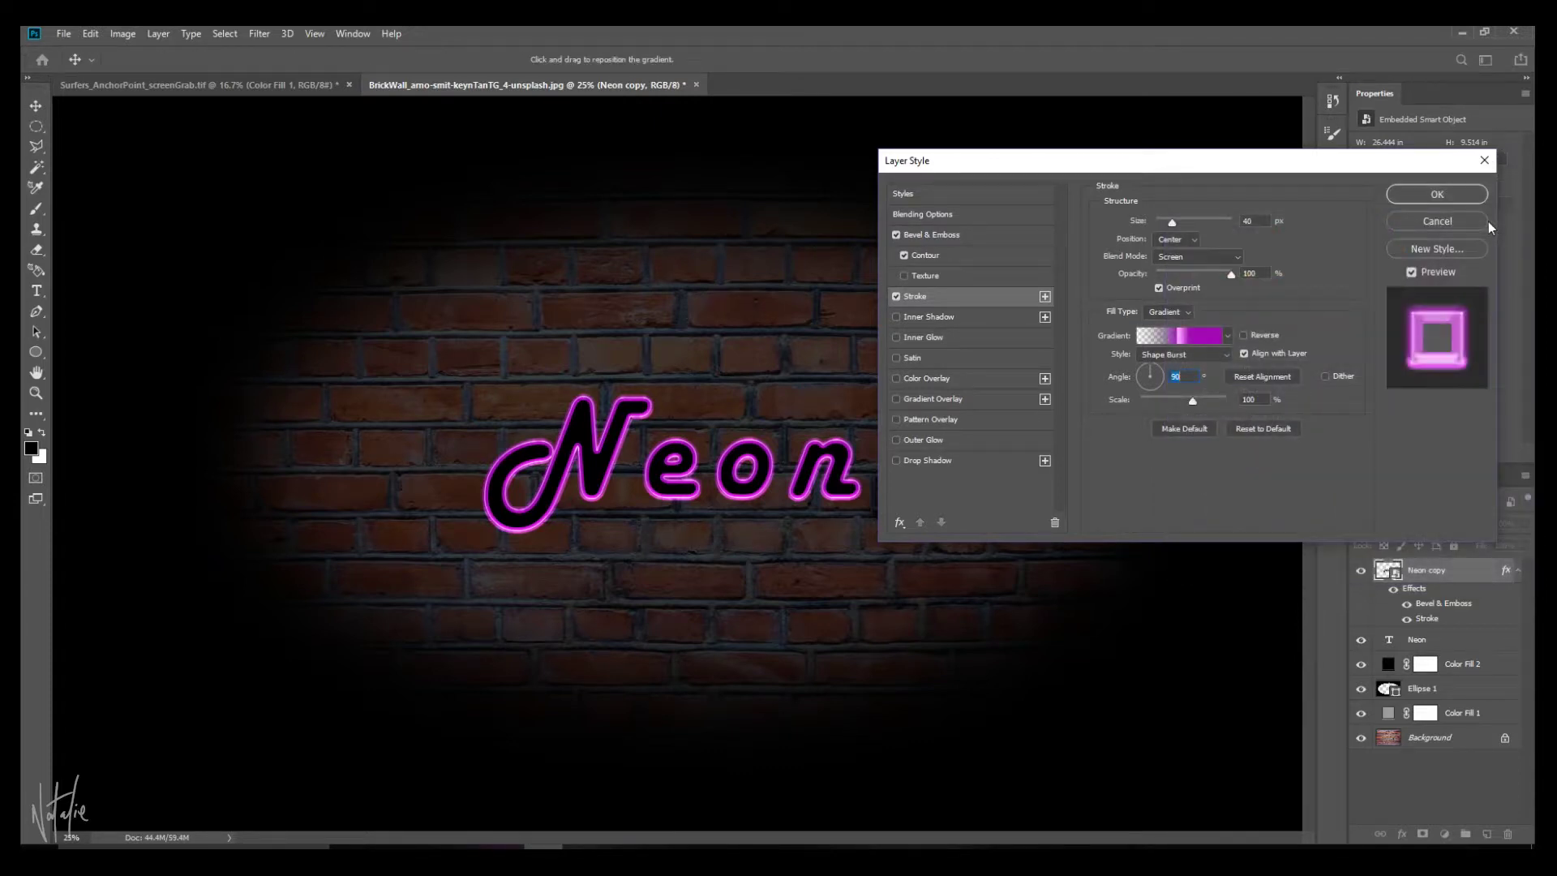
# - Turn on Outer Glow for Neon copy and set its size to 250 px
pyautogui.click(899, 438)
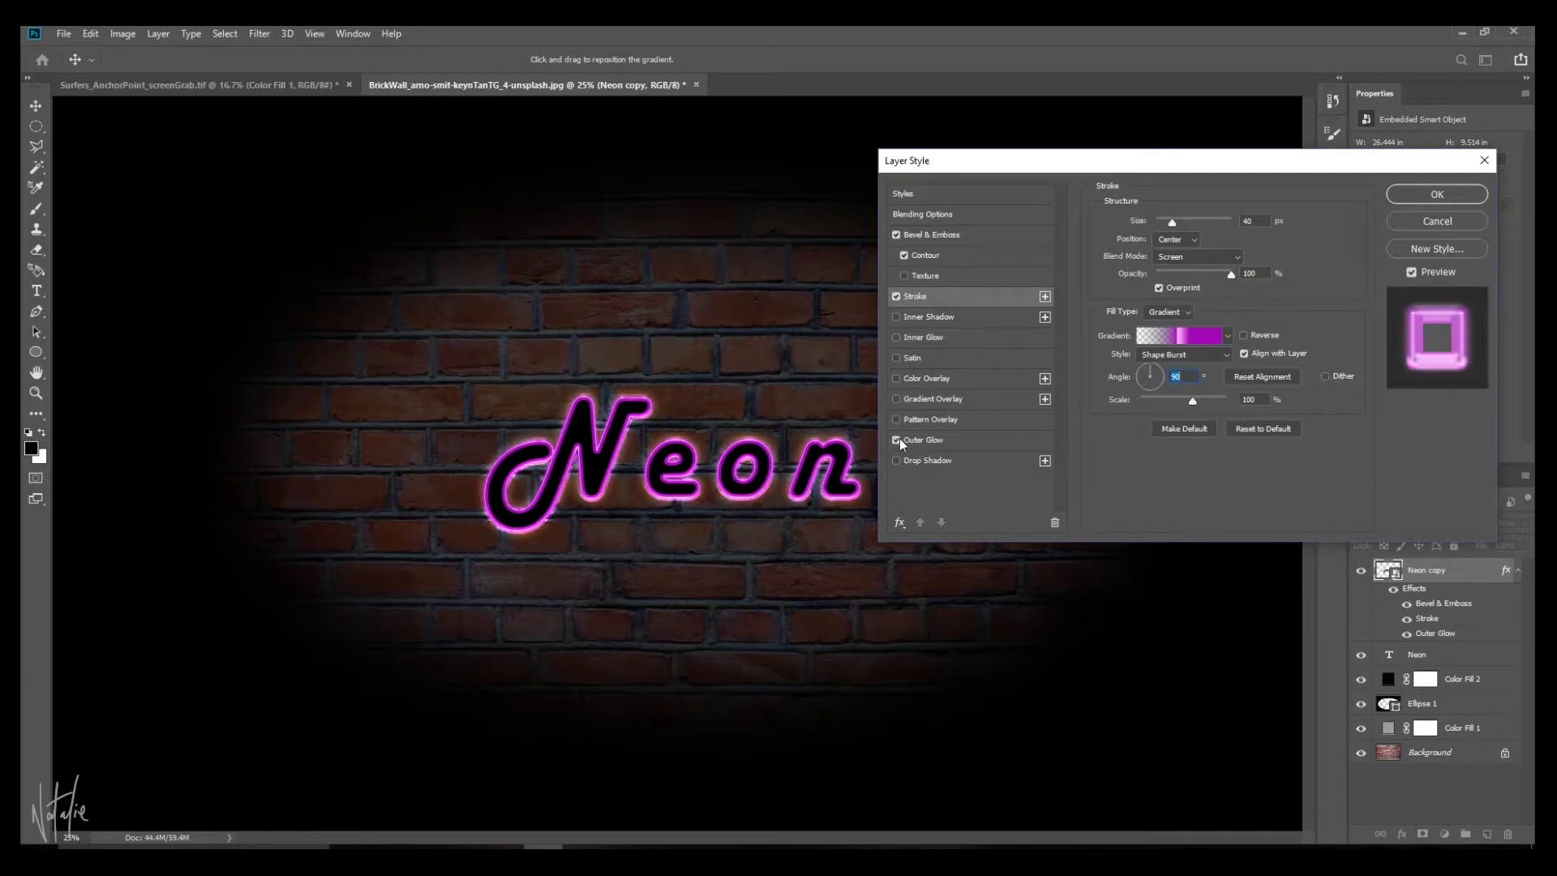
pyautogui.click(979, 442)
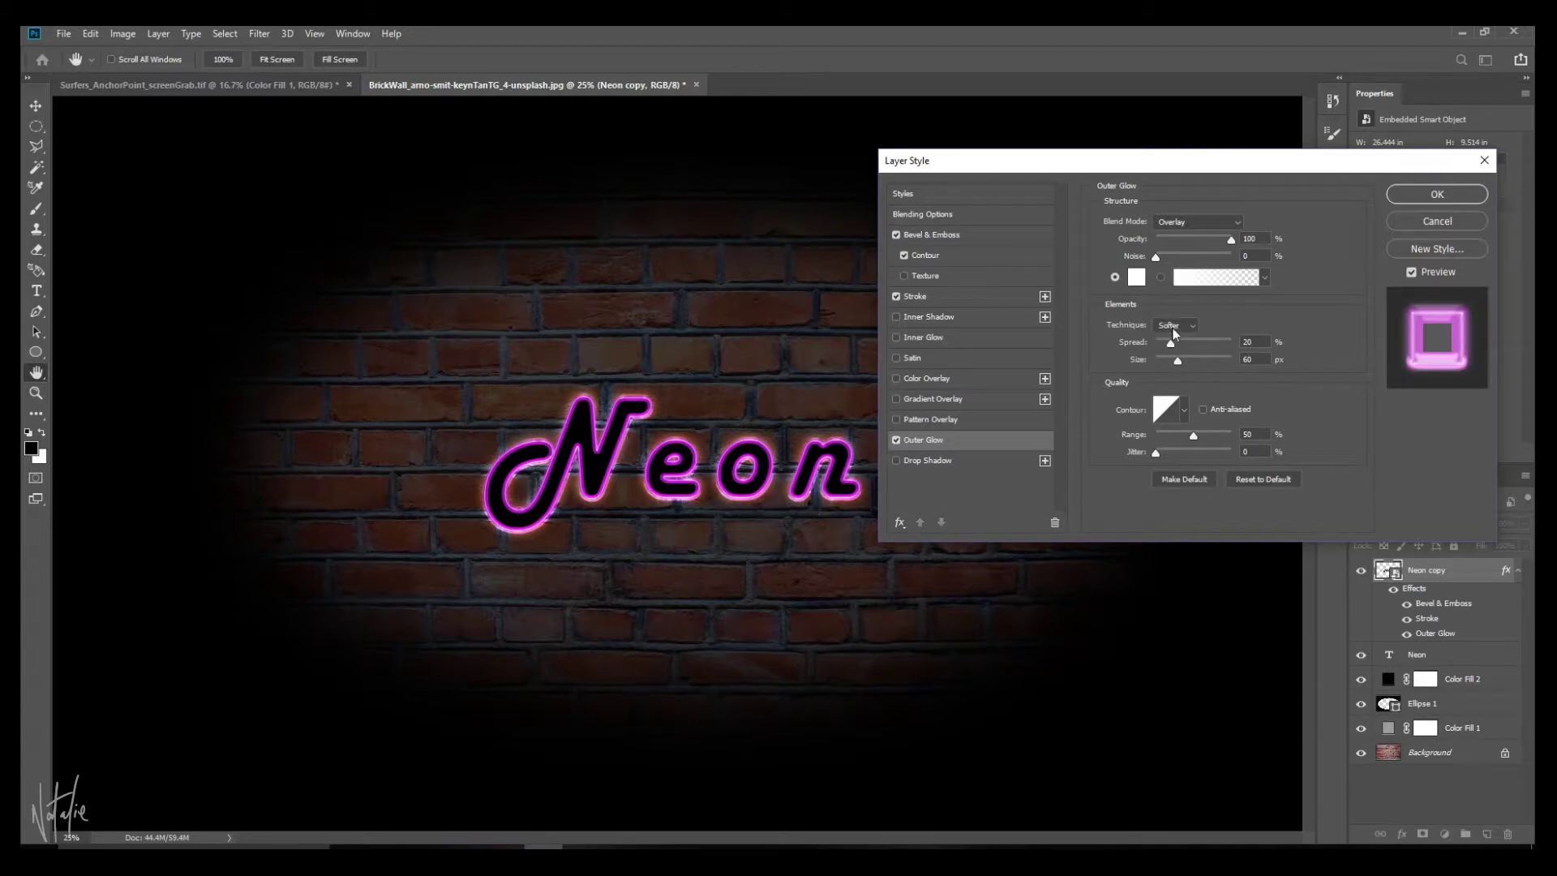
pyautogui.moveTo(1139, 360); pyautogui.dragTo(1146, 345)
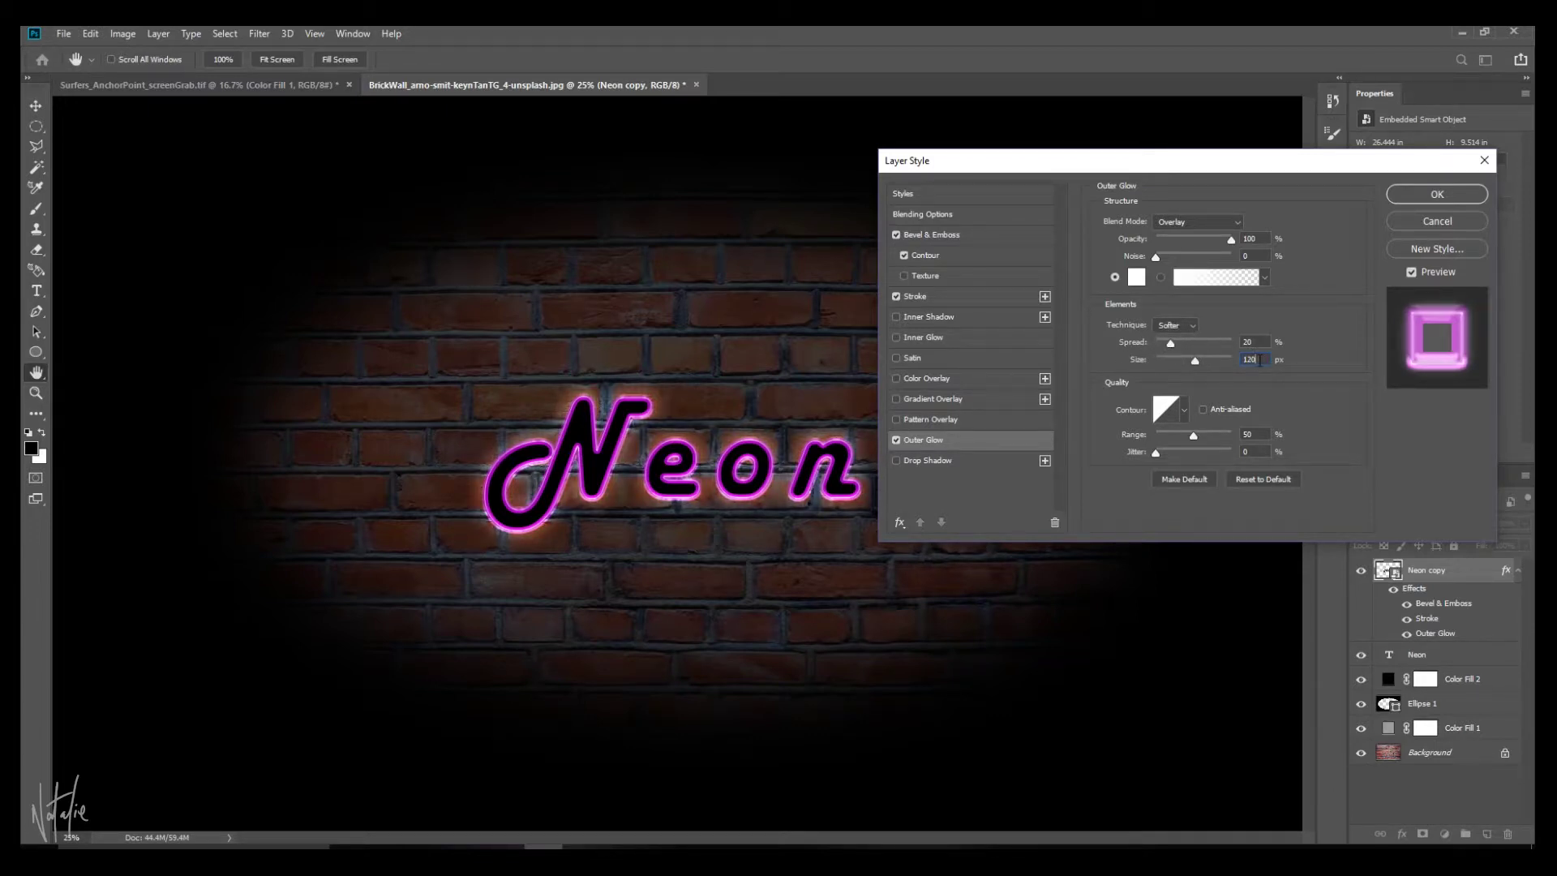
pyautogui.moveTo(1260, 359); pyautogui.dragTo(1242, 361)
pyautogui.write('250')
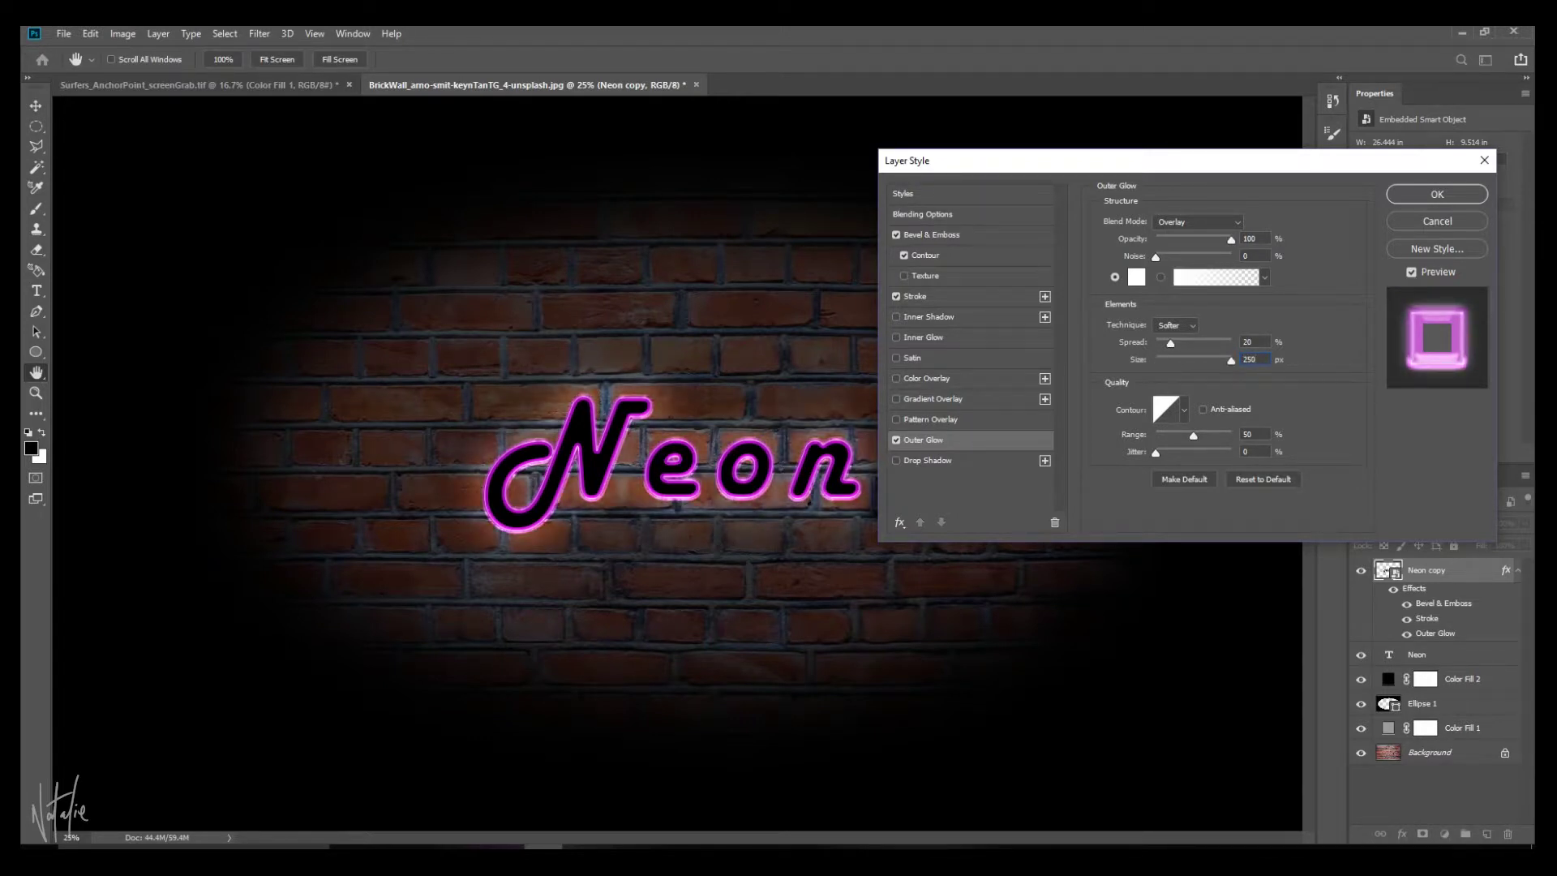
# - Preview several glow contour presets, then settle back on Linear
pyautogui.click(1186, 412)
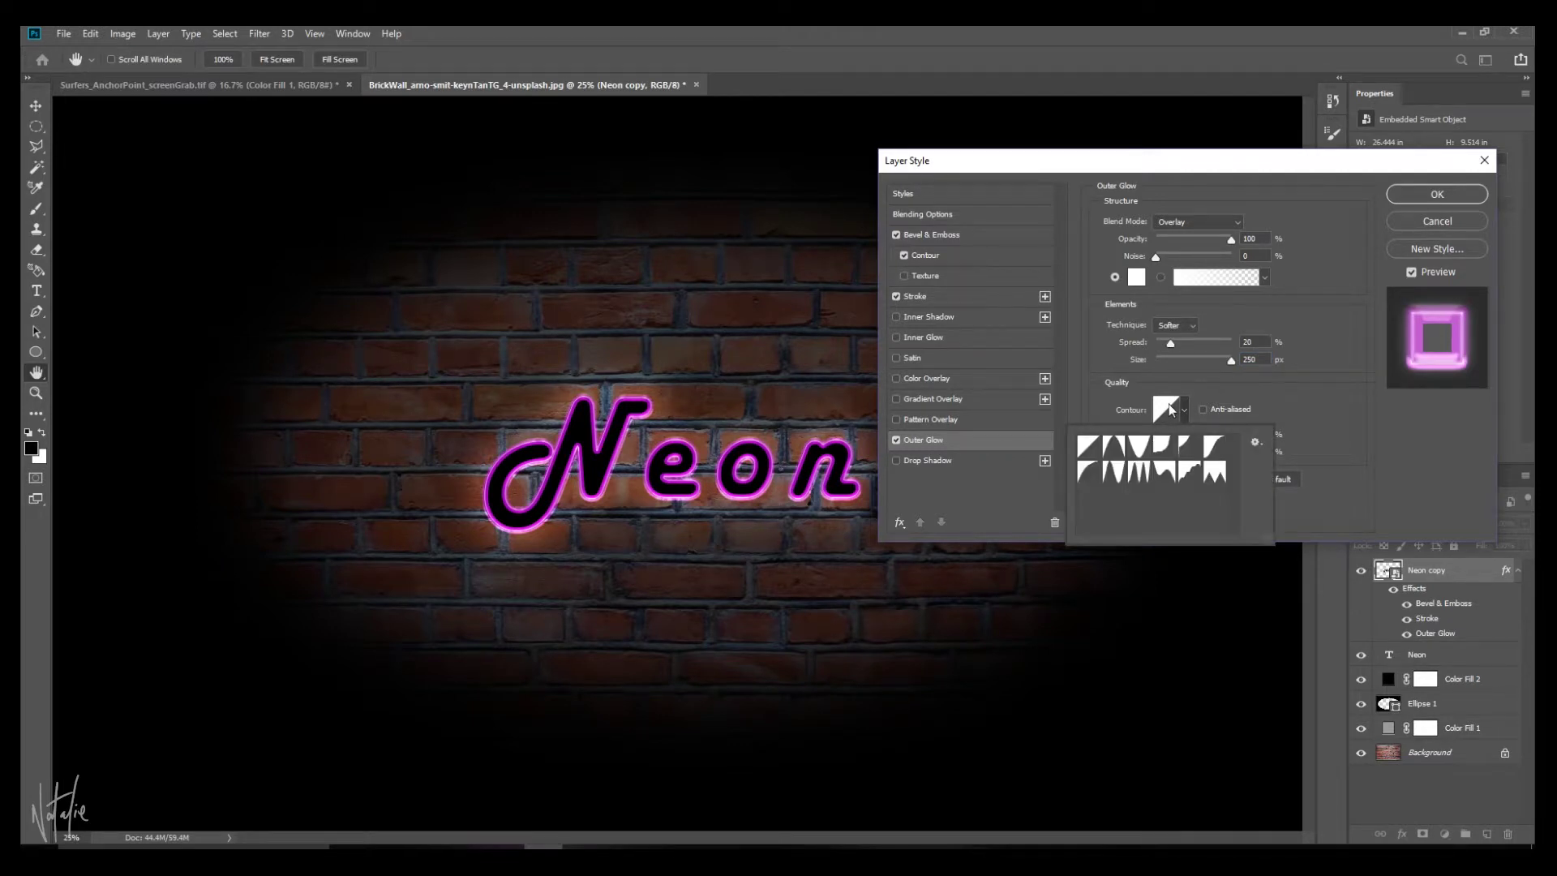
pyautogui.click(1116, 447)
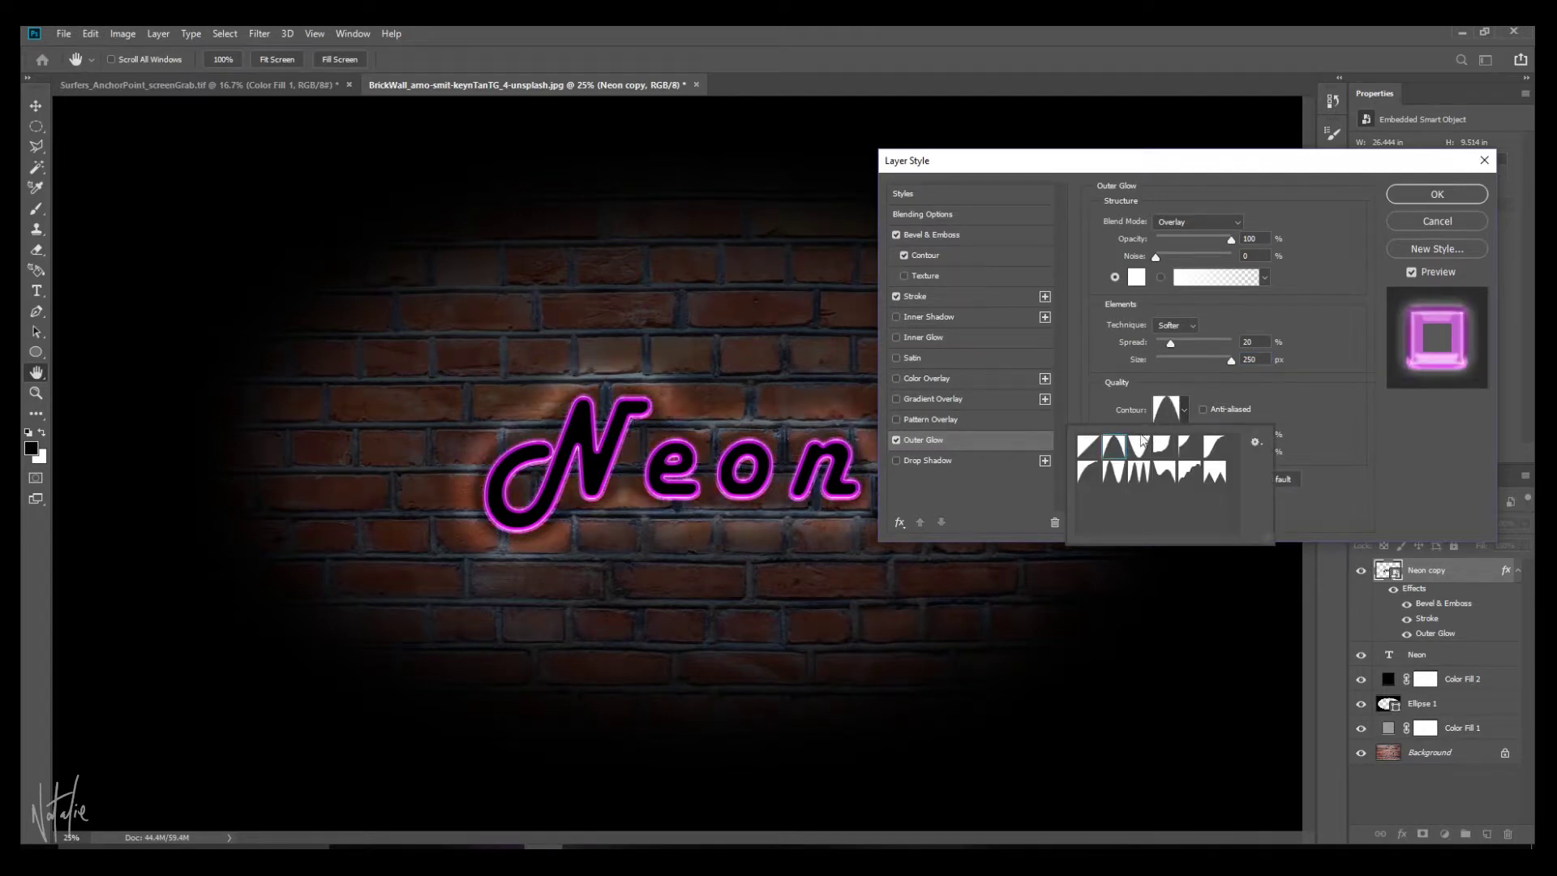
pyautogui.click(1142, 446)
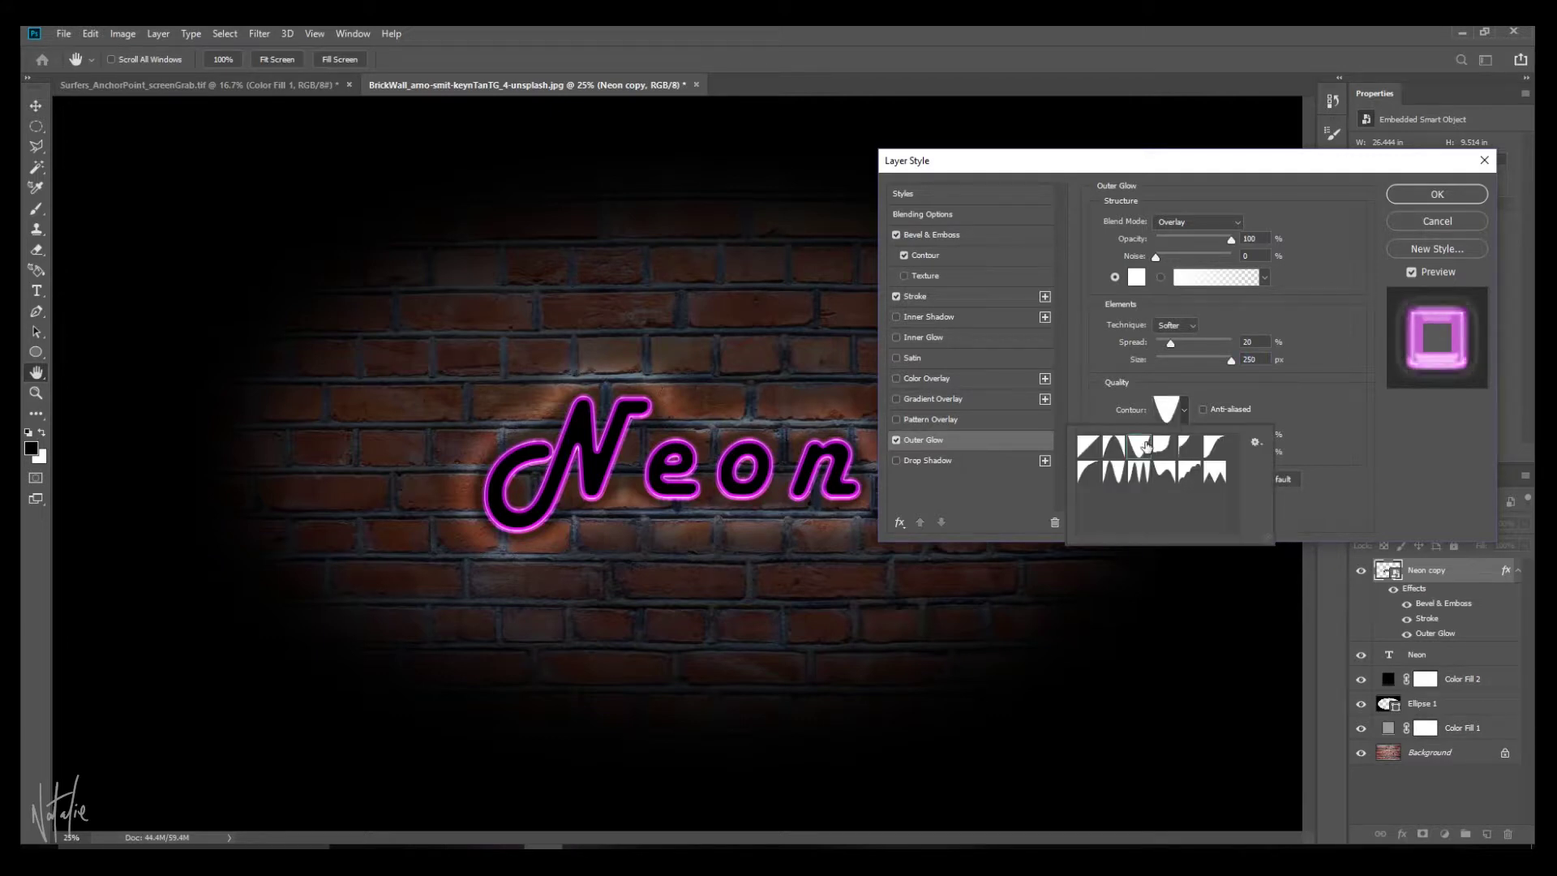
pyautogui.click(1163, 446)
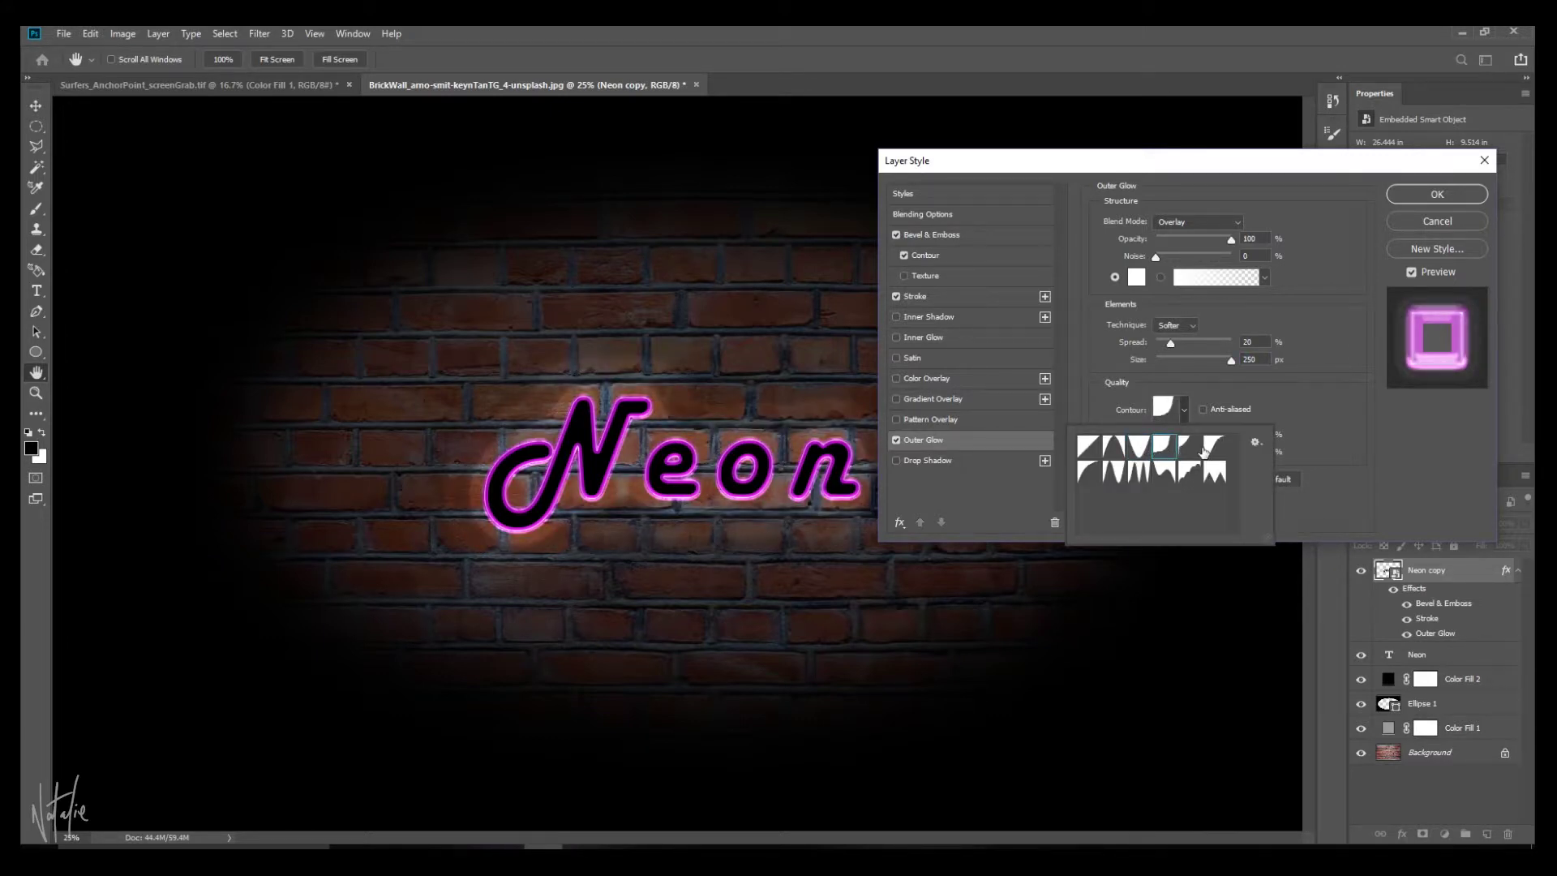
pyautogui.click(1210, 479)
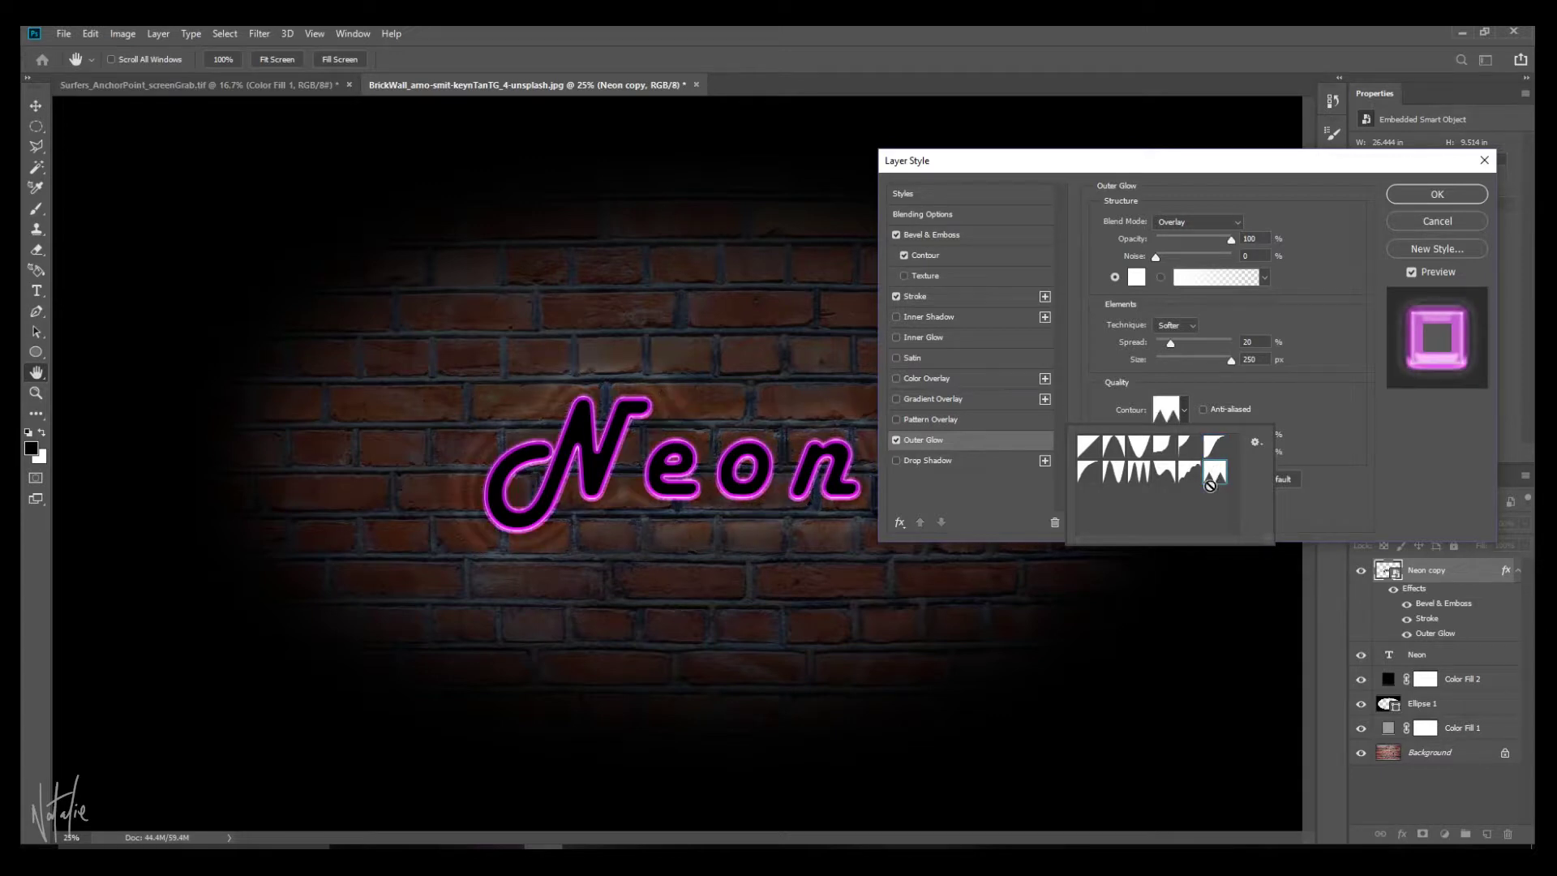
pyautogui.click(1190, 478)
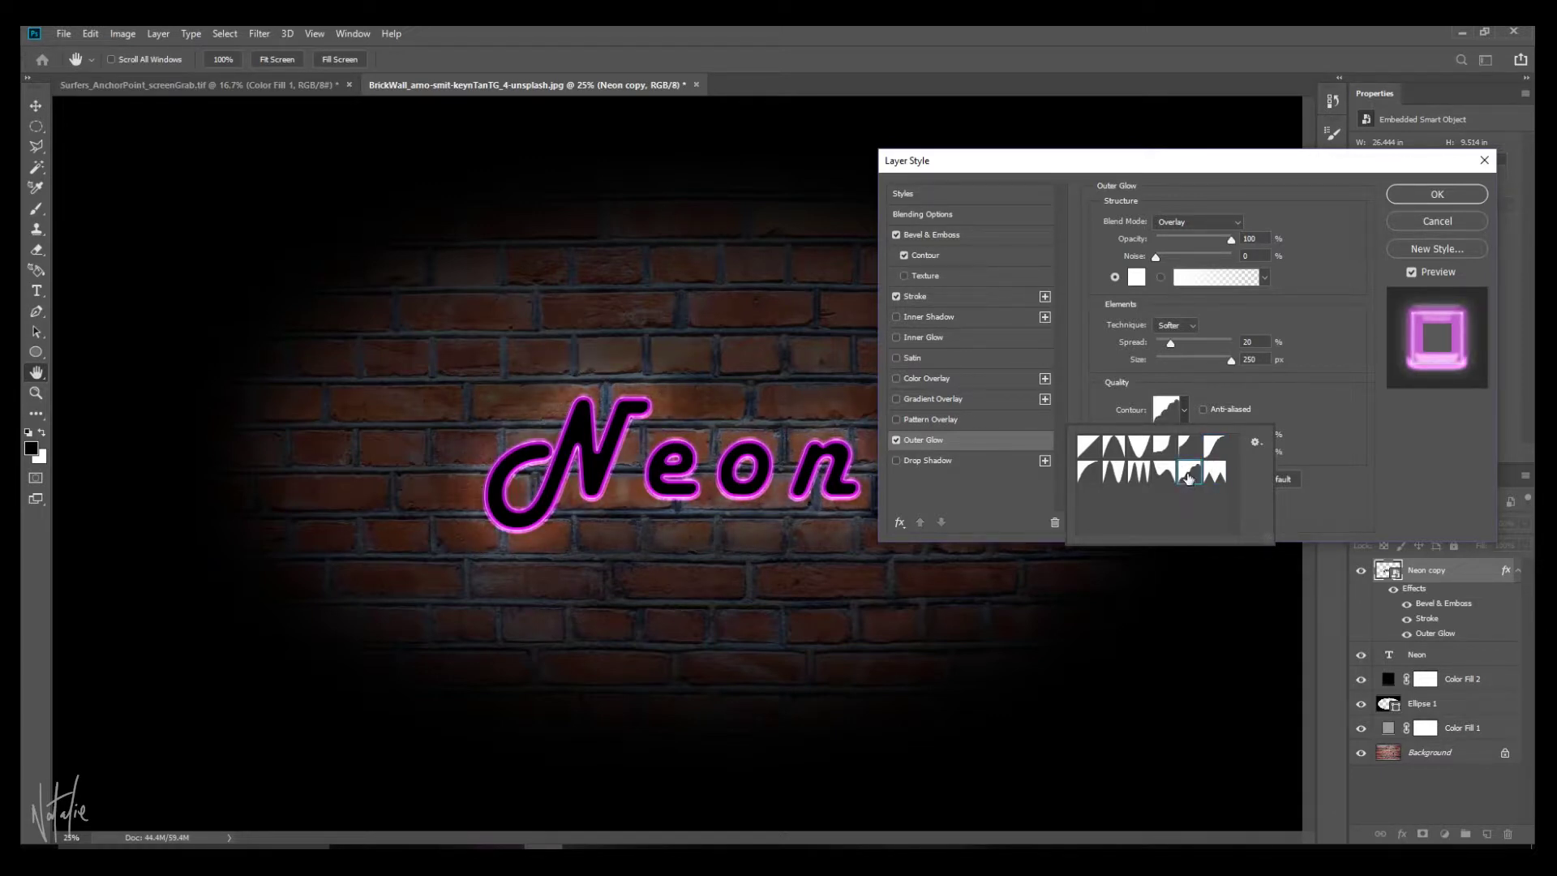
pyautogui.click(1088, 448)
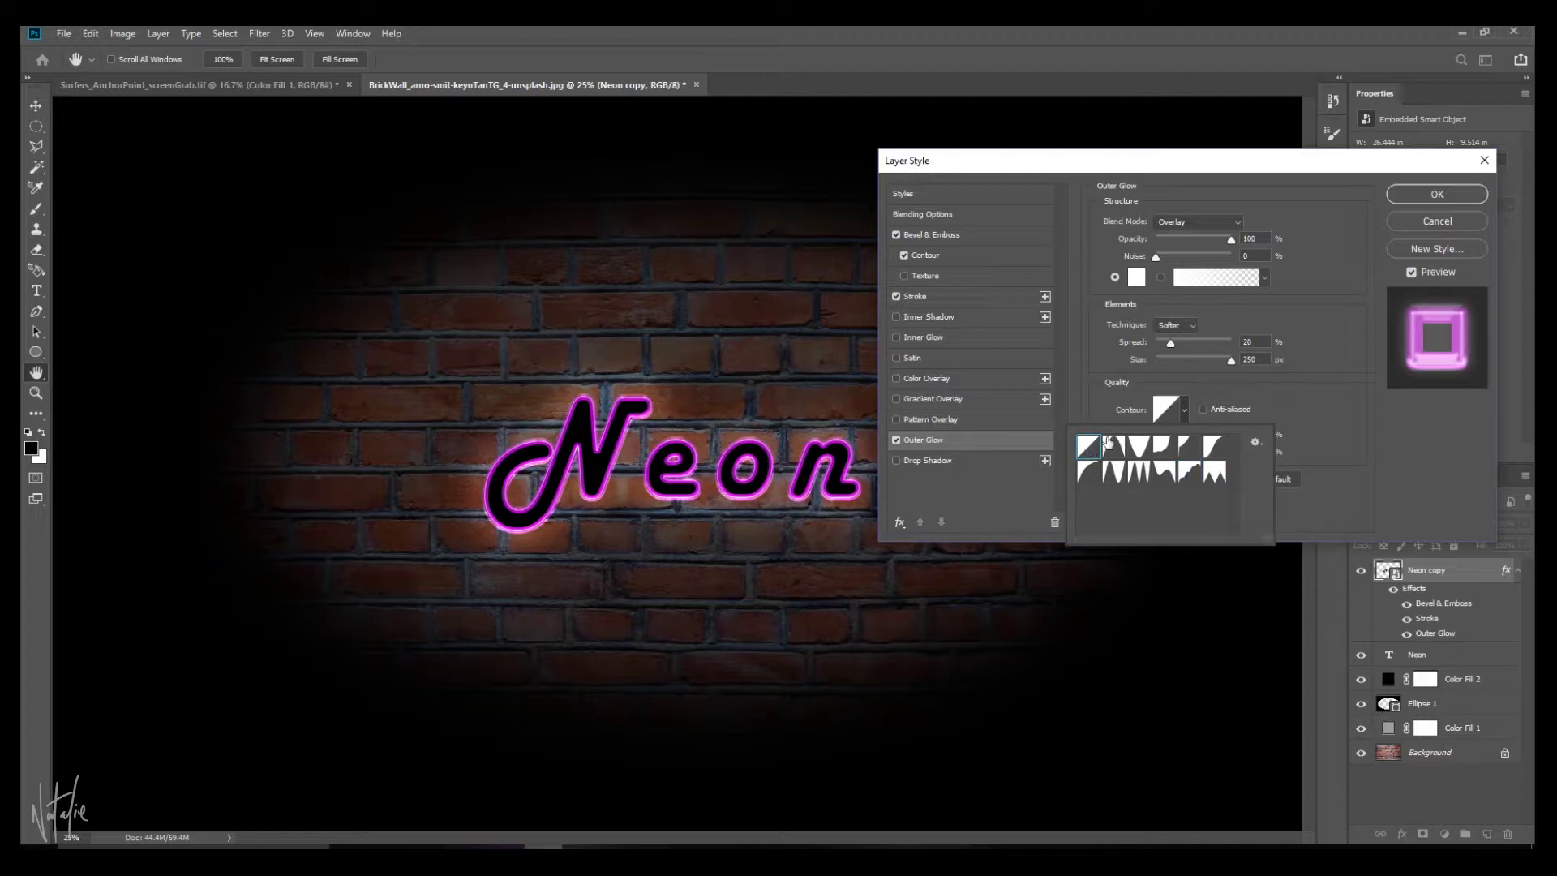
pyautogui.click(1185, 417)
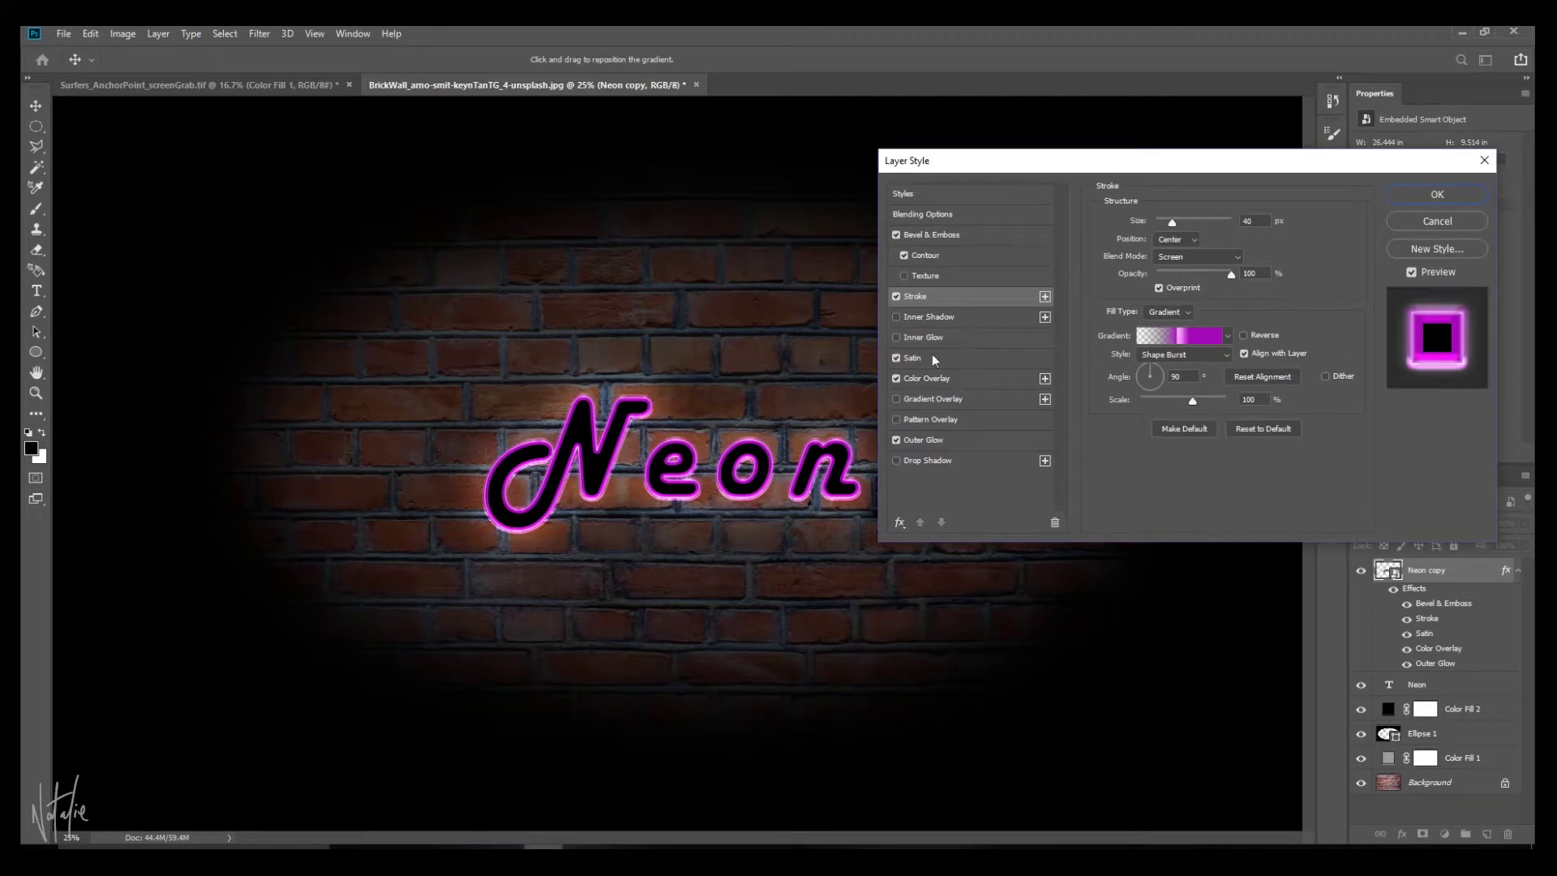
# - Copy the a407b7 hex code from the stroke gradient's purple stop at 46%
pyautogui.click(1194, 334)
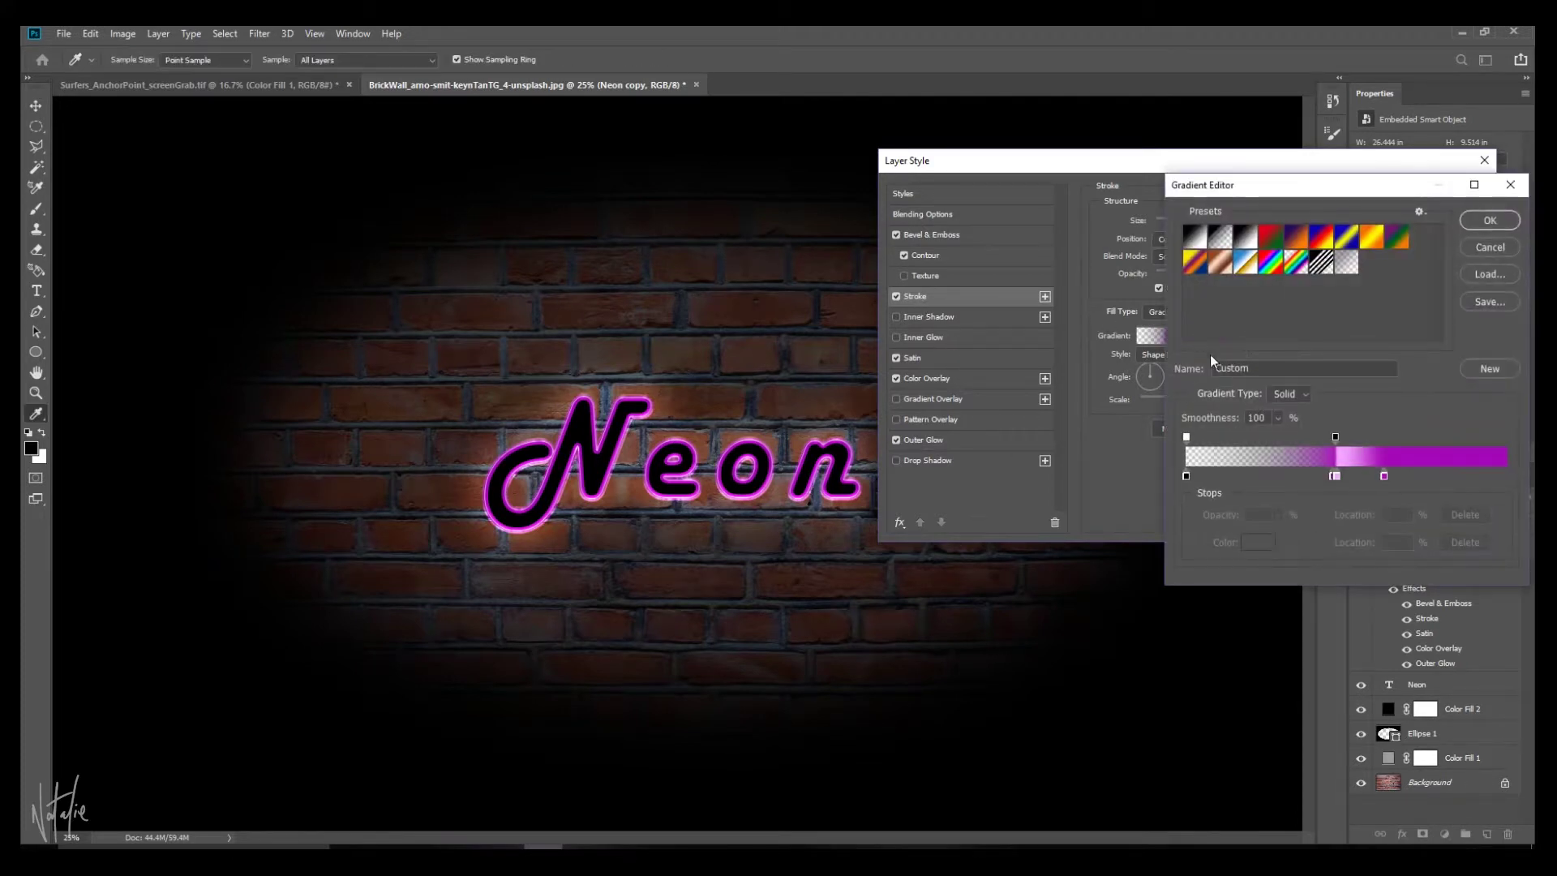
pyautogui.click(1334, 476)
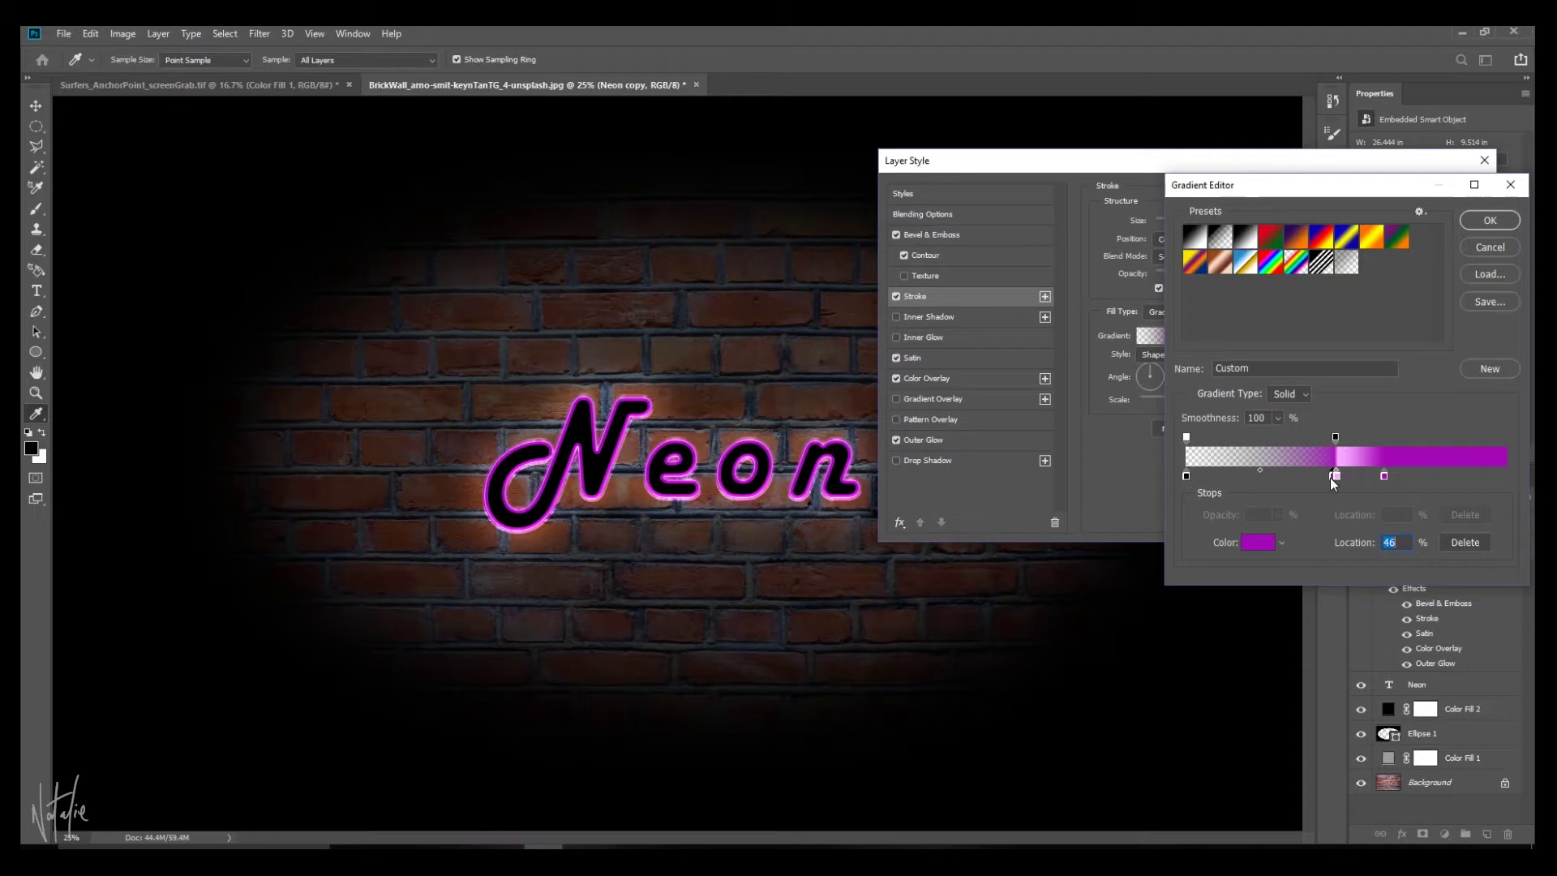
pyautogui.doubleClick(1333, 476)
pyautogui.hotkey('ctrl', 'c')
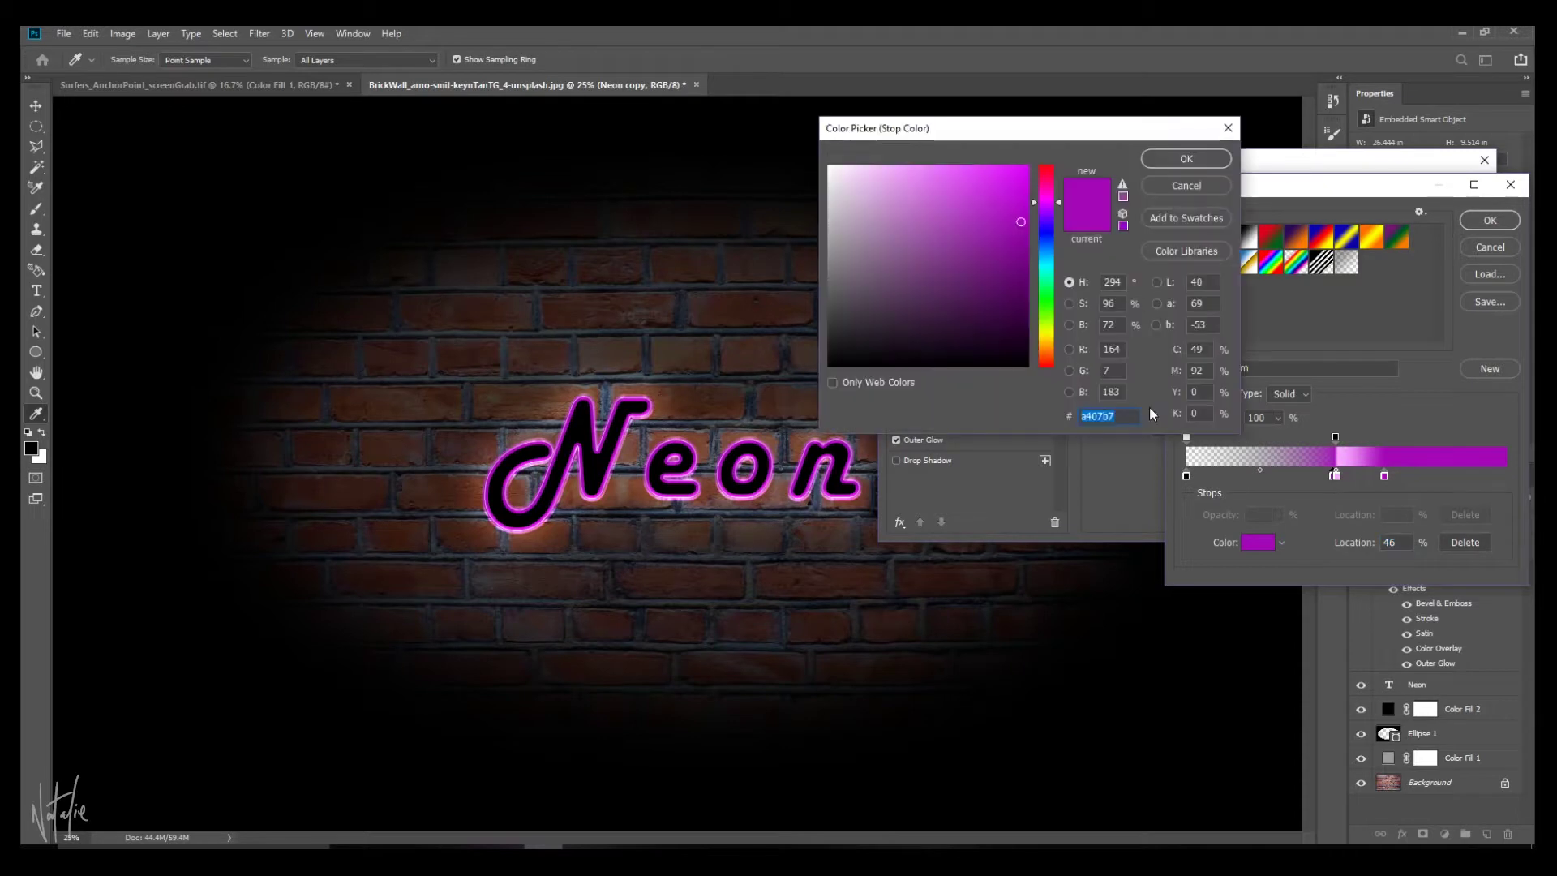
pyautogui.click(1187, 186)
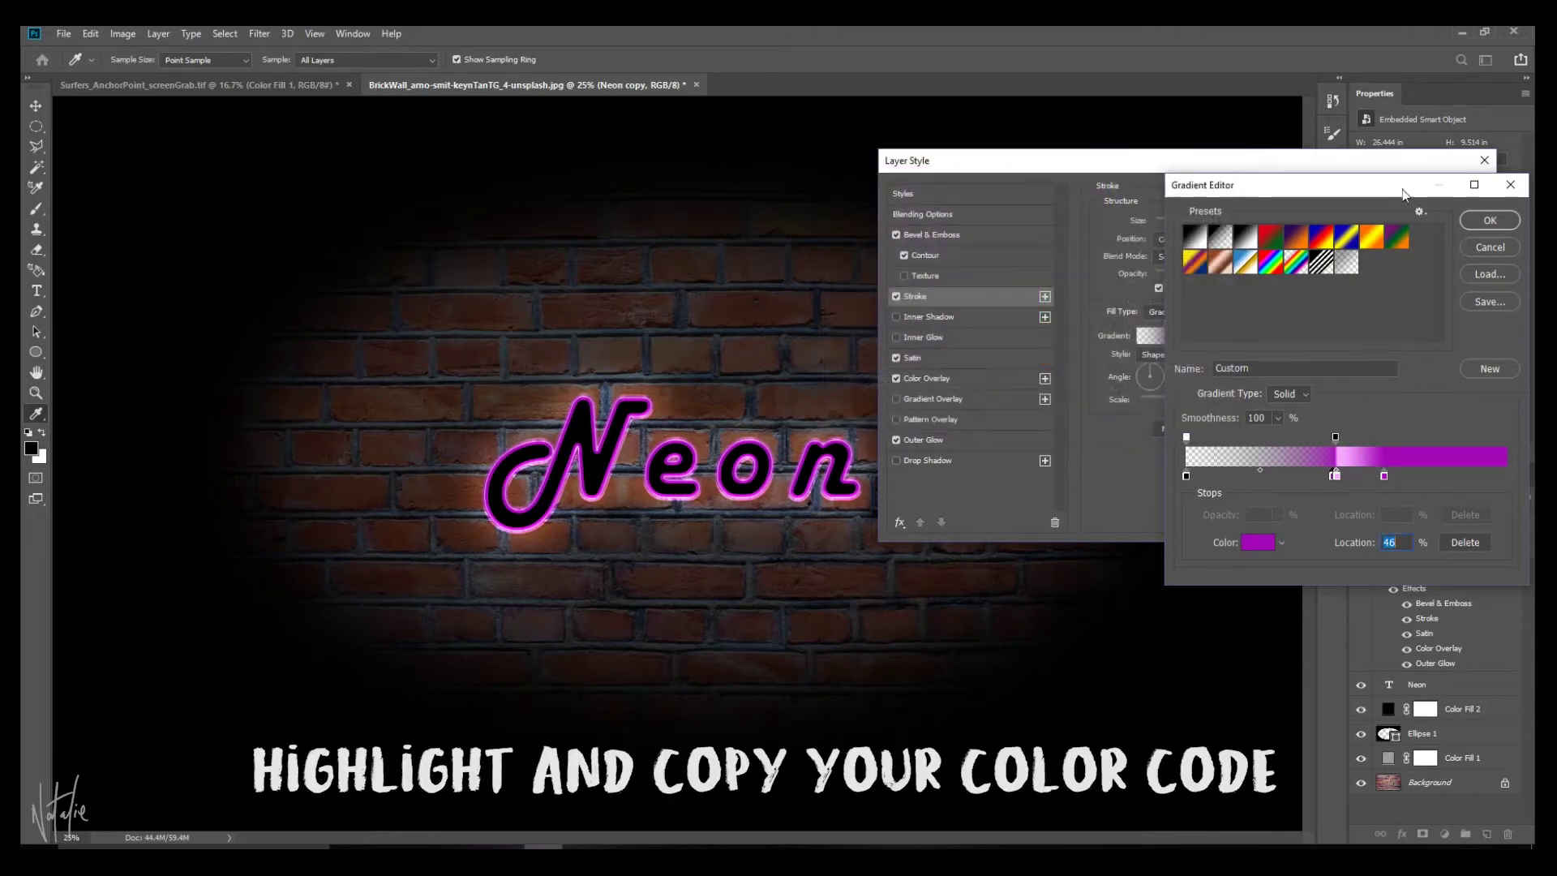
pyautogui.click(1498, 246)
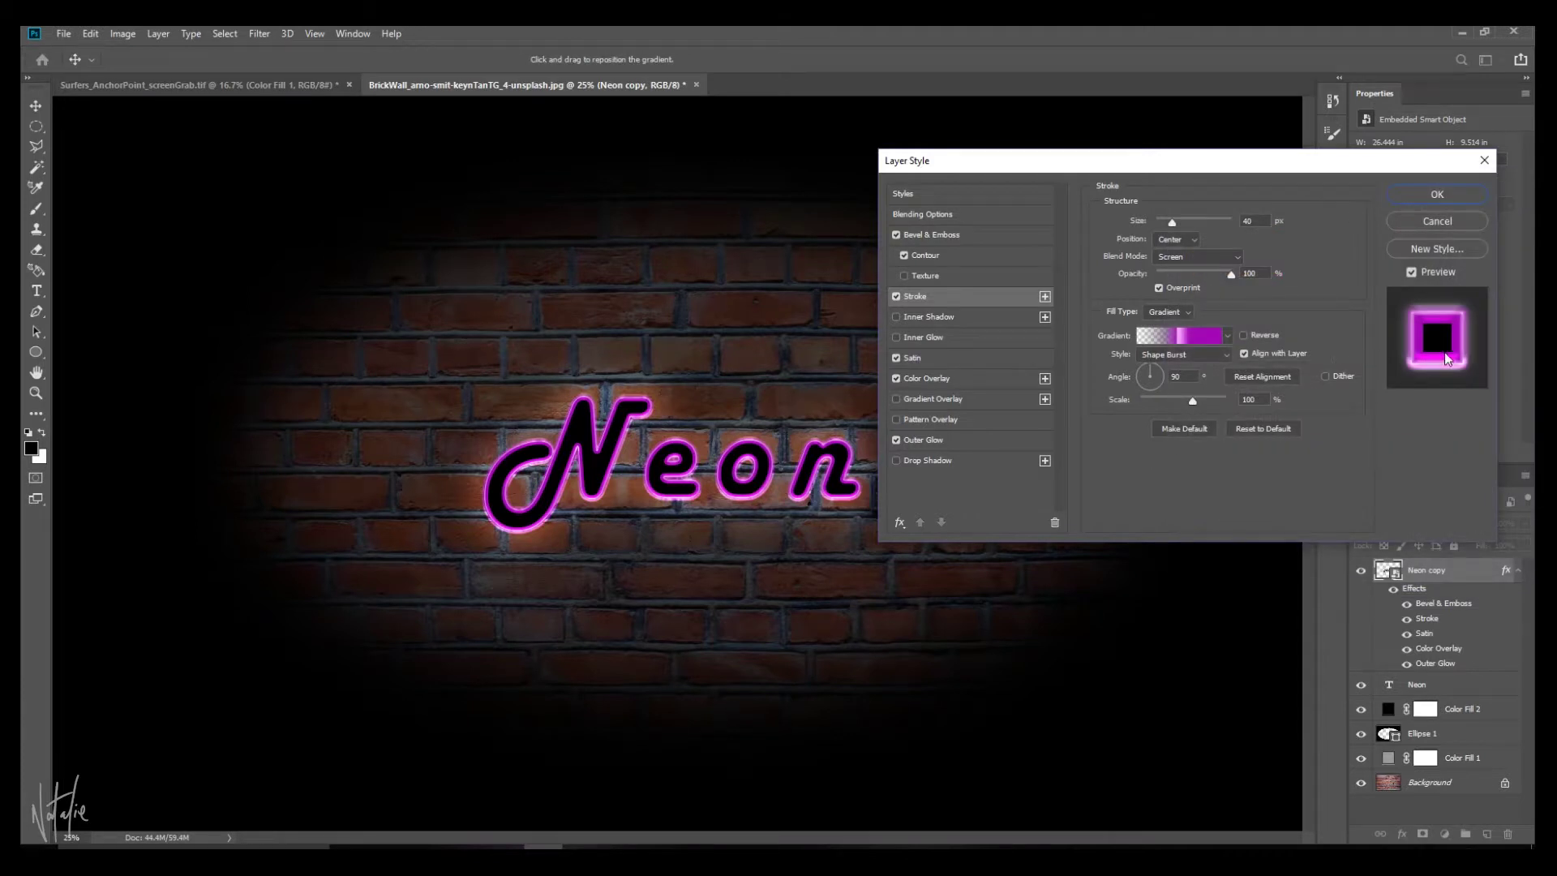
# - Set the Color Overlay colour to purple a407b7 and apply all layer effects
pyautogui.click(970, 386)
pyautogui.click(1259, 223)
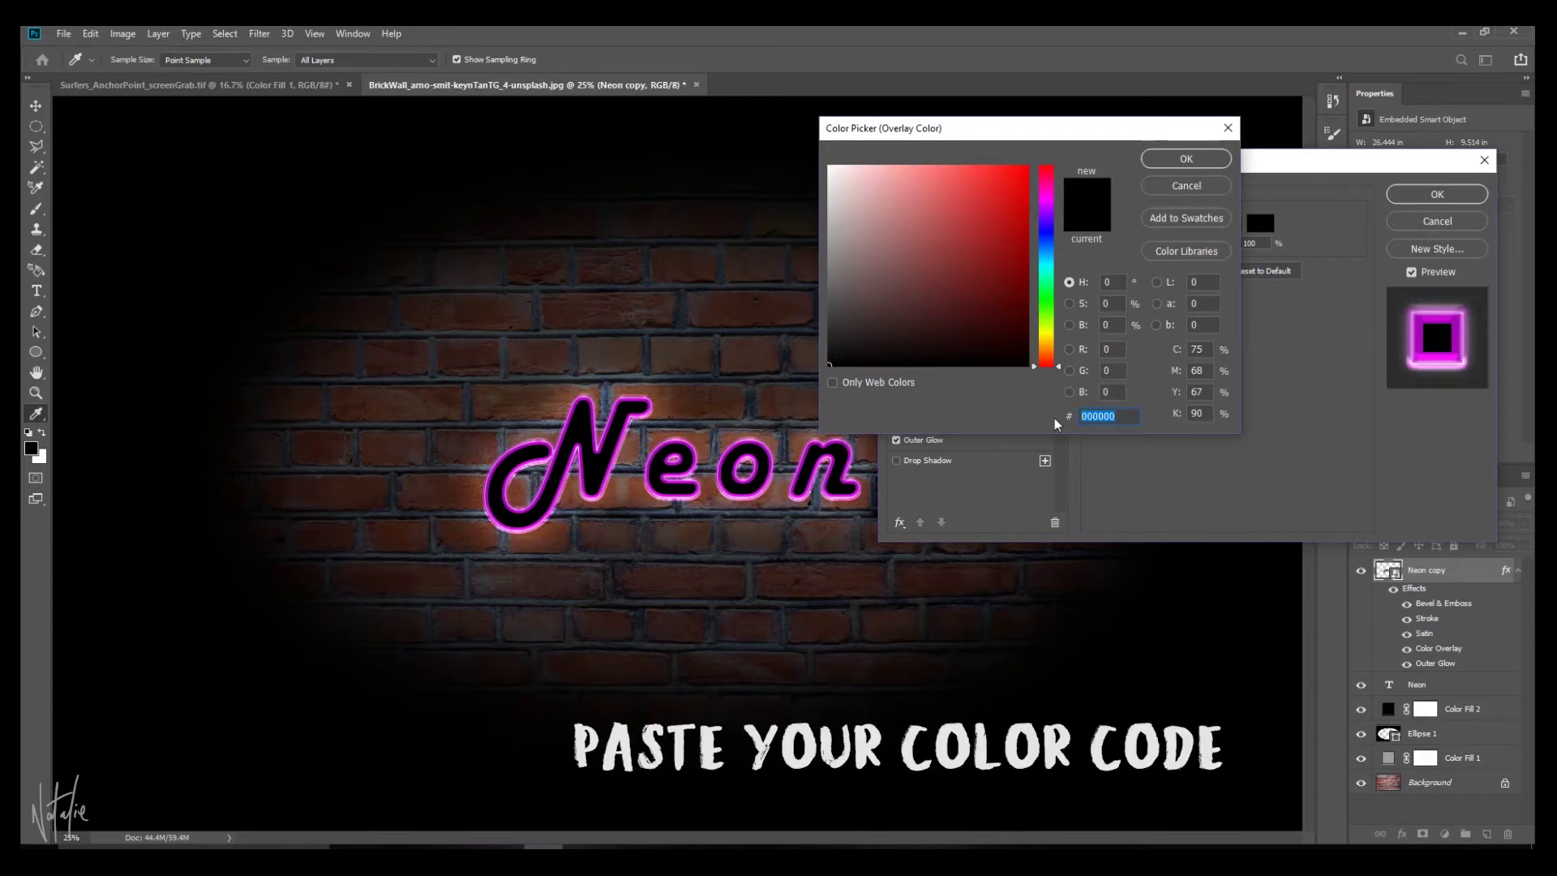
pyautogui.hotkey('ctrl', 'v')
pyautogui.click(1191, 167)
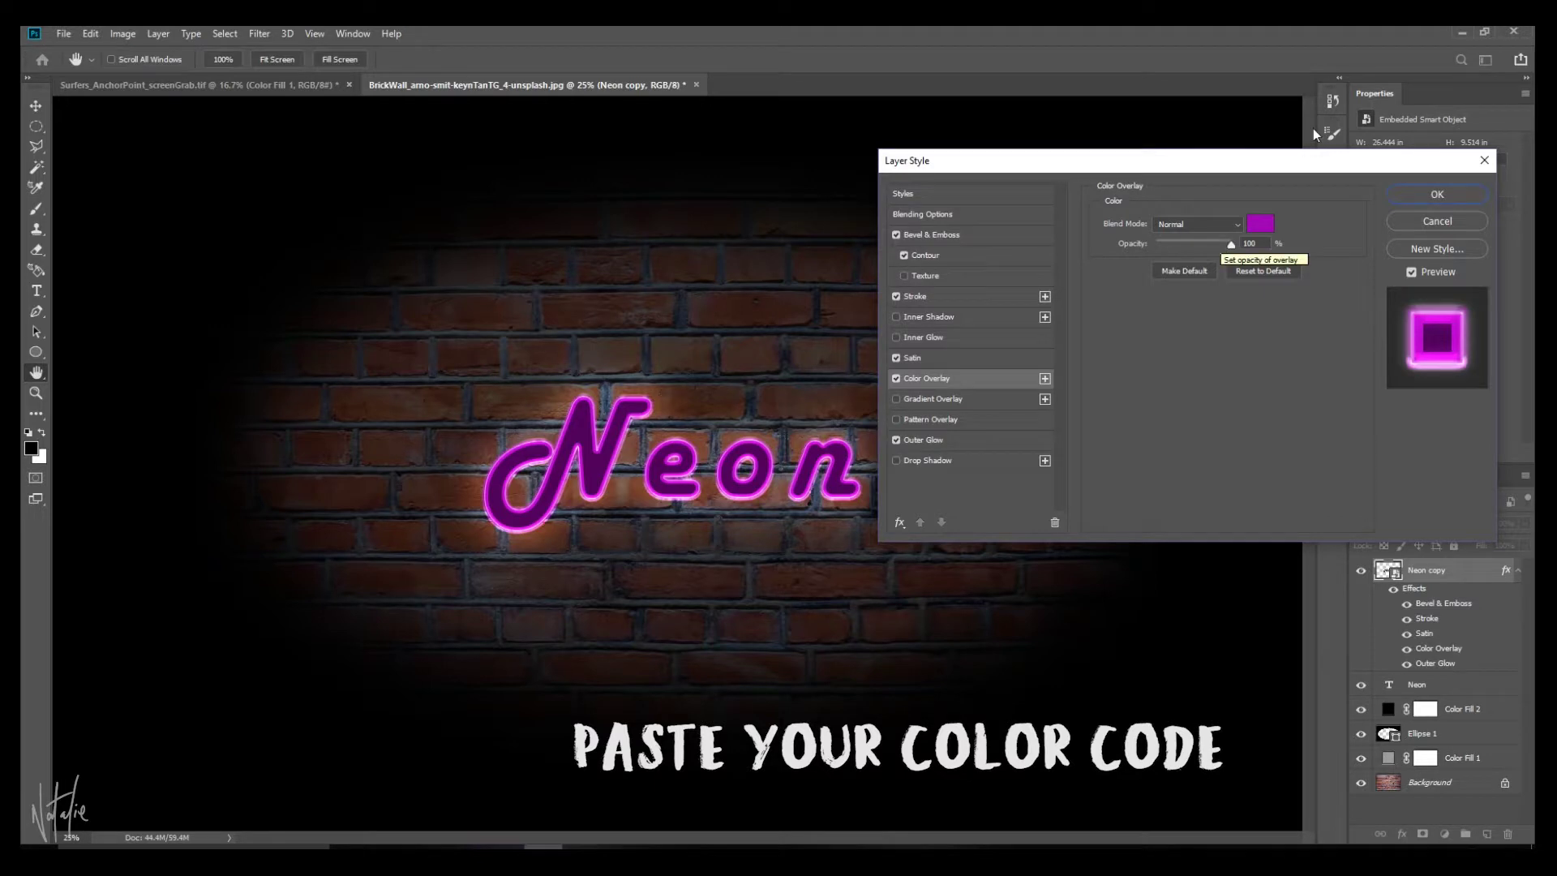
pyautogui.click(1437, 195)
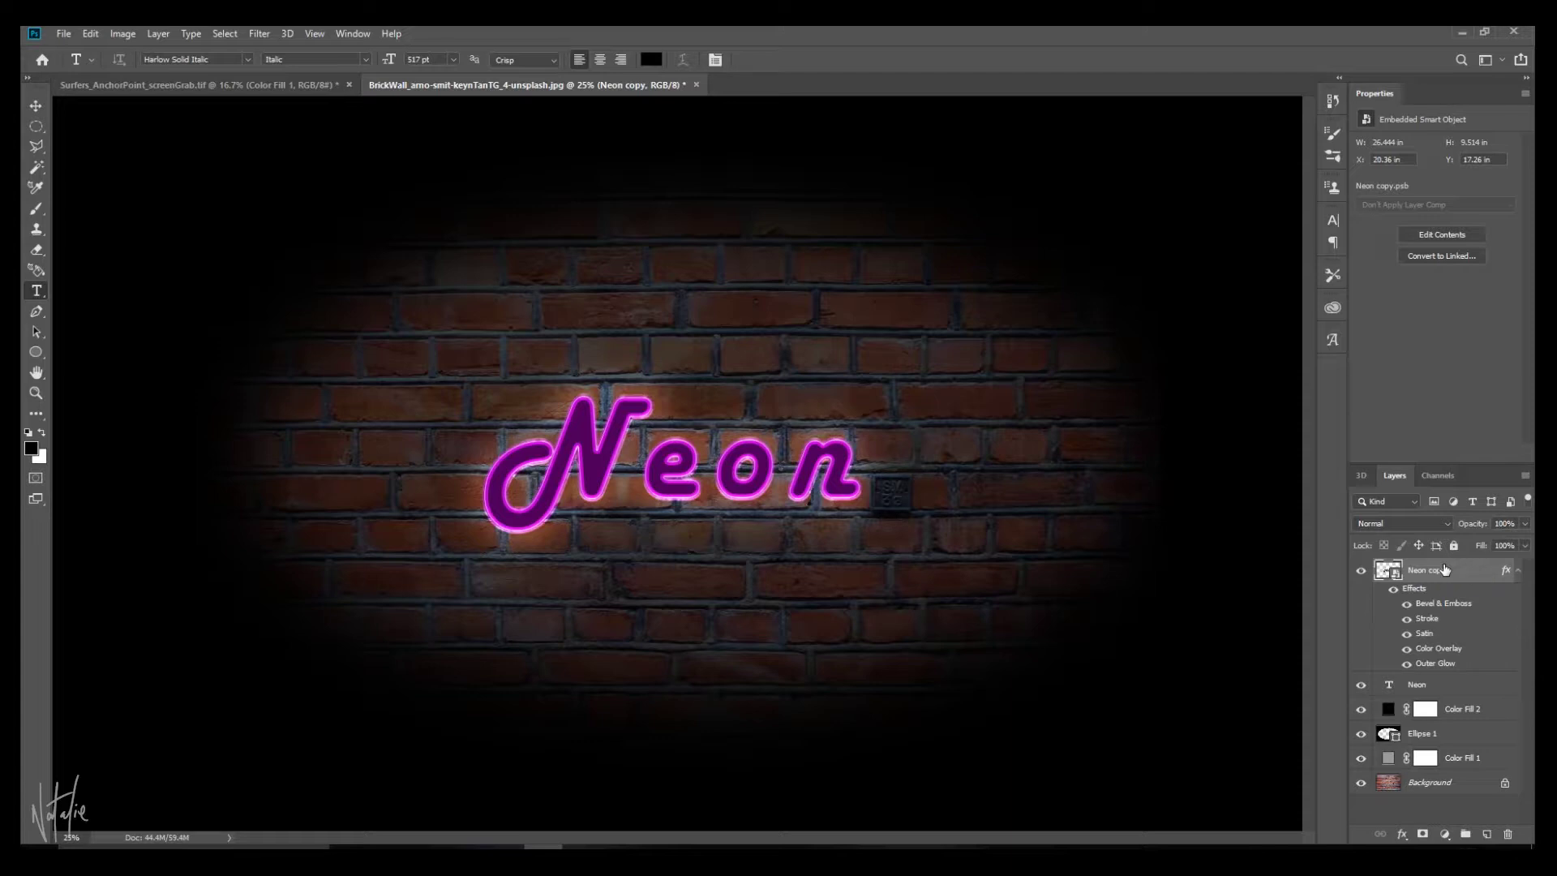
# - Create empty Layer 1 at the top of the stack with Ctrl+Shift+Alt+N
pyautogui.hotkey('ctrl', 'alt', 'shift', 'n')
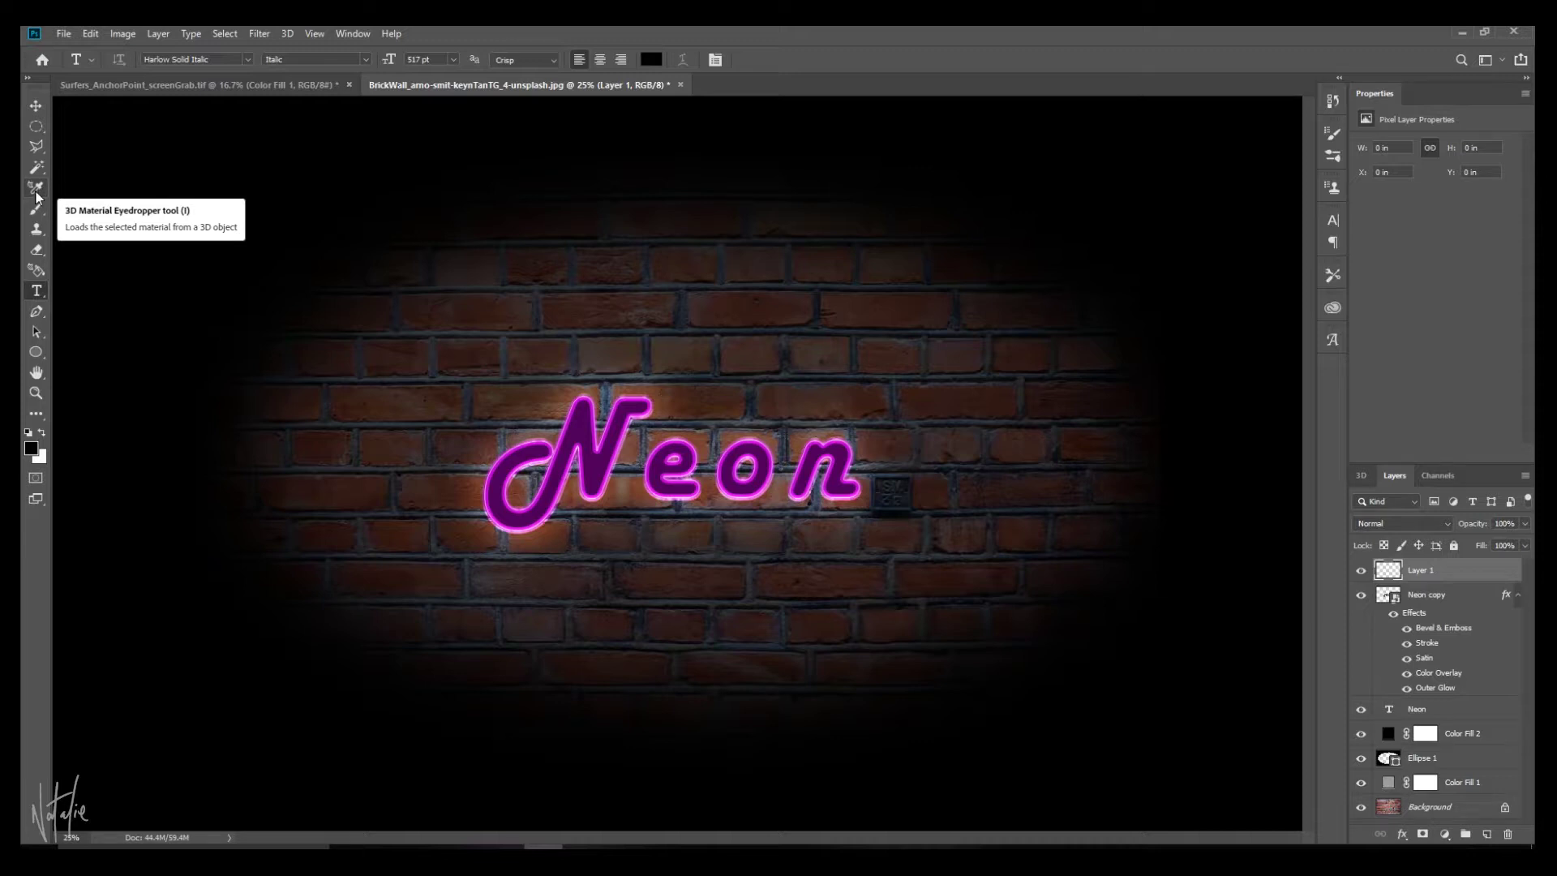
# - Draw a large ellipse across the canvas with the Ellipse tool
pyautogui.rightClick(36, 352)
pyautogui.click(89, 382)
pyautogui.moveTo(275, 341)
pyautogui.mouseDown()
pyautogui.moveTo(1154, 767)
pyautogui.moveTo(1167, 670)
pyautogui.moveTo(1201, 707)
pyautogui.mouseUp()
pyautogui.hotkey('ctrl', 't')
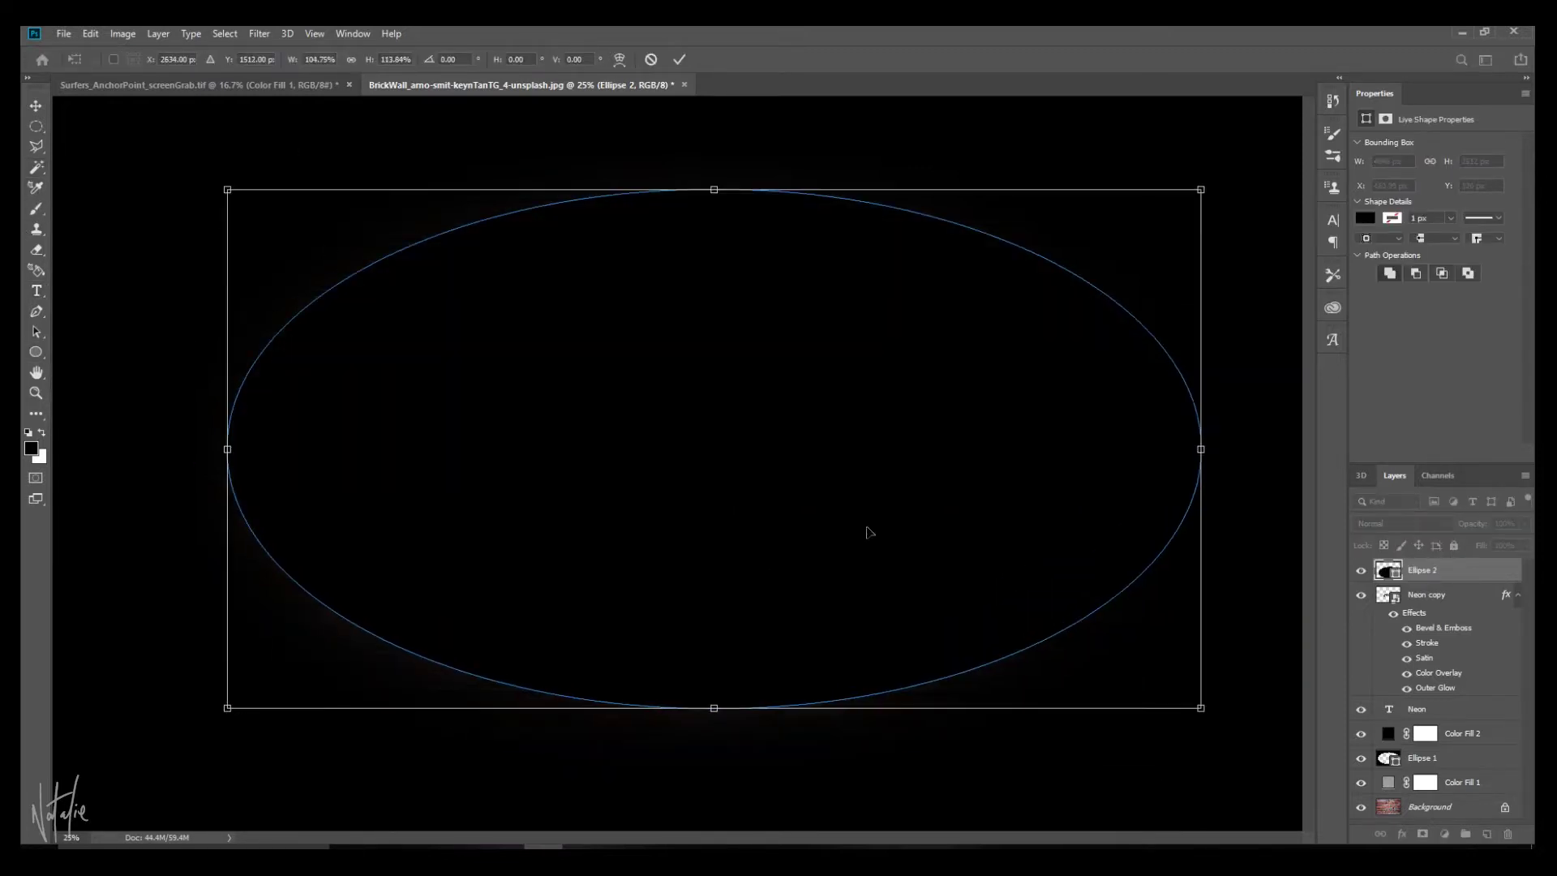
# - Fill the ellipse with a slightly darker shade of purple a407b7
pyautogui.doubleClick(1389, 572)
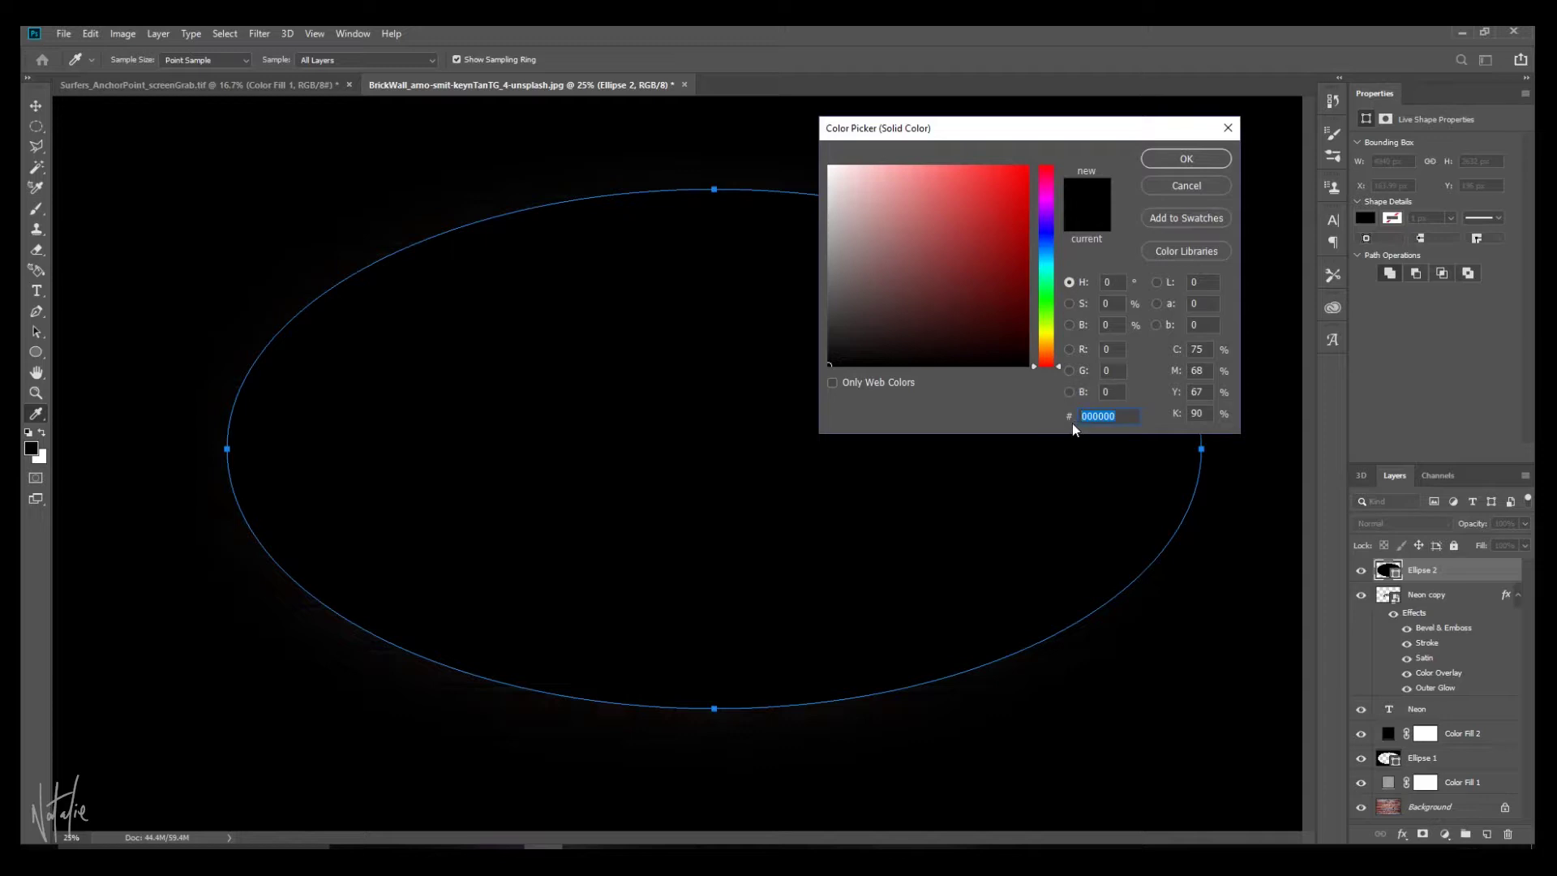
pyautogui.write('a407b7')
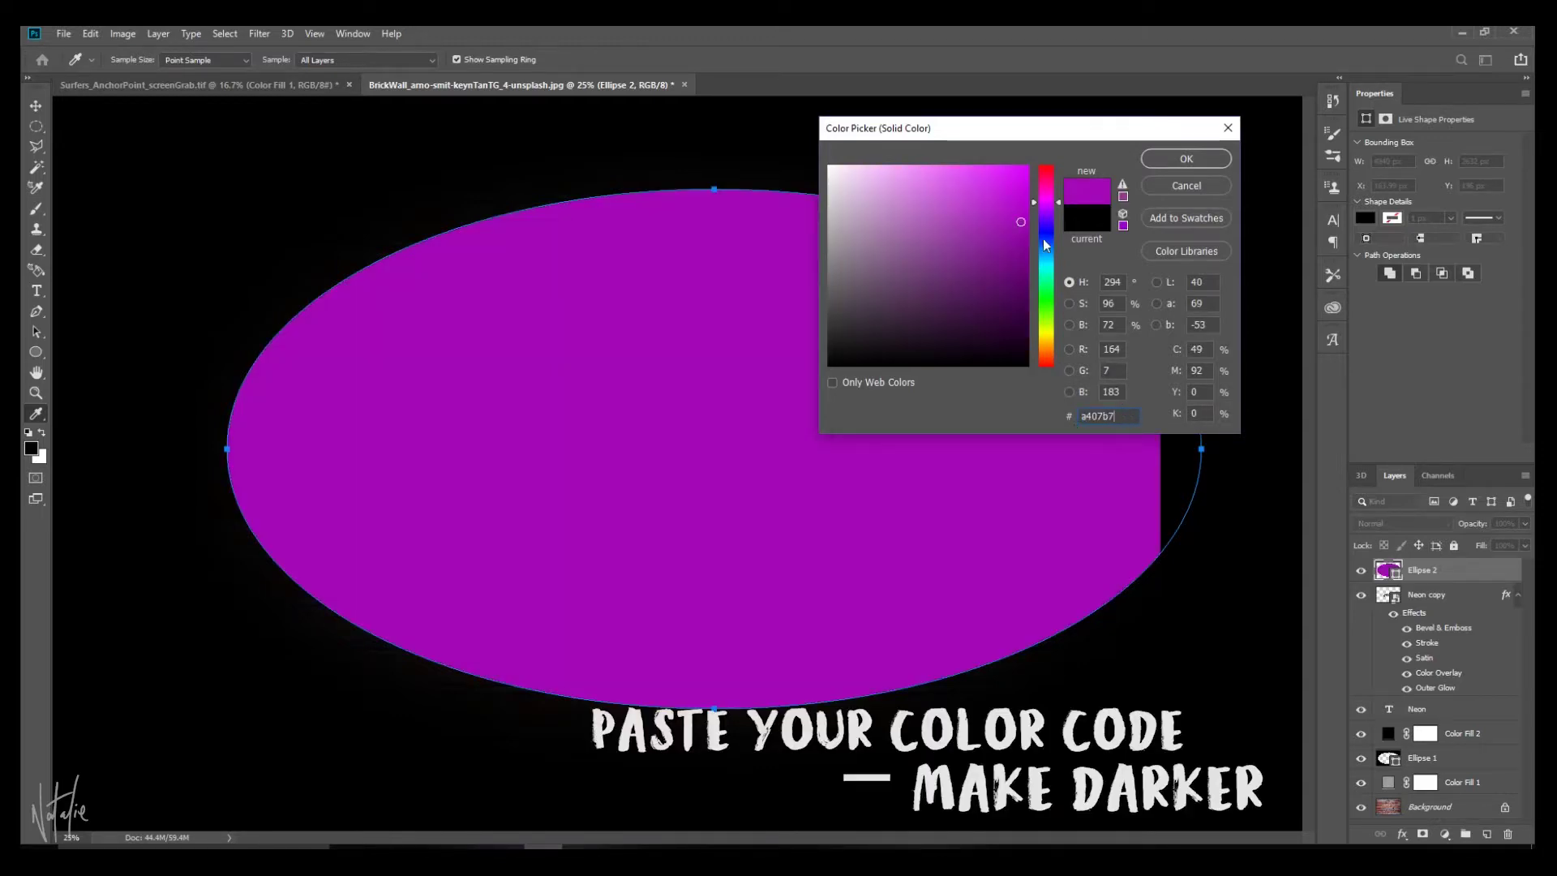
pyautogui.click(1020, 222)
pyautogui.moveTo(1021, 222); pyautogui.dragTo(1021, 236)
pyautogui.click(1202, 159)
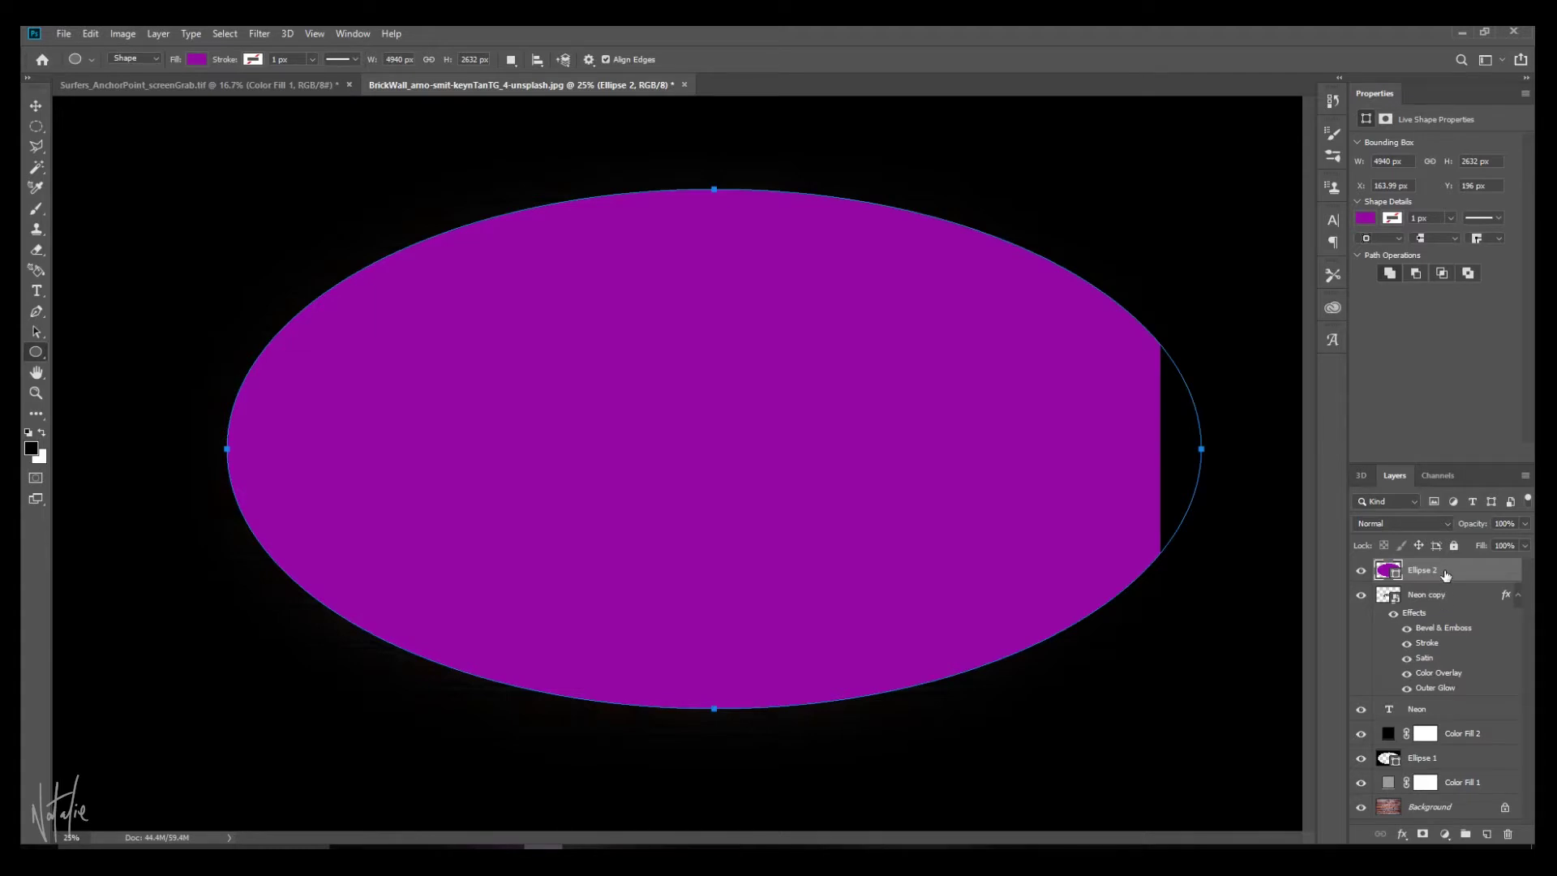
# - Scale the ellipse narrower from its bottom-right corner to fit the canvas
pyautogui.hotkey('ctrl', 't')
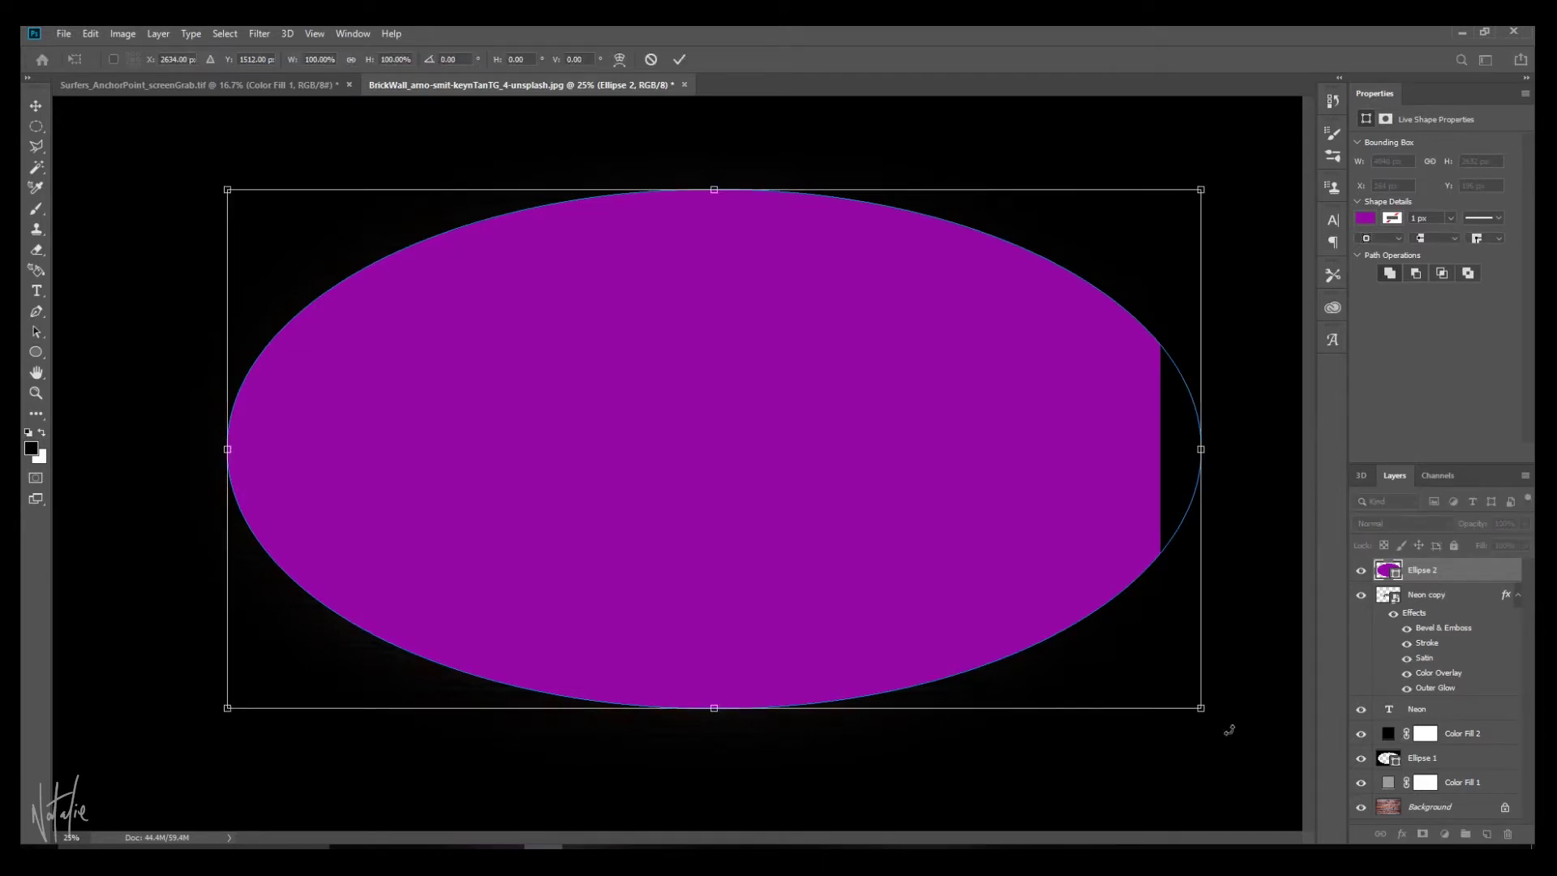
pyautogui.moveTo(1199, 706); pyautogui.dragTo(1134, 702)
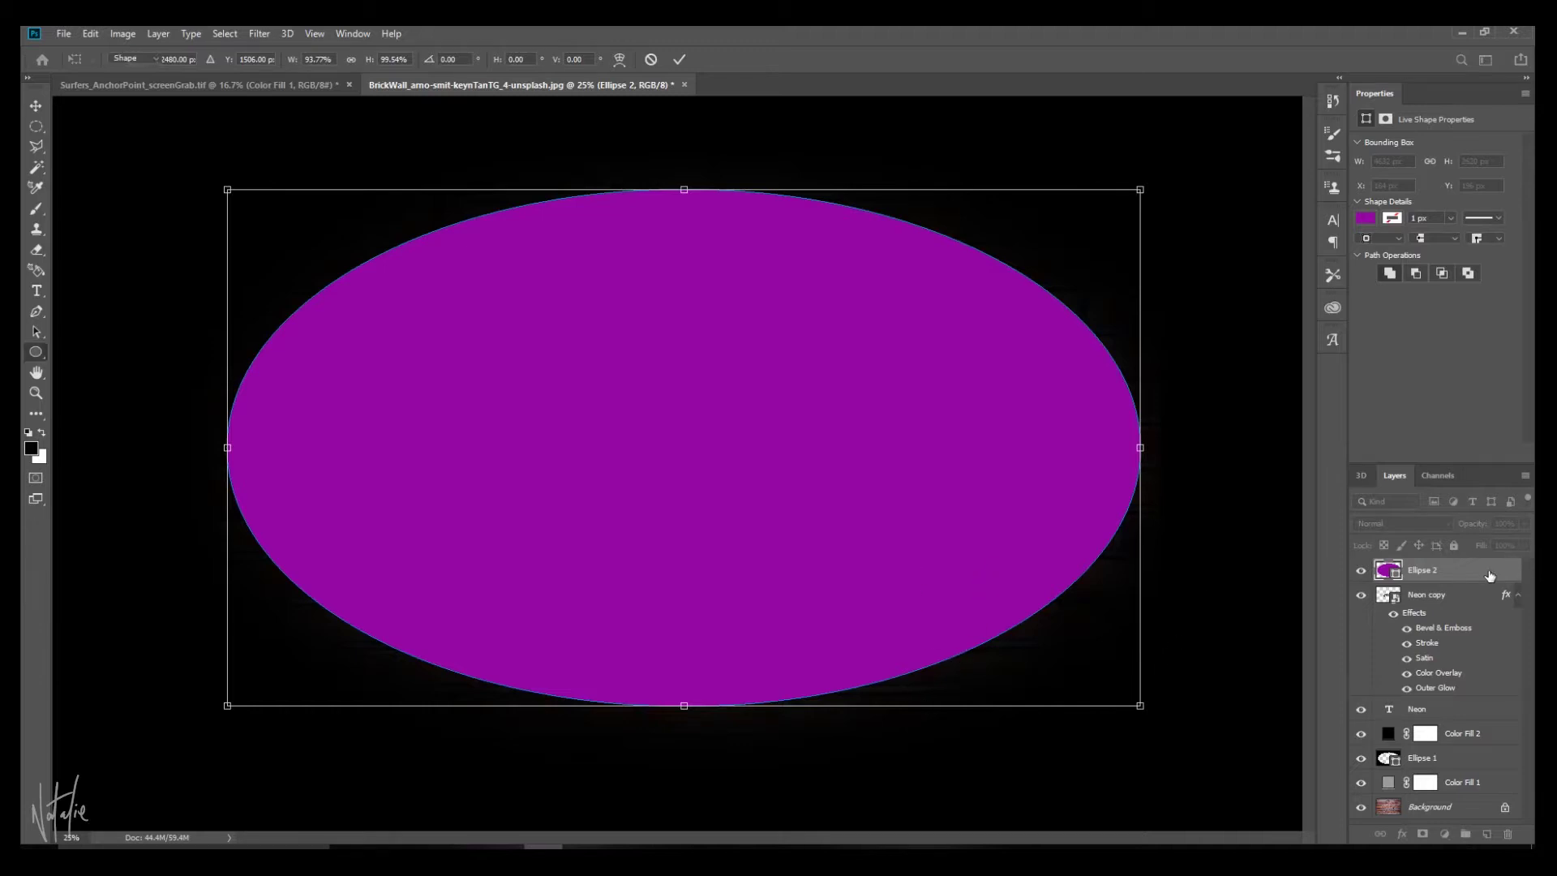
pyautogui.press('Return')
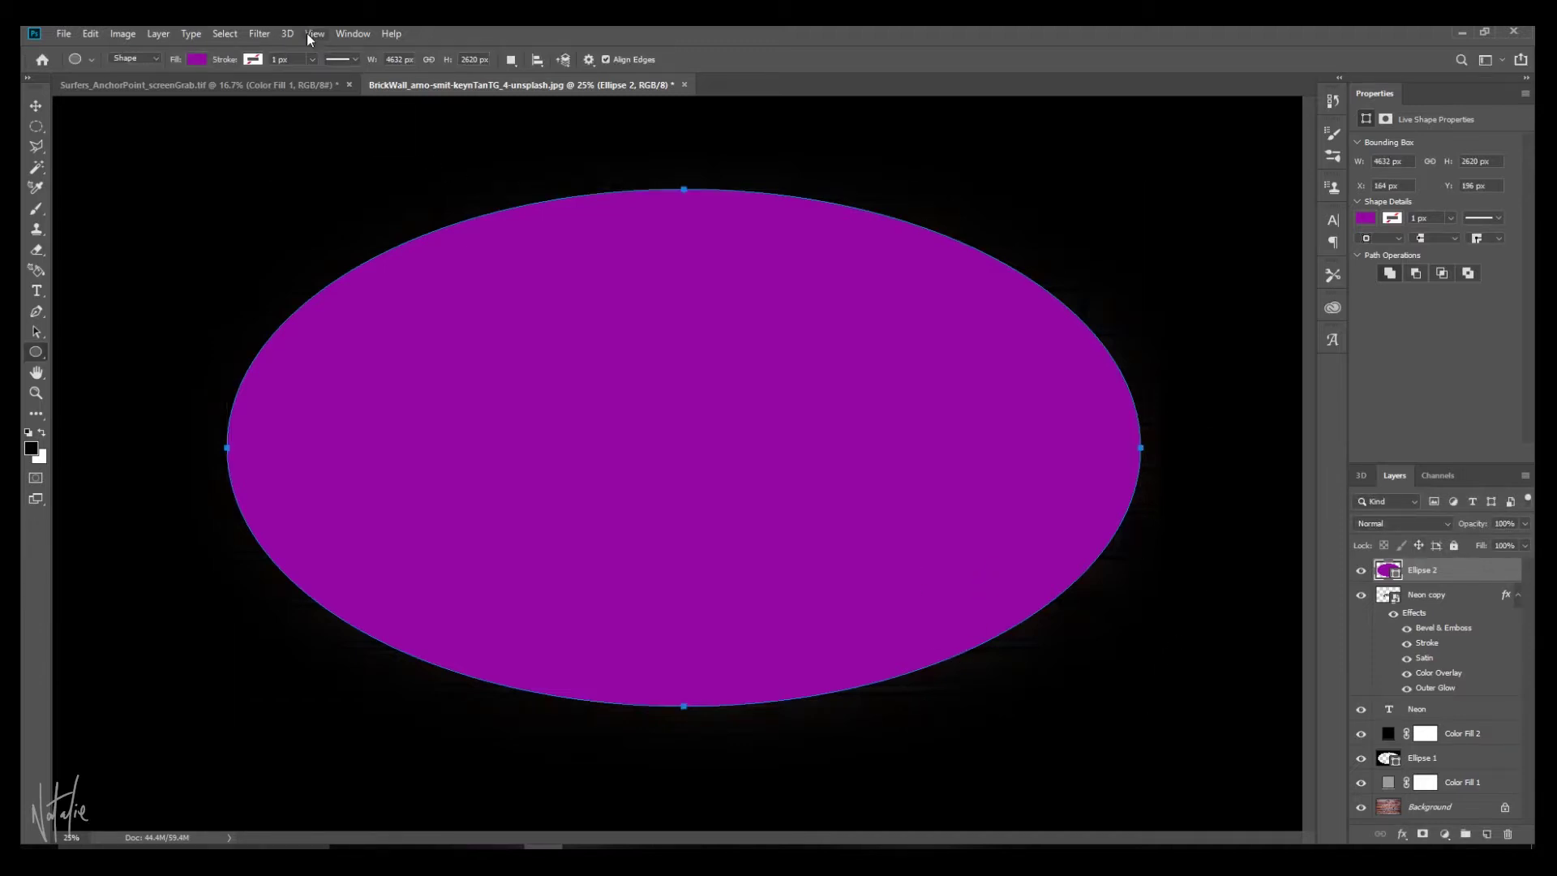
# - Apply a 150 px Gaussian Blur smart filter to Ellipse 2 and set it to Soft Light
pyautogui.click(261, 35)
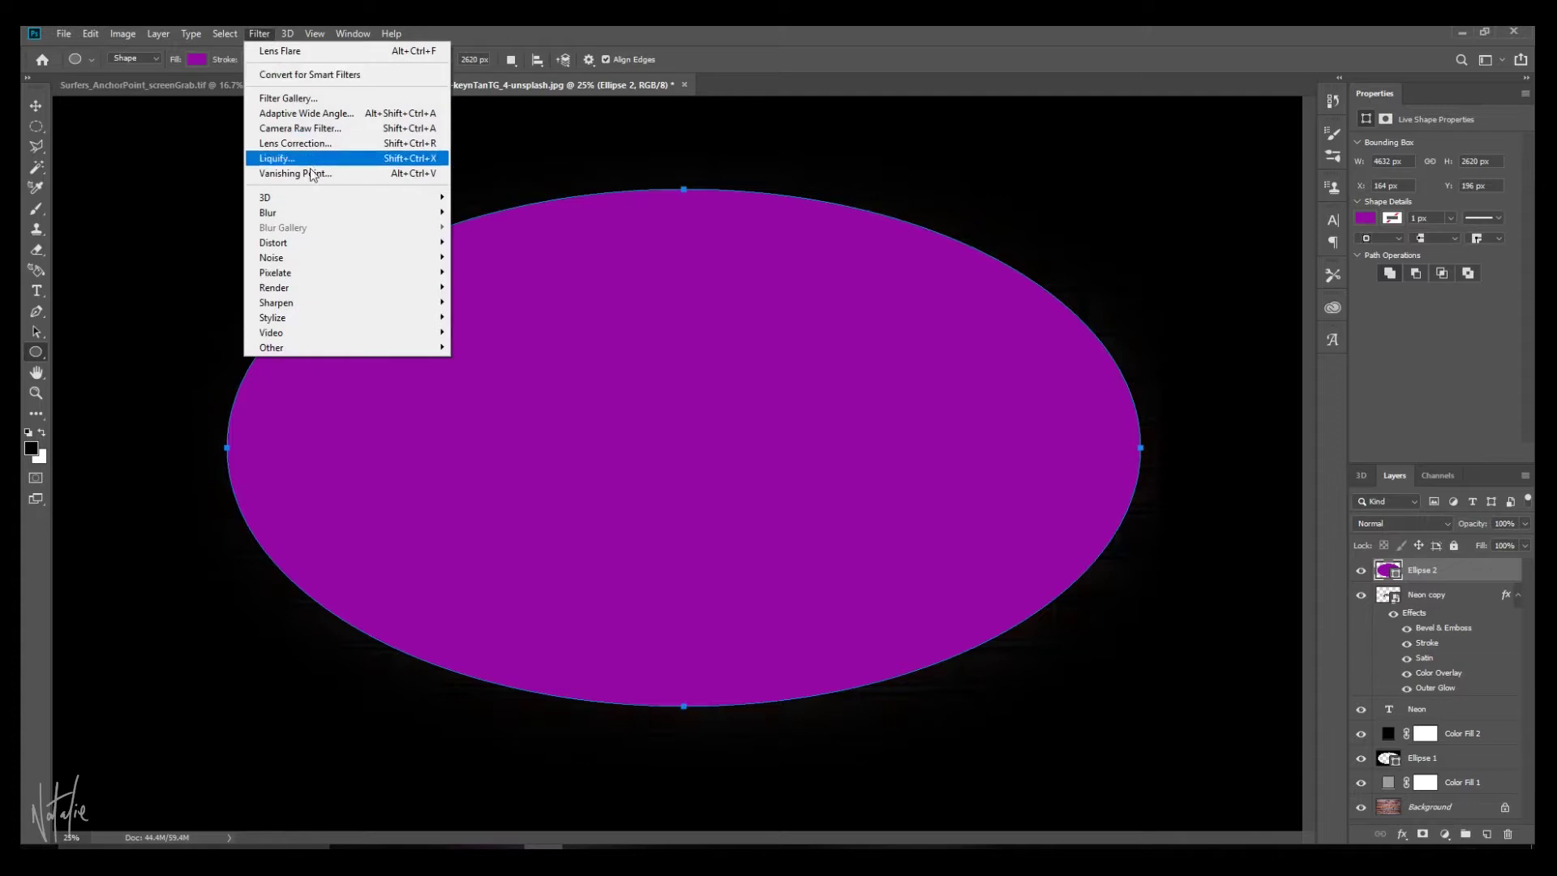
pyautogui.moveTo(311, 217)
pyautogui.click(486, 274)
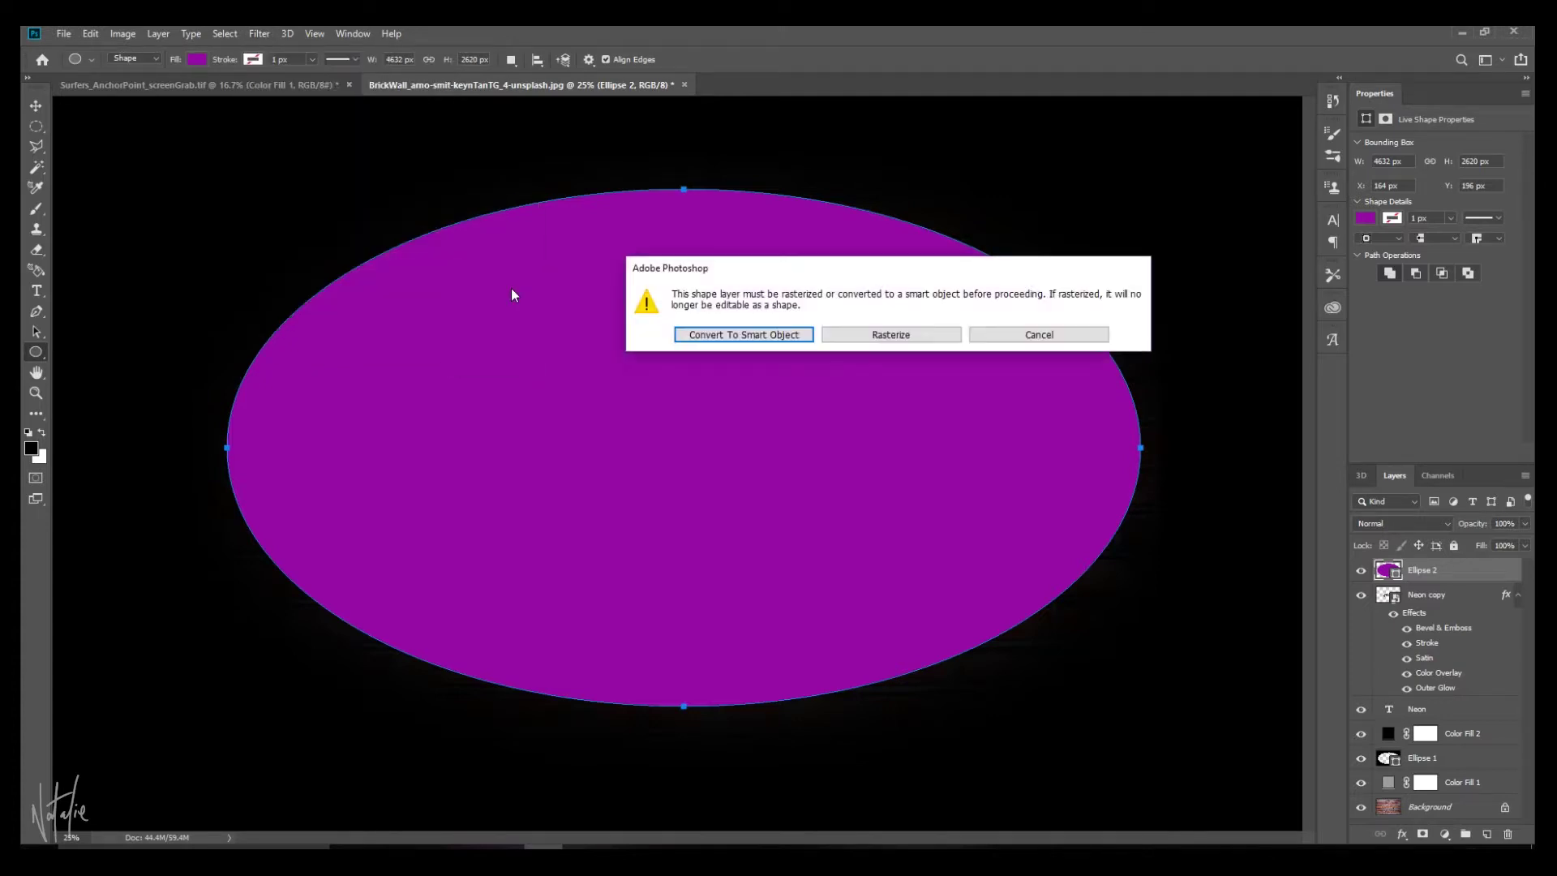
pyautogui.click(747, 335)
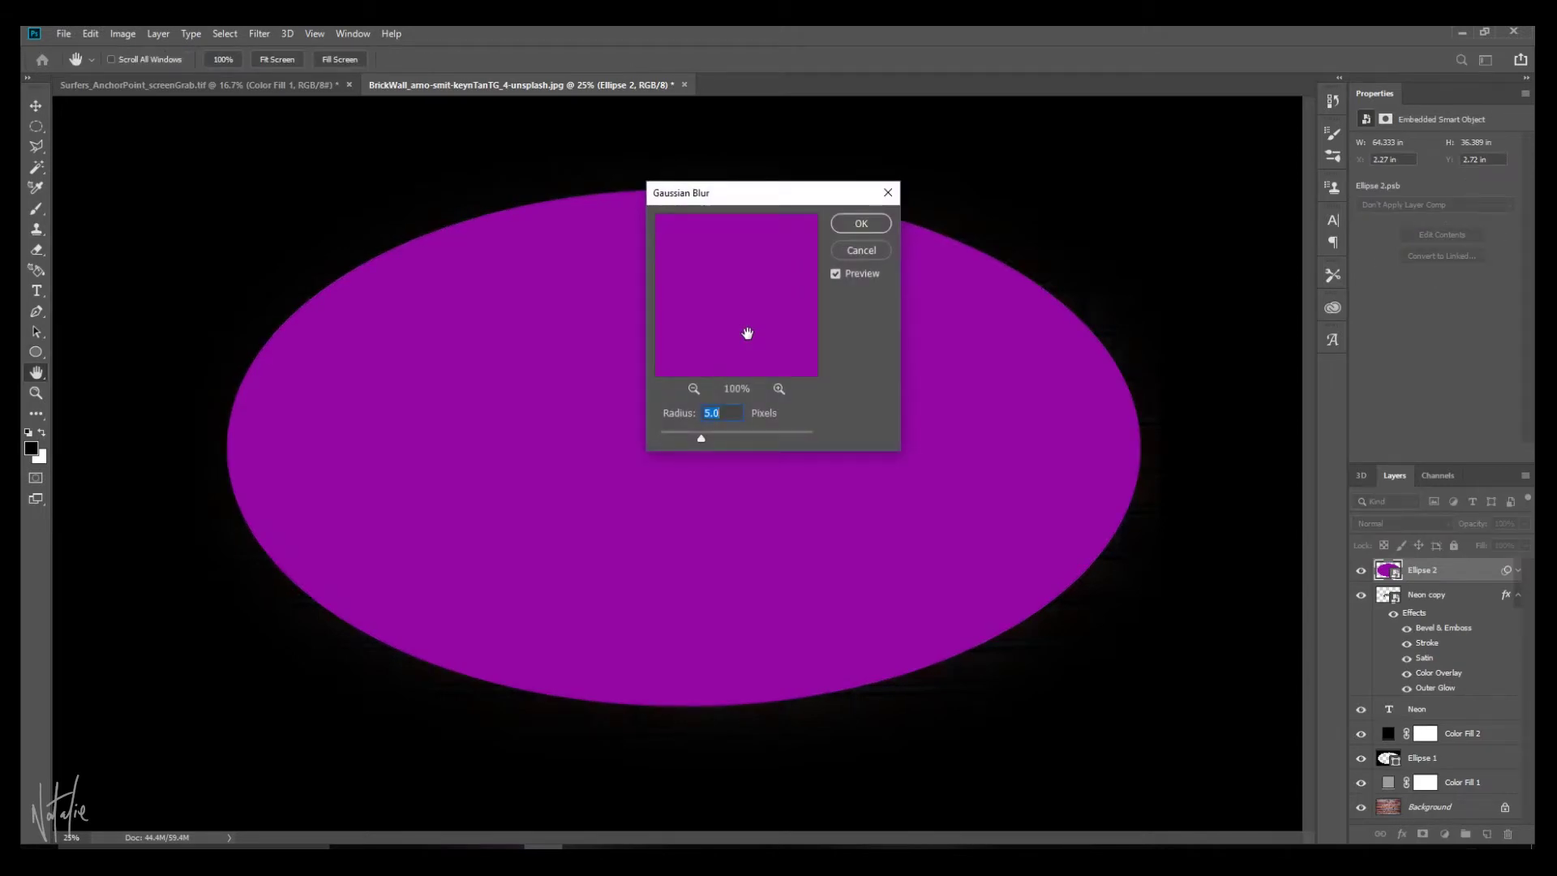
pyautogui.doubleClick(714, 414)
pyautogui.write('150')
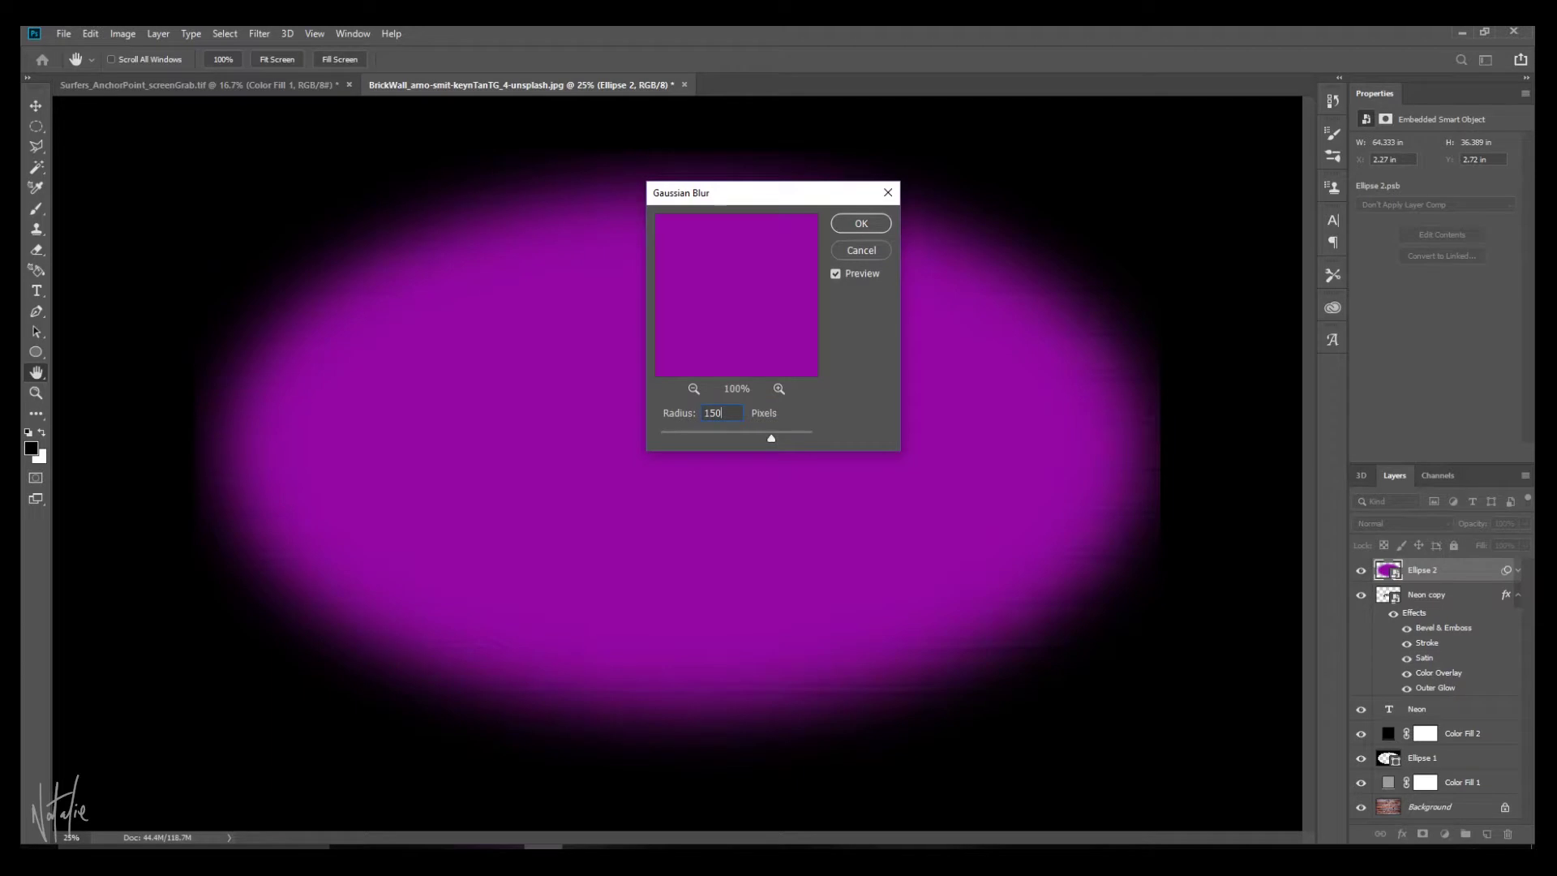
pyautogui.click(861, 223)
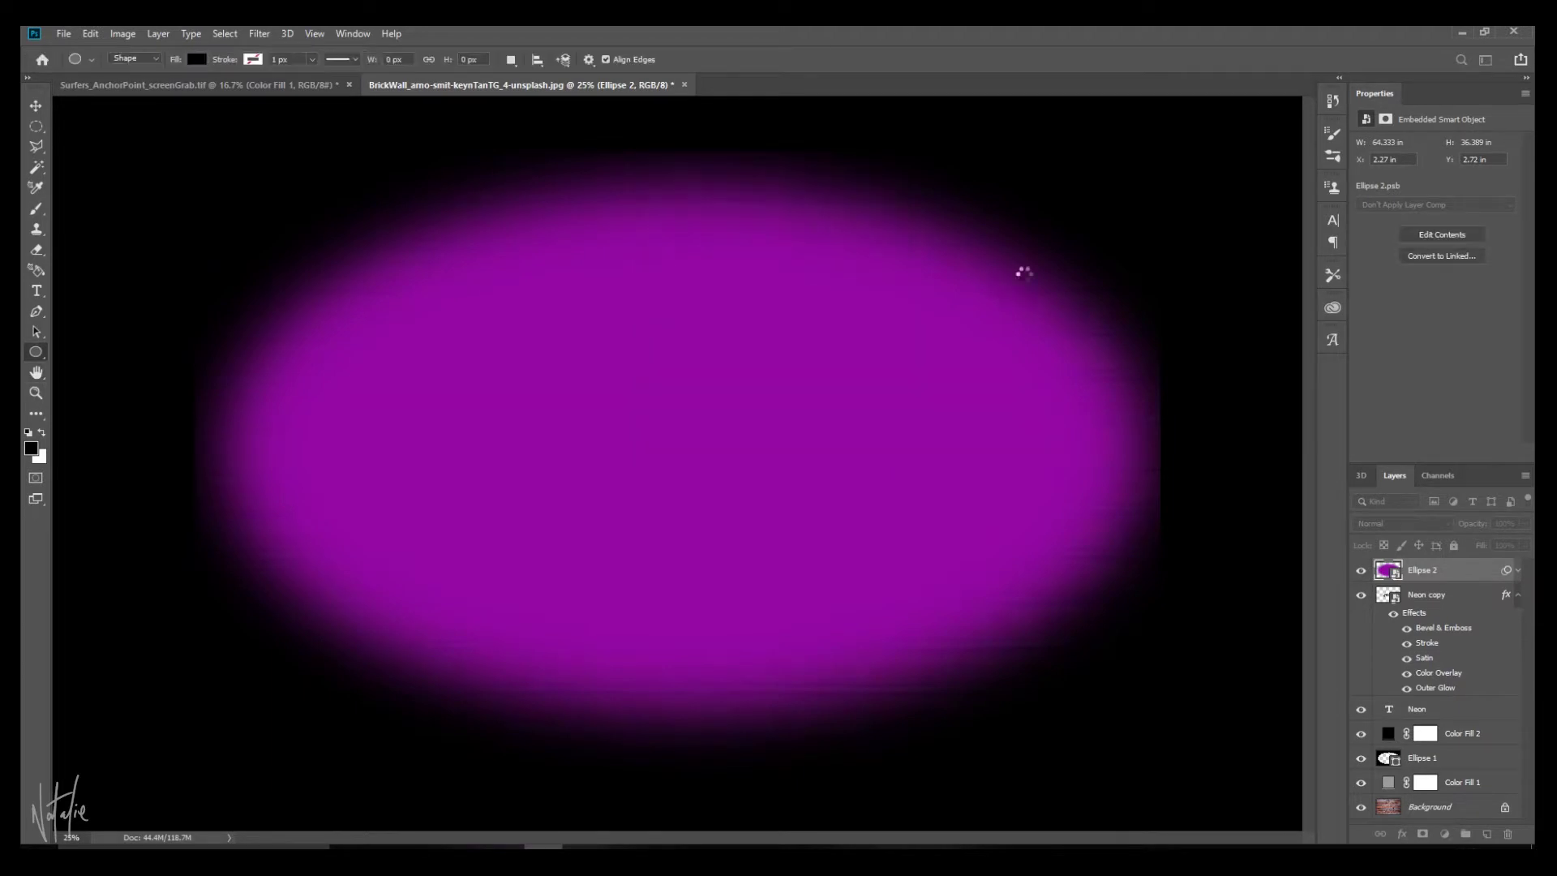
pyautogui.click(1420, 523)
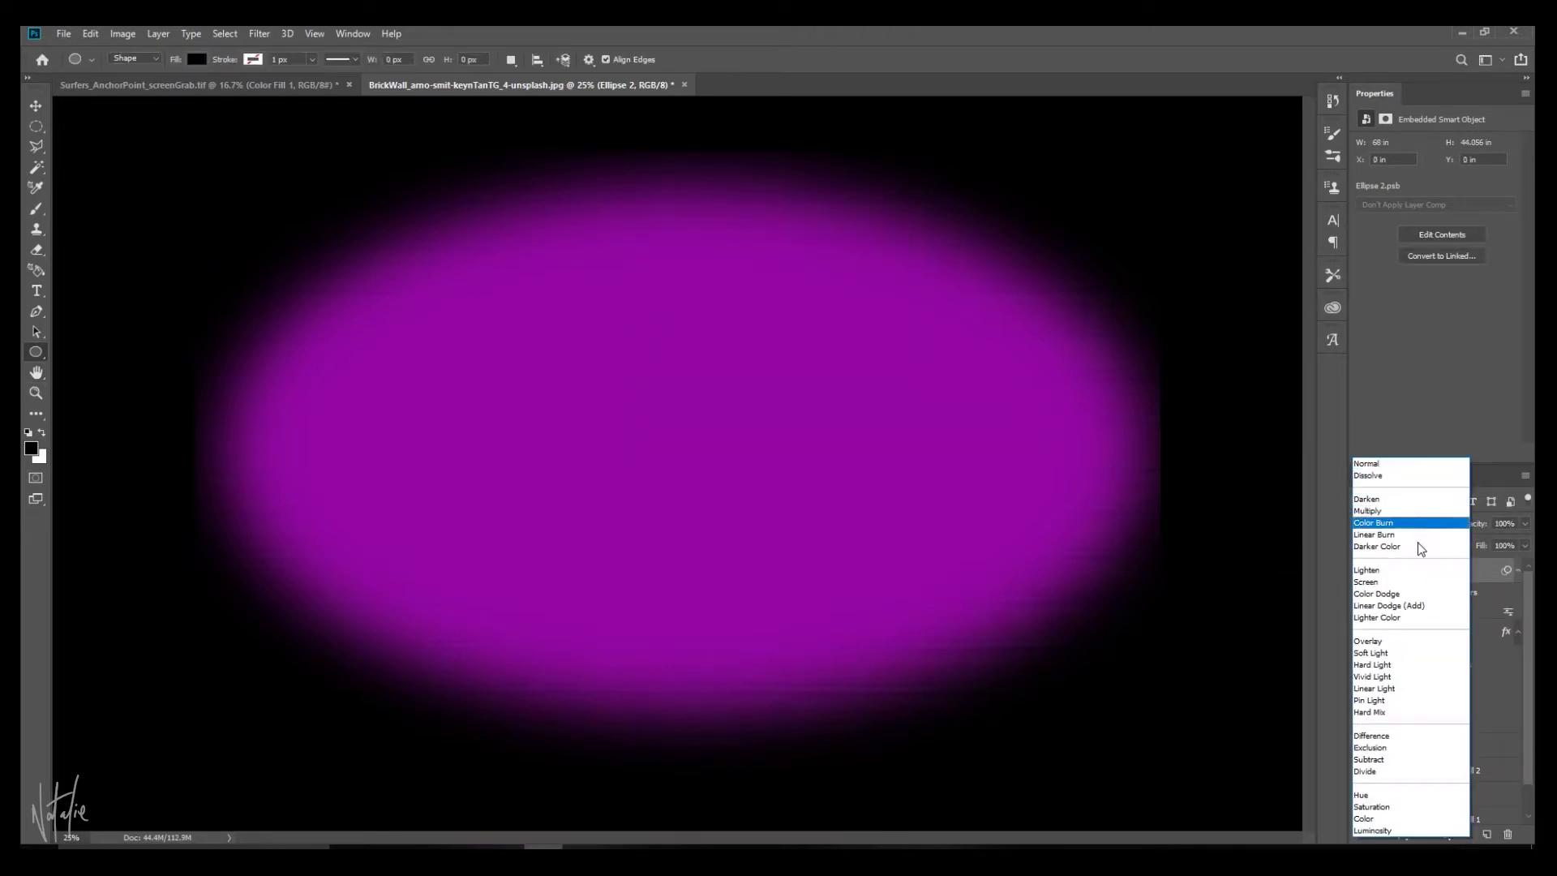
pyautogui.click(1407, 654)
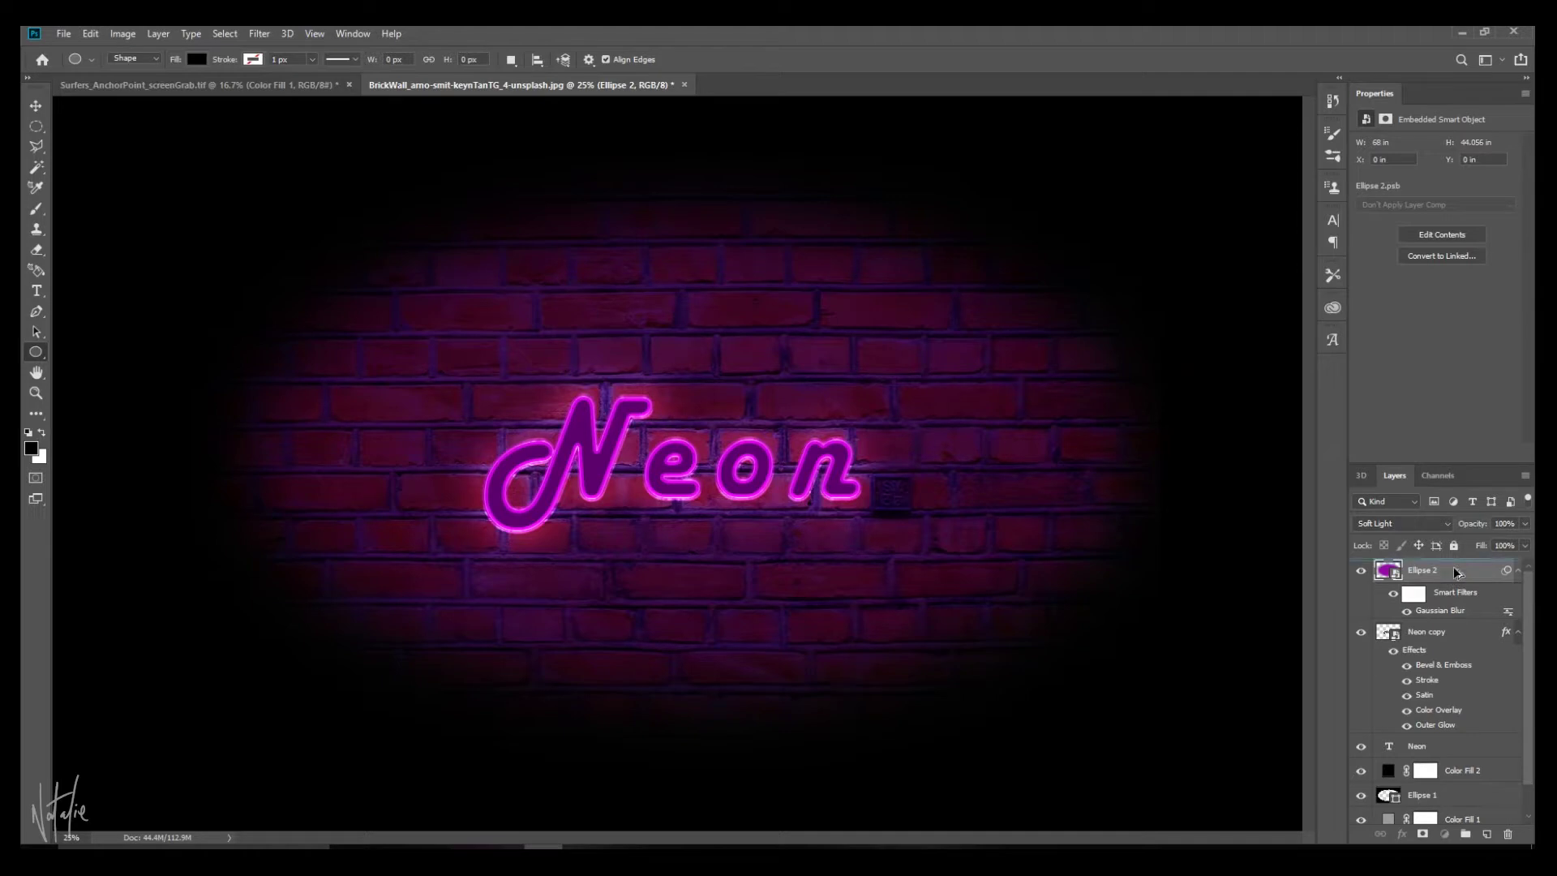
# - Duplicate the glow, shrink the copy onto the word Neon, and move it below Neon
pyautogui.hotkey('ctrl', 'j')
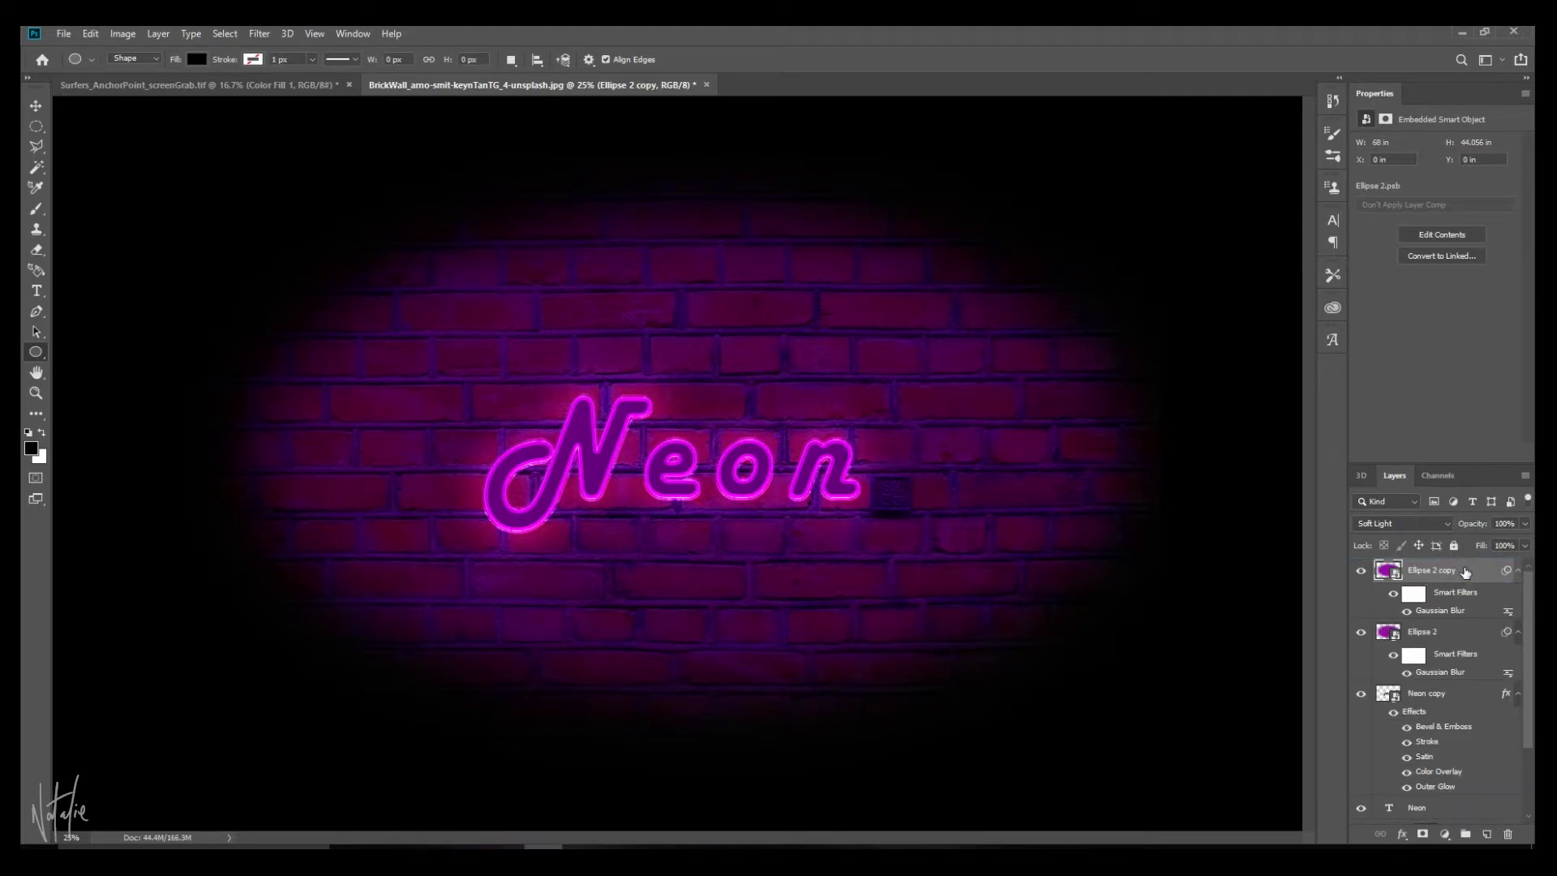
pyautogui.hotkey('ctrl', 't')
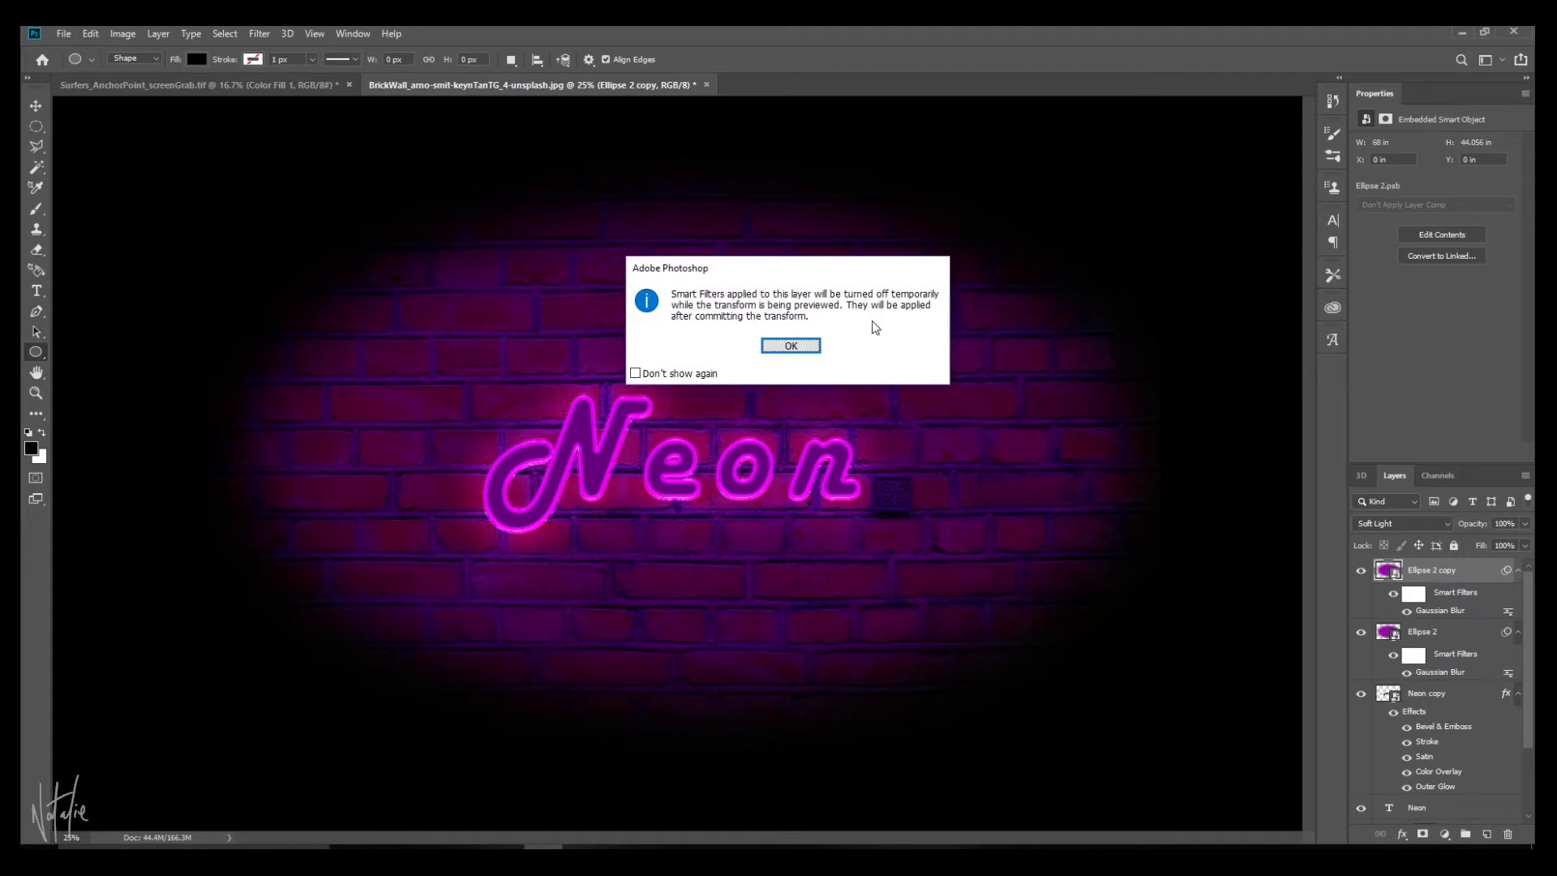
pyautogui.click(789, 346)
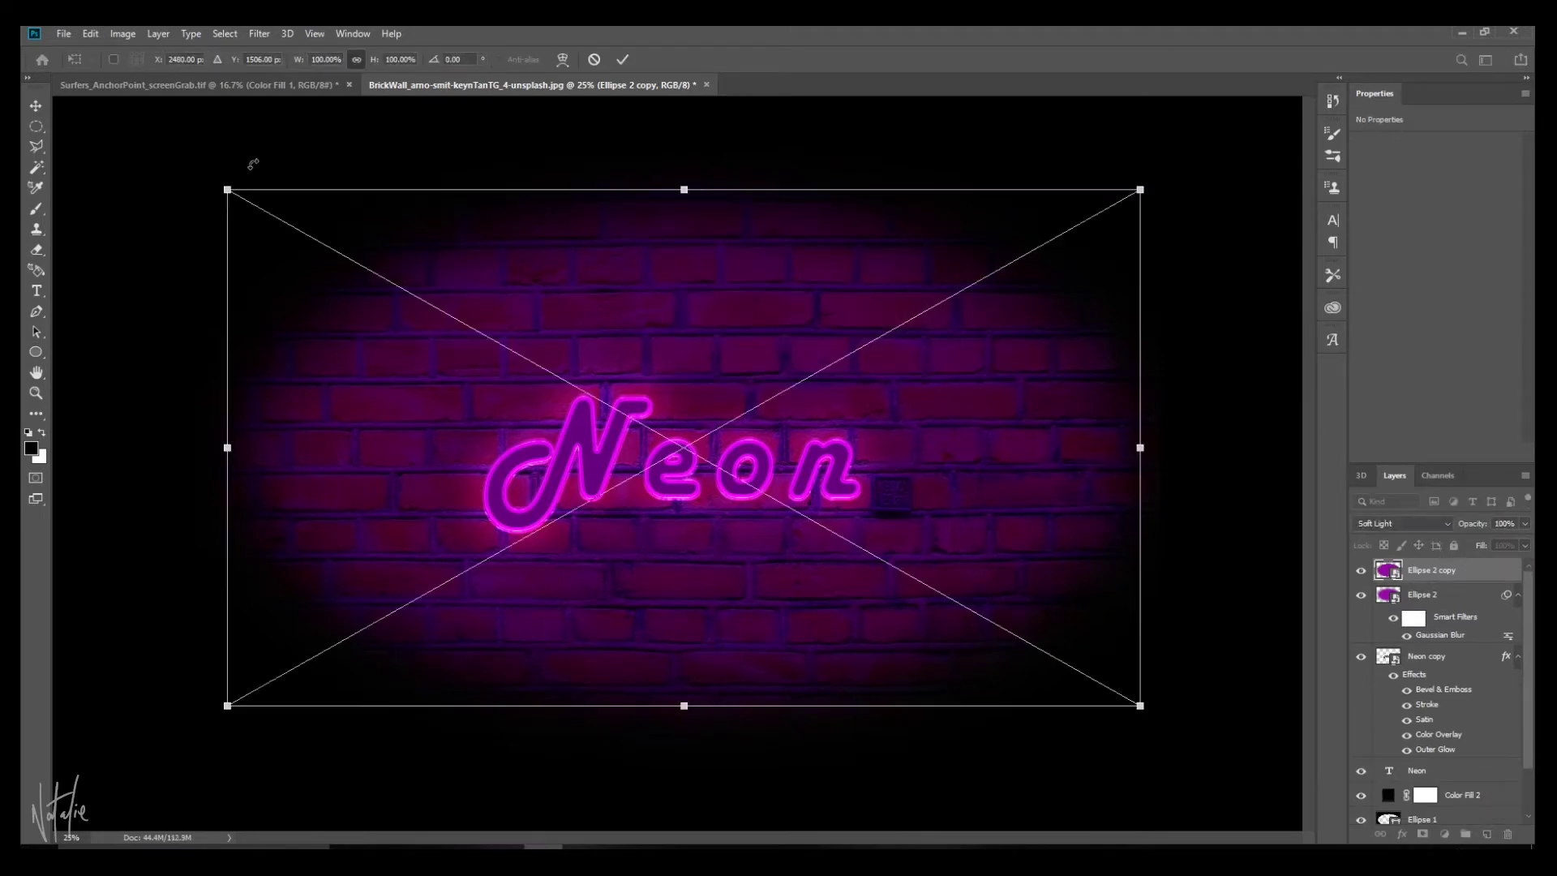
pyautogui.moveTo(225, 191); pyautogui.dragTo(446, 324)
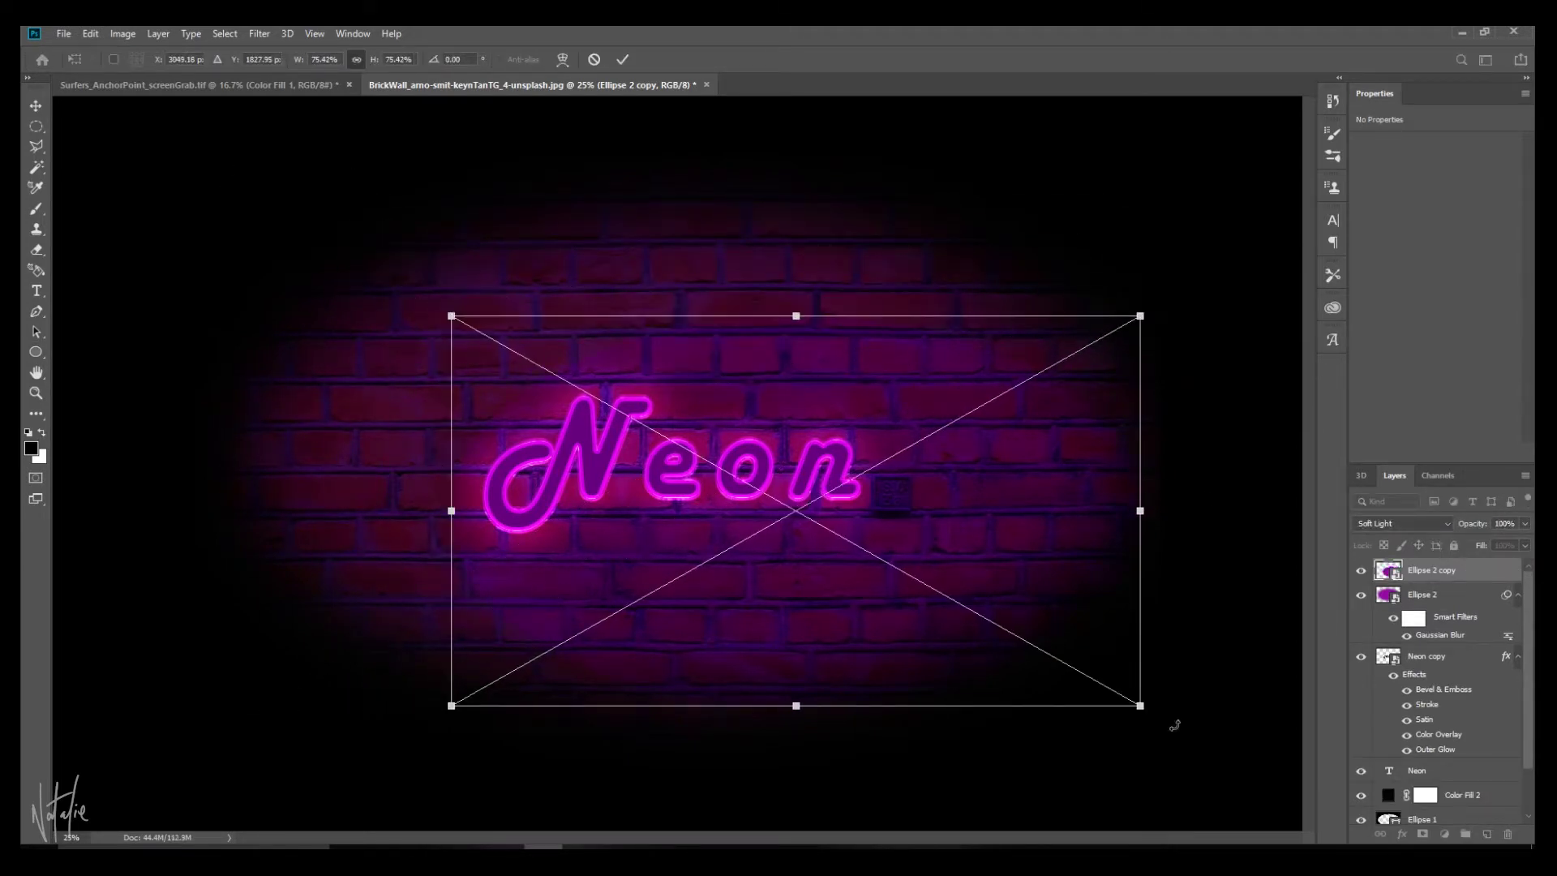
pyautogui.moveTo(1145, 710); pyautogui.dragTo(923, 590)
pyautogui.moveTo(704, 487); pyautogui.dragTo(707, 506)
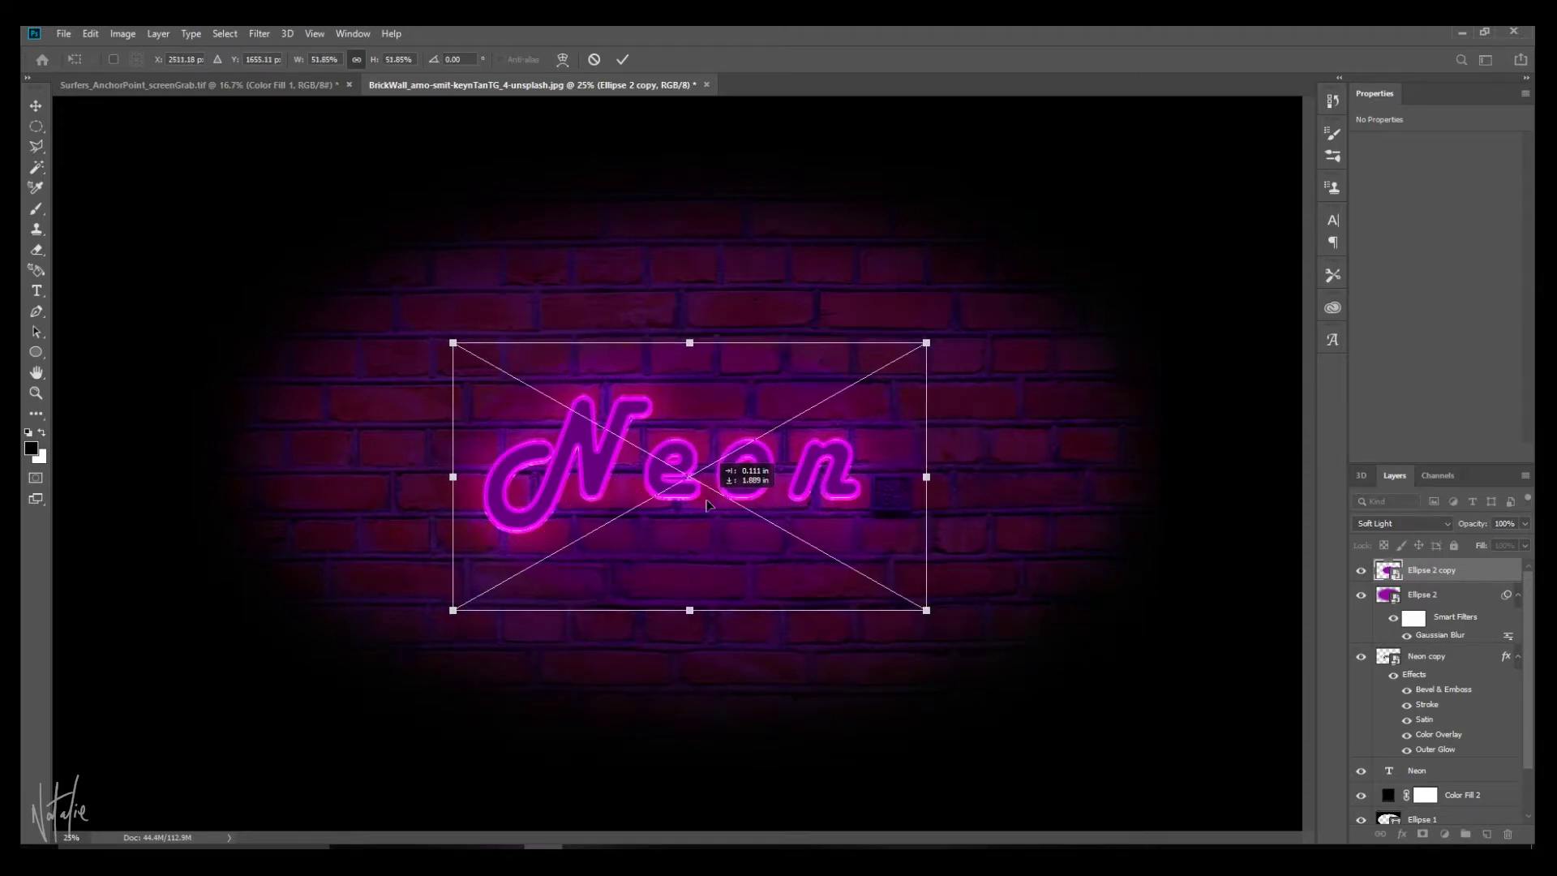
pyautogui.moveTo(689, 610); pyautogui.dragTo(687, 599)
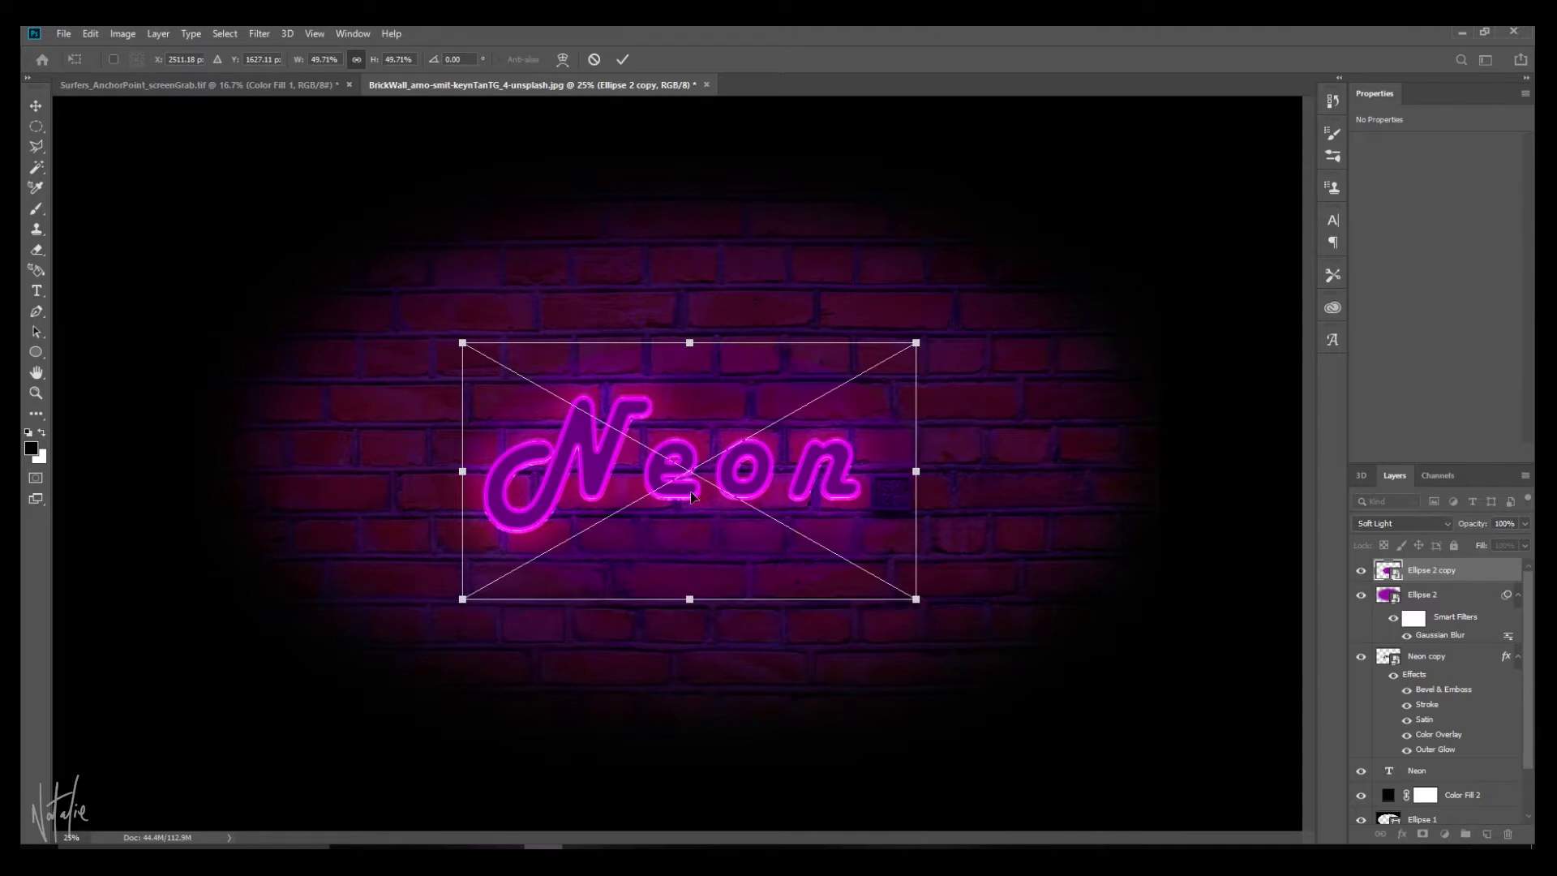
pyautogui.moveTo(691, 497); pyautogui.dragTo(682, 523)
pyautogui.press('u')
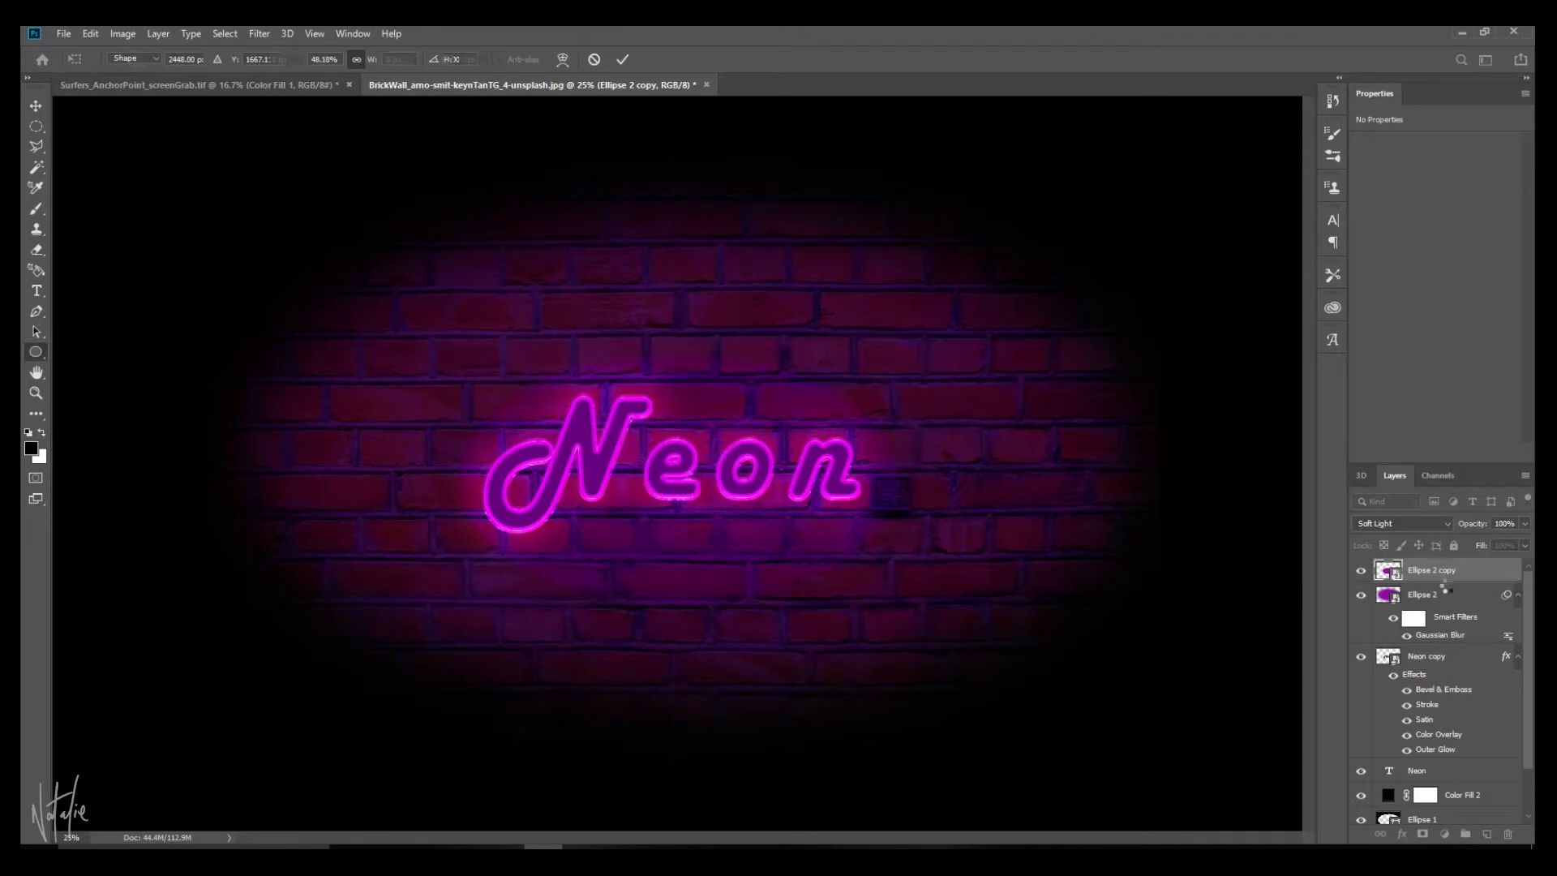
pyautogui.moveTo(1452, 625); pyautogui.dragTo(1463, 824)
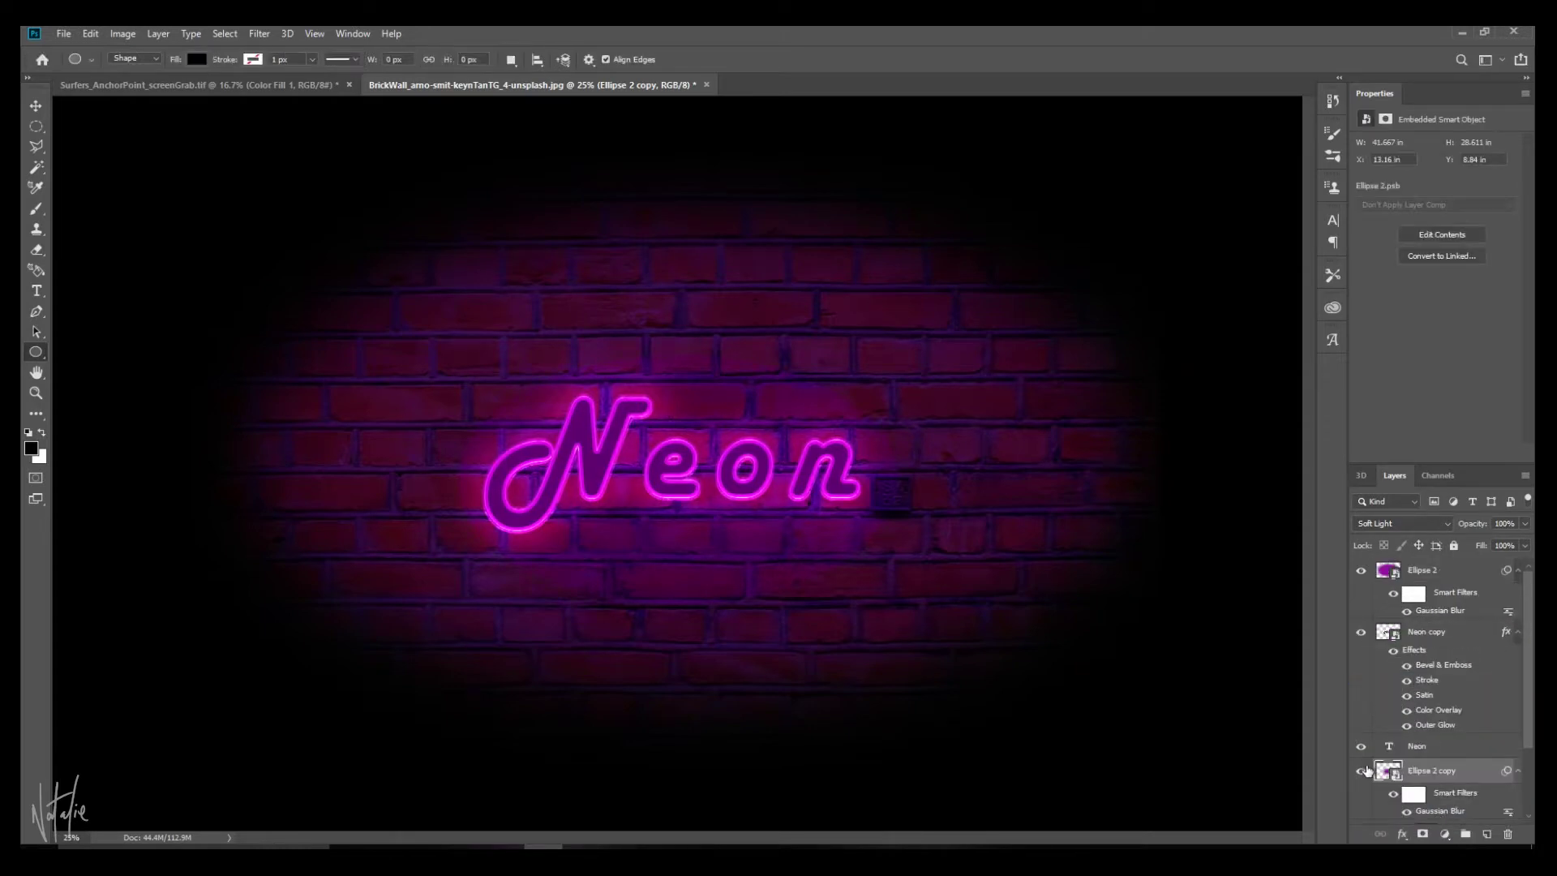
pyautogui.click(1527, 523)
# - Set the small glow to 73% opacity and hide the original Neon layer
pyautogui.click(1525, 524)
pyautogui.press('e')
pyautogui.click(1460, 641)
# - Drop Neon copy's Color Overlay opacity to 0% so the letters turn black
pyautogui.doubleClick(1460, 642)
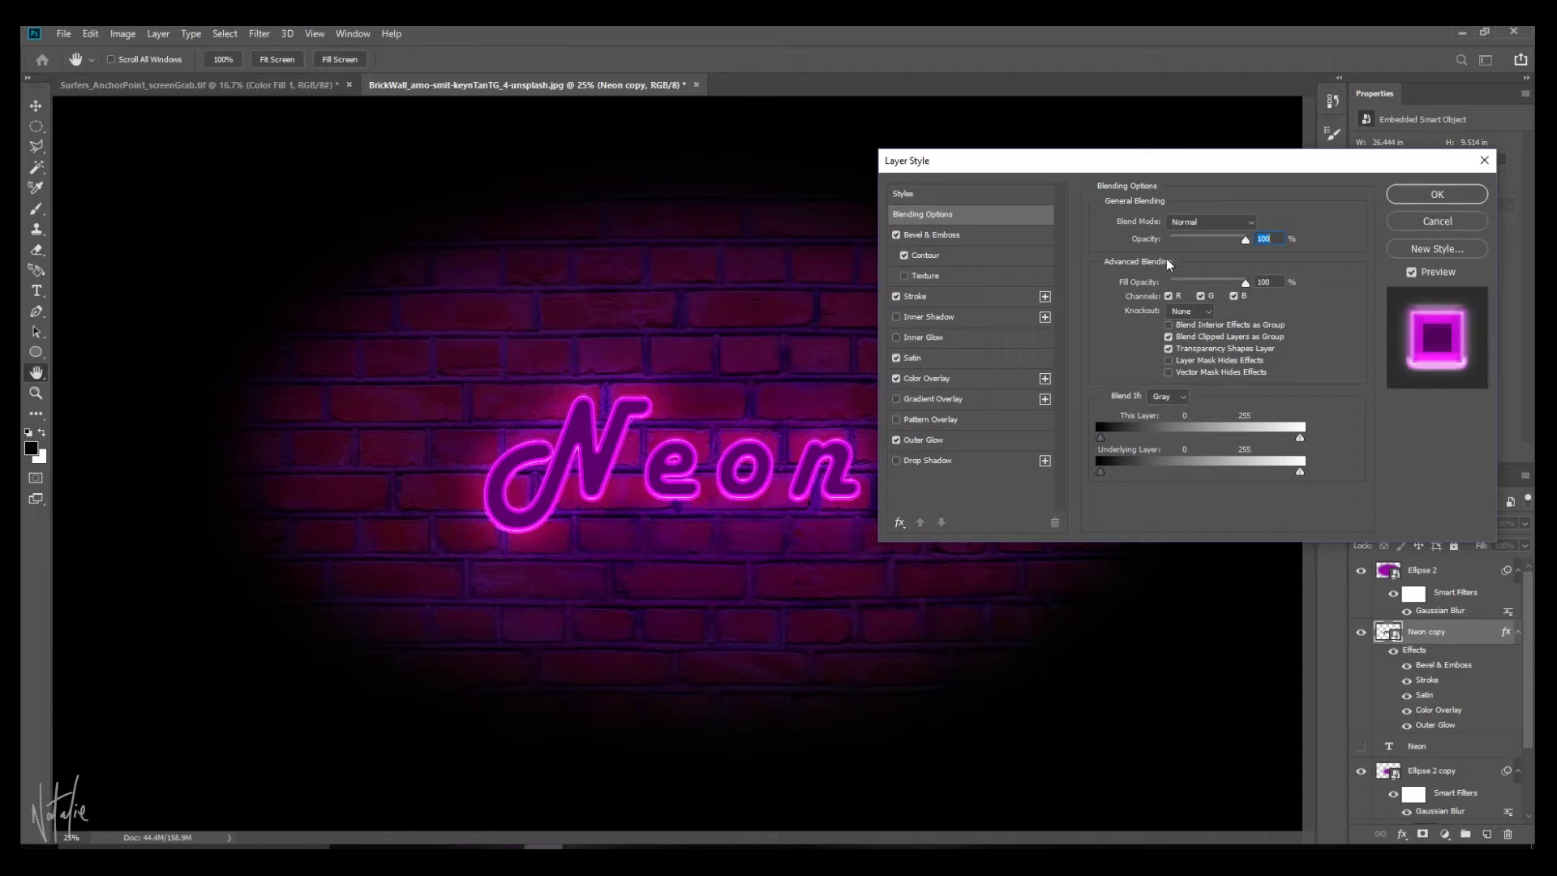
pyautogui.click(970, 381)
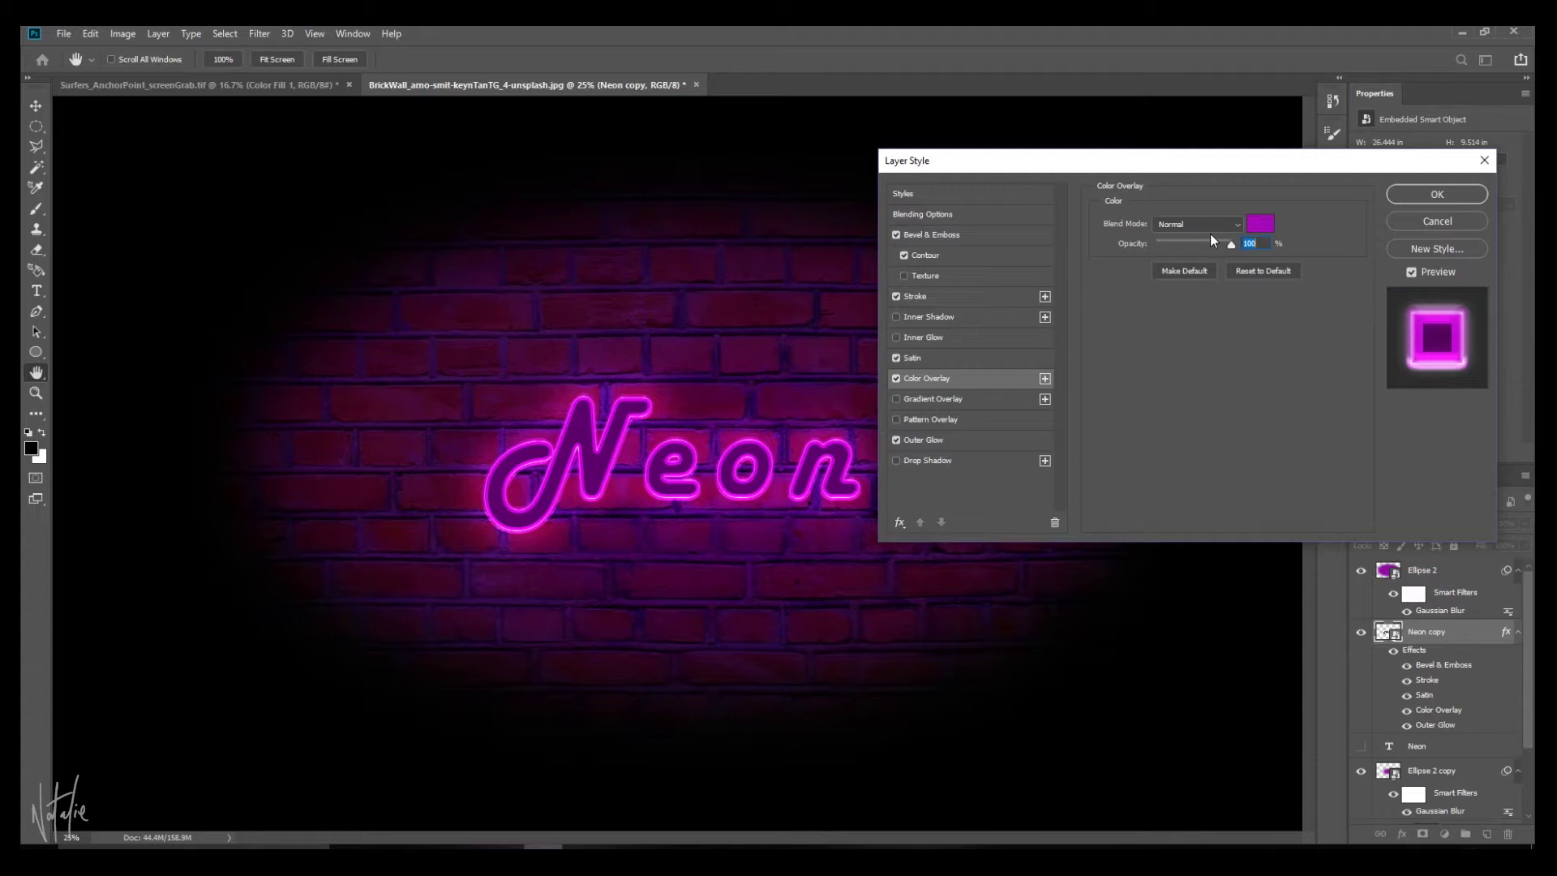
pyautogui.moveTo(1232, 246); pyautogui.dragTo(1074, 258)
pyautogui.click(1437, 196)
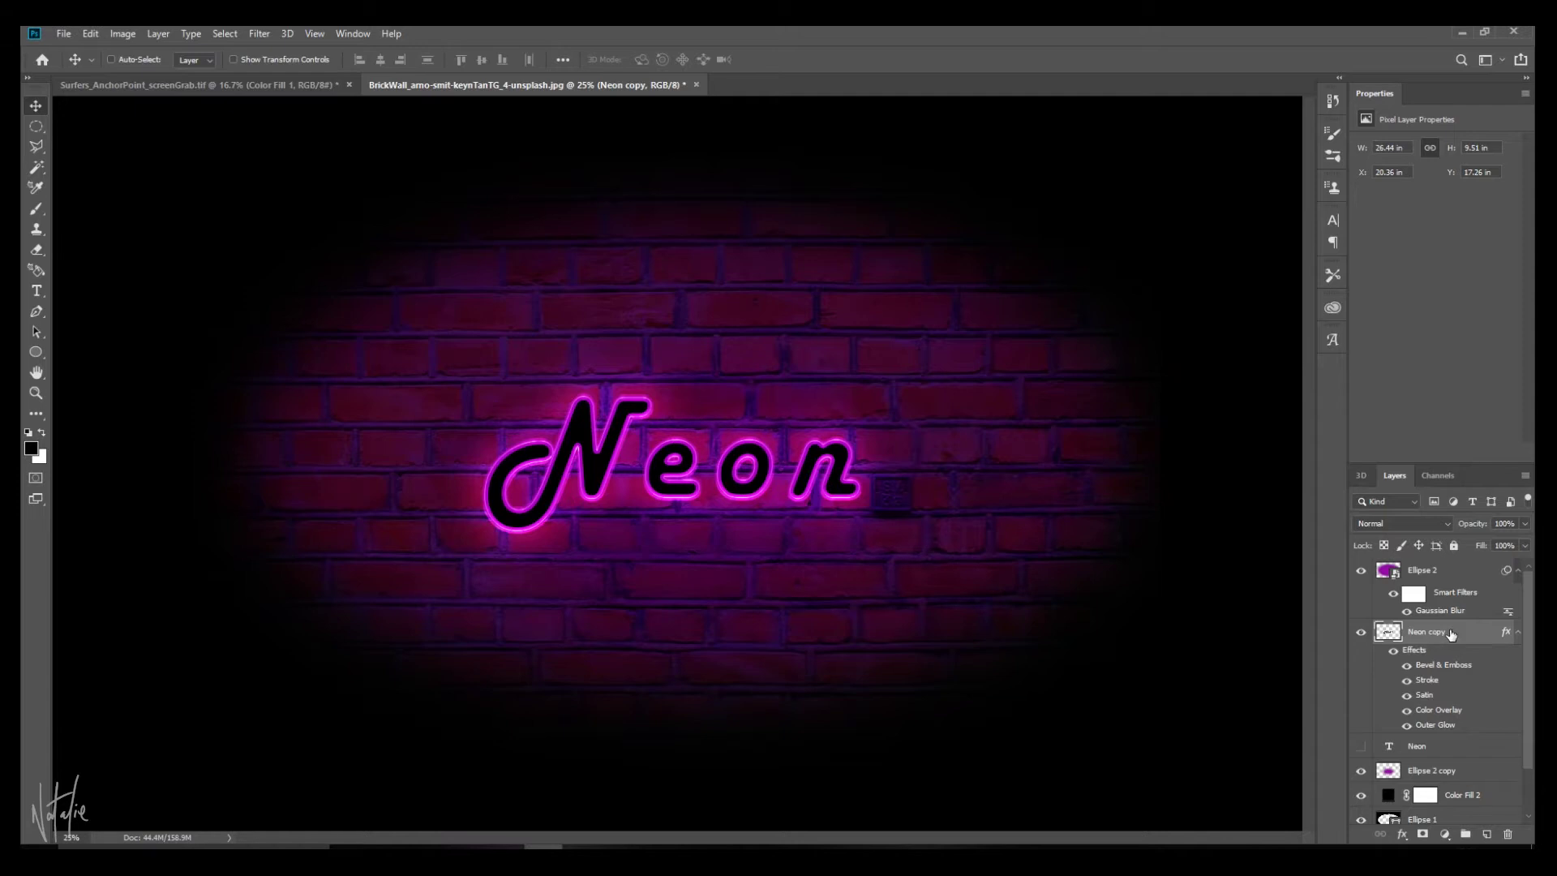
# - Set Neon copy's blending options to Screen blend mode with Deep knockout
pyautogui.doubleClick(1470, 641)
pyautogui.click(1207, 220)
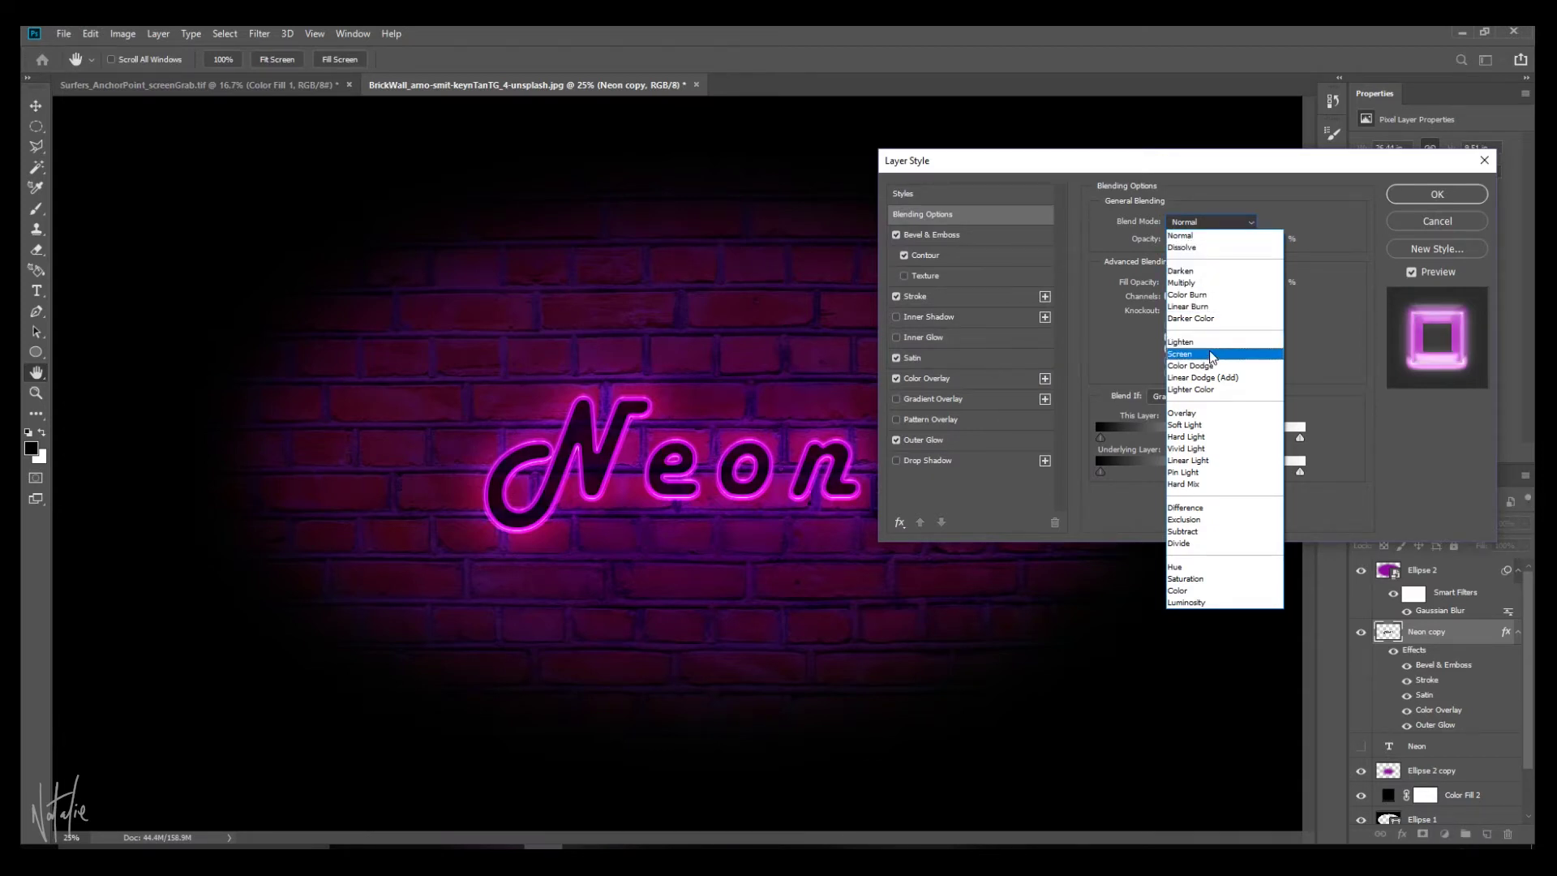
pyautogui.click(1211, 355)
pyautogui.click(1208, 313)
pyautogui.click(1189, 349)
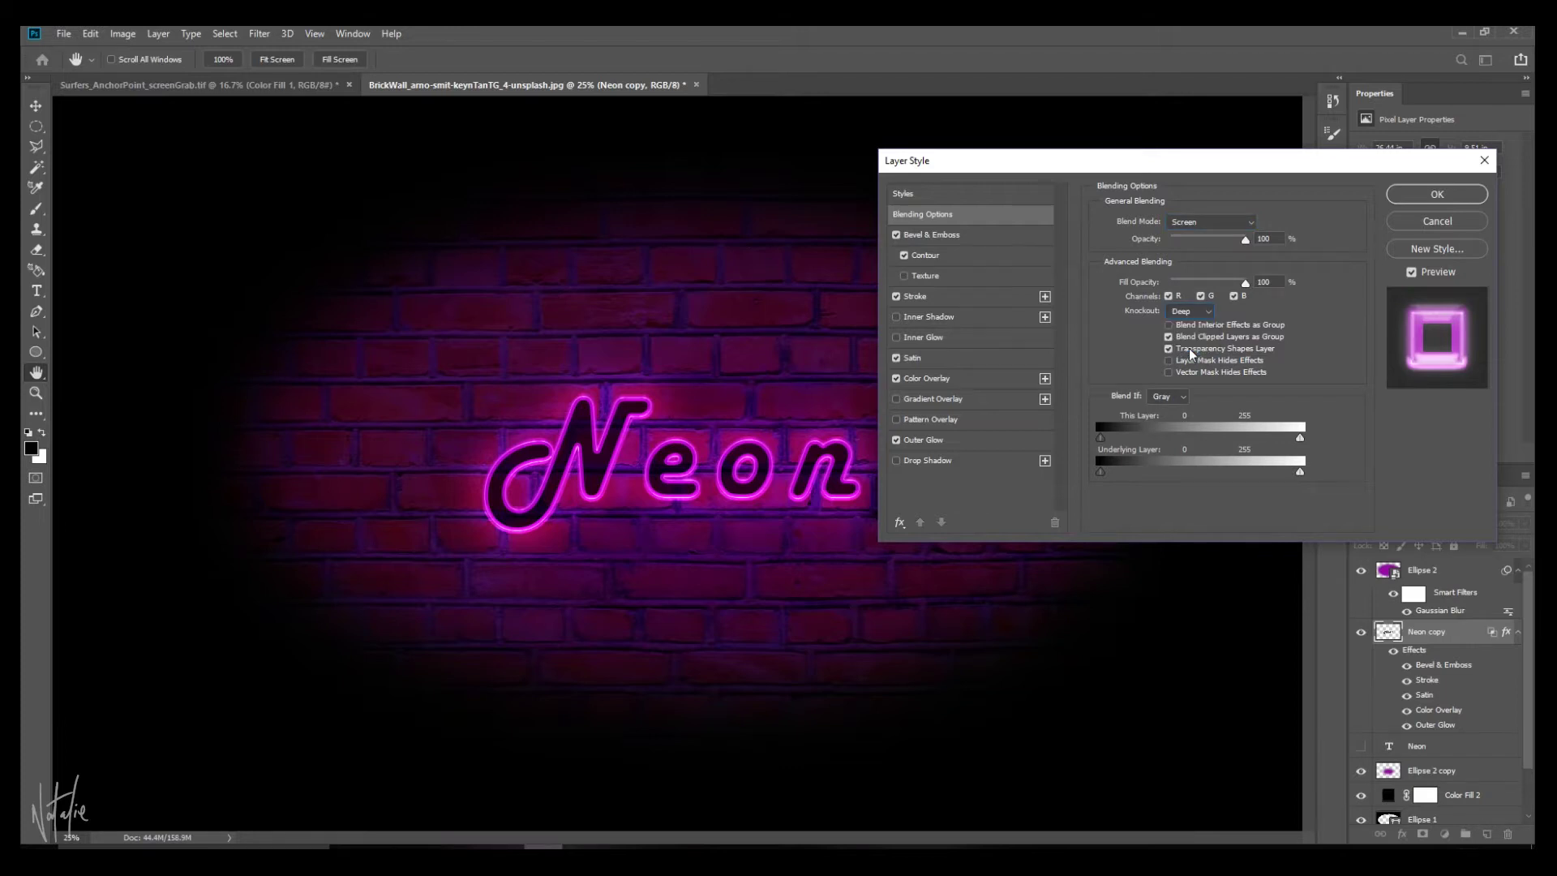
pyautogui.click(1425, 193)
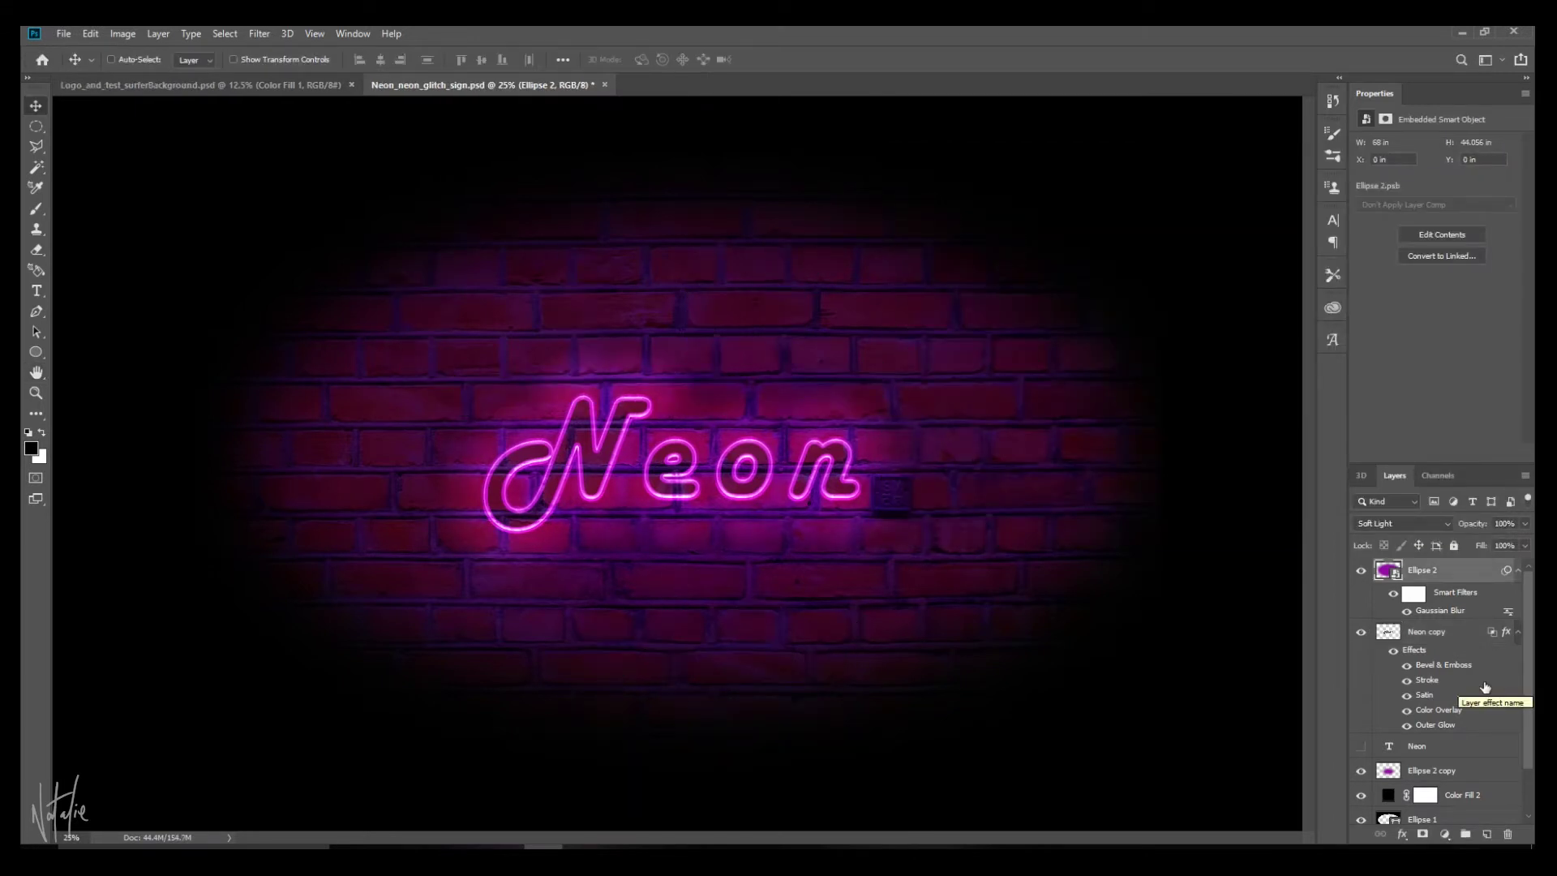
# - Select Ellipse 1 and scale the lit oval smaller from its corners
pyautogui.scroll(-2, 1485, 687)
pyautogui.click(1466, 767)
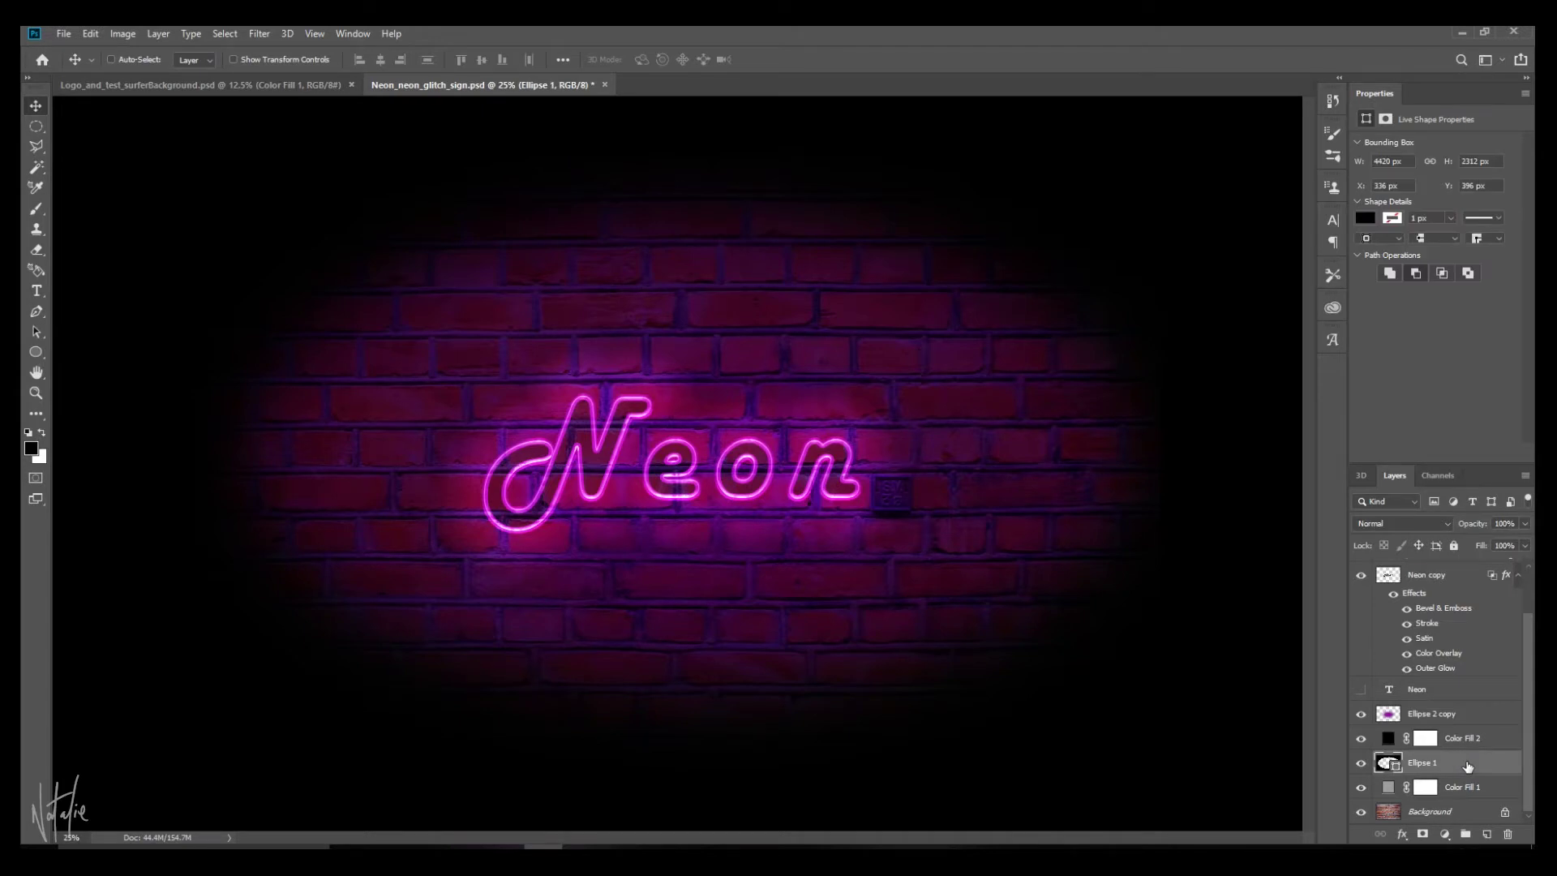
pyautogui.hotkey('ctrl', 't')
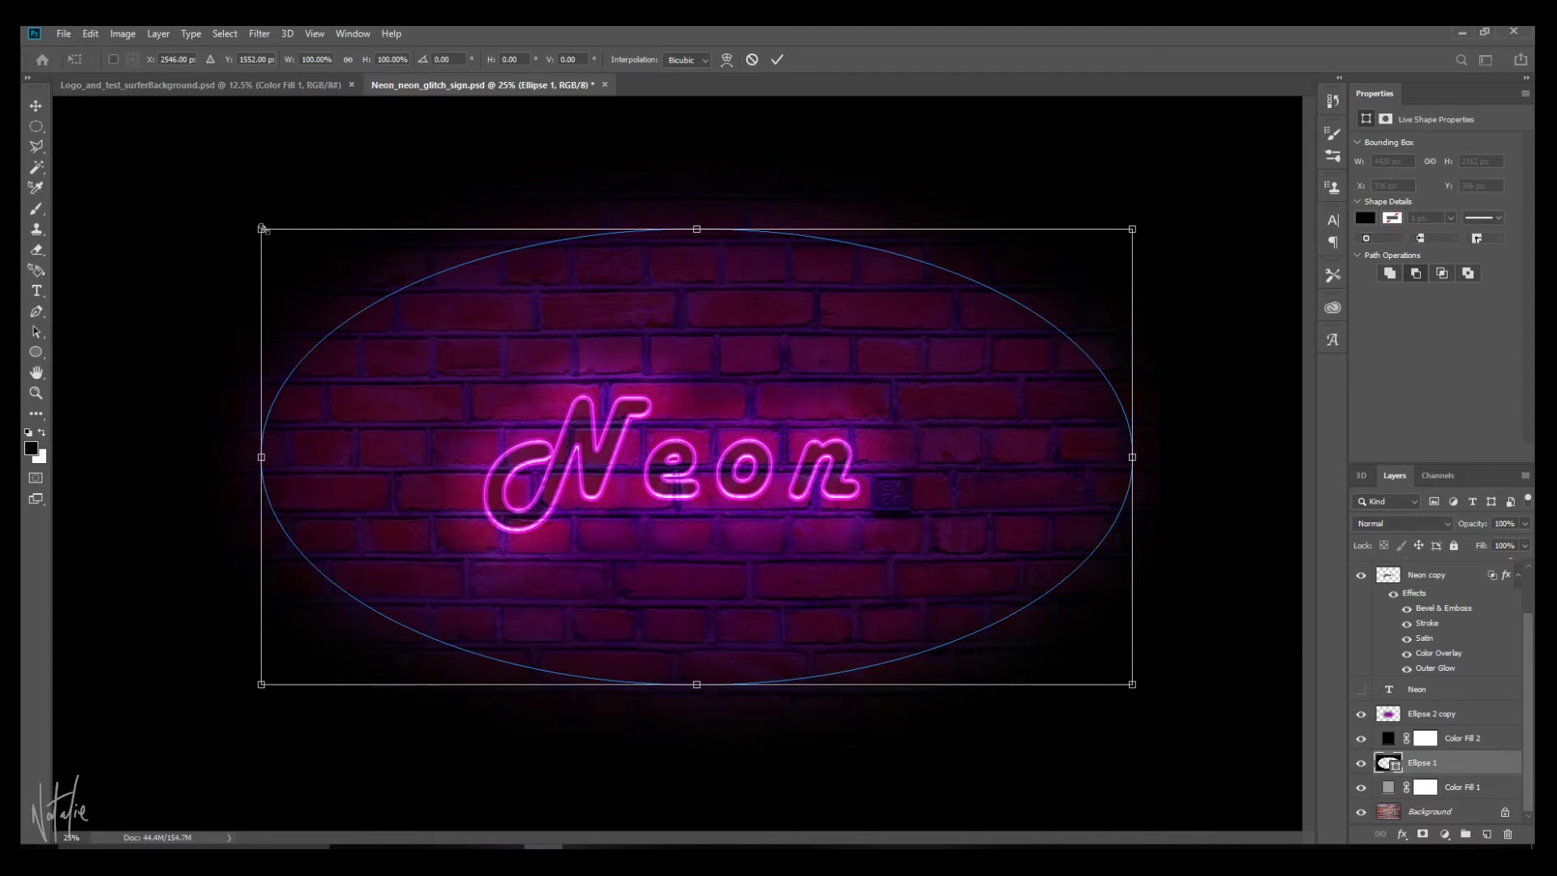
pyautogui.moveTo(261, 229); pyautogui.dragTo(320, 267)
pyautogui.moveTo(1135, 683); pyautogui.dragTo(1085, 644)
pyautogui.moveTo(319, 645); pyautogui.dragTo(375, 632)
pyautogui.press('Return')
# - Shrink Ellipse 1 further from its corner and right side, then select Ellipse 2
pyautogui.hotkey('ctrl', 't')
pyautogui.moveTo(1032, 657); pyautogui.dragTo(987, 616)
pyautogui.moveTo(987, 457)
pyautogui.mouseDown()
pyautogui.moveTo(984, 427)
pyautogui.moveTo(981, 461)
pyautogui.mouseUp()
pyautogui.press('Return')
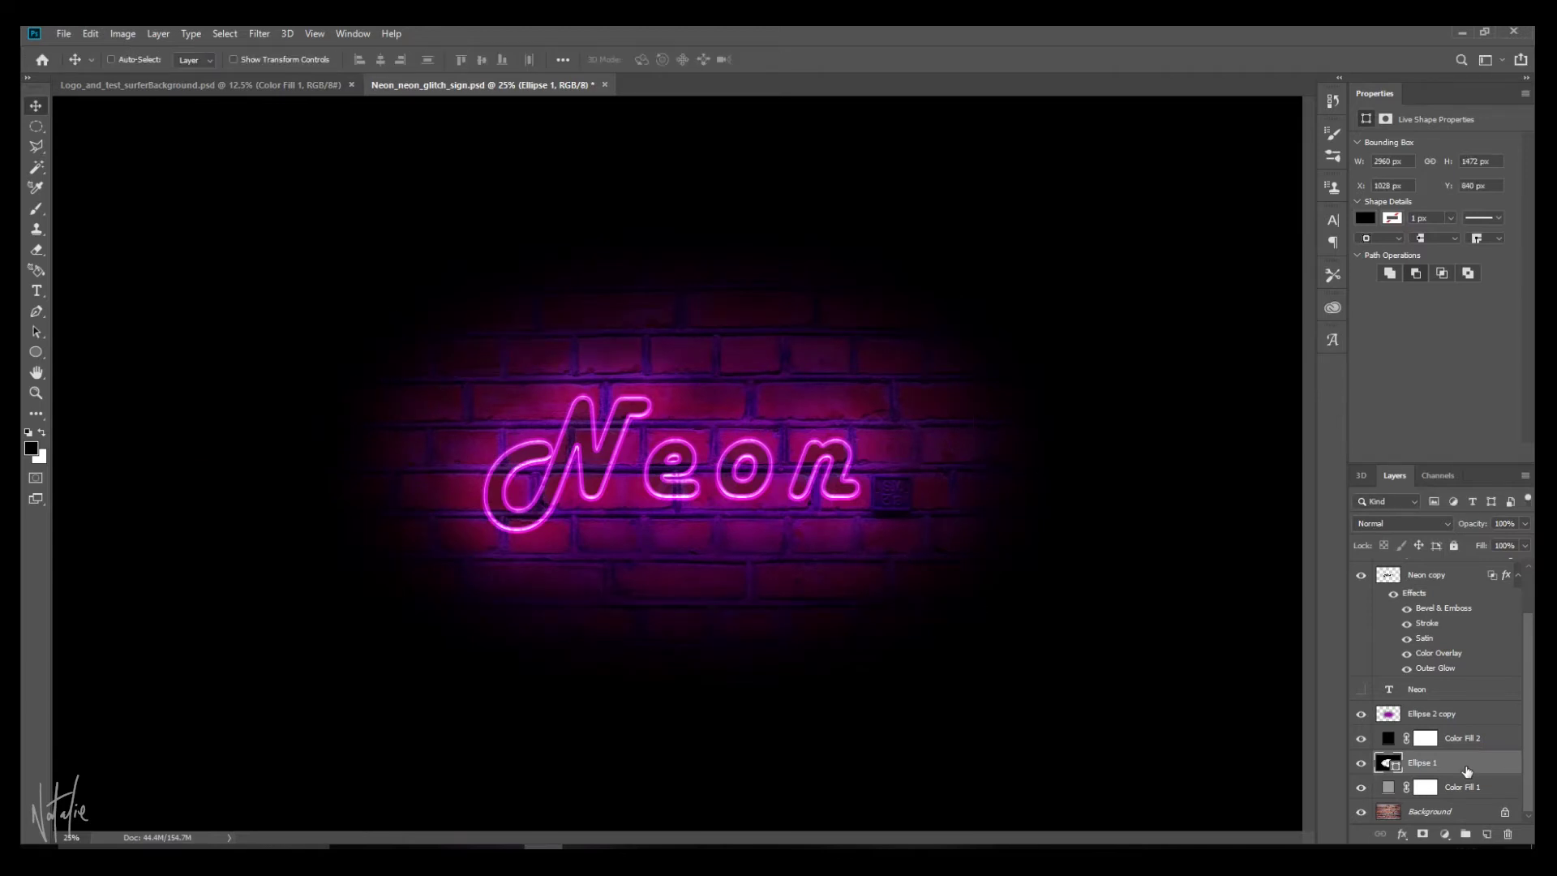
pyautogui.scroll(2, 1470, 766)
pyautogui.click(1465, 573)
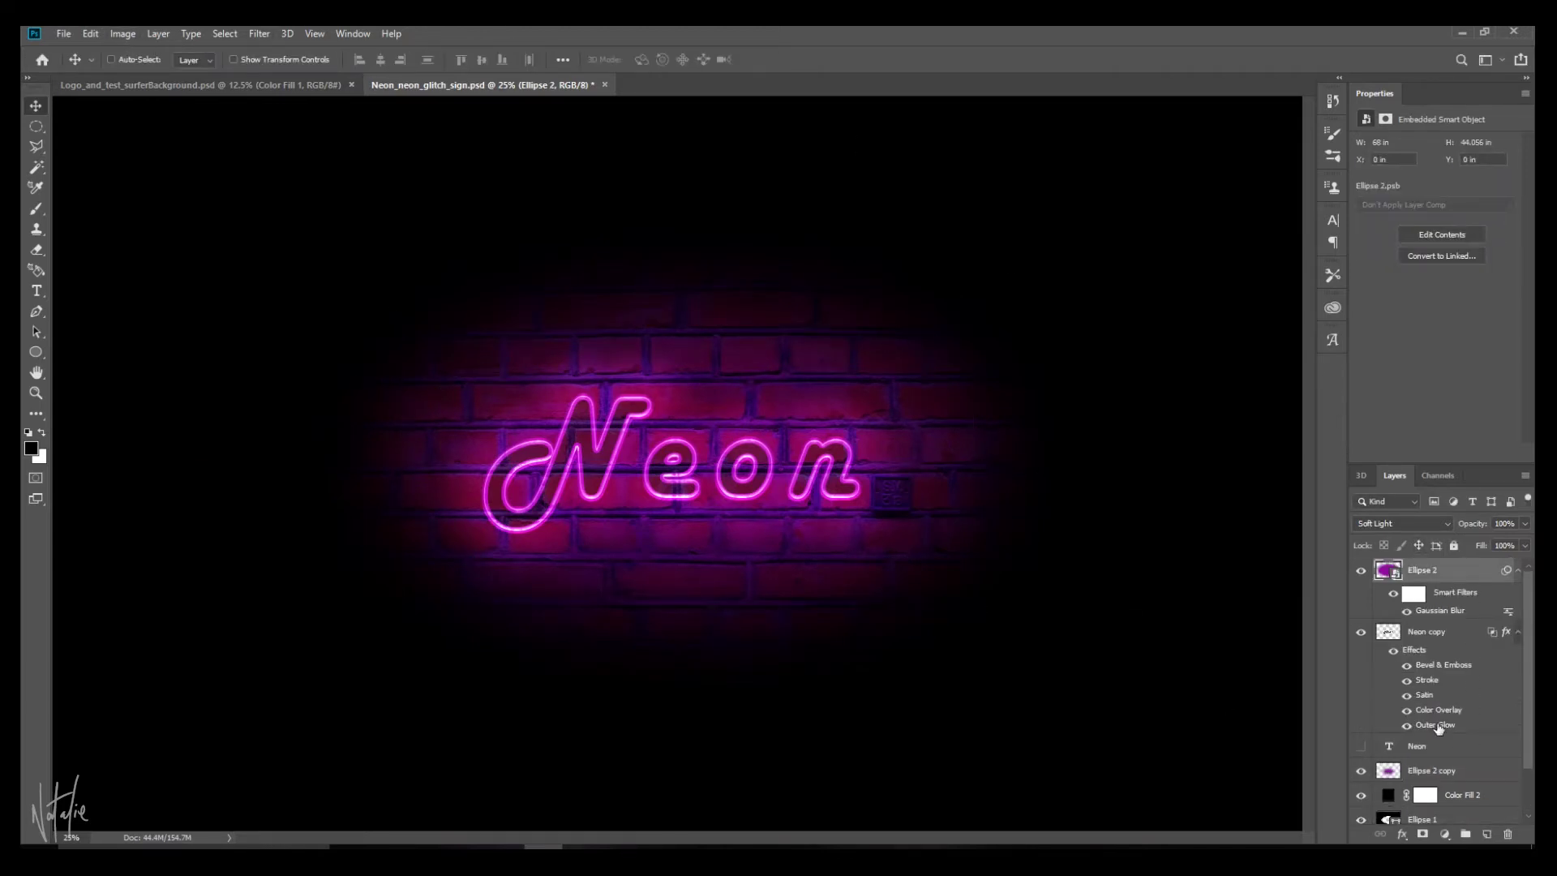
# - Add a Hue/Saturation adjustment layer on top with Hue -7, toggling it on and off to compare
pyautogui.click(154, 33)
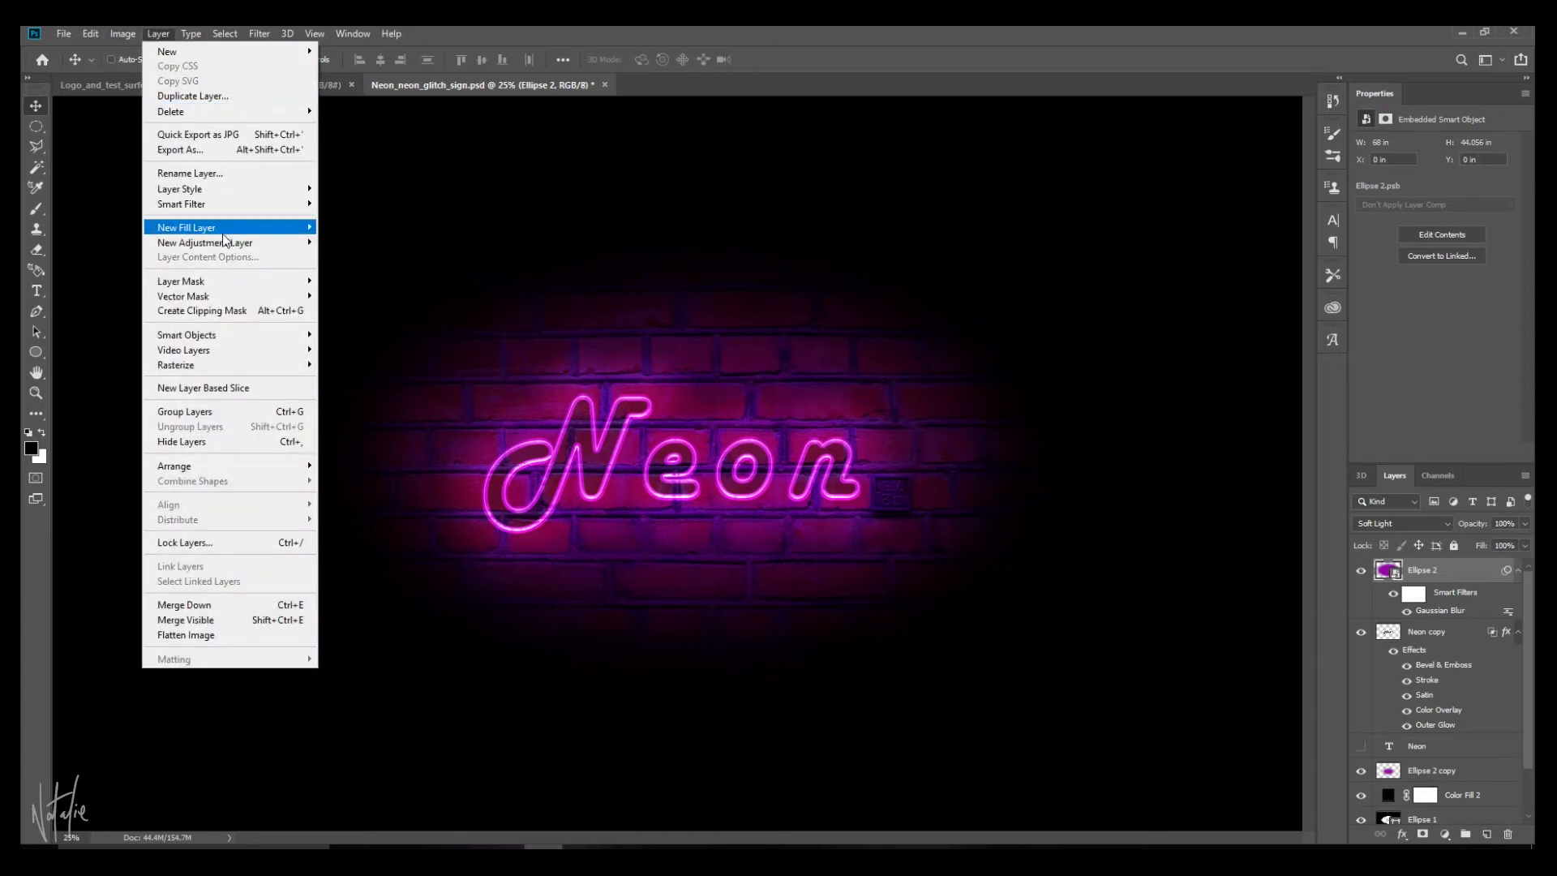
pyautogui.moveTo(224, 243)
pyautogui.click(381, 325)
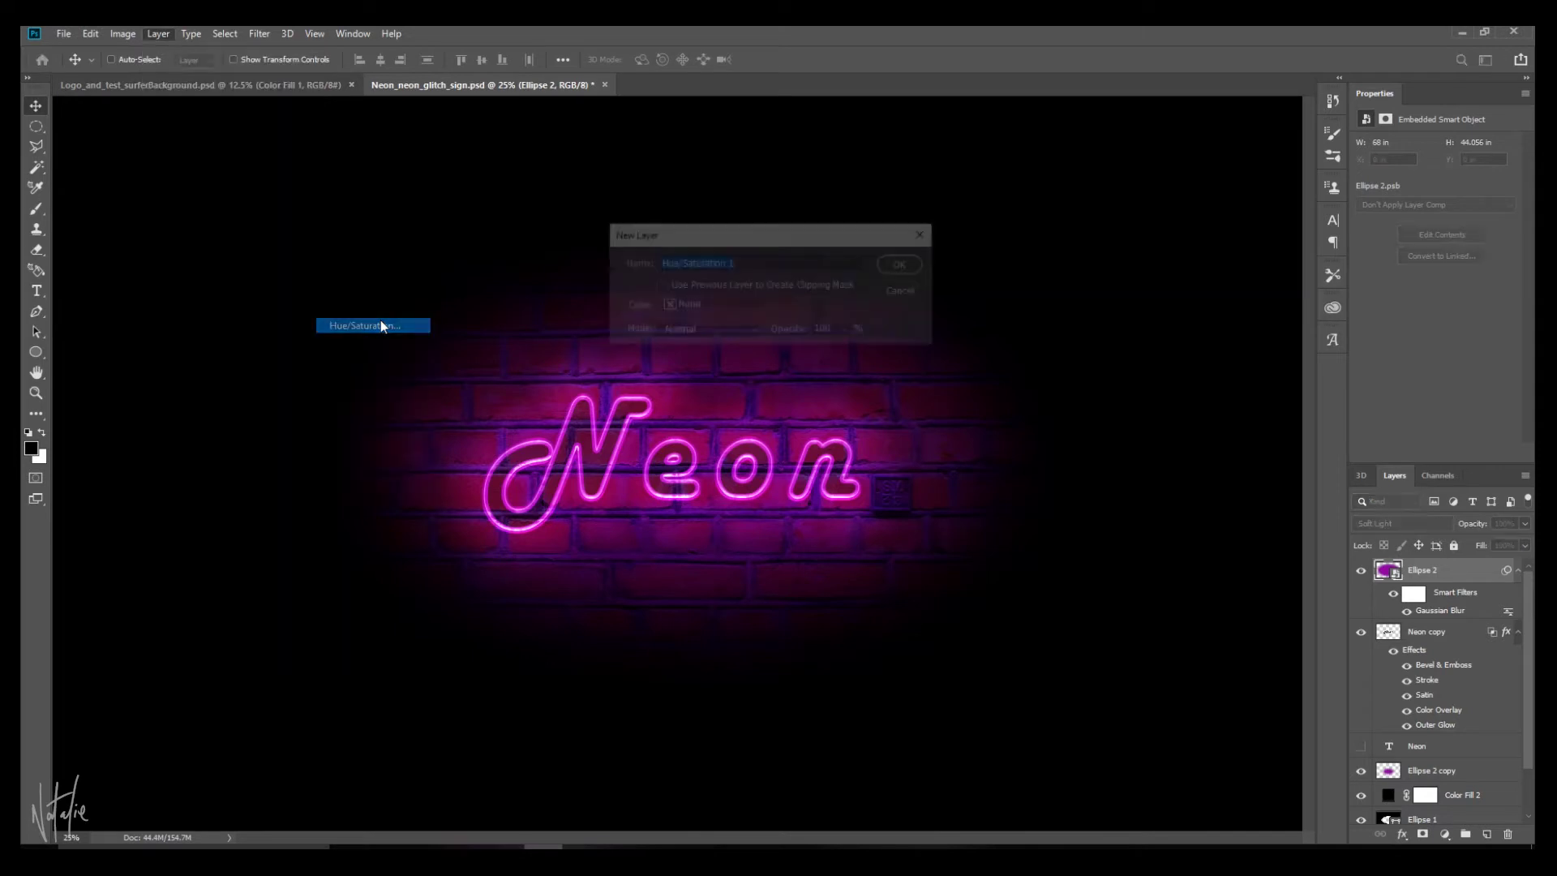
pyautogui.click(905, 266)
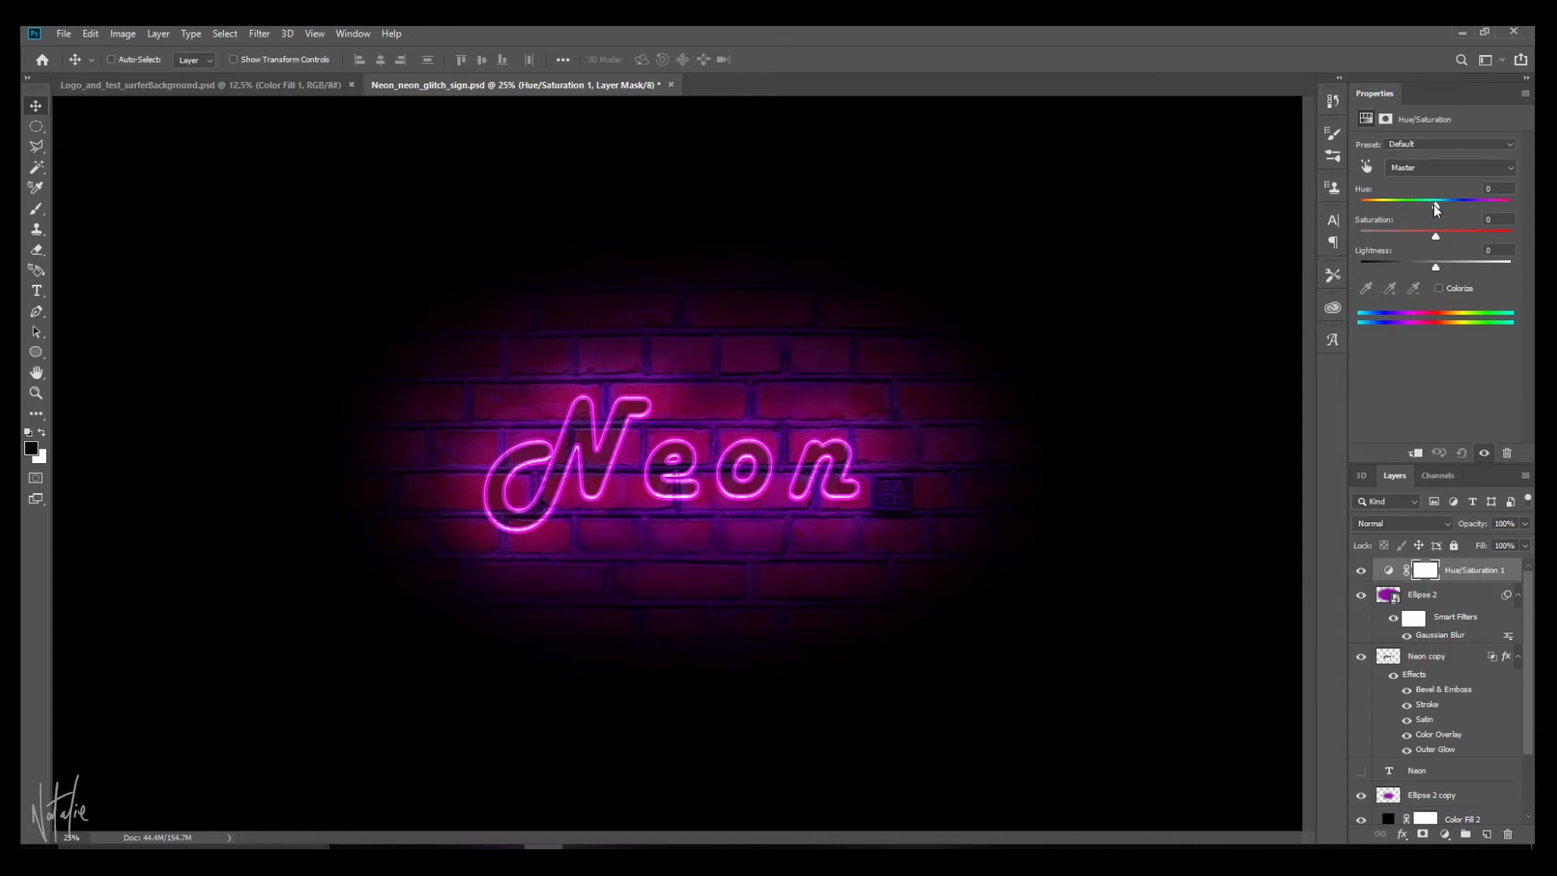
pyautogui.moveTo(1434, 208)
pyautogui.mouseDown()
pyautogui.moveTo(1389, 207)
pyautogui.moveTo(1476, 211)
pyautogui.moveTo(1456, 220)
pyautogui.mouseUp()
pyautogui.click(1361, 572)
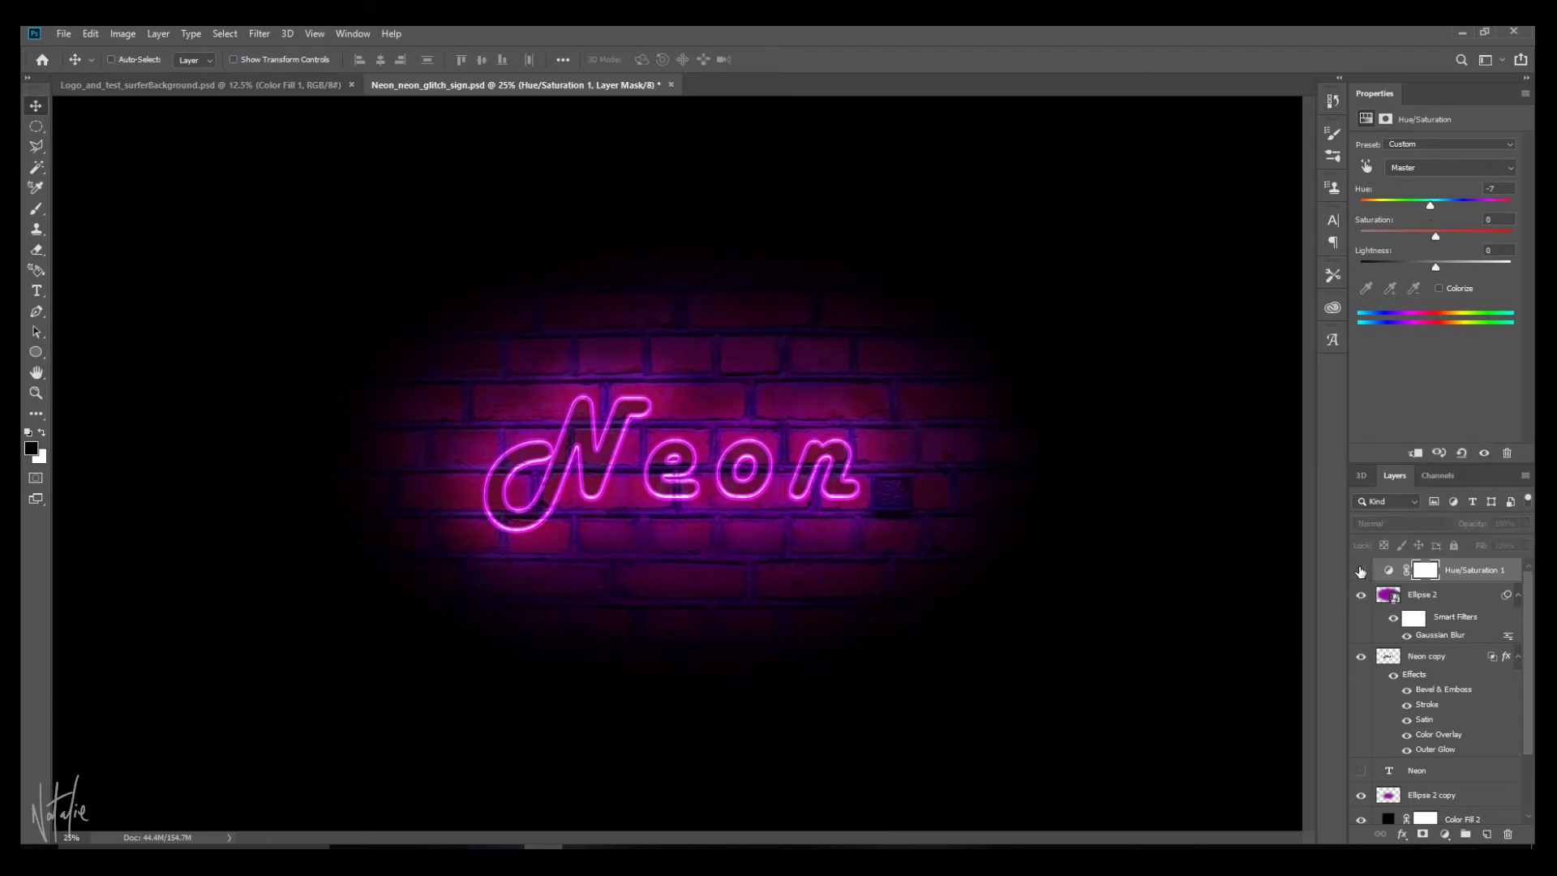
pyautogui.click(1361, 572)
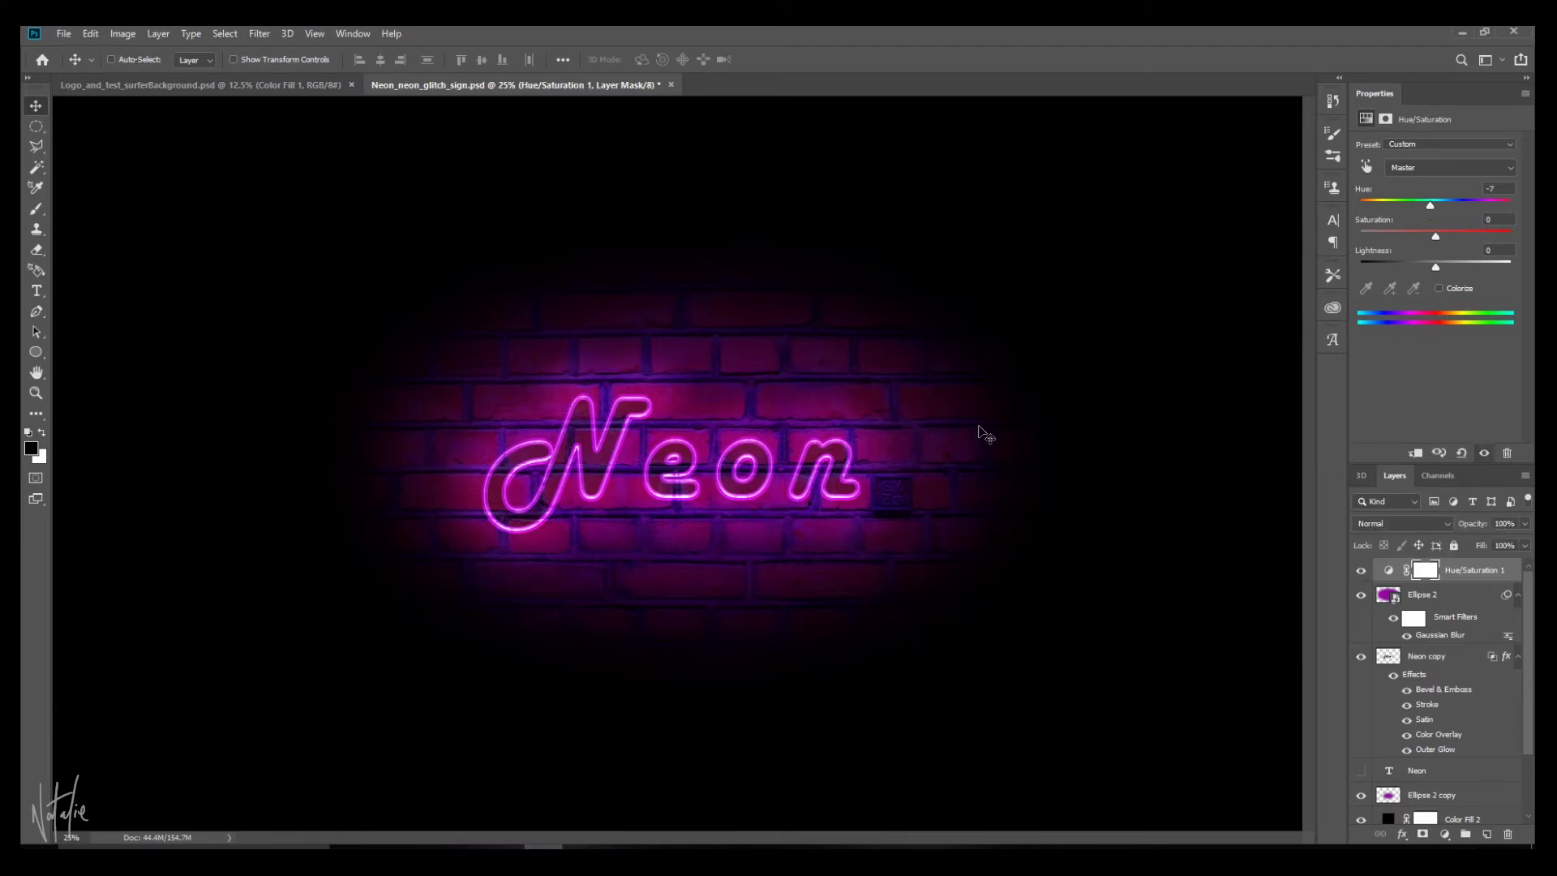
pyautogui.click(1487, 578)
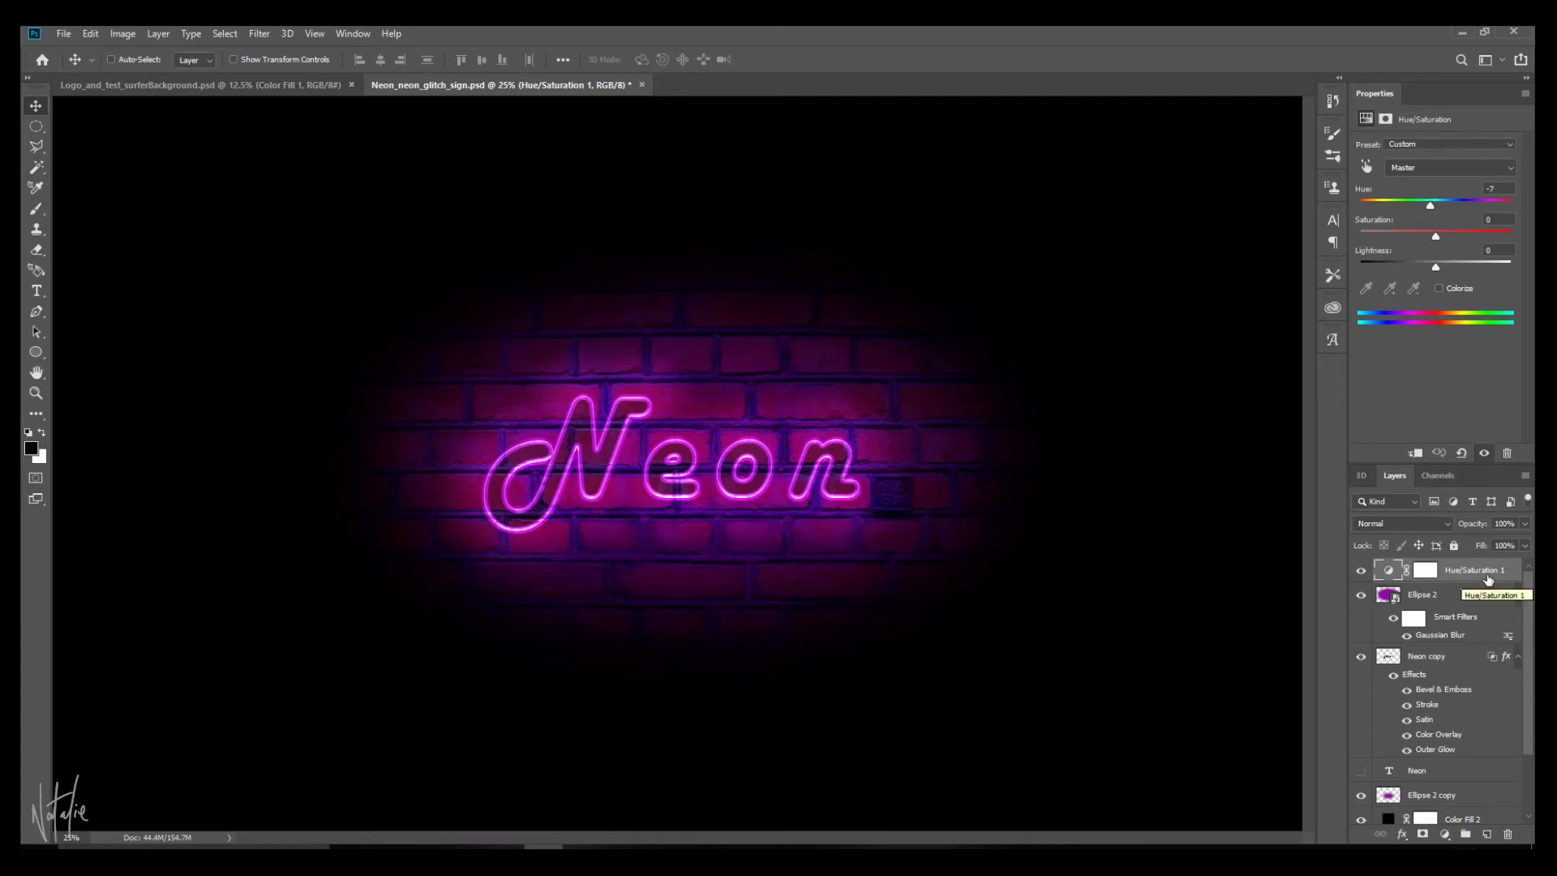
# - Export the image as a 100% quality JPG named Neon_neon_glitch_sign_1.jpg
pyautogui.click(64, 33)
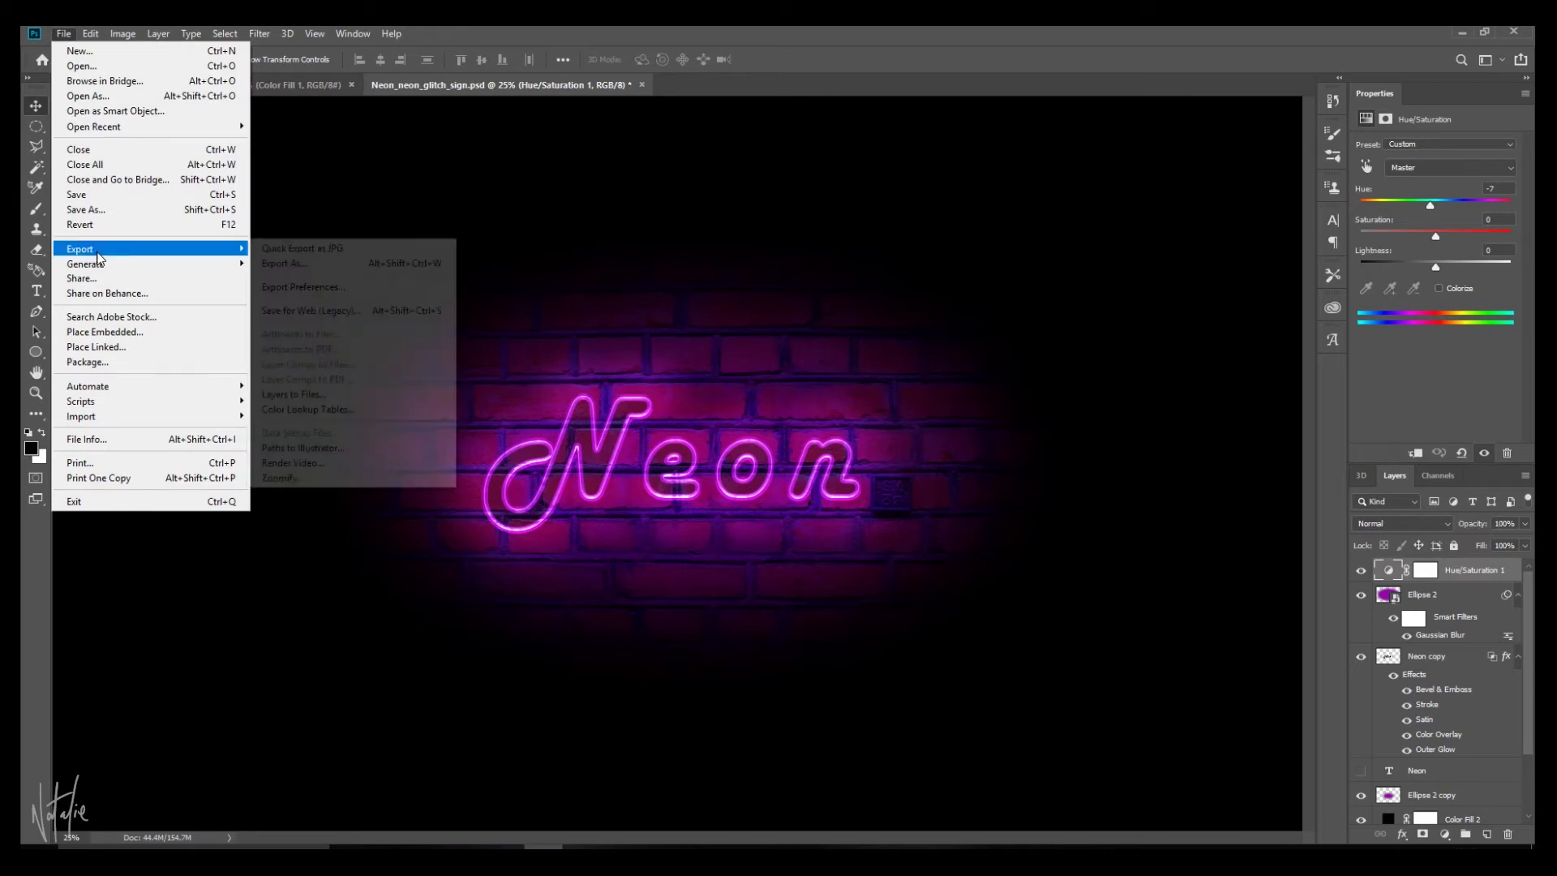
pyautogui.moveTo(140, 253)
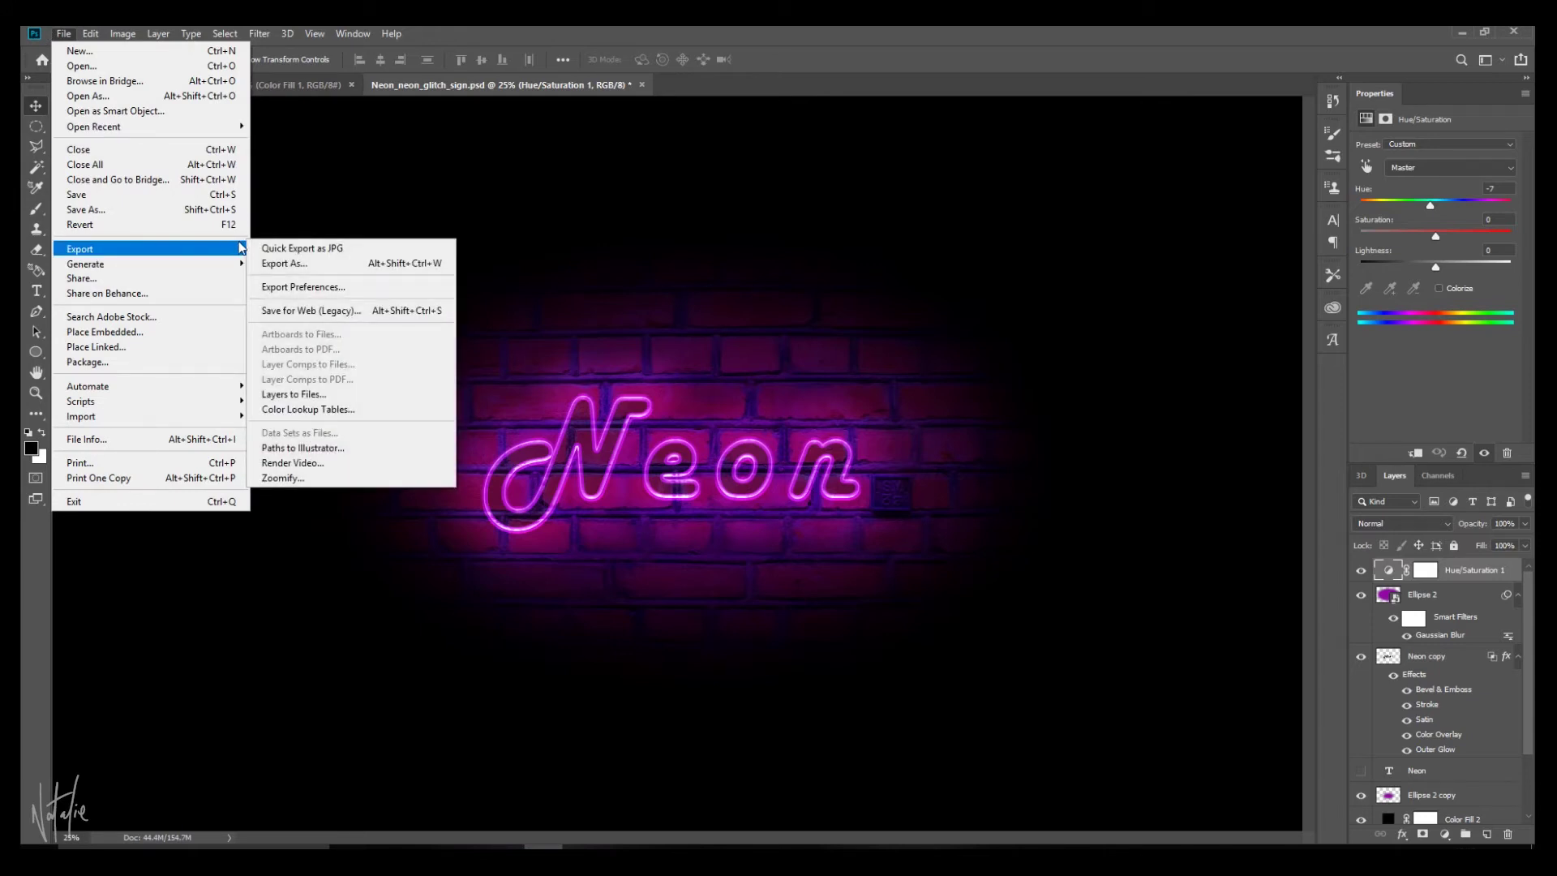
pyautogui.click(341, 264)
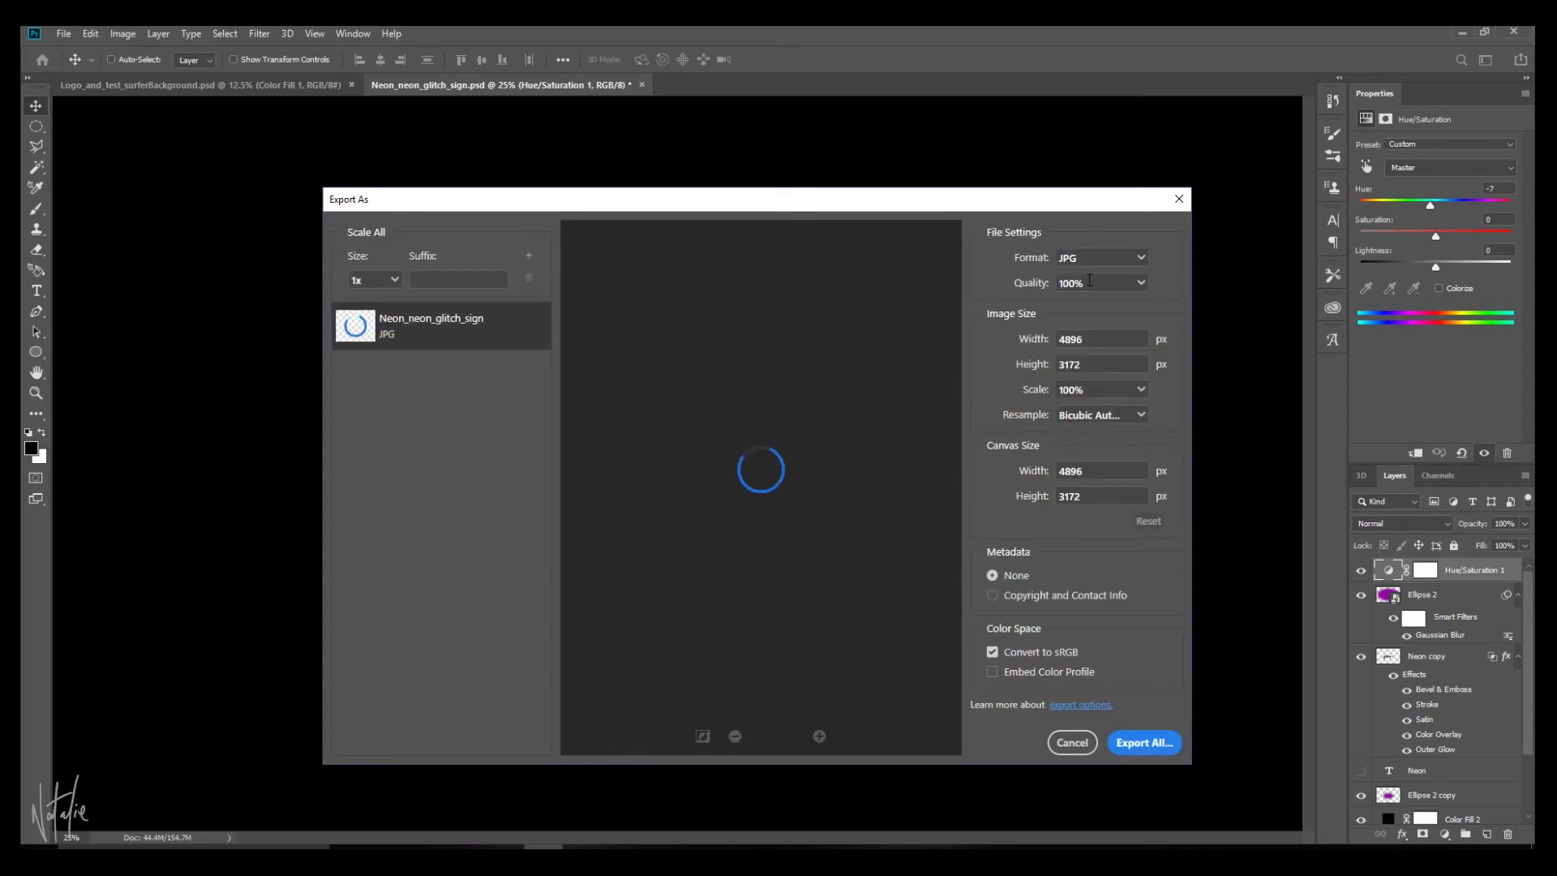
pyautogui.click(1138, 743)
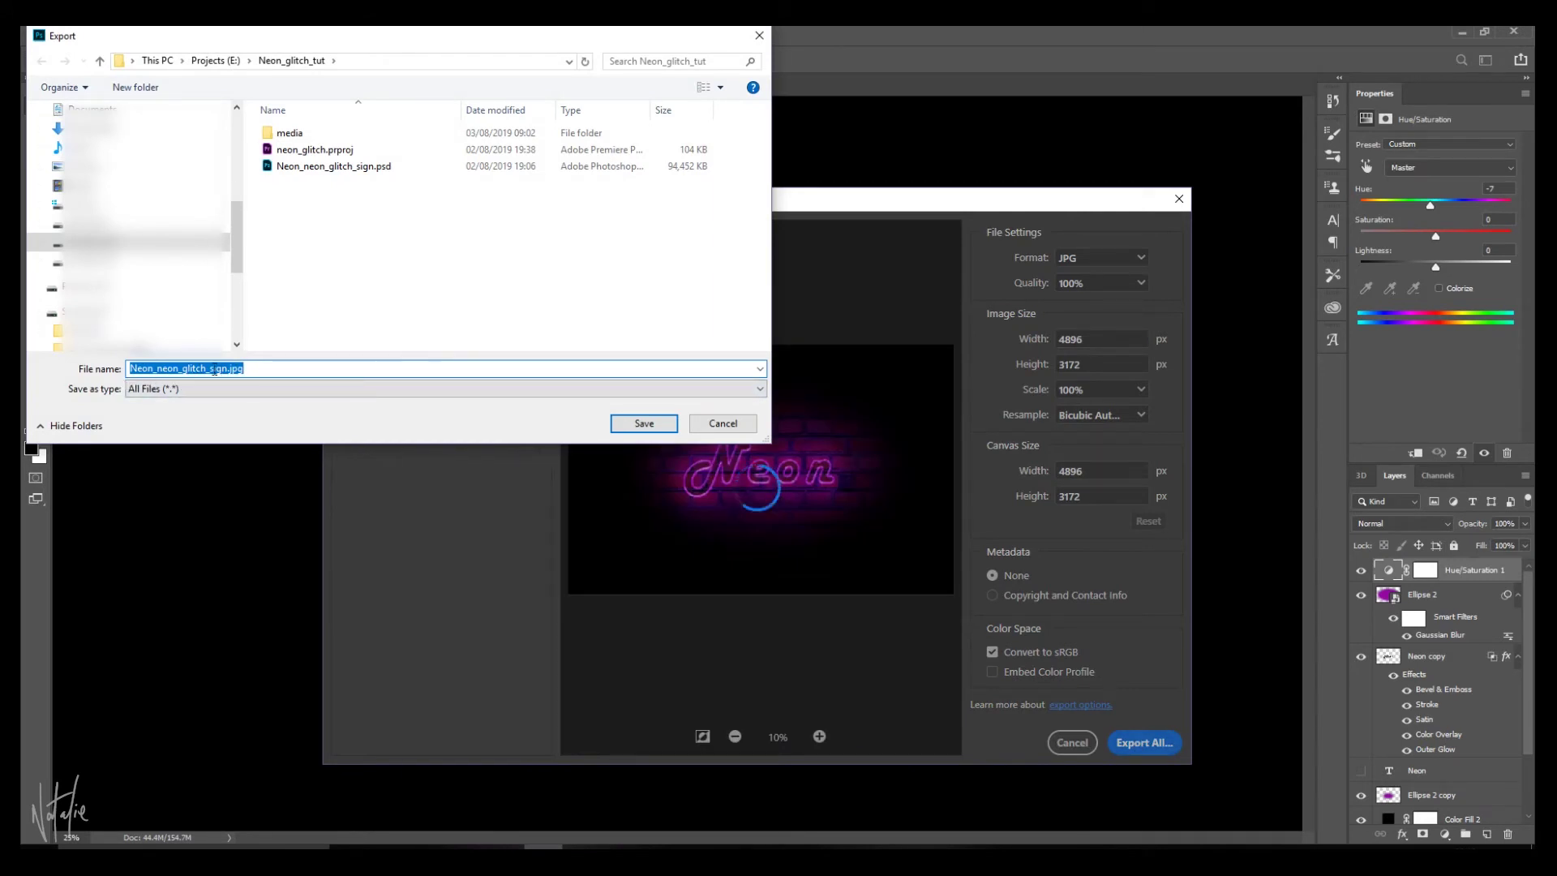
pyautogui.click(230, 369)
pyautogui.write('_1')
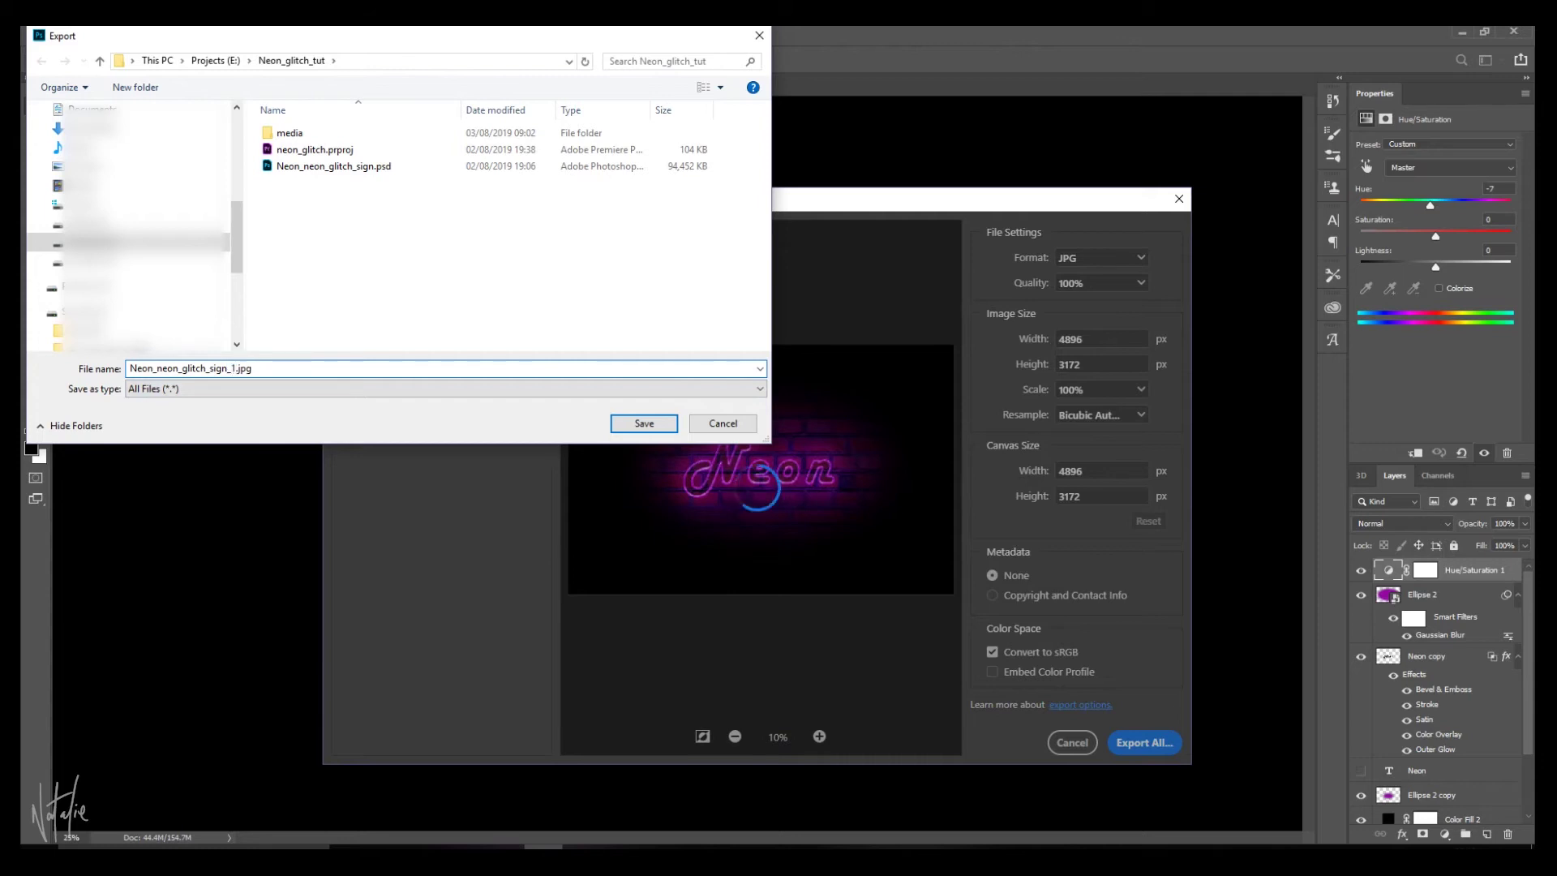
pyautogui.click(644, 425)
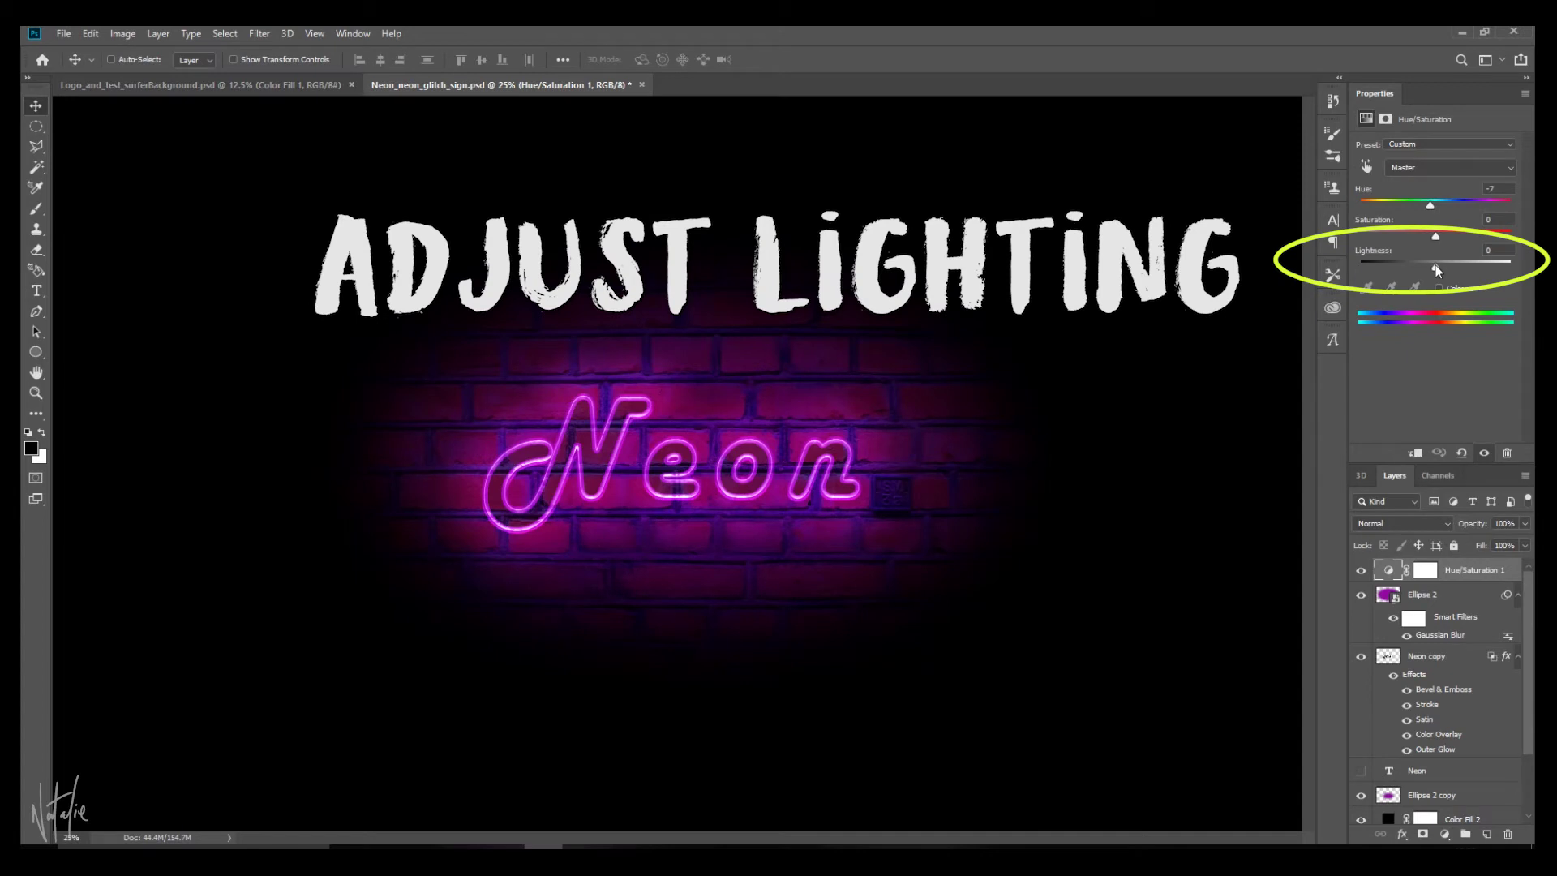
# - Lower the Hue/Saturation lightness to -32 and hide the Neon copy layer's Bevel & Emboss effect
pyautogui.moveTo(1431, 265); pyautogui.dragTo(1413, 268)
pyautogui.click(1427, 656)
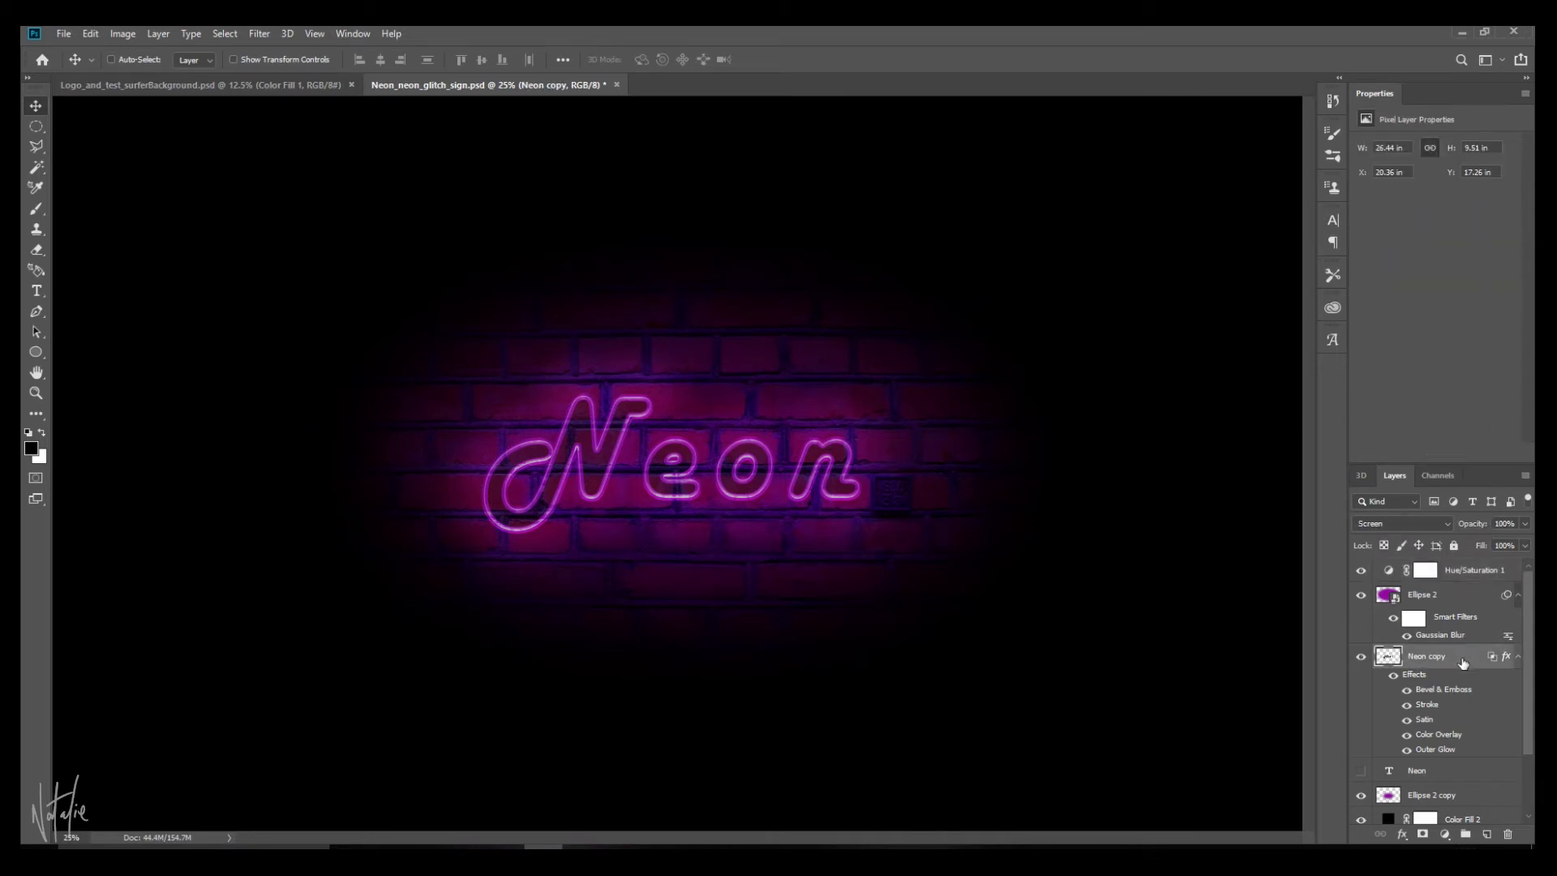
pyautogui.click(1407, 692)
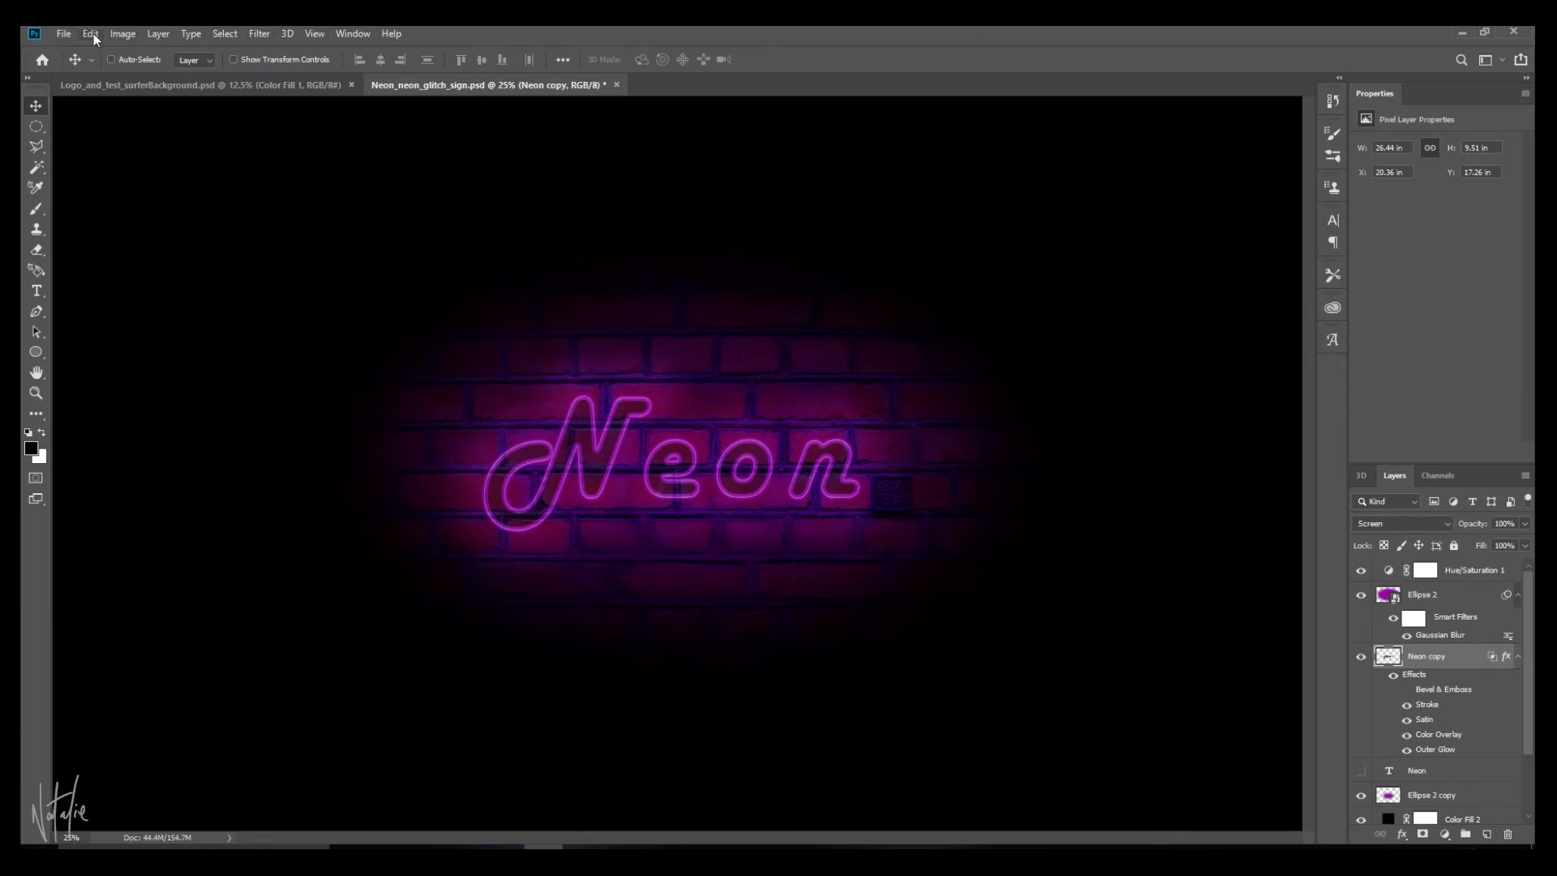
# - Export the darker version as the JPG Neon_neon_glitch_sign_2.jpg
pyautogui.click(65, 34)
pyautogui.moveTo(89, 243)
pyautogui.click(292, 261)
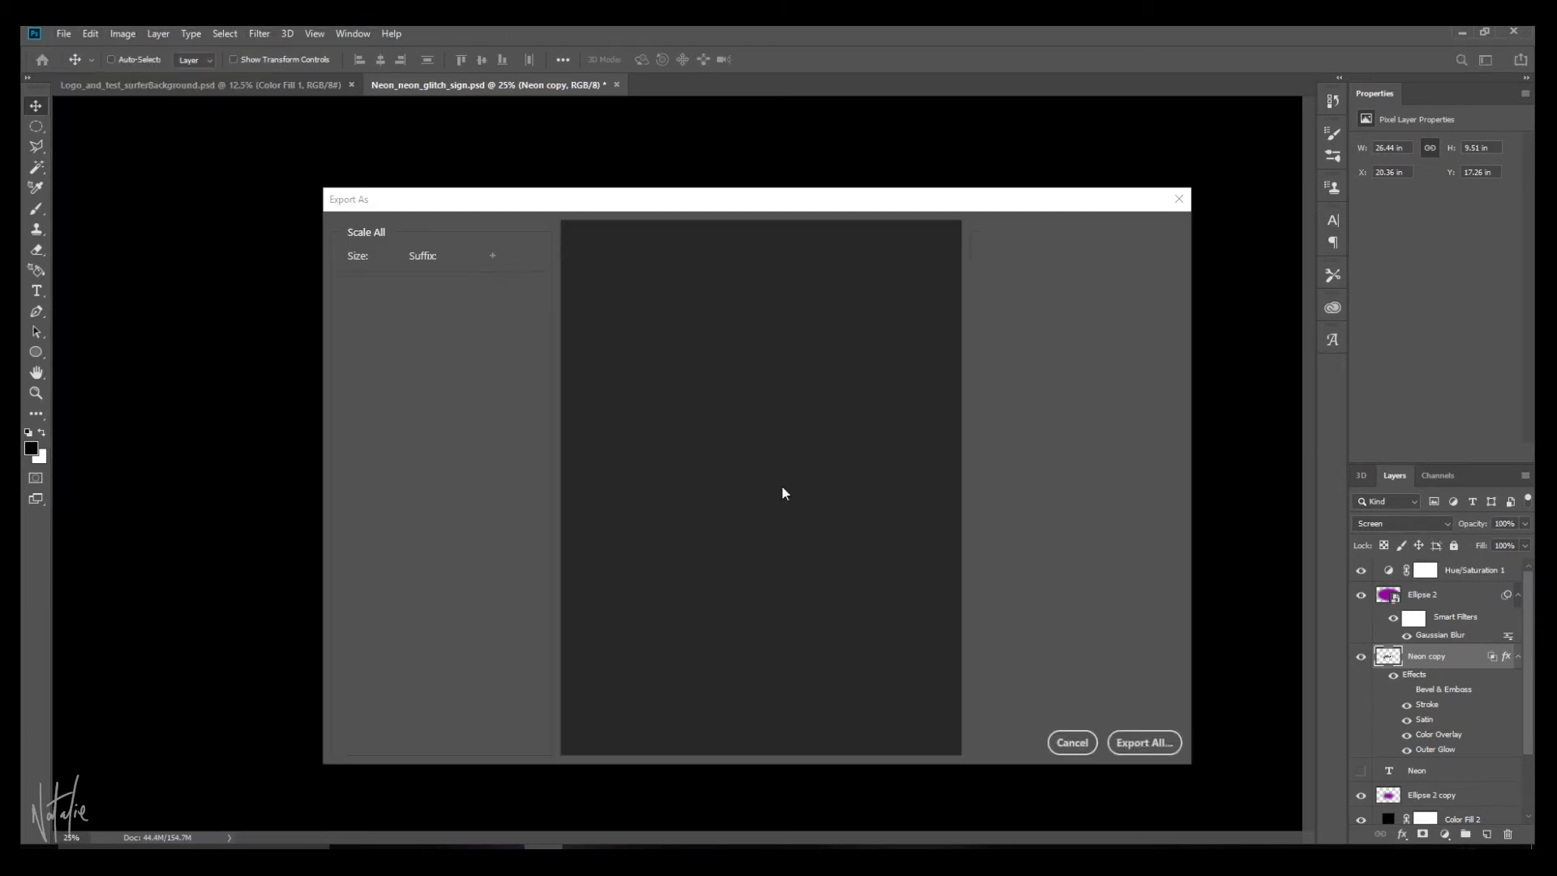
pyautogui.click(1145, 742)
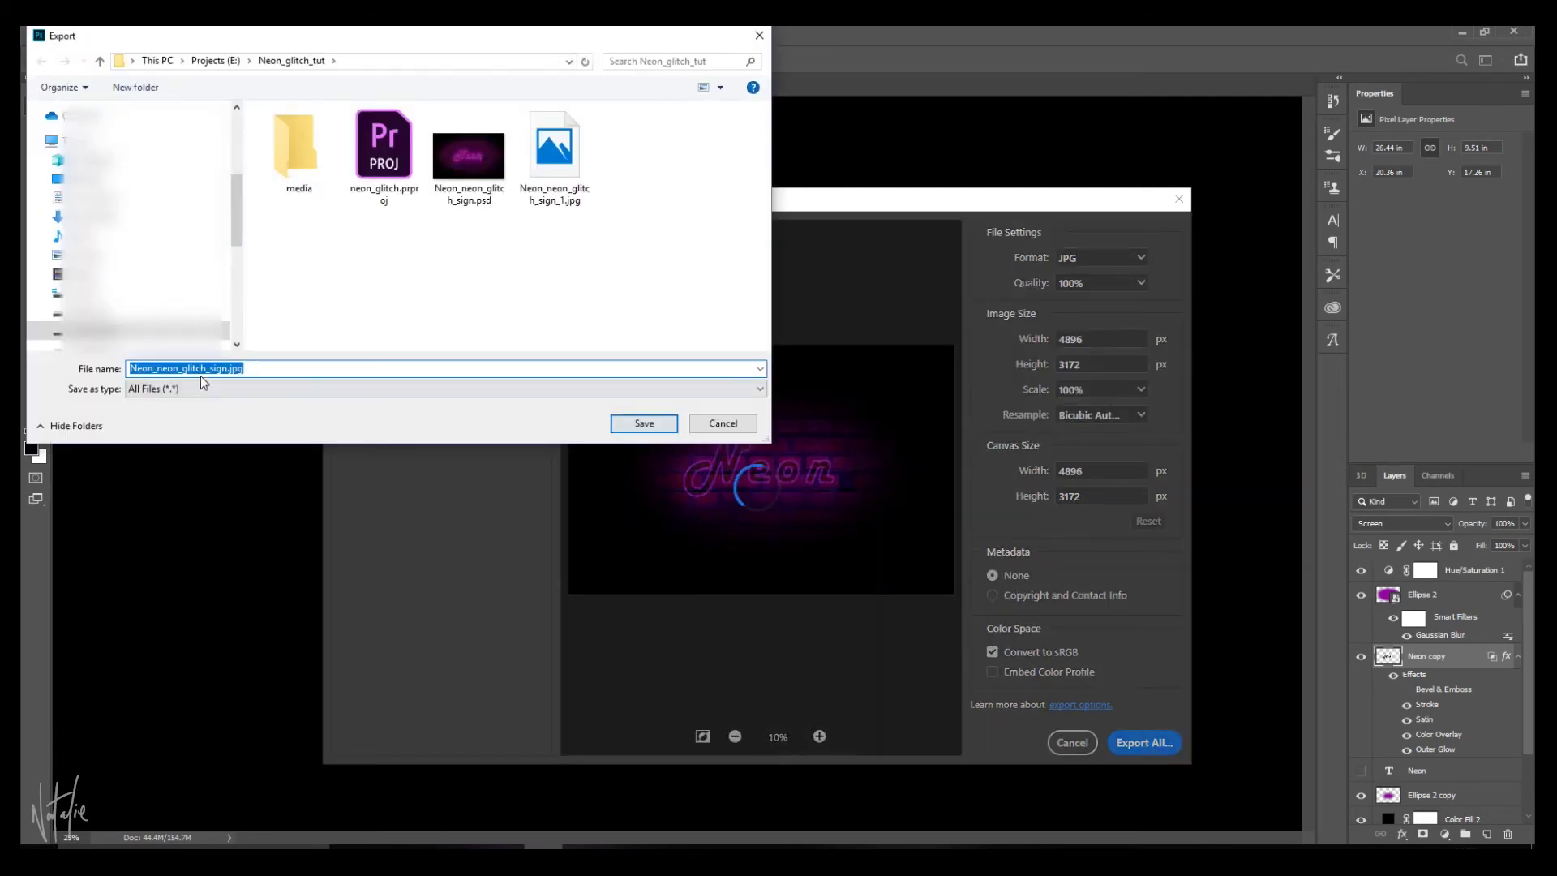
pyautogui.click(231, 368)
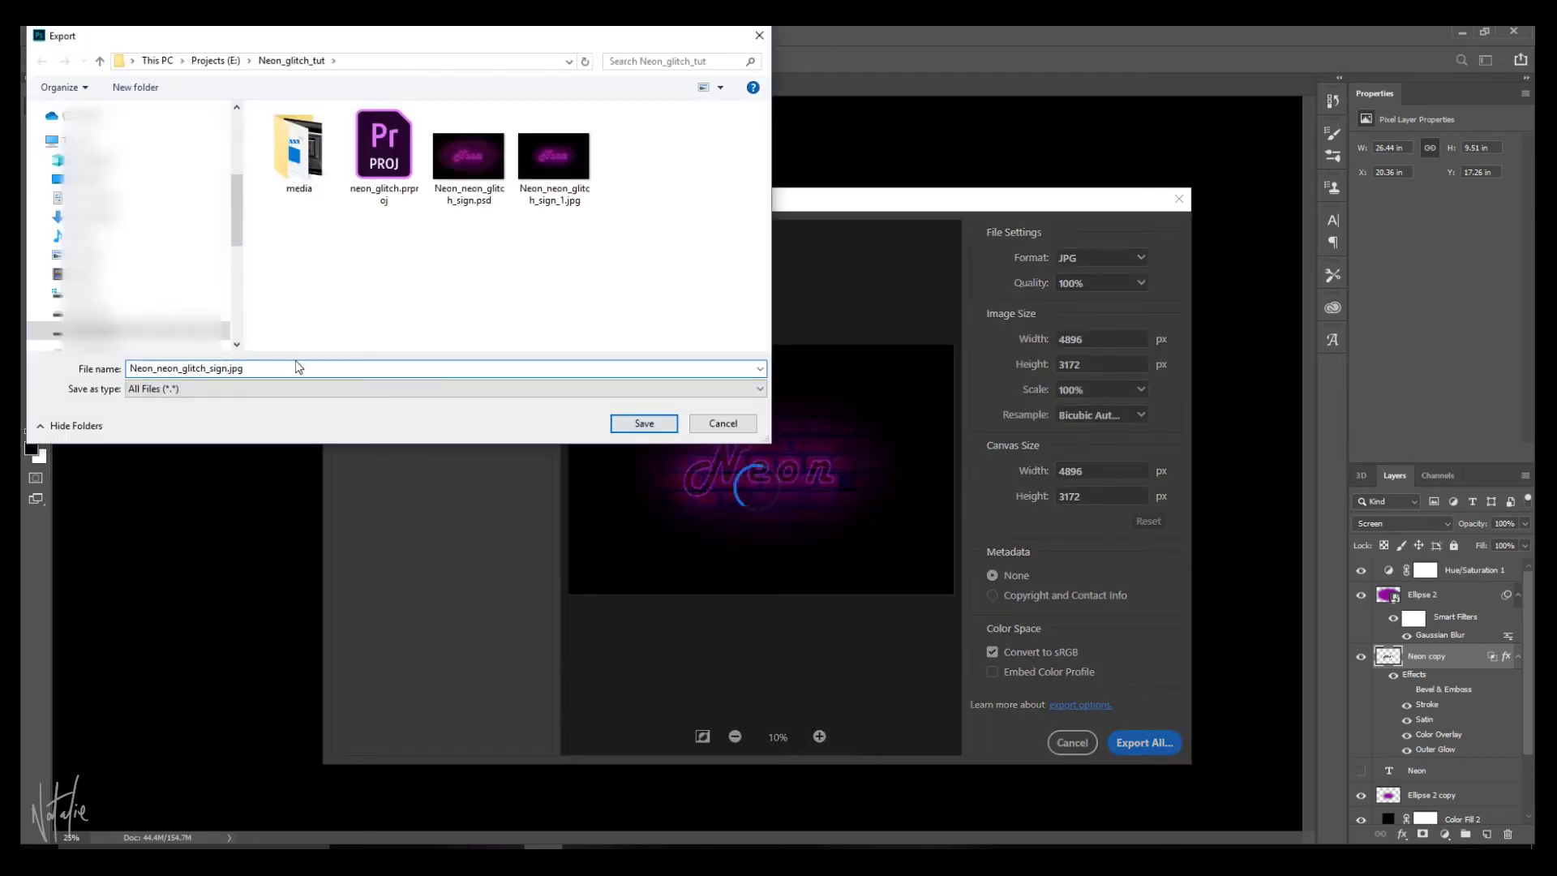
pyautogui.write('_2')
pyautogui.click(623, 423)
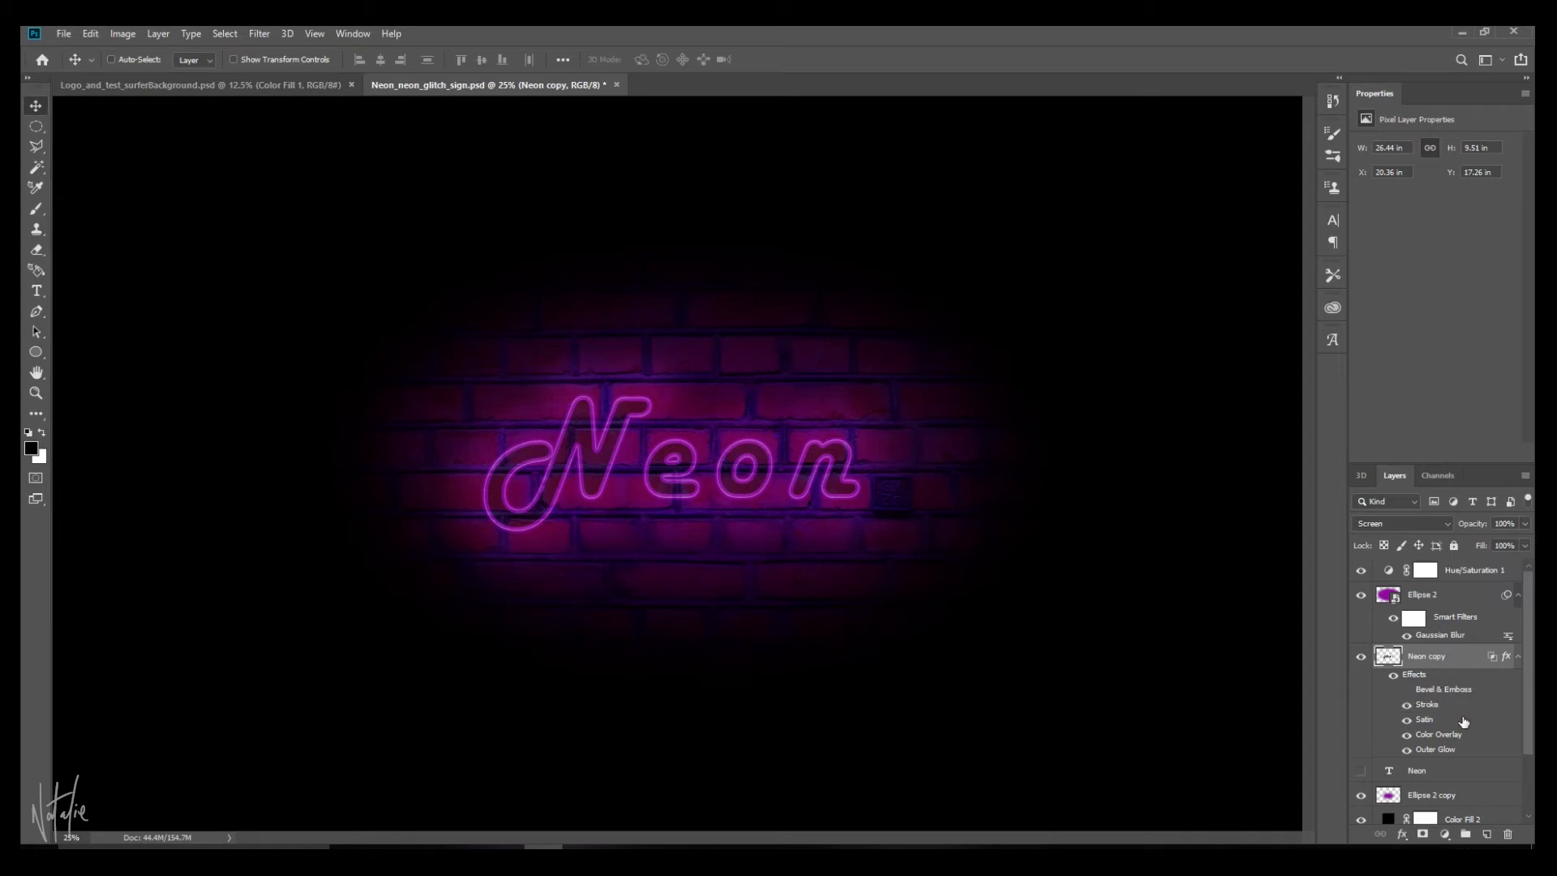
# - Hide the neon text's Outer Glow and export the result as Neon_neon_glitch_sign_3.jpg
pyautogui.click(1407, 751)
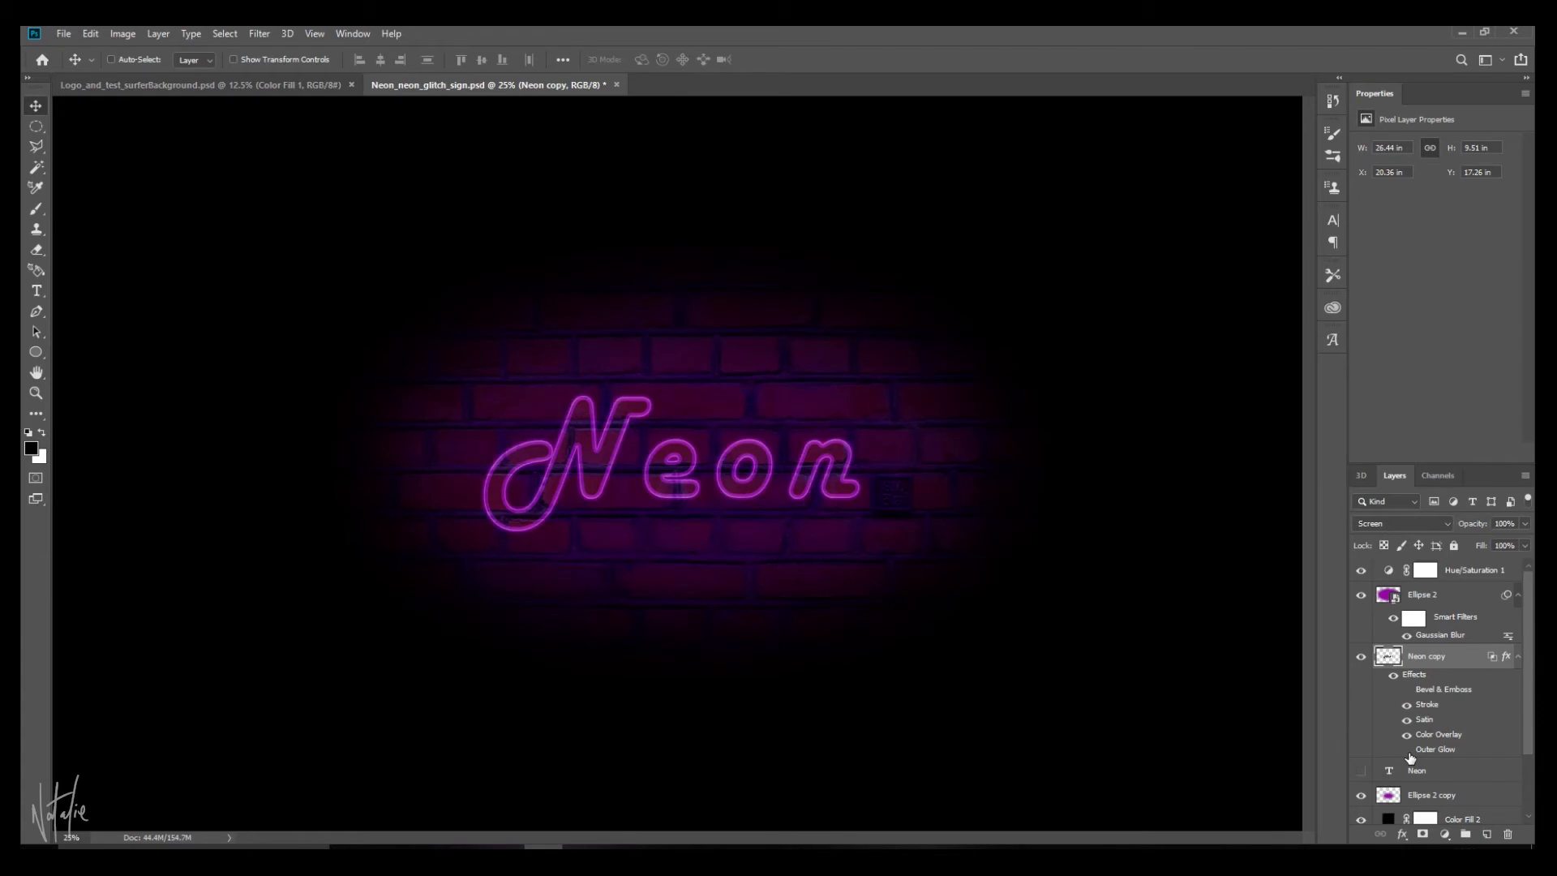
pyautogui.click(95, 33)
pyautogui.moveTo(72, 33)
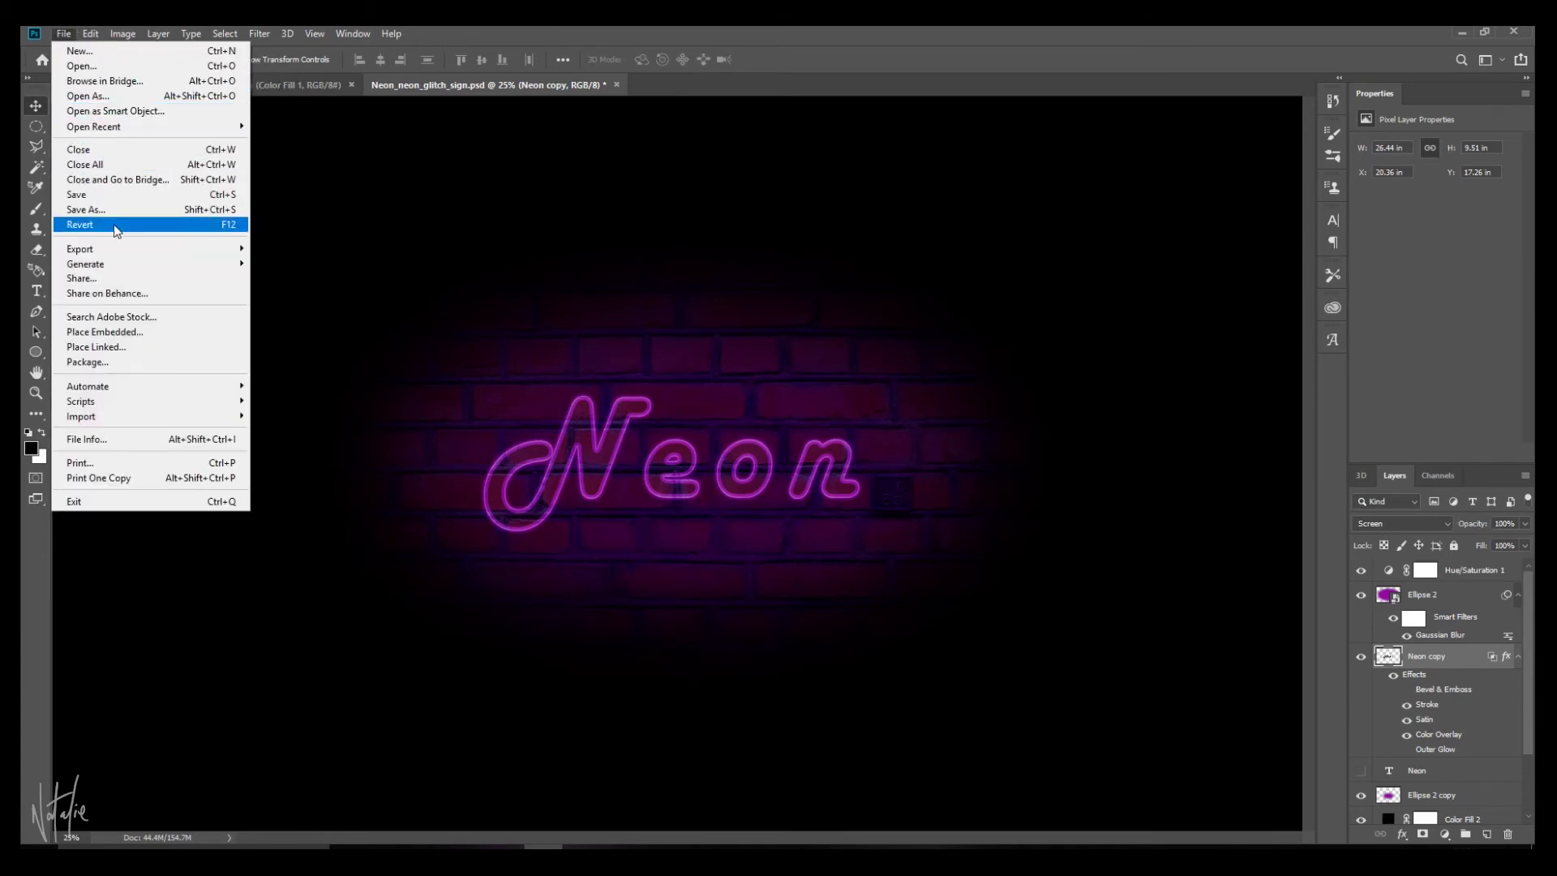
pyautogui.moveTo(104, 249)
pyautogui.click(292, 265)
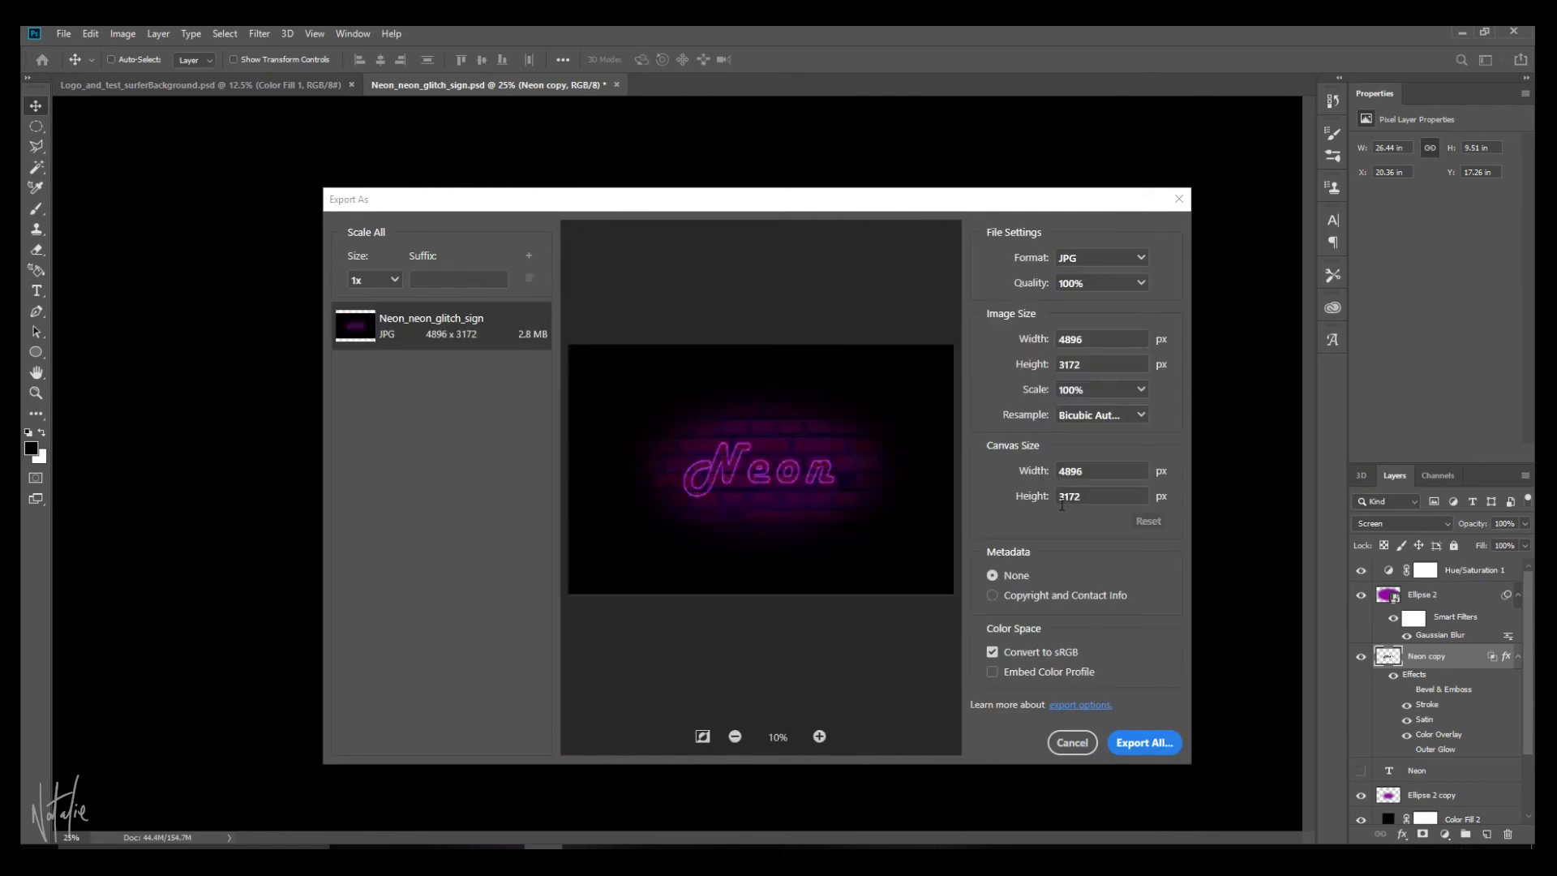
pyautogui.click(1144, 742)
pyautogui.click(228, 368)
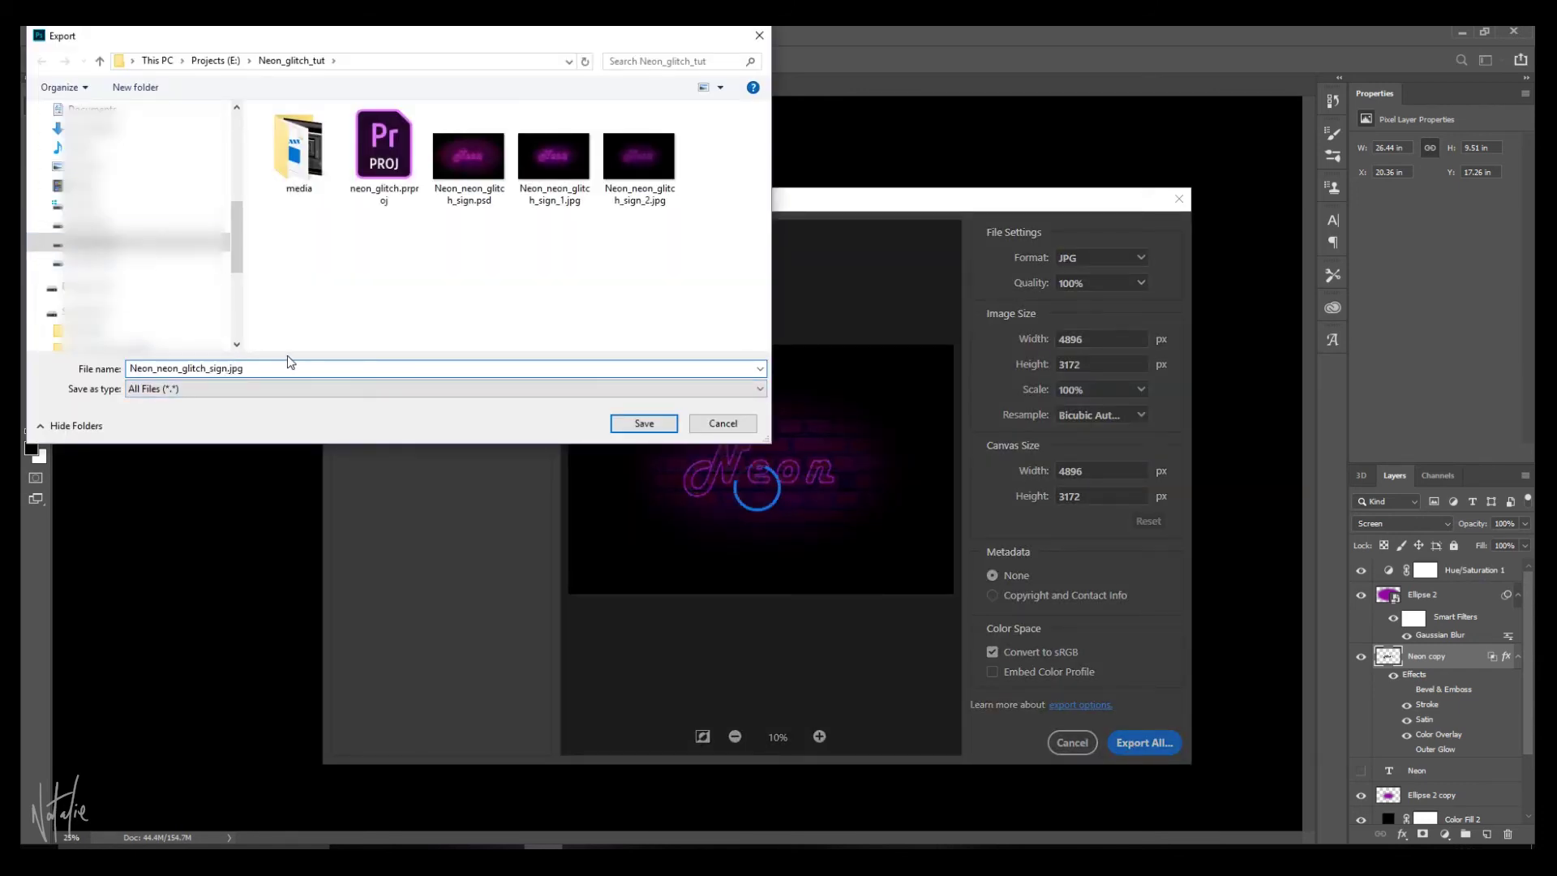
pyautogui.write('_3')
pyautogui.click(634, 423)
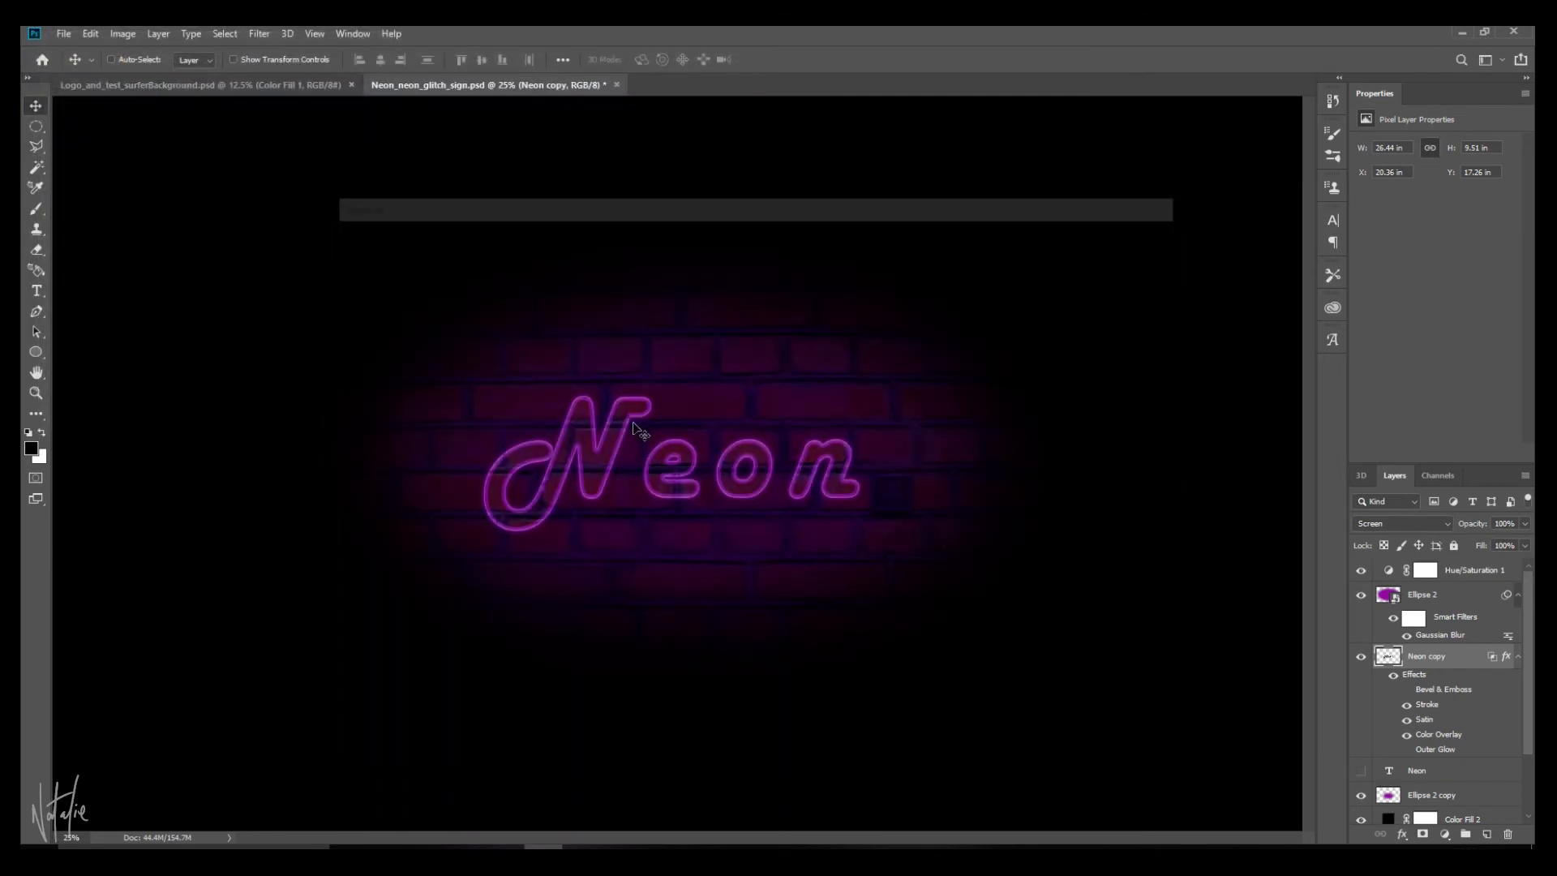
# - Preview the three exported JPG frames in File Explorer, then minimize it
pyautogui.hotkey('alt', 'Tab')
pyautogui.press('Right')
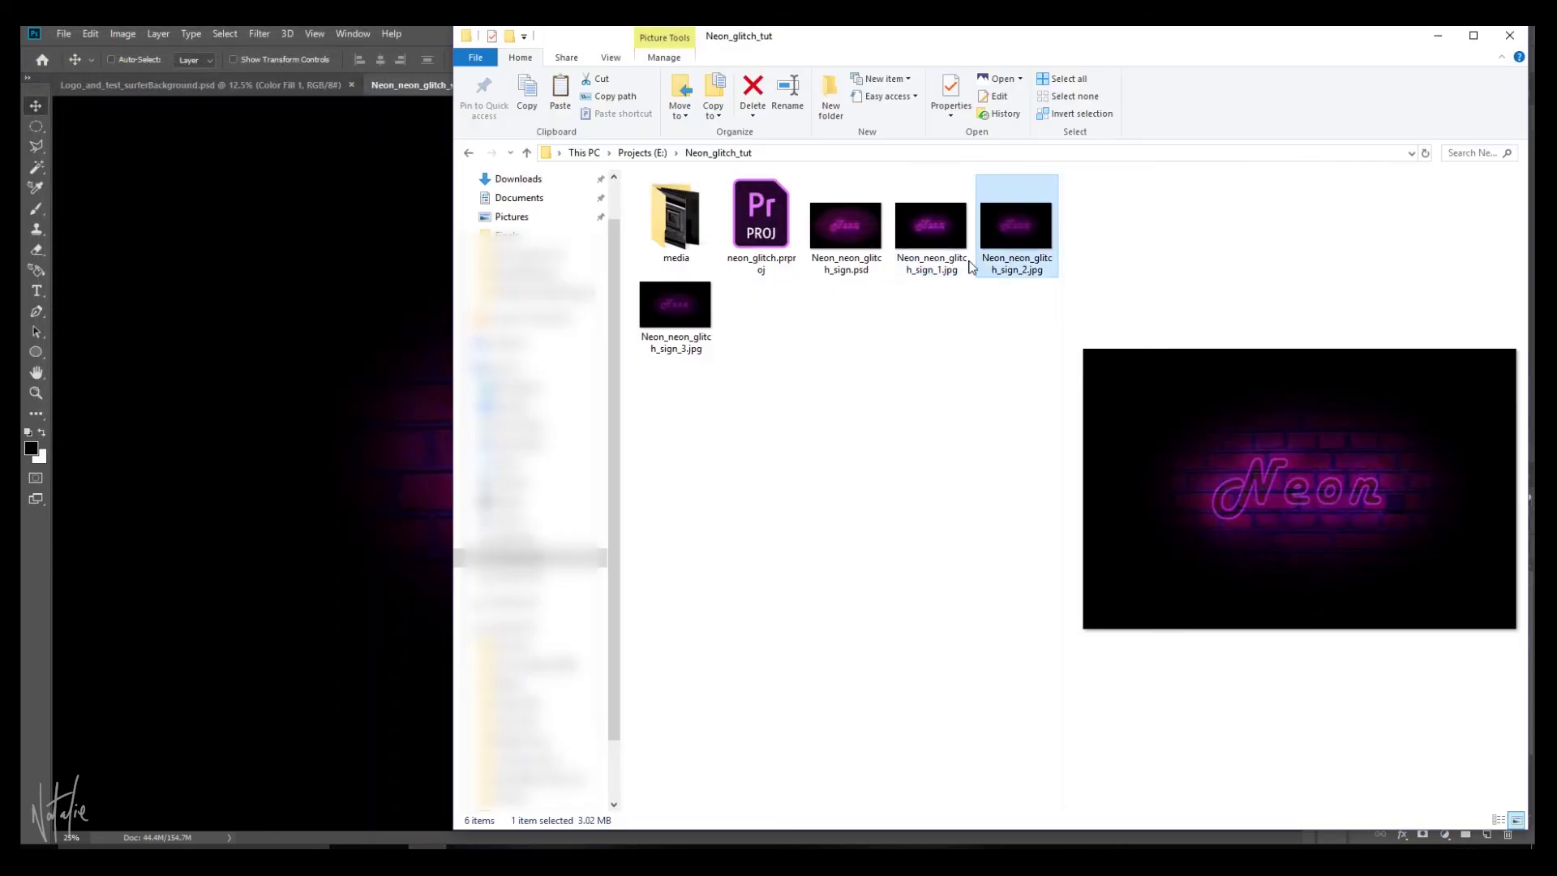
pyautogui.click(692, 306)
pyautogui.click(930, 266)
pyautogui.press('Right')
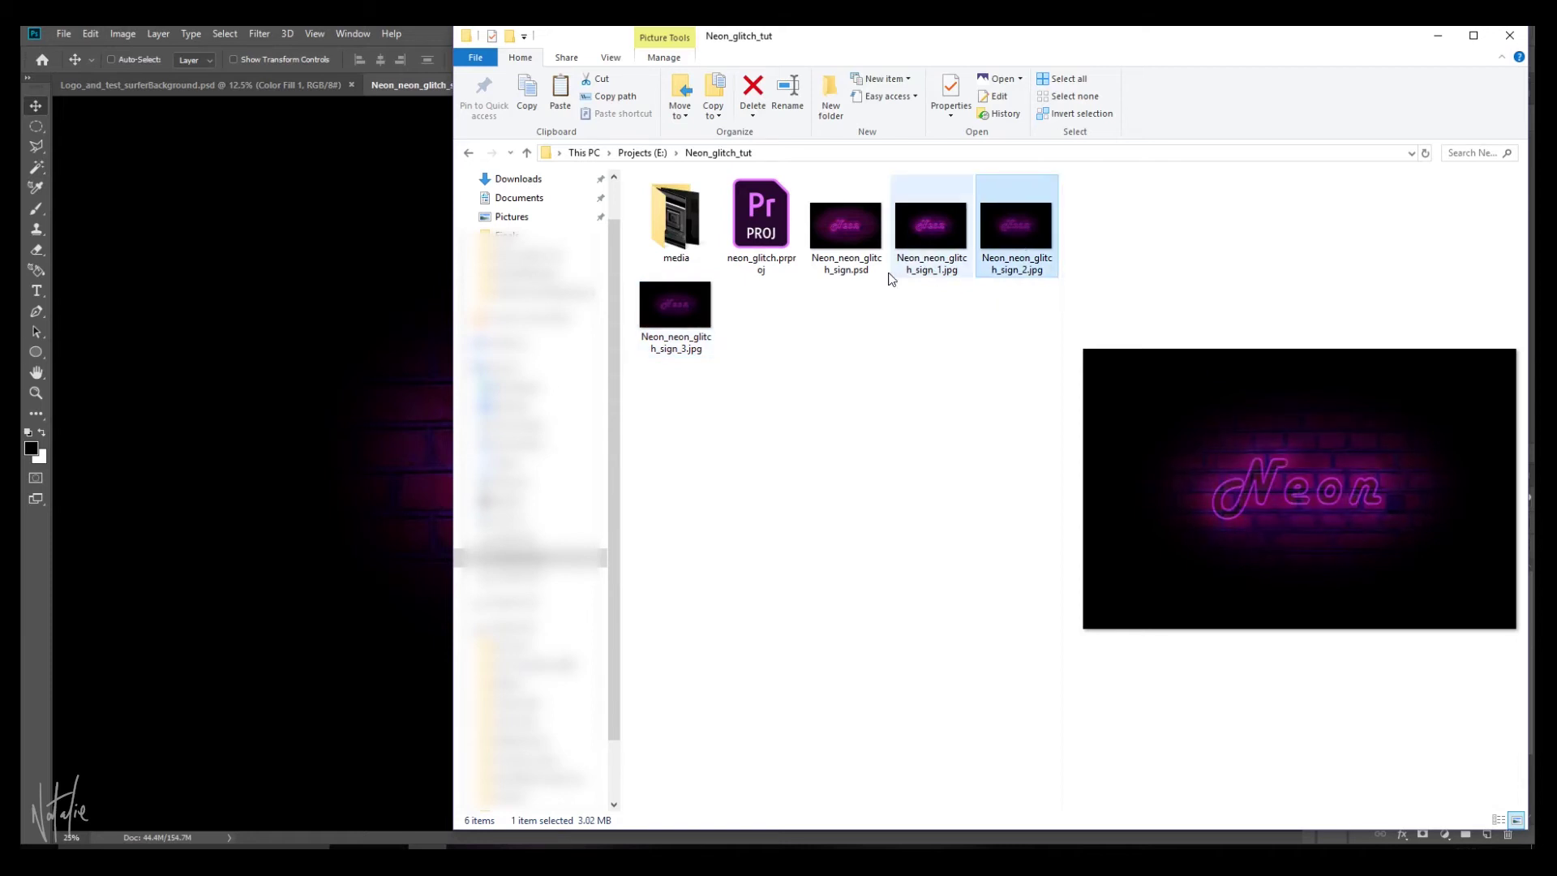
pyautogui.press('Right')
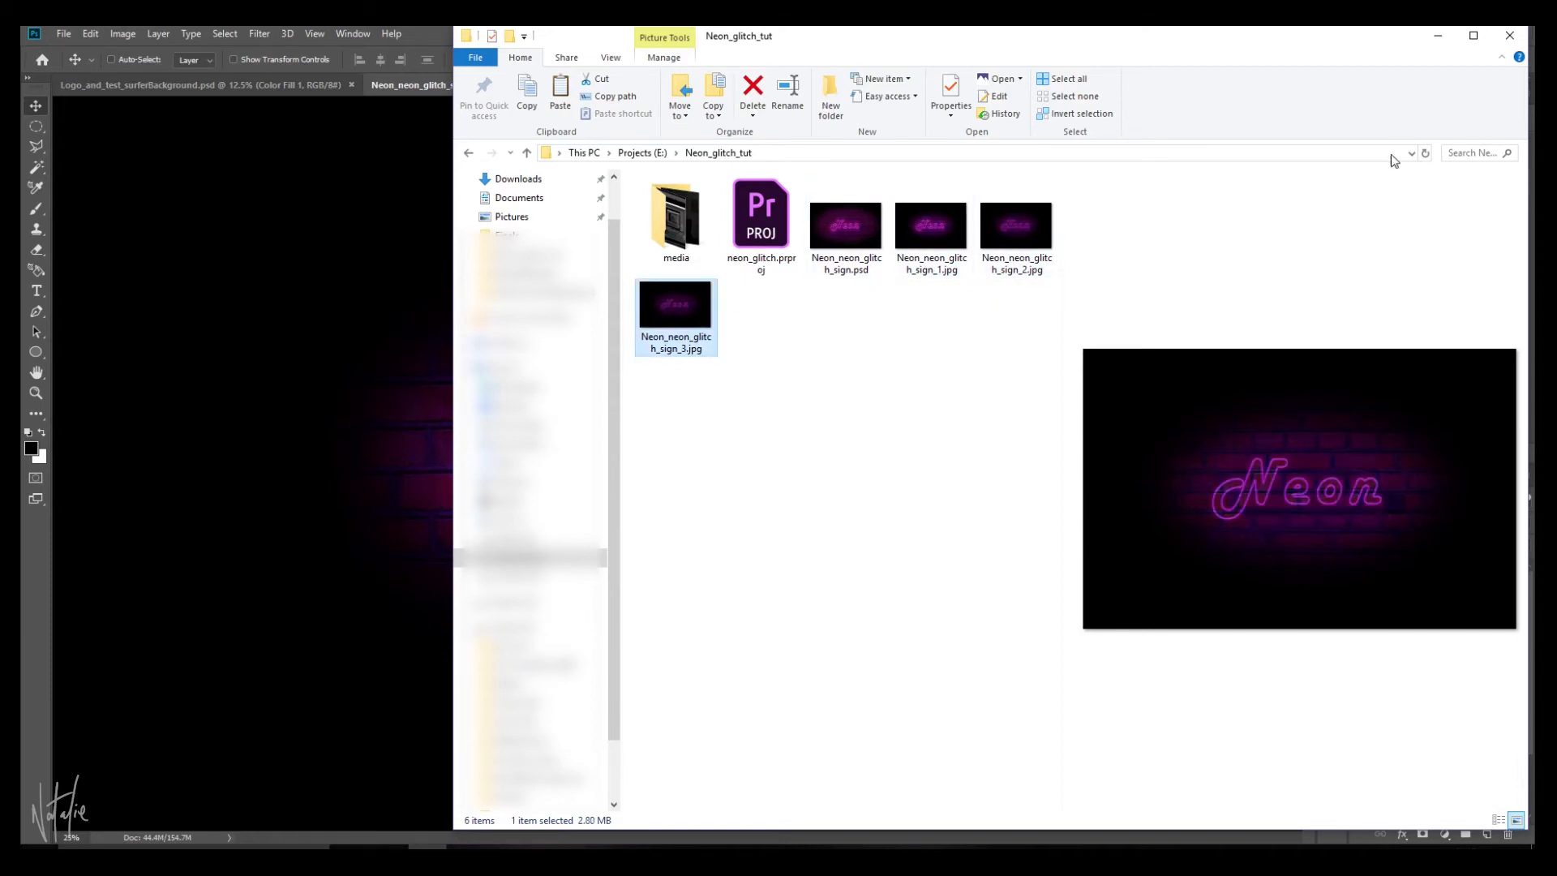
pyautogui.click(1438, 36)
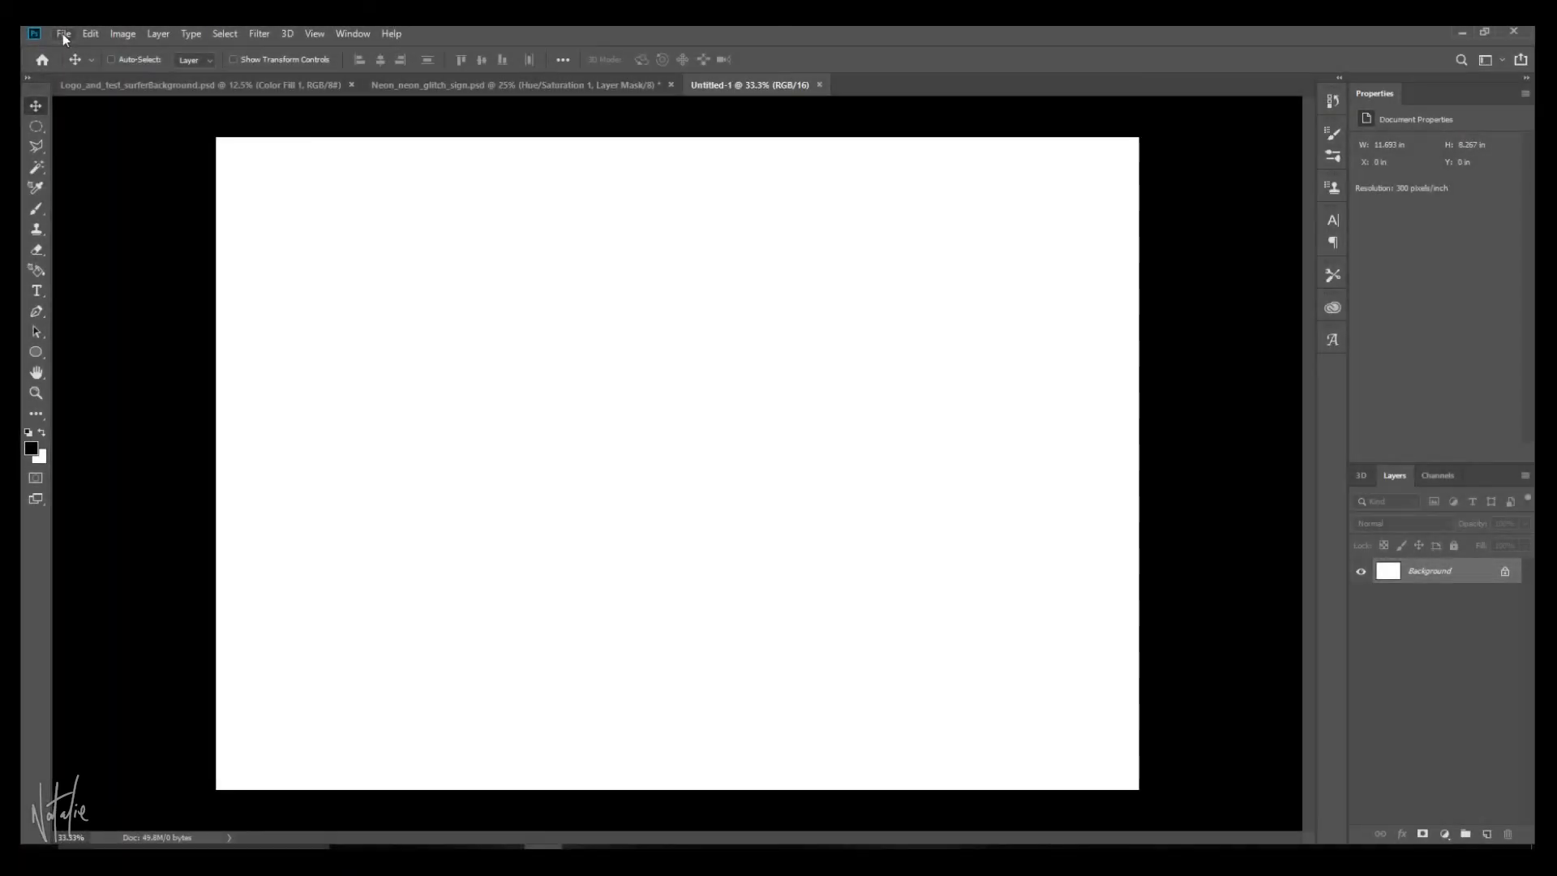
# - Load the three exported JPG frames into one new document as stacked layers
pyautogui.click(63, 34)
pyautogui.moveTo(117, 408)
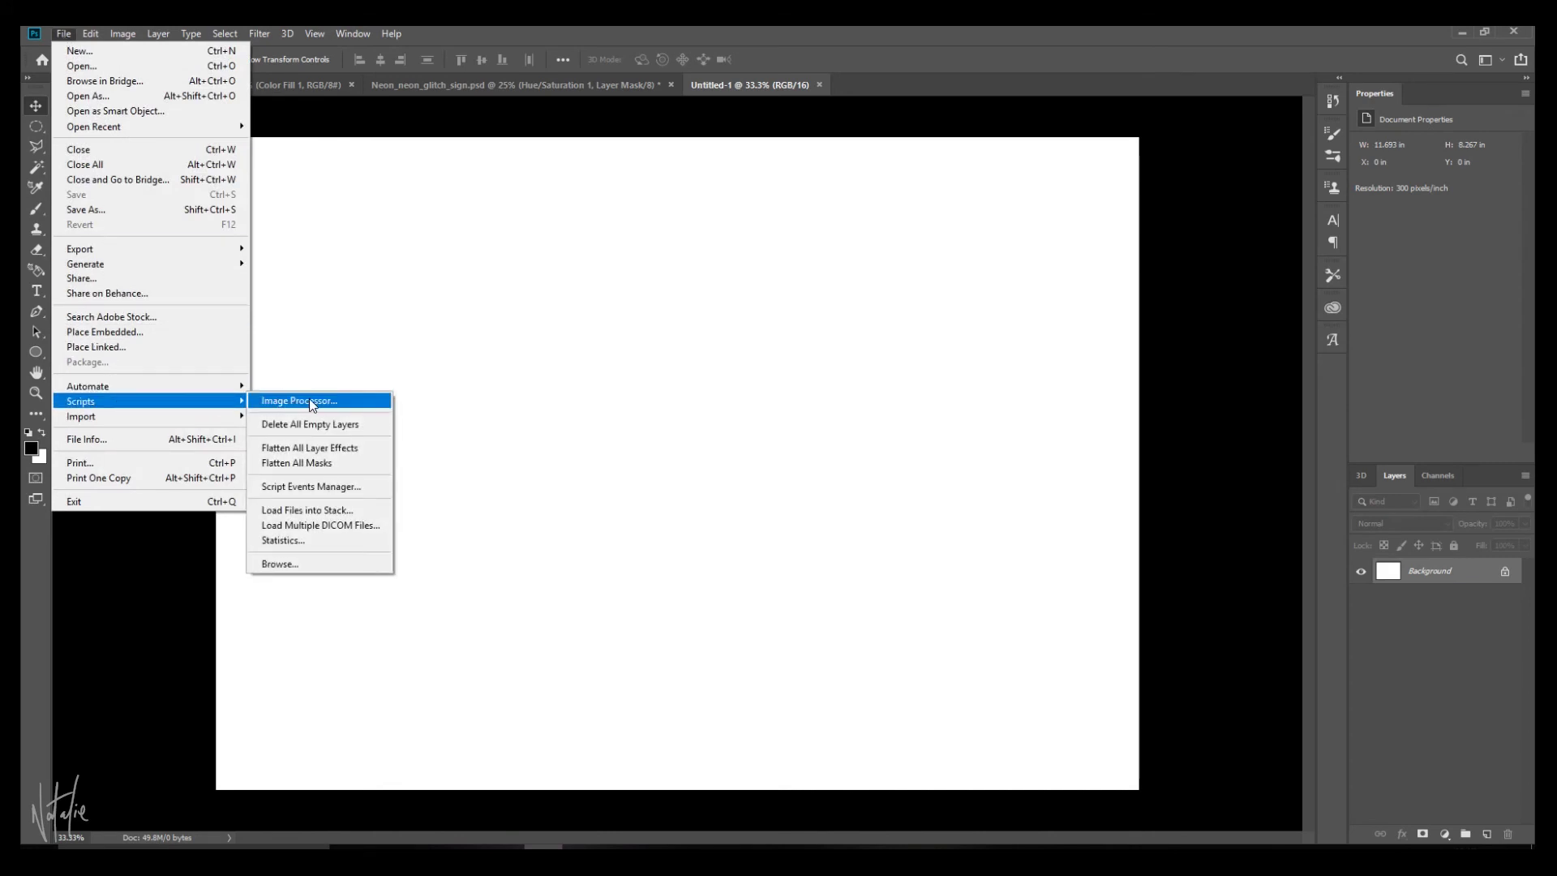
pyautogui.click(330, 511)
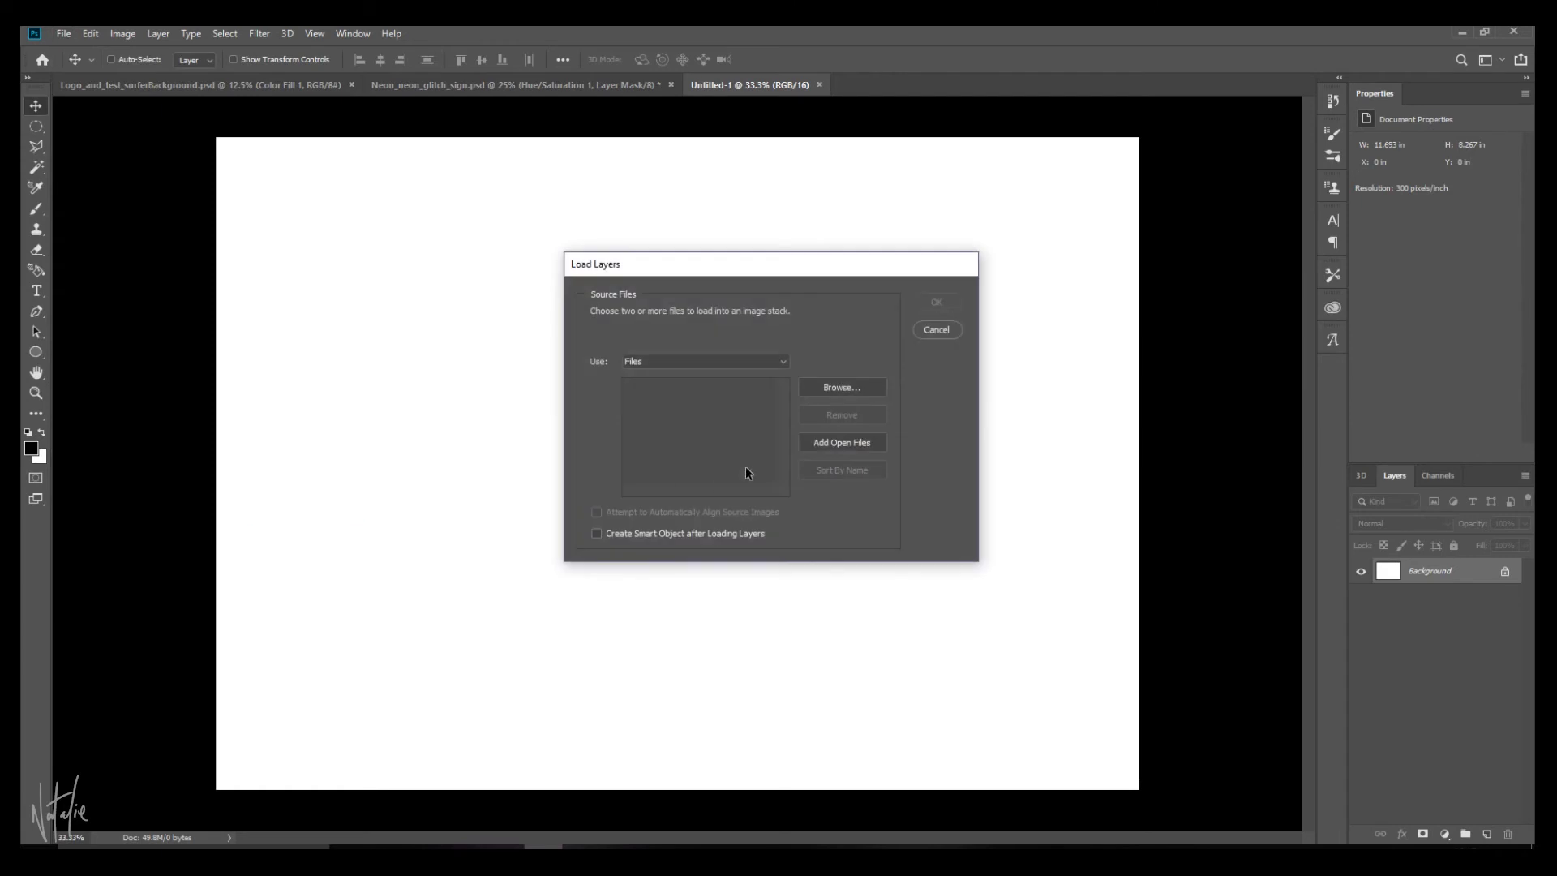
pyautogui.click(825, 389)
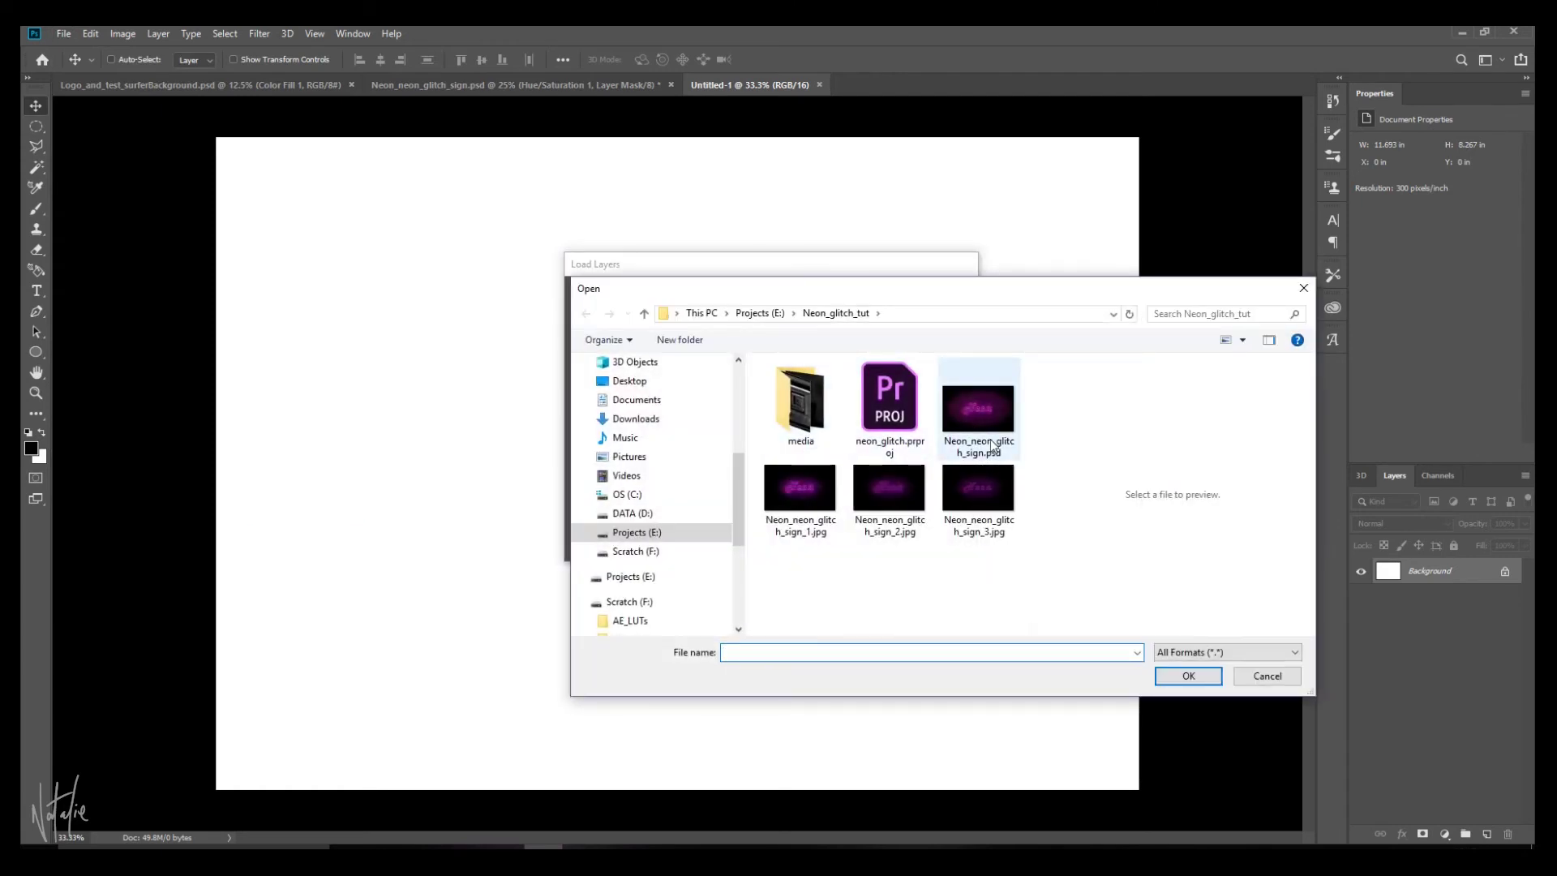
pyautogui.click(813, 513)
pyautogui.keyDown('ctrl'); pyautogui.click(870, 512); pyautogui.keyUp('ctrl')
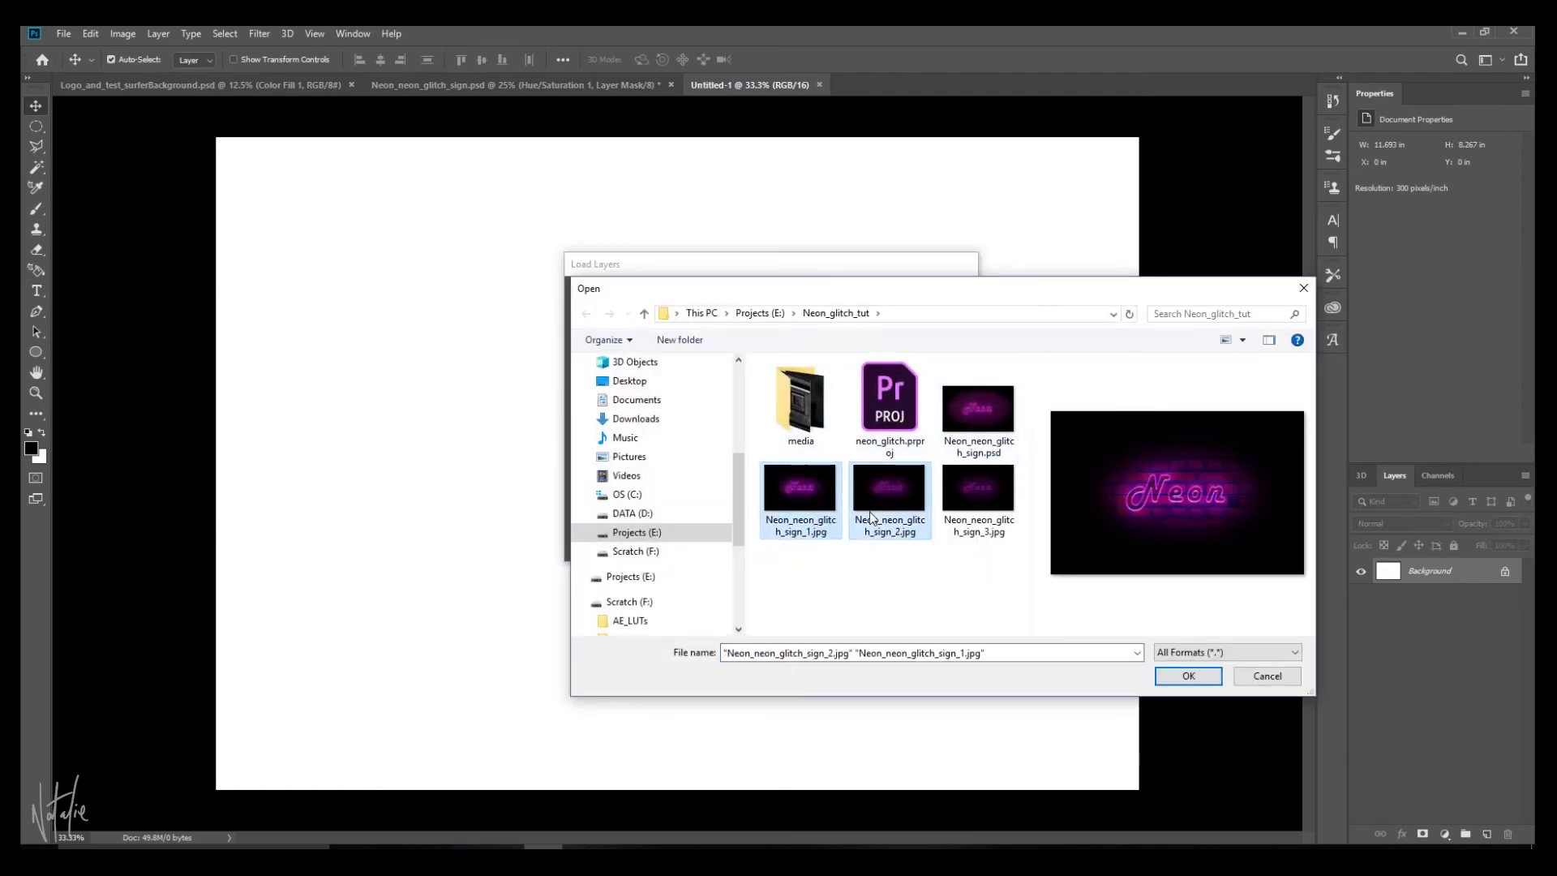
pyautogui.keyDown('ctrl'); pyautogui.click(1014, 507); pyautogui.keyUp('ctrl')
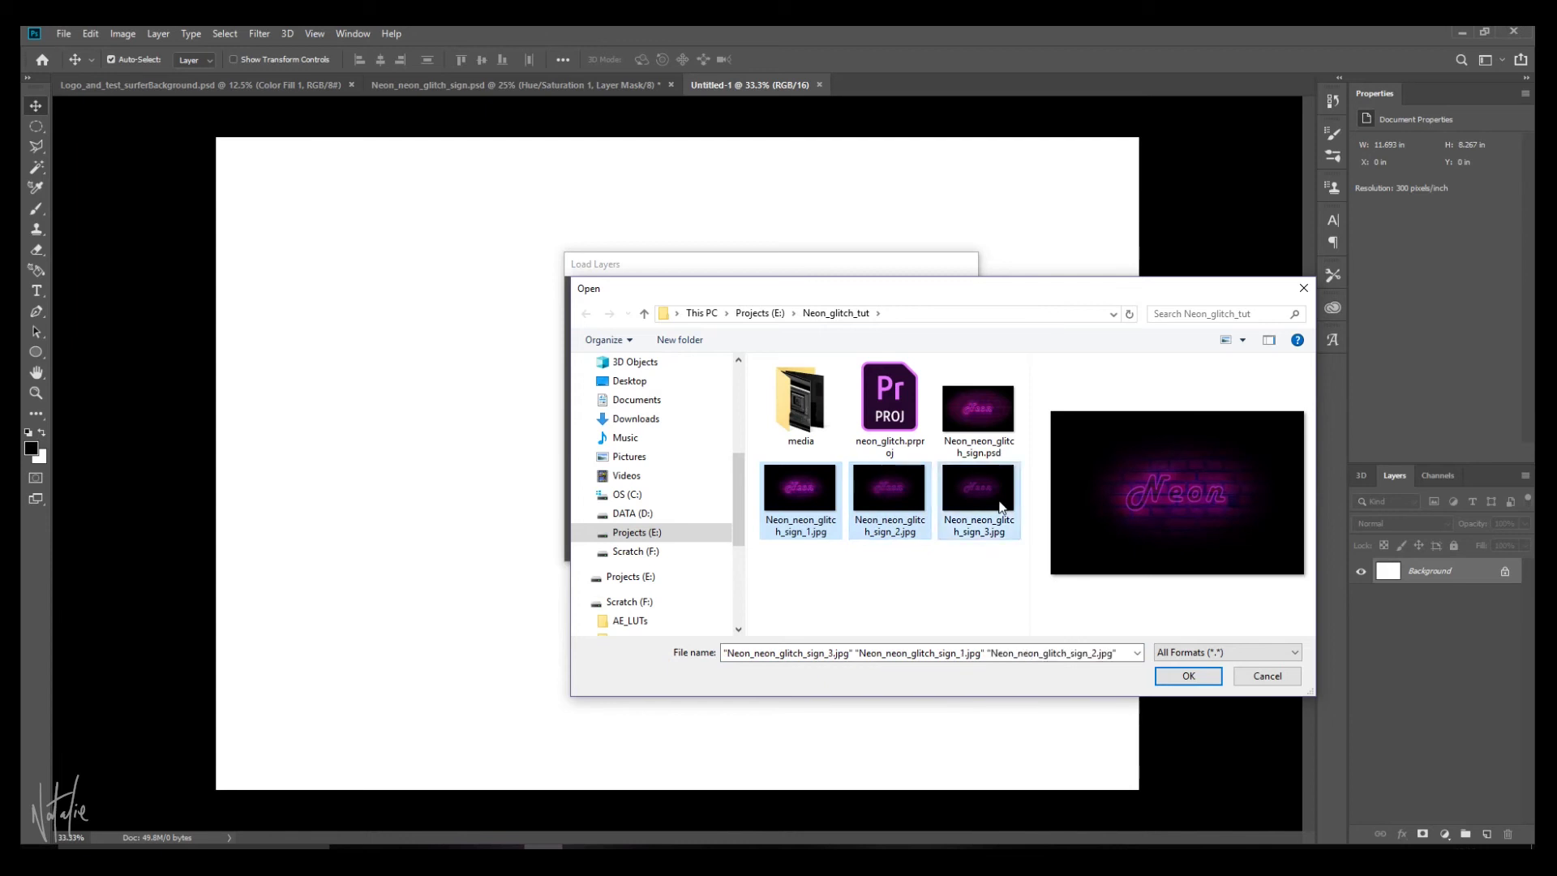
pyautogui.click(1184, 678)
pyautogui.press('Return')
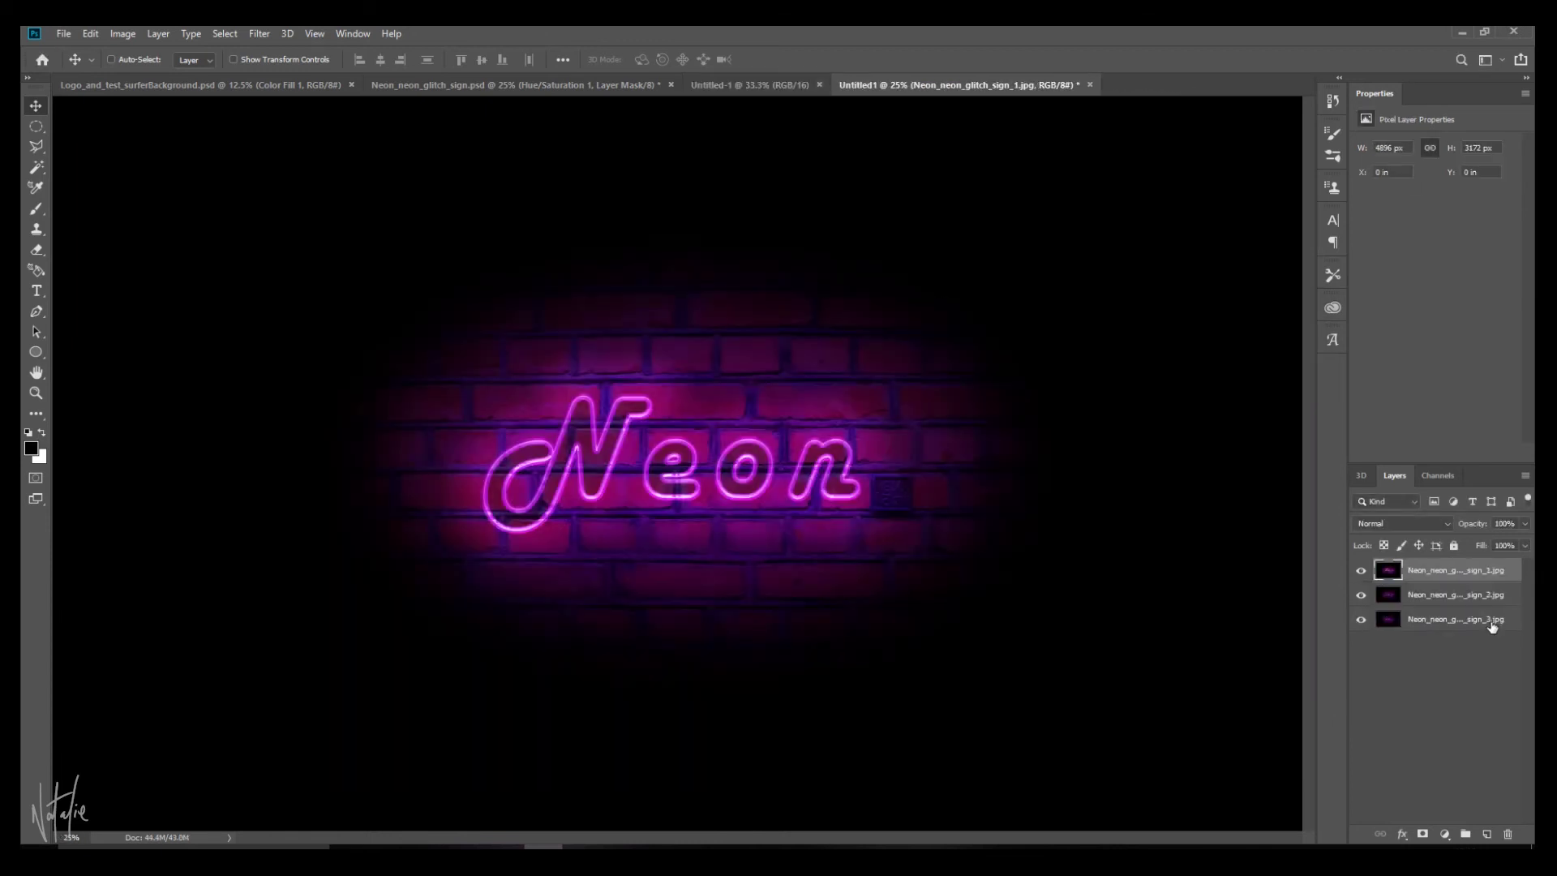
# - Toggle the top two frame layers' visibility to compare the frames
pyautogui.click(1362, 572)
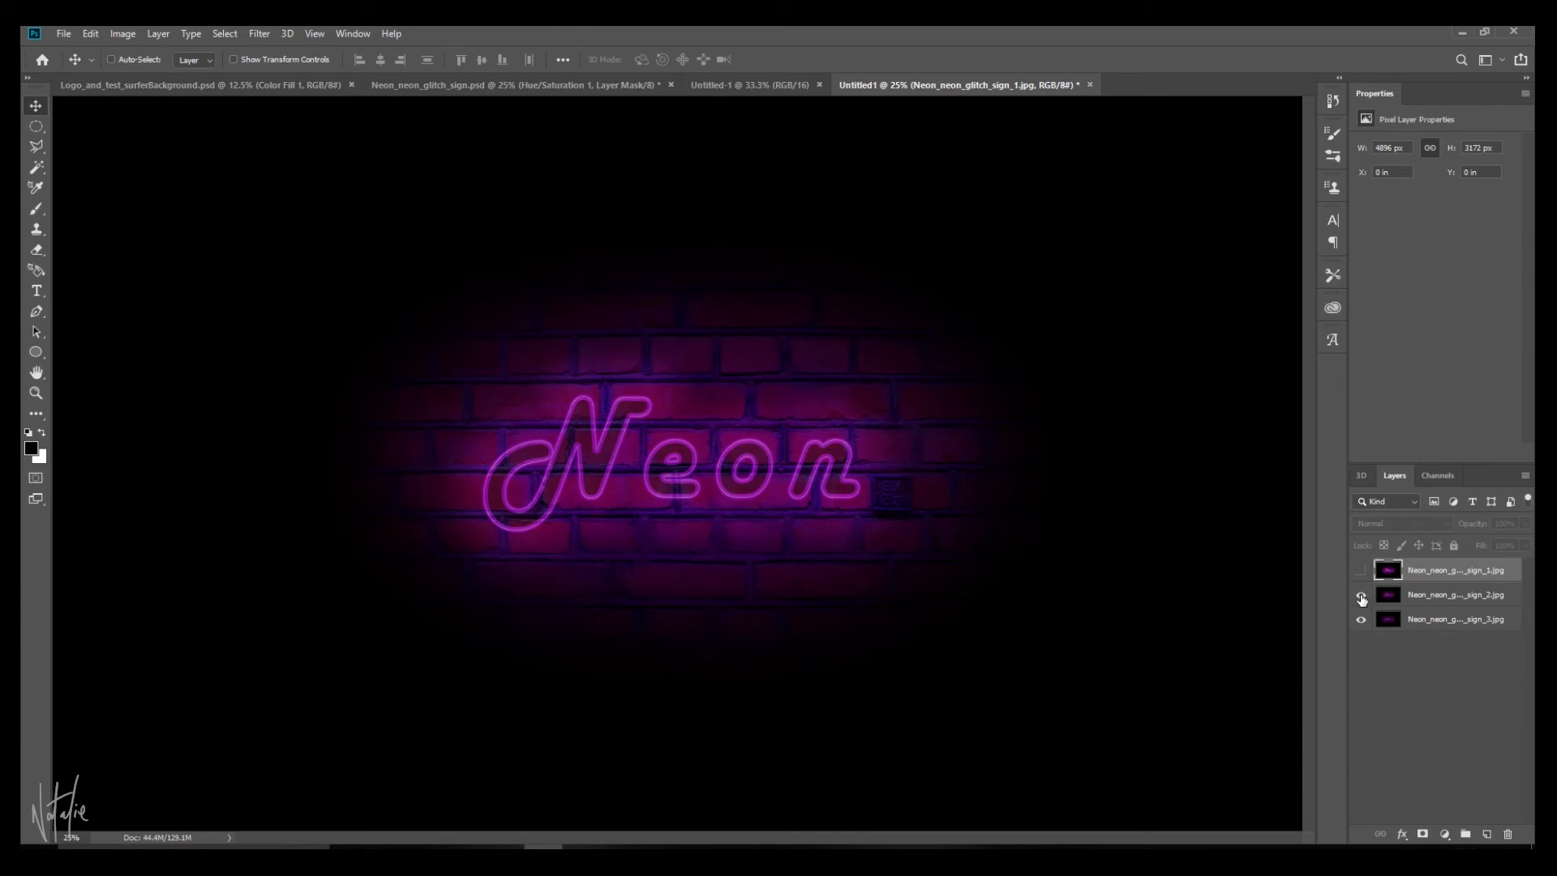
pyautogui.click(1362, 597)
pyautogui.click(1362, 597)
pyautogui.click(1362, 571)
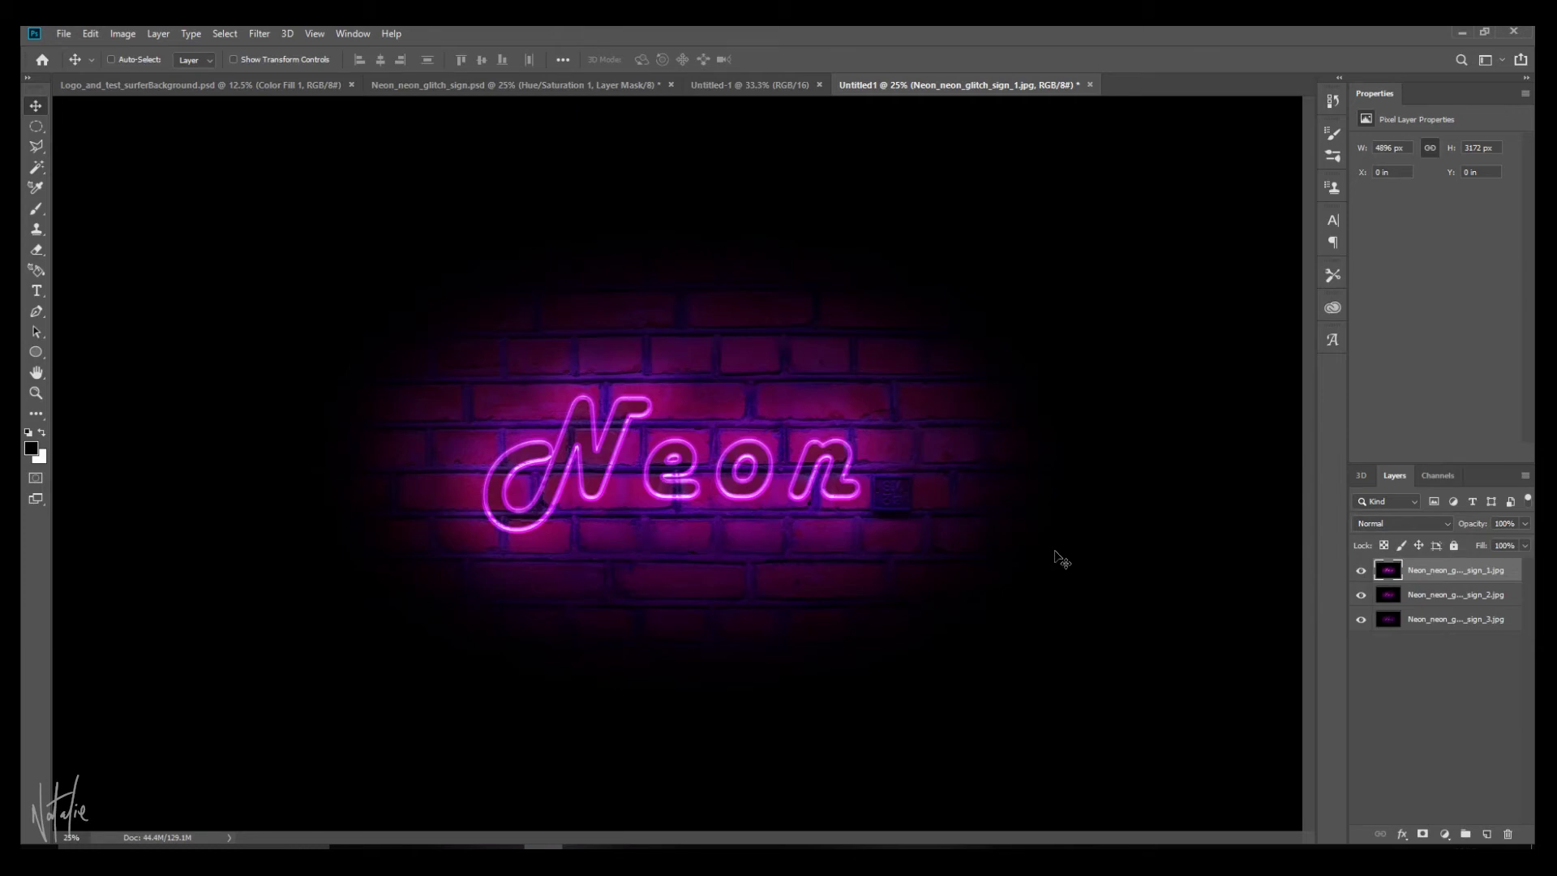
# - Show the Timeline panel and create a frame animation
pyautogui.click(354, 34)
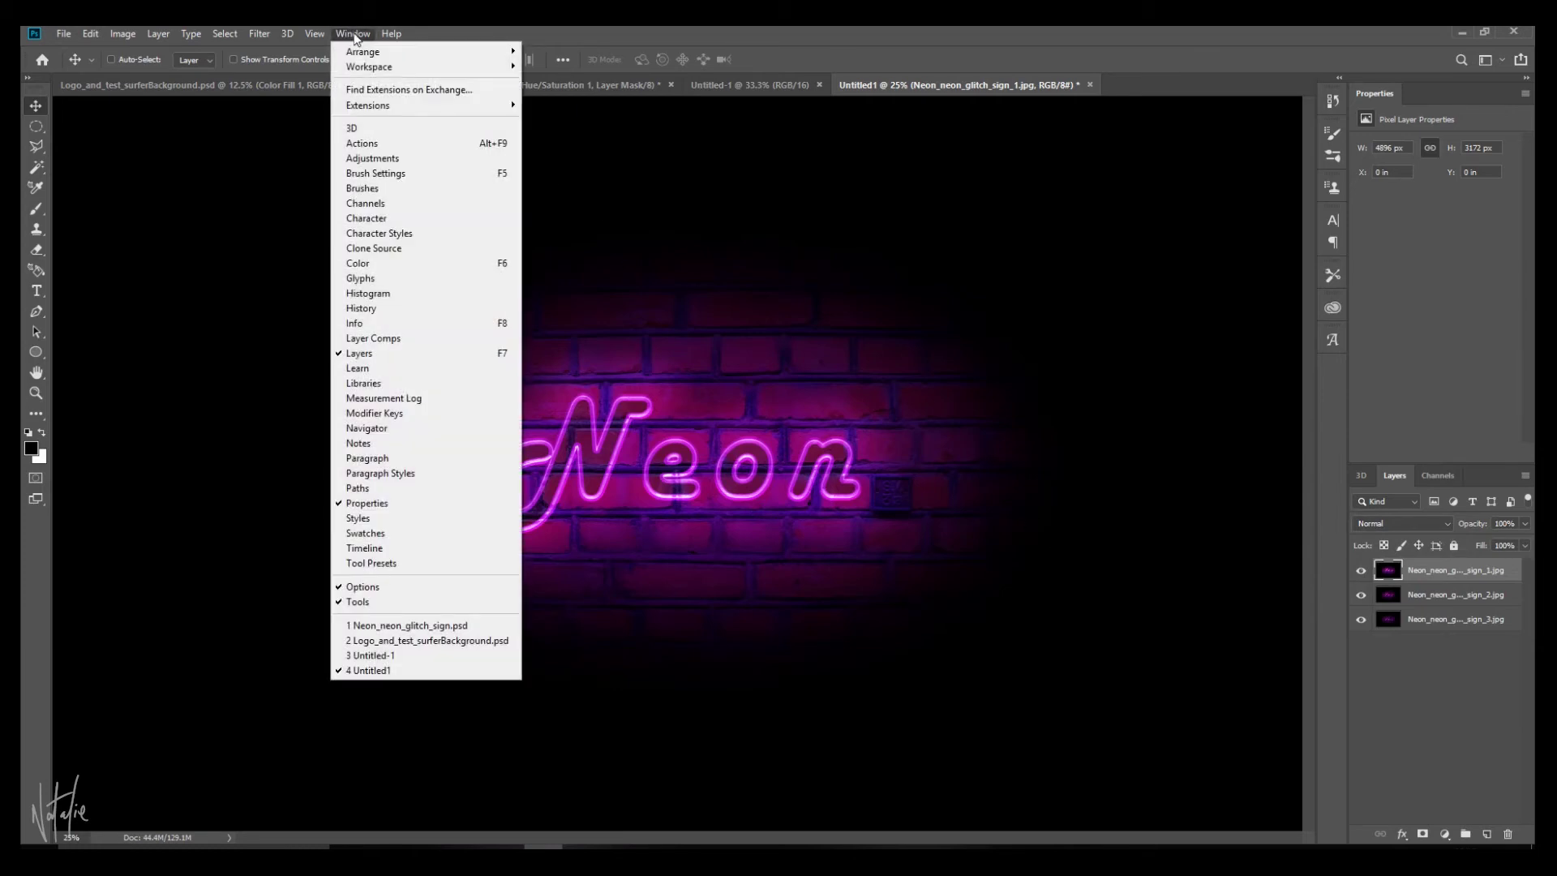
pyautogui.click(403, 549)
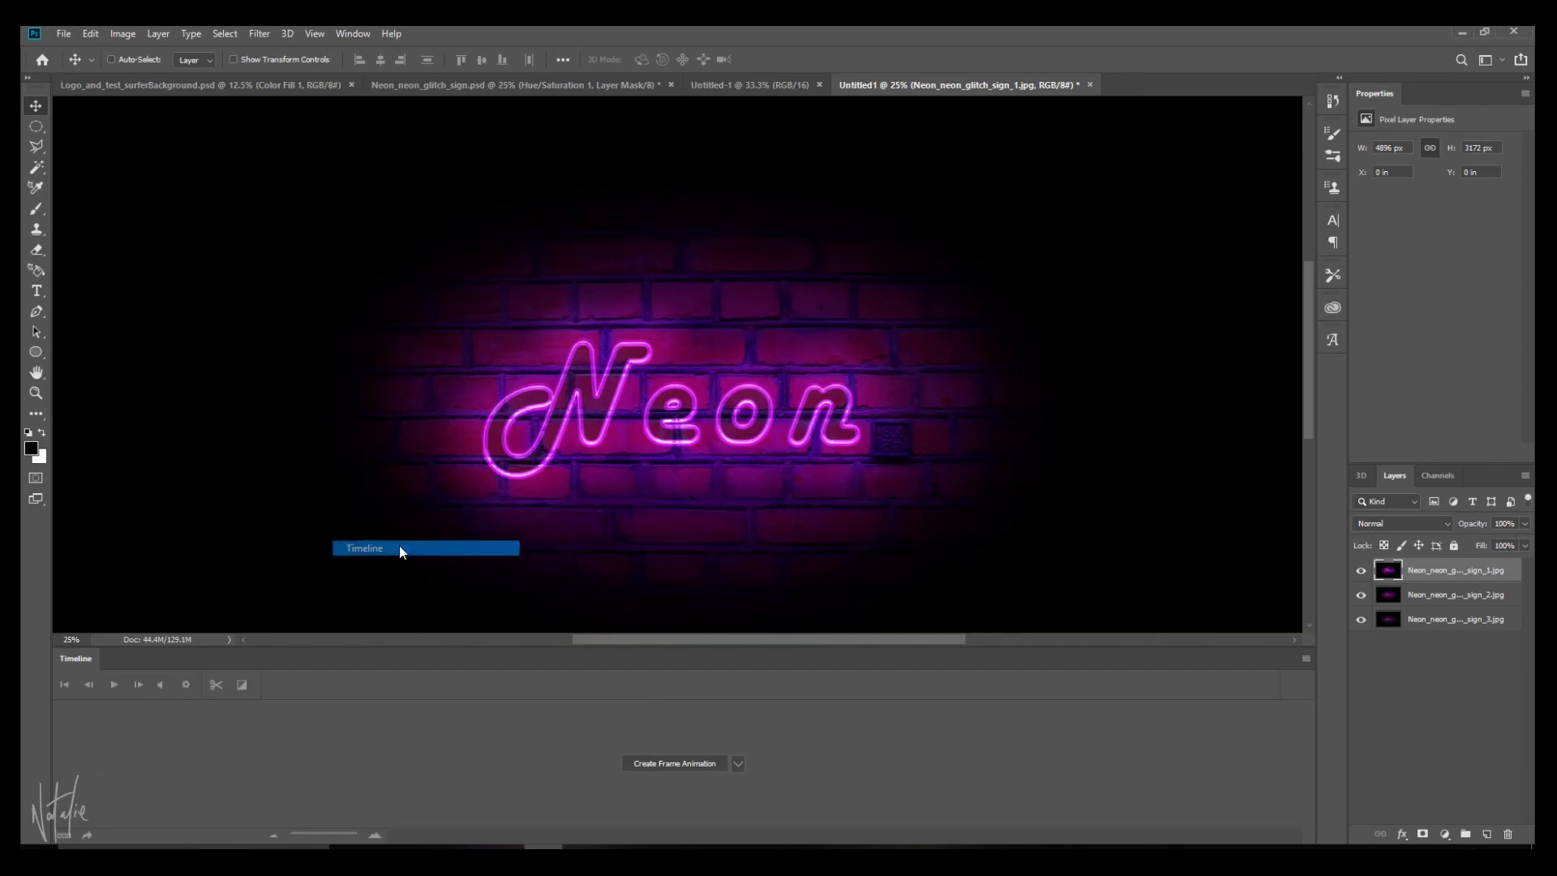
pyautogui.click(739, 764)
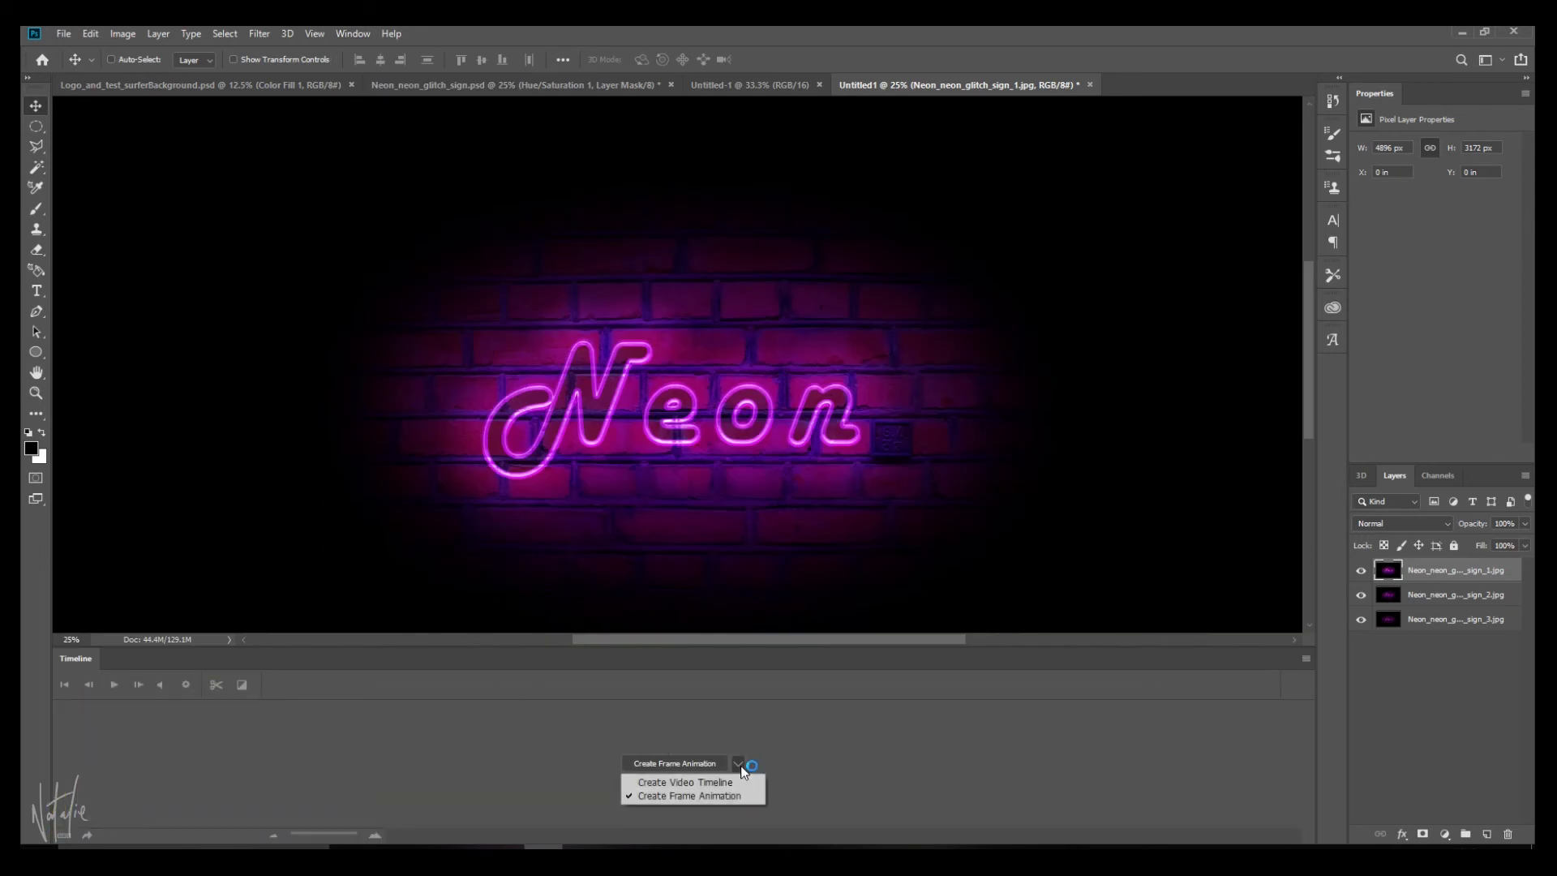
pyautogui.click(704, 798)
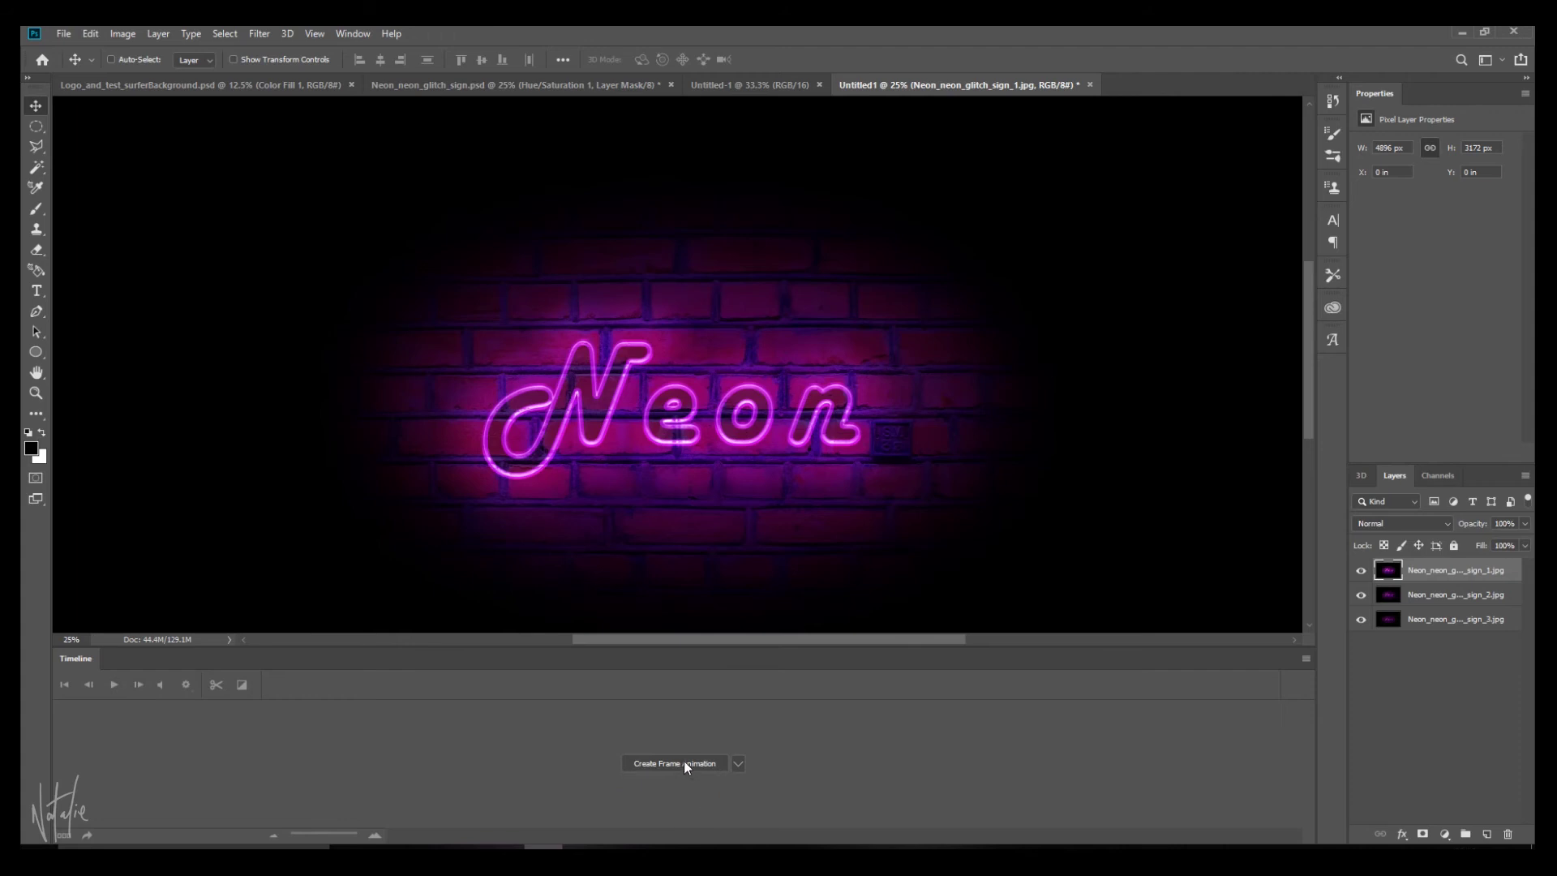
pyautogui.click(682, 764)
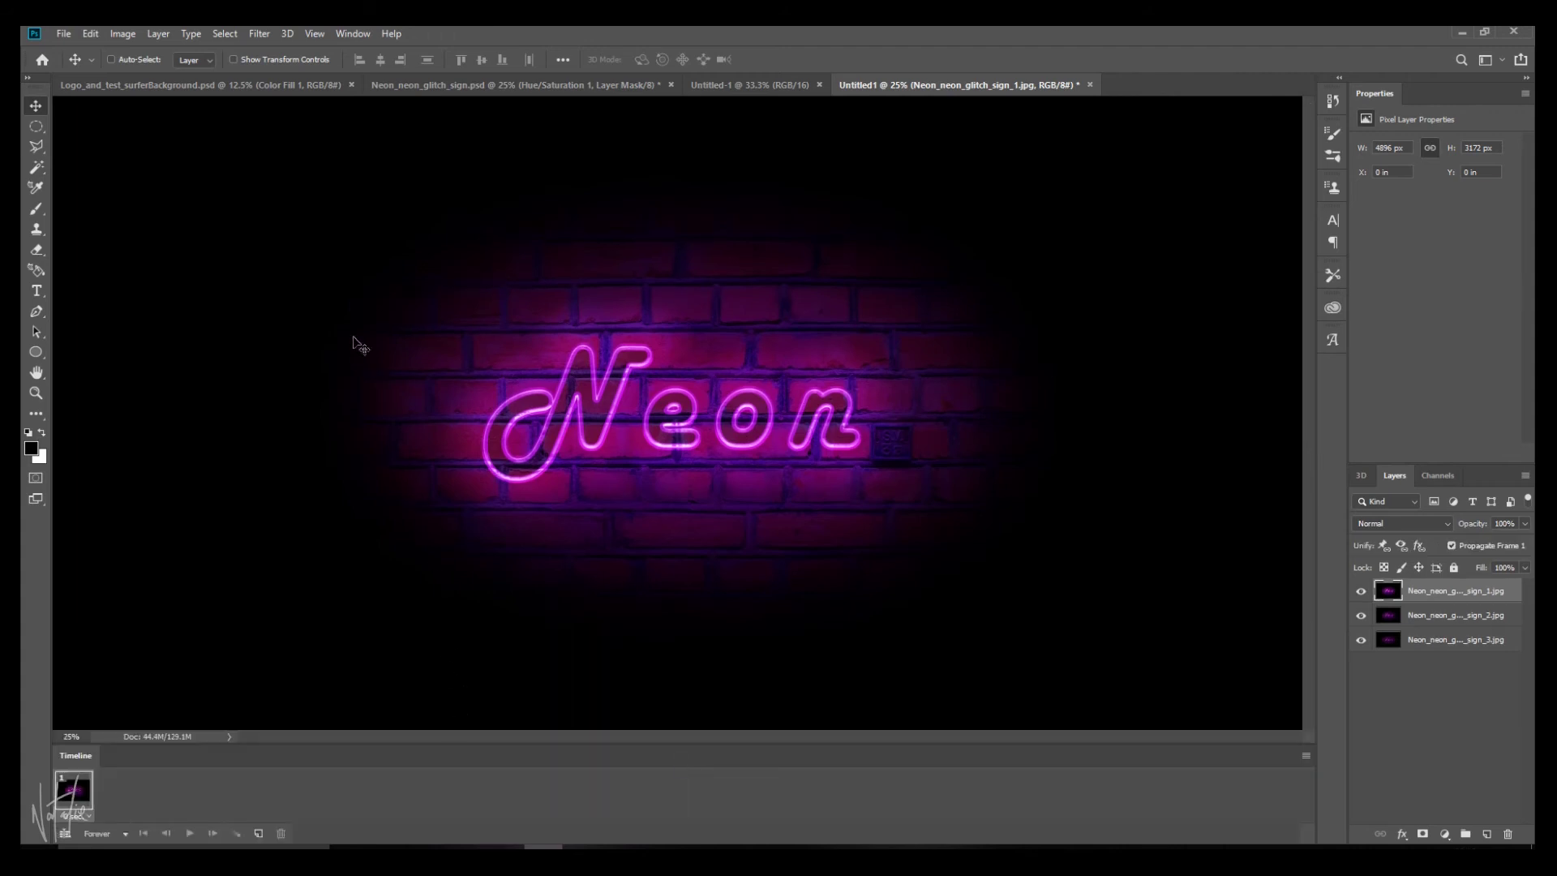
# - Select all layers, enable Create New Layer for Each New Frame, and make frames from layers
pyautogui.click(226, 34)
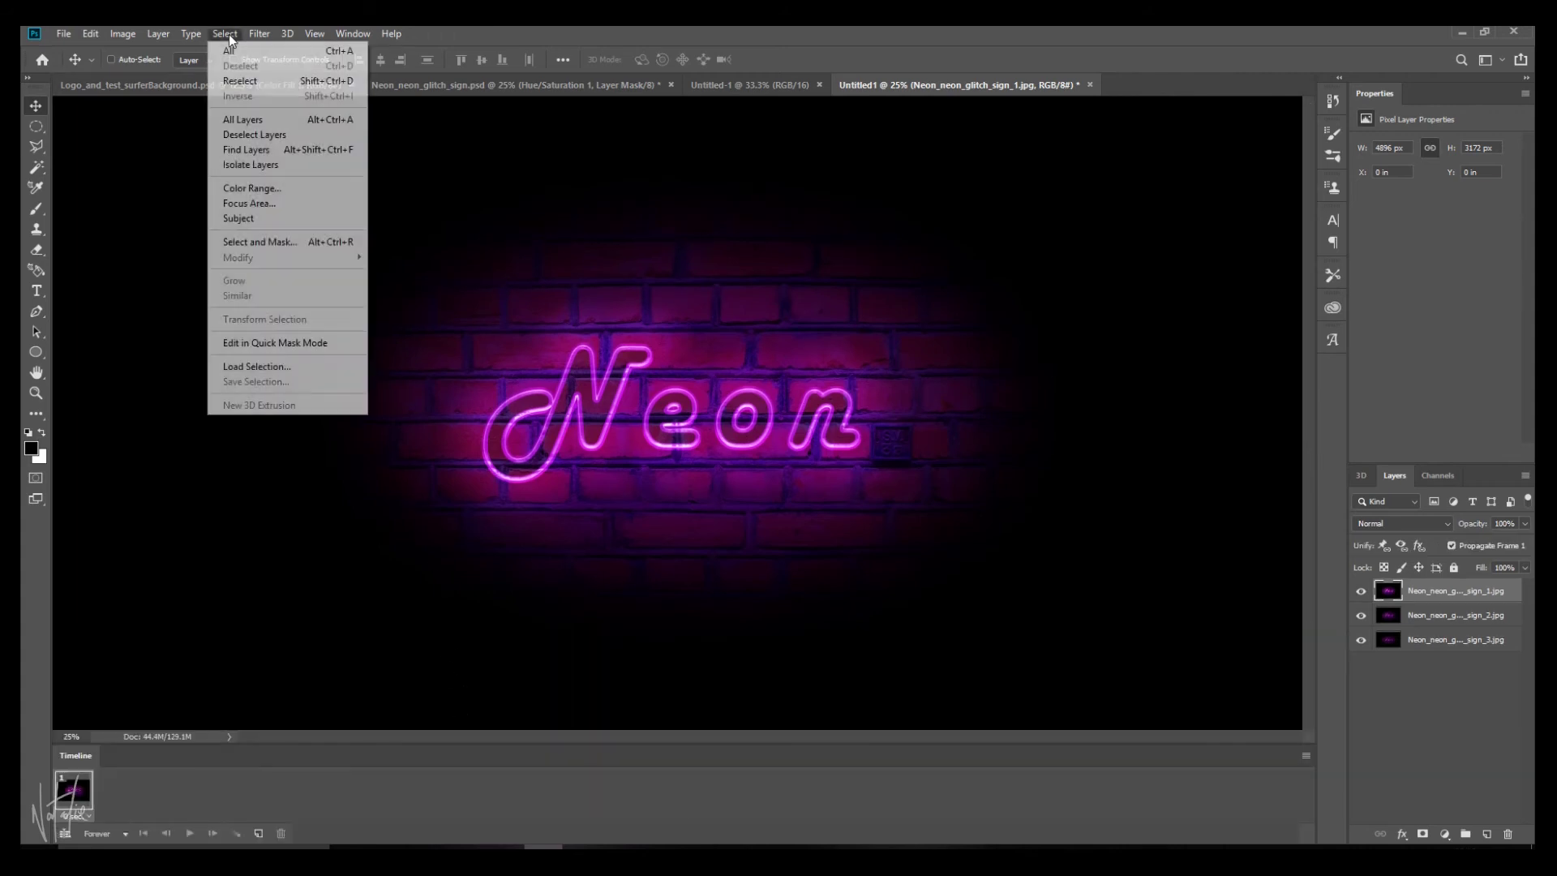
pyautogui.click(245, 120)
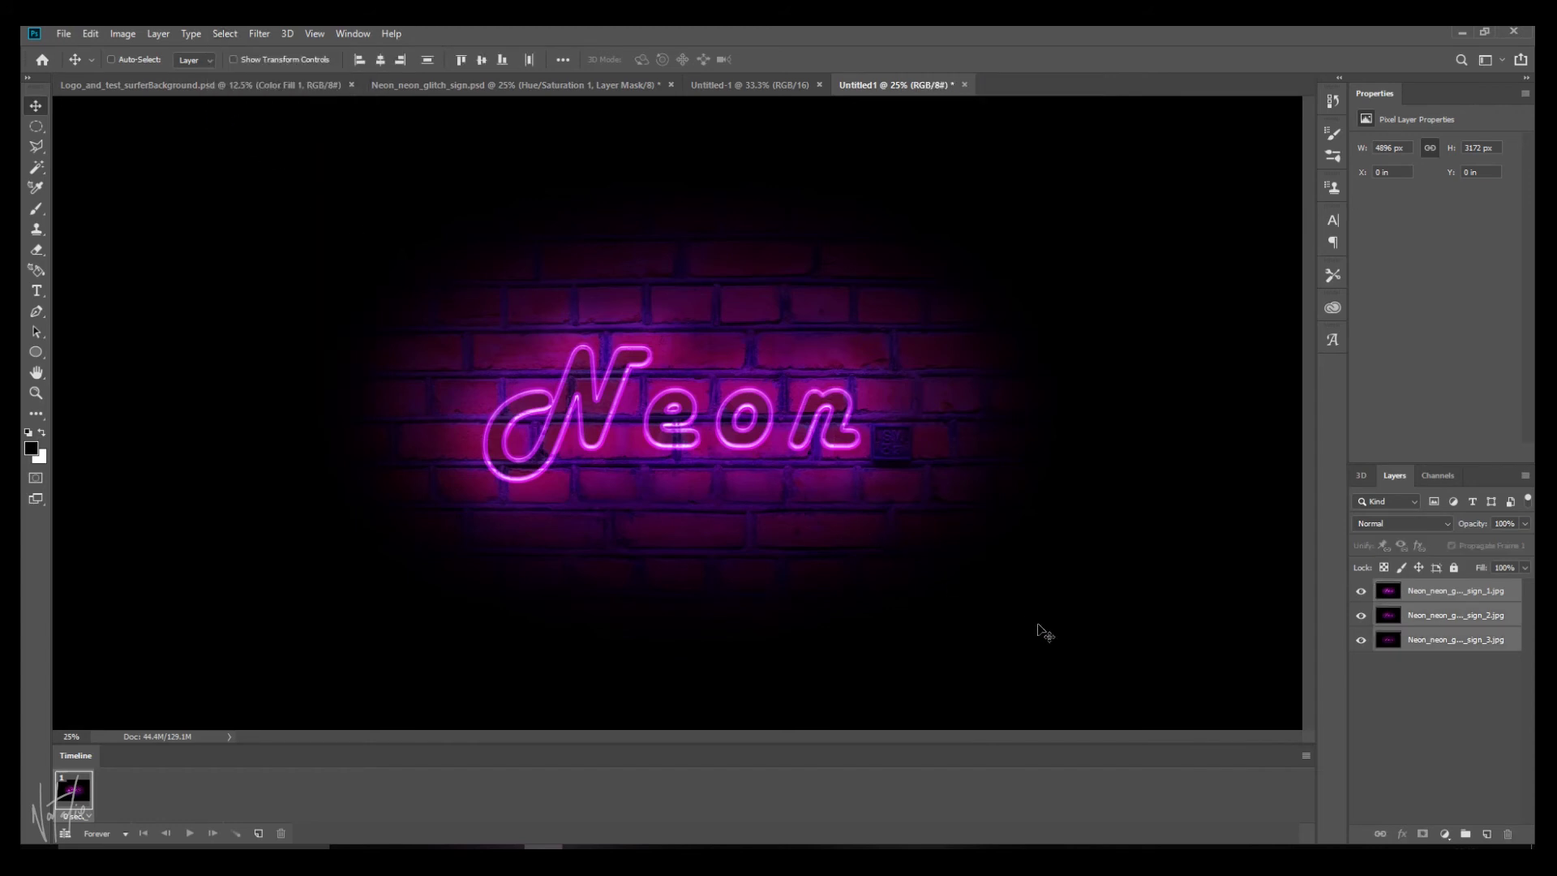
pyautogui.click(1306, 756)
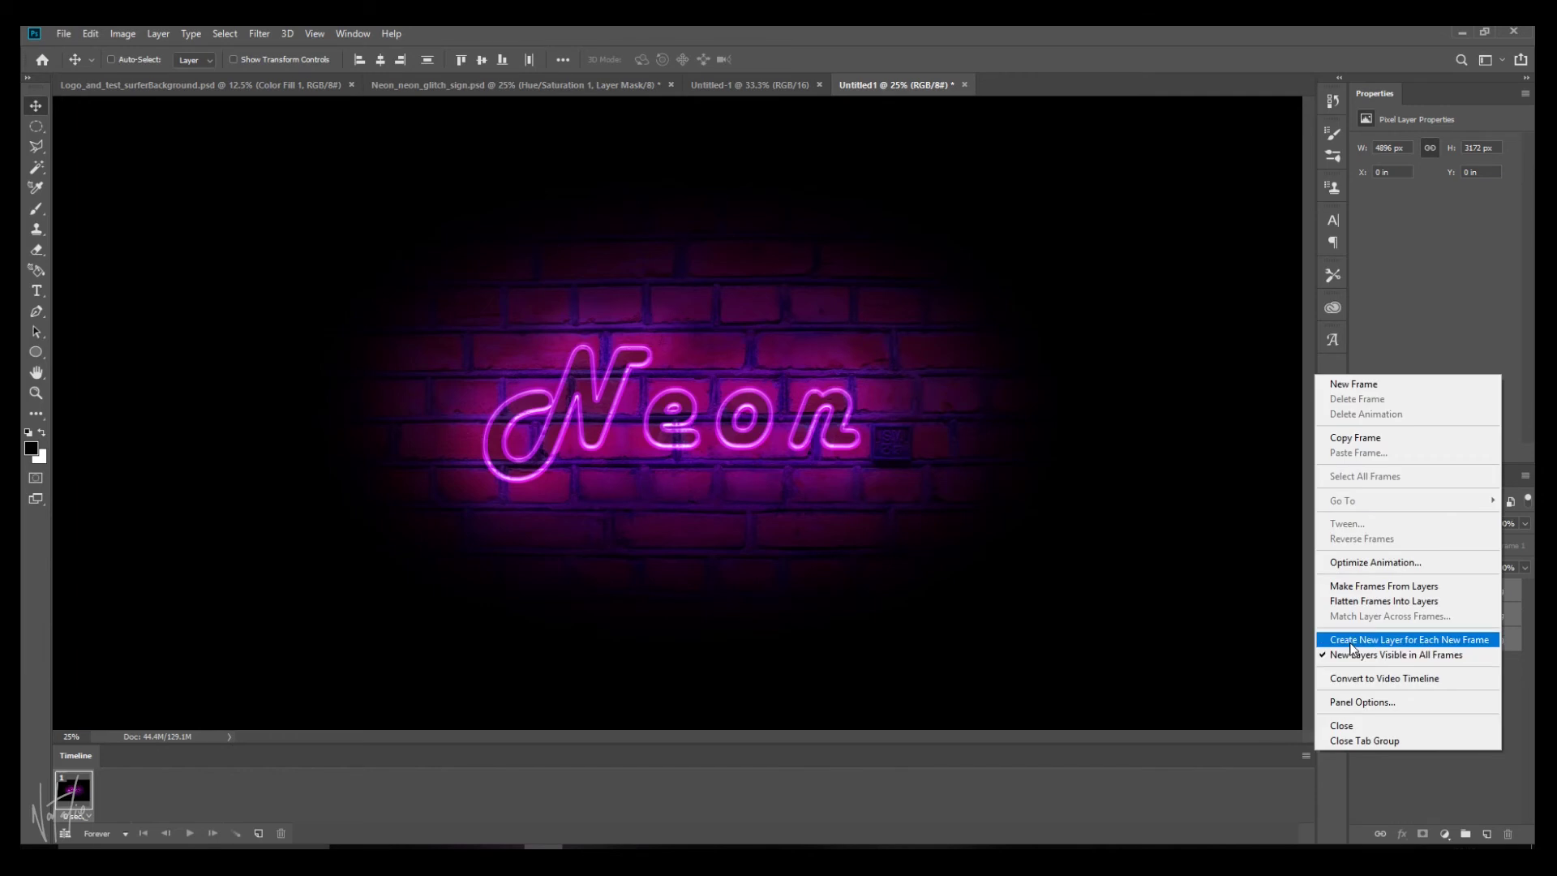
pyautogui.click(1351, 641)
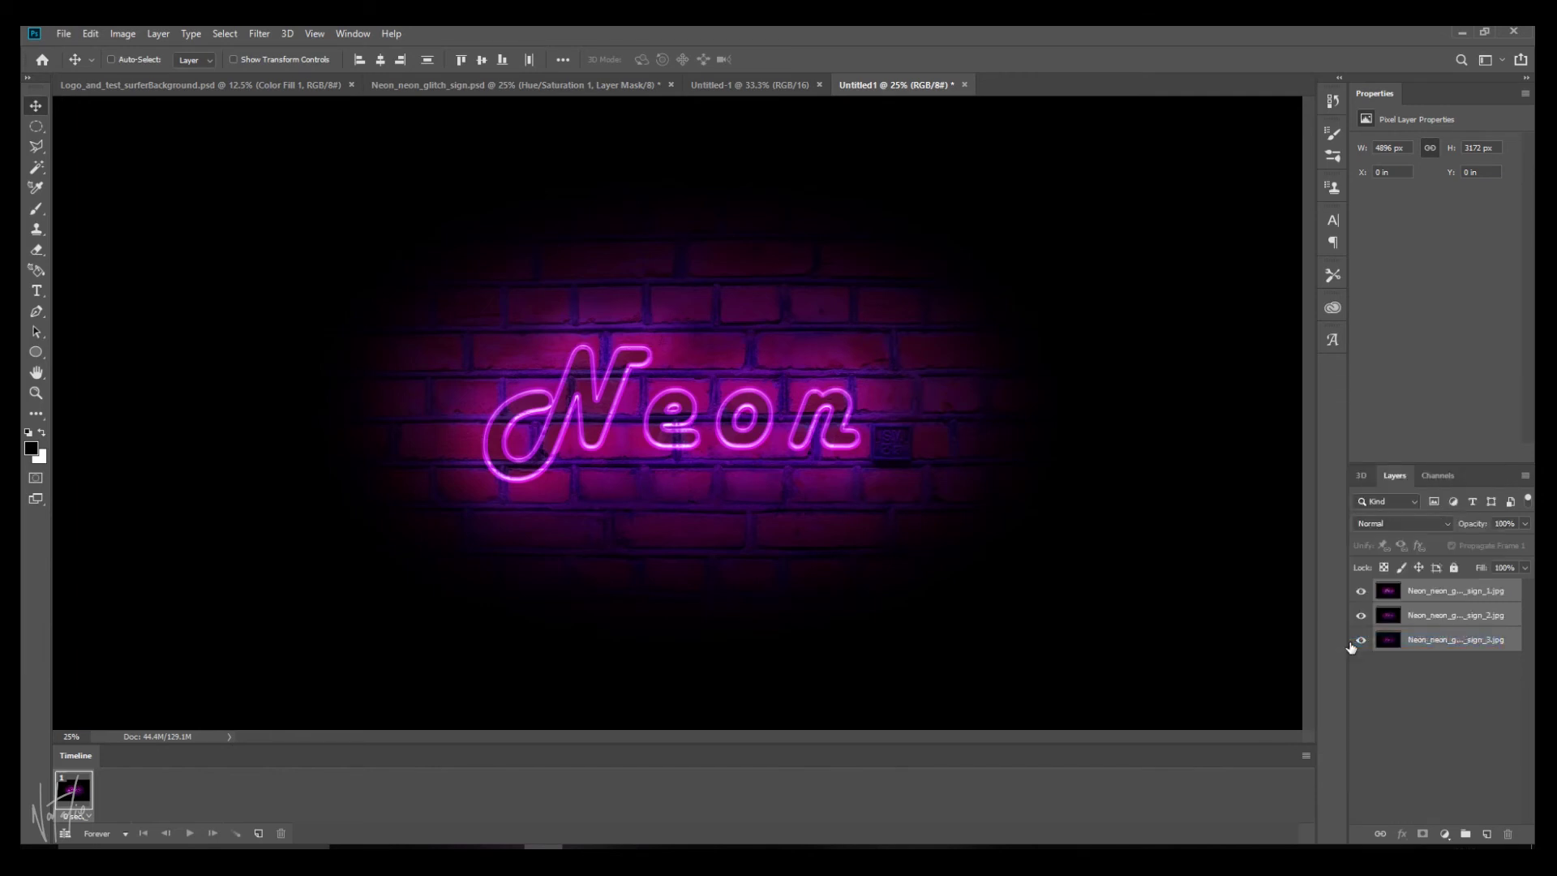
pyautogui.click(1306, 756)
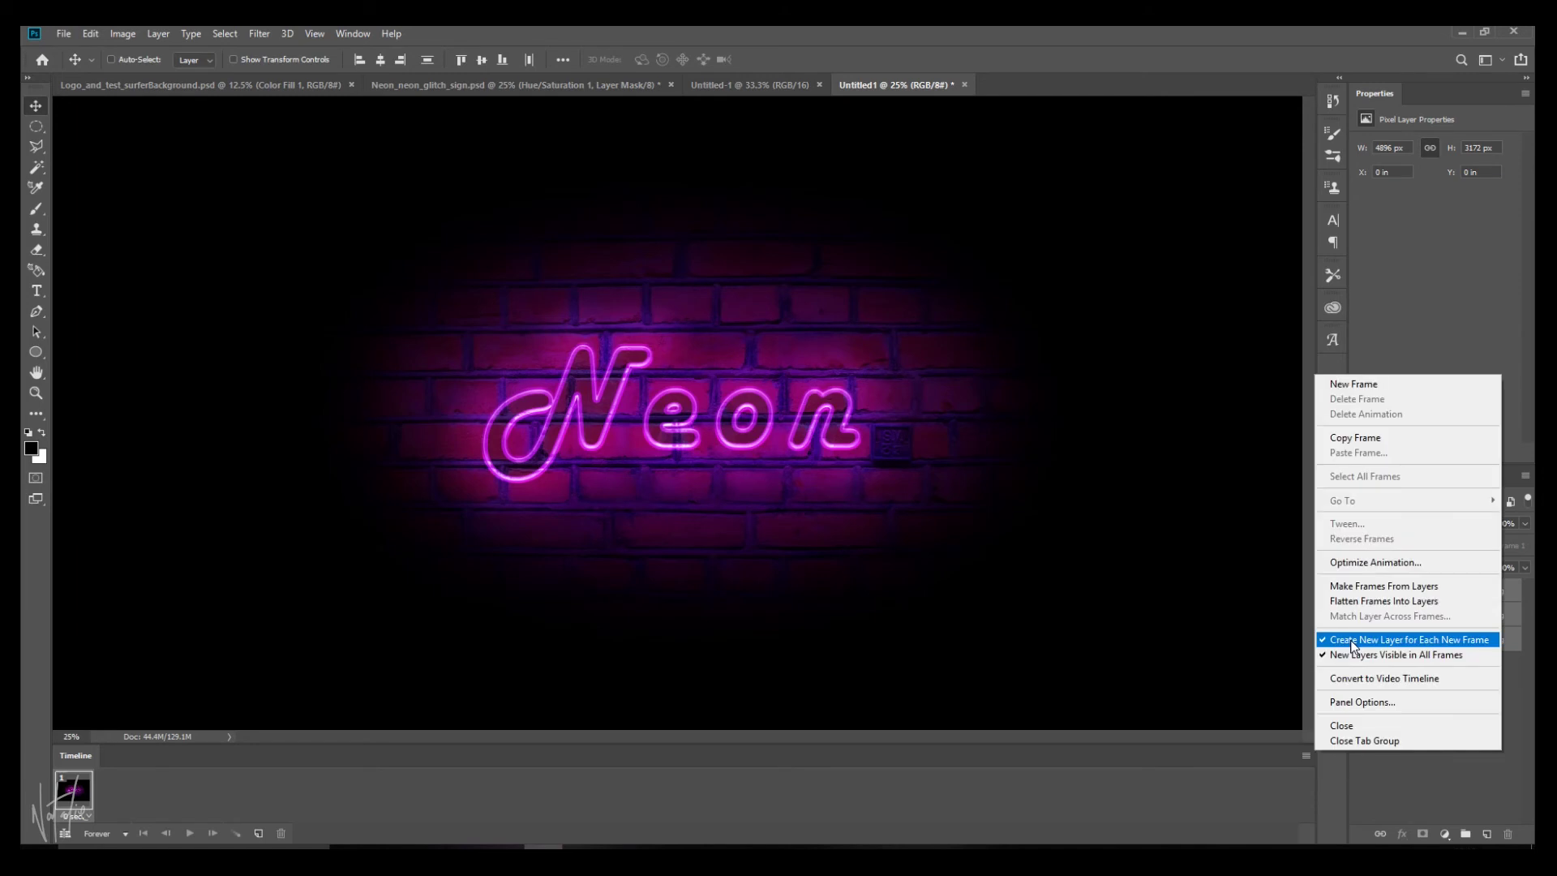
pyautogui.click(1351, 590)
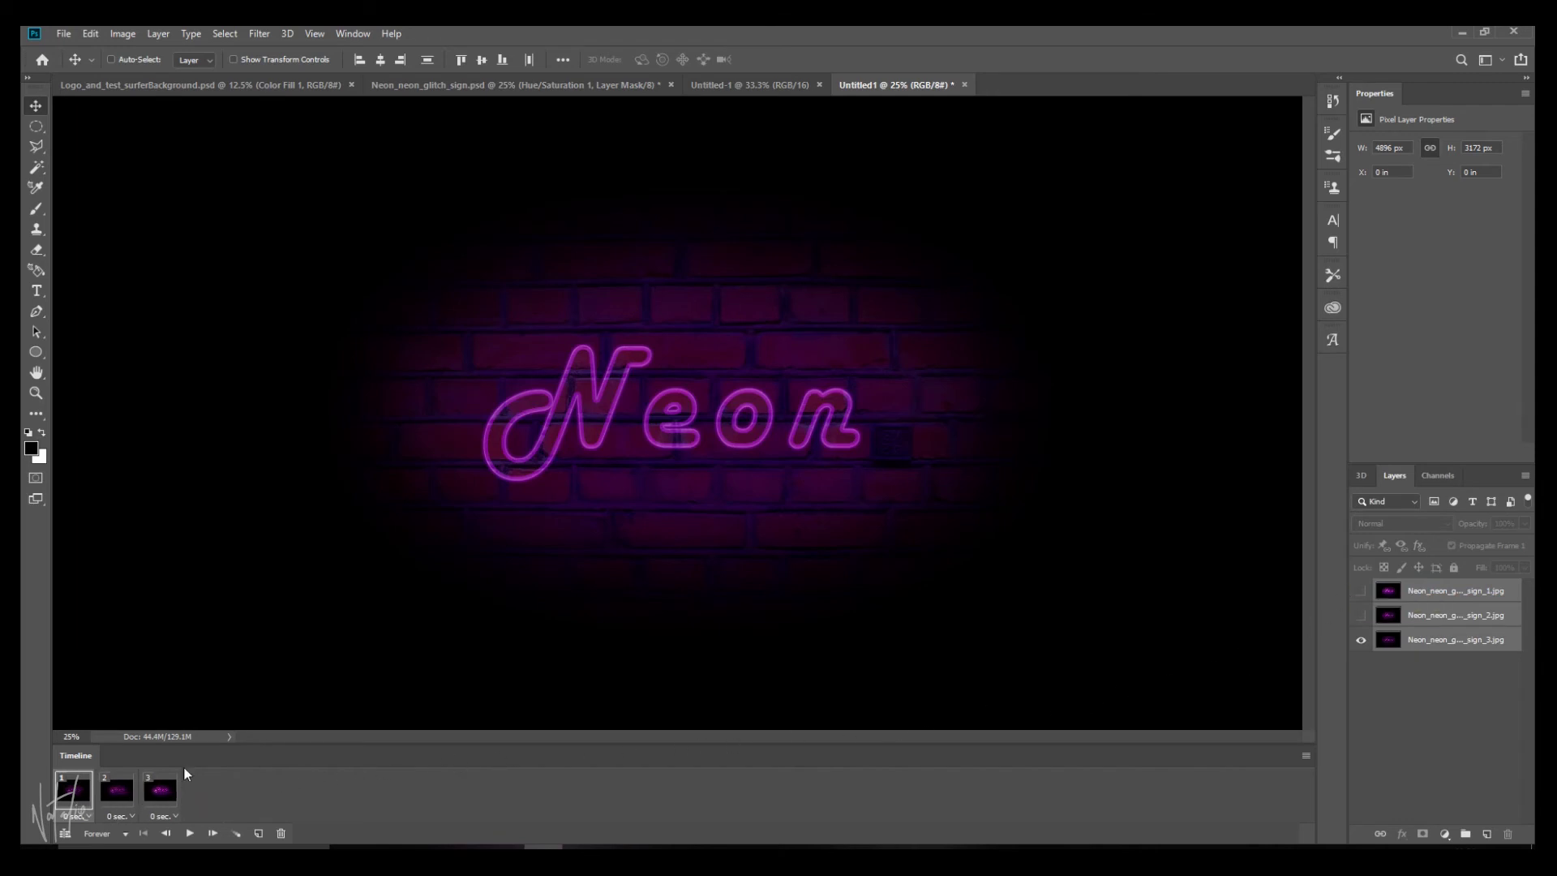
# - Add frames with 0 and 0.1 sec delays, preview playback, keep looping Forever, and select all nine frames
pyautogui.click(189, 833)
pyautogui.click(77, 816)
pyautogui.click(74, 817)
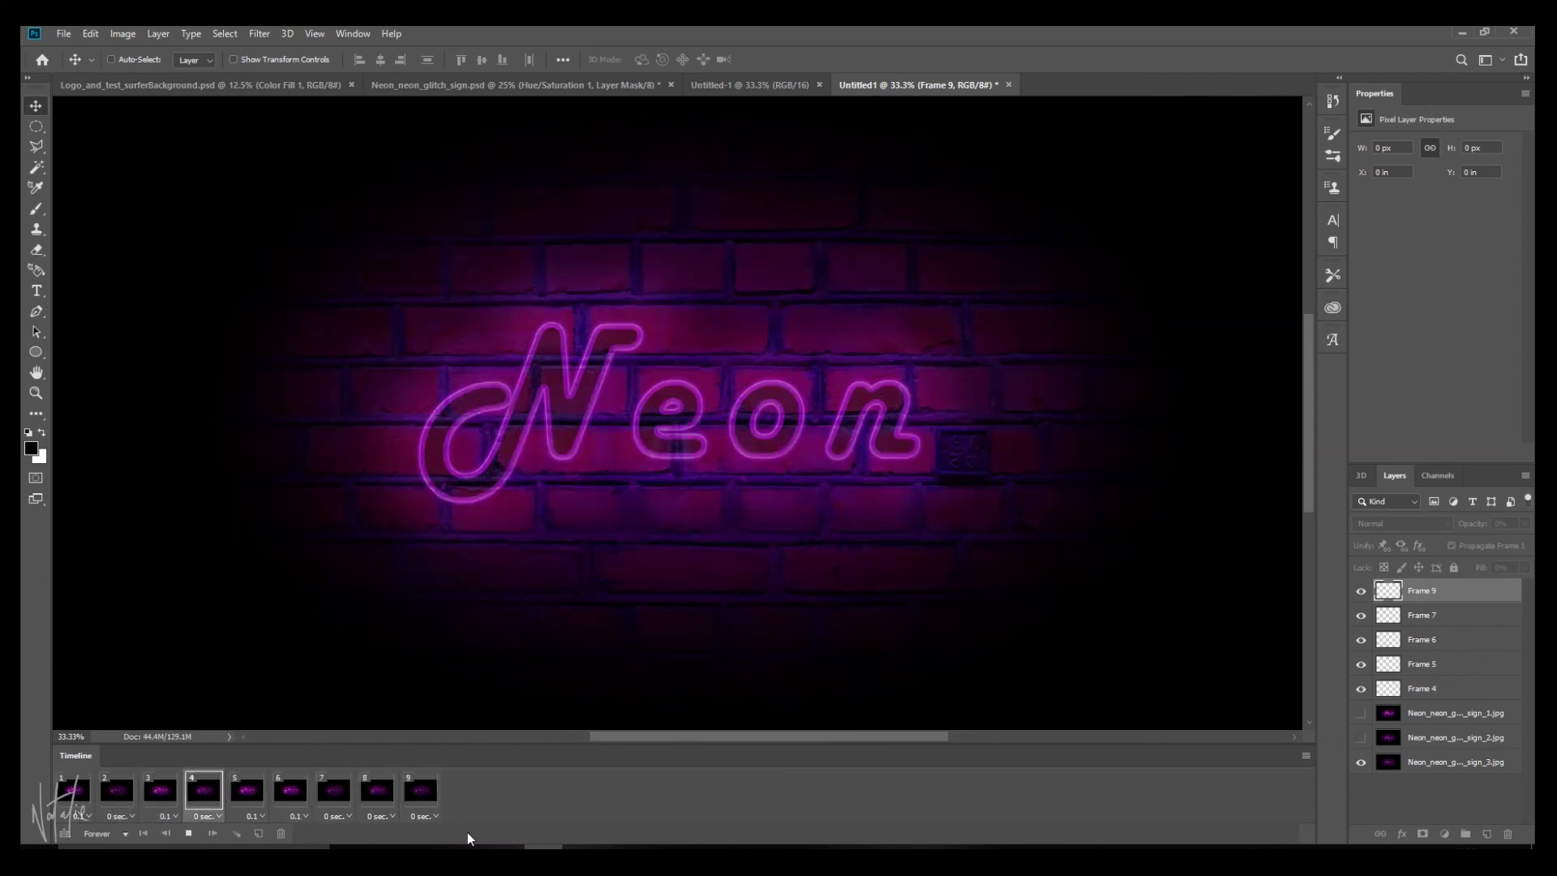
pyautogui.press('space')
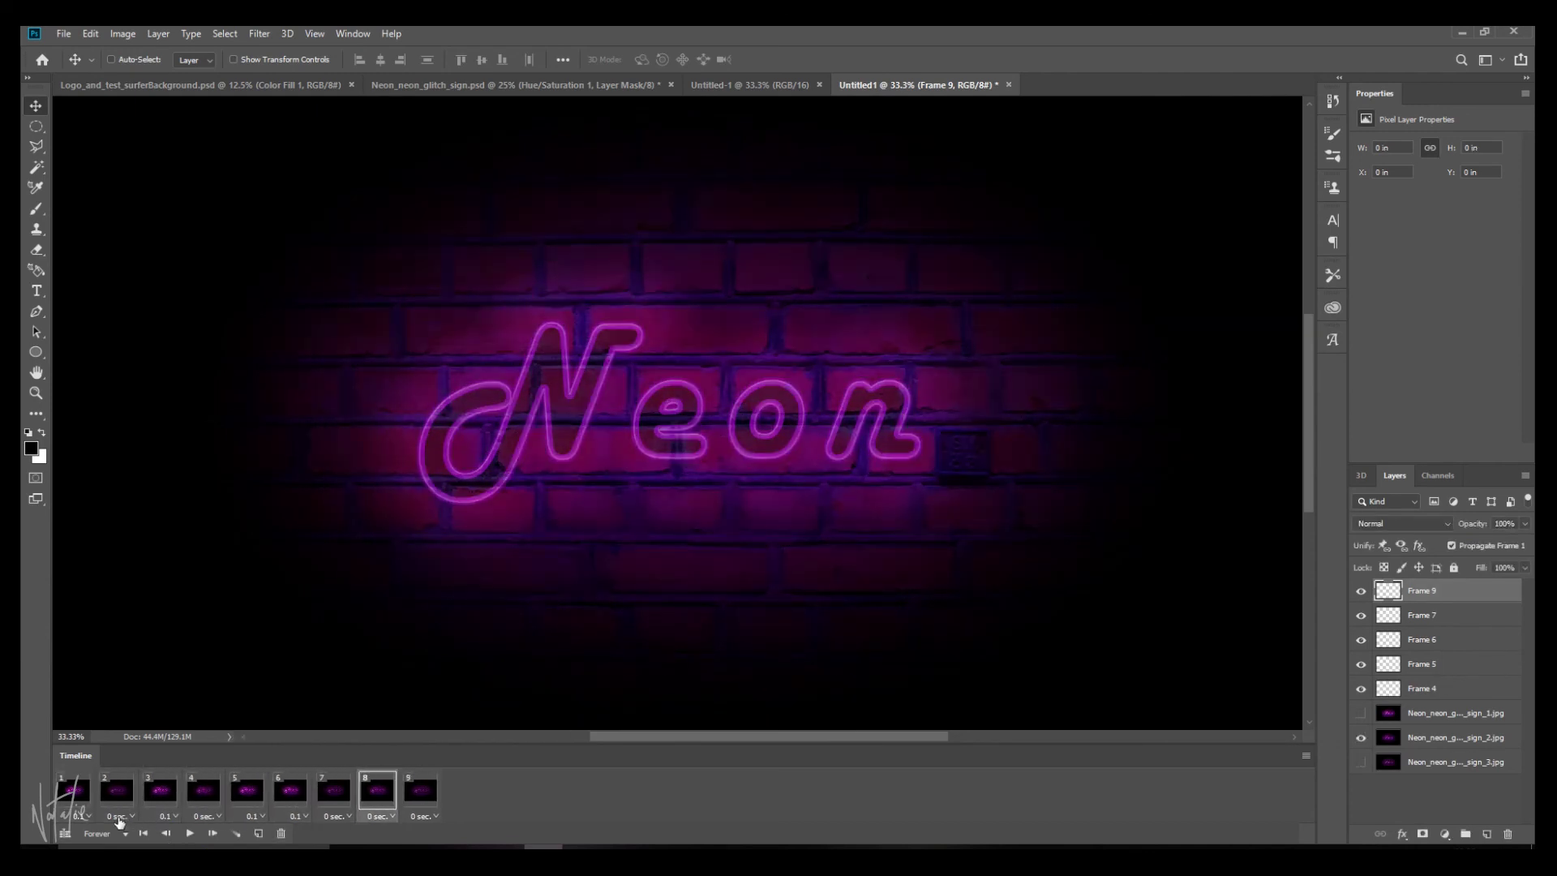
pyautogui.click(102, 835)
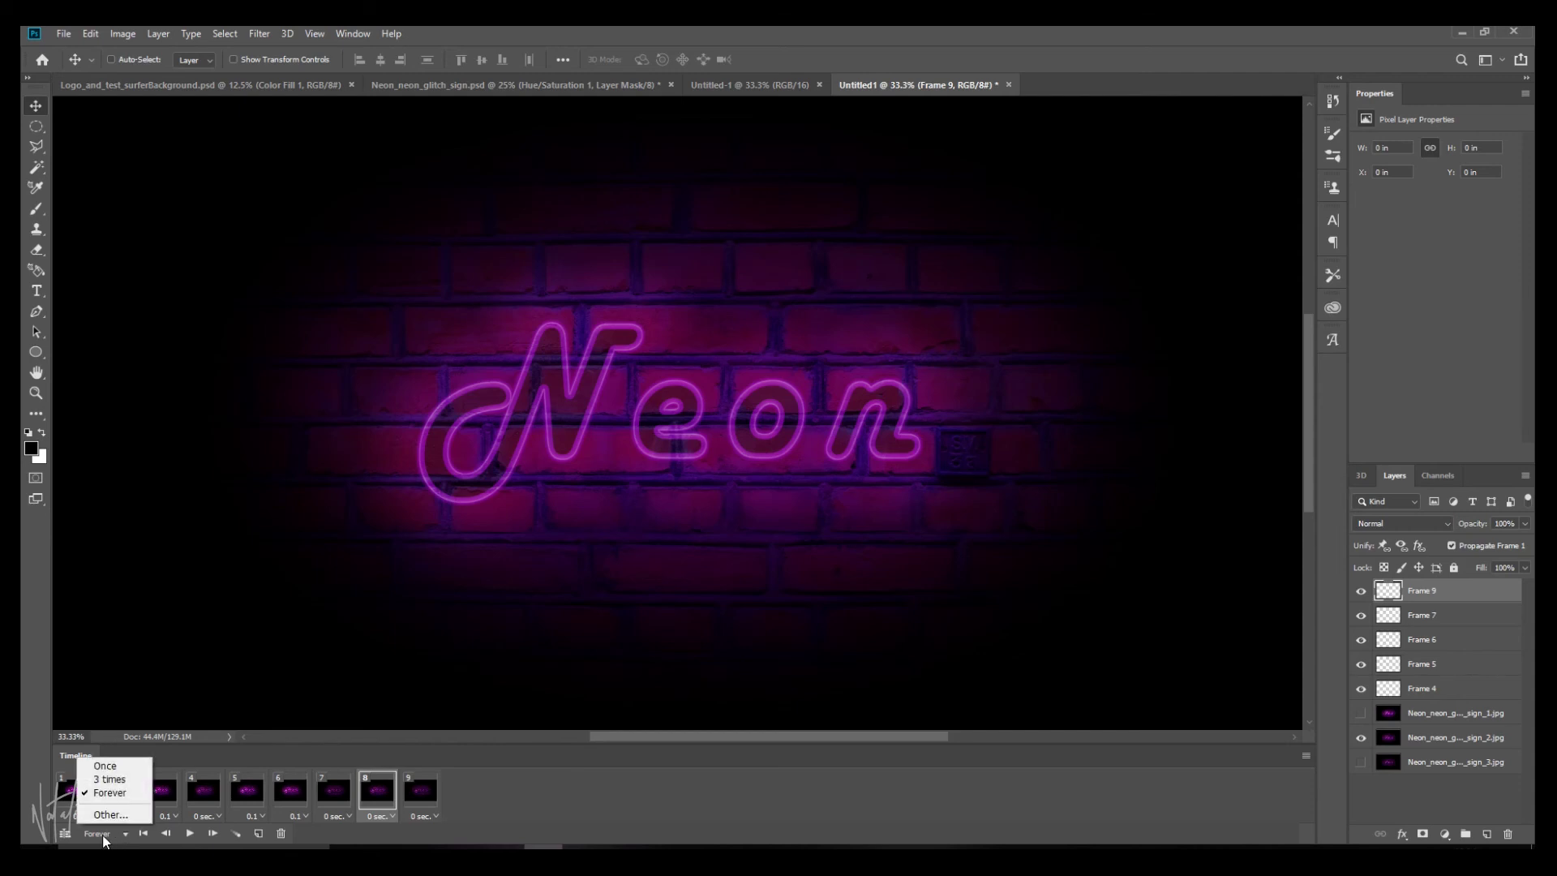
pyautogui.click(102, 834)
pyautogui.click(143, 833)
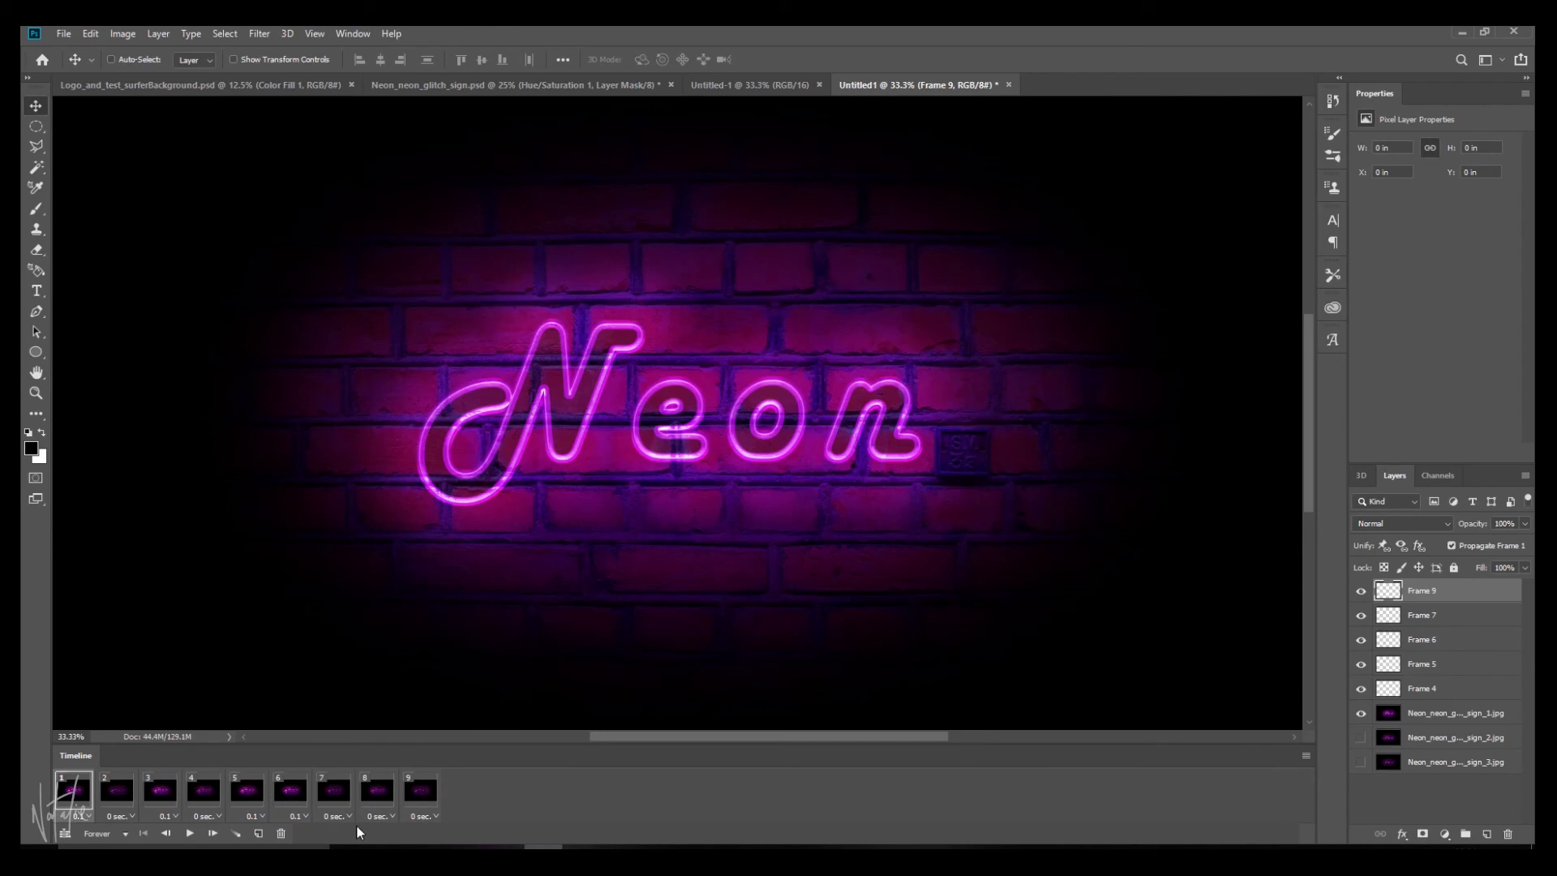
pyautogui.keyDown('shift'); pyautogui.click(422, 794); pyautogui.keyUp('shift')
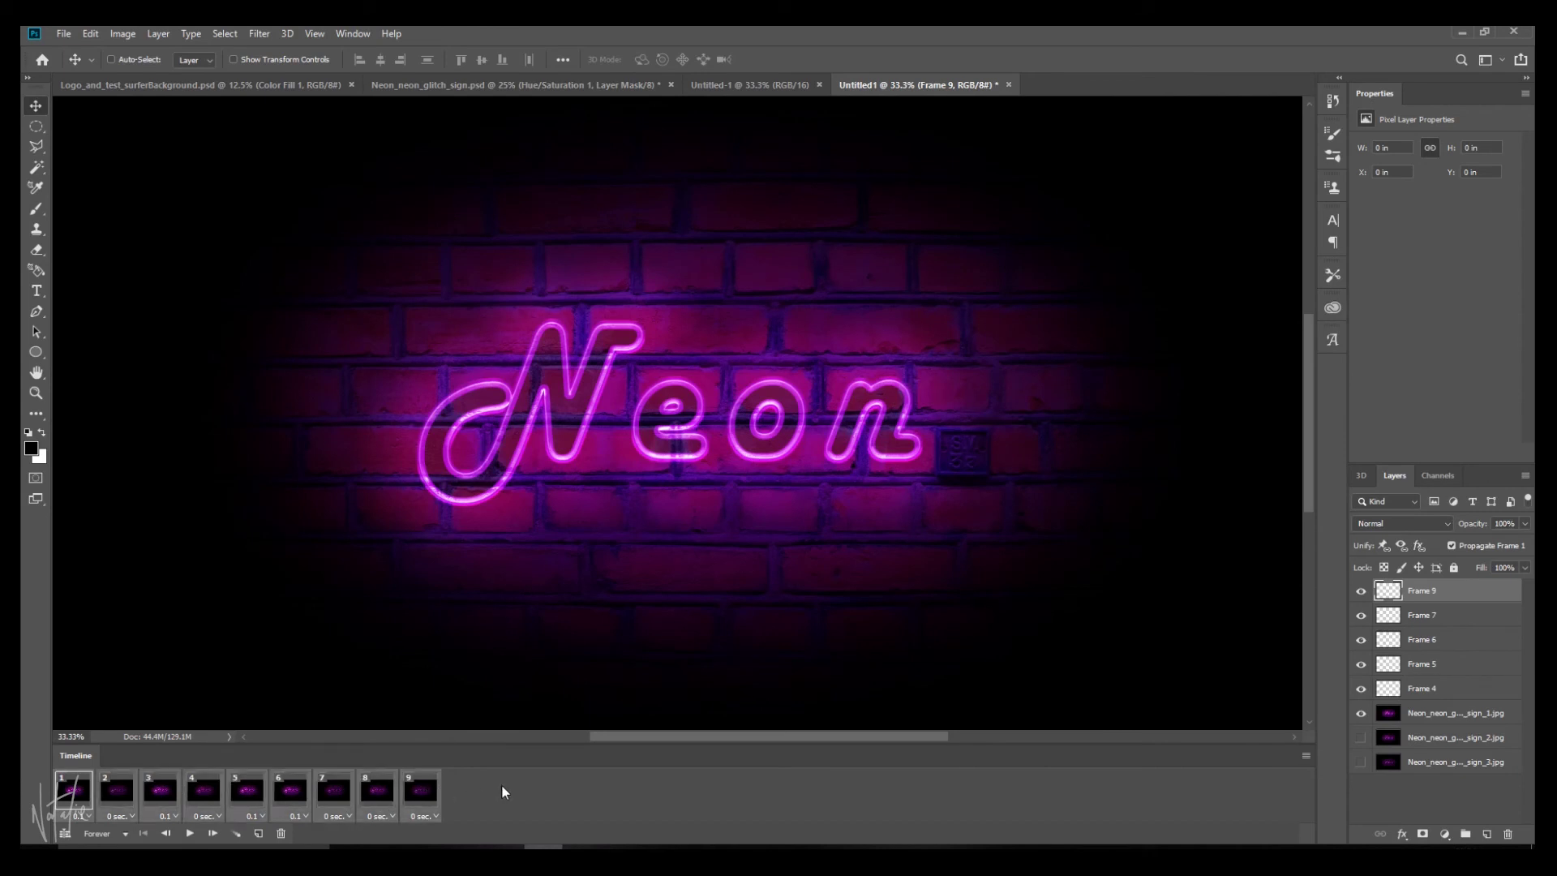
# - In Save for Web (Legacy), choose the GIF 128 Dithered preset and proceed to save the GIF
pyautogui.click(63, 33)
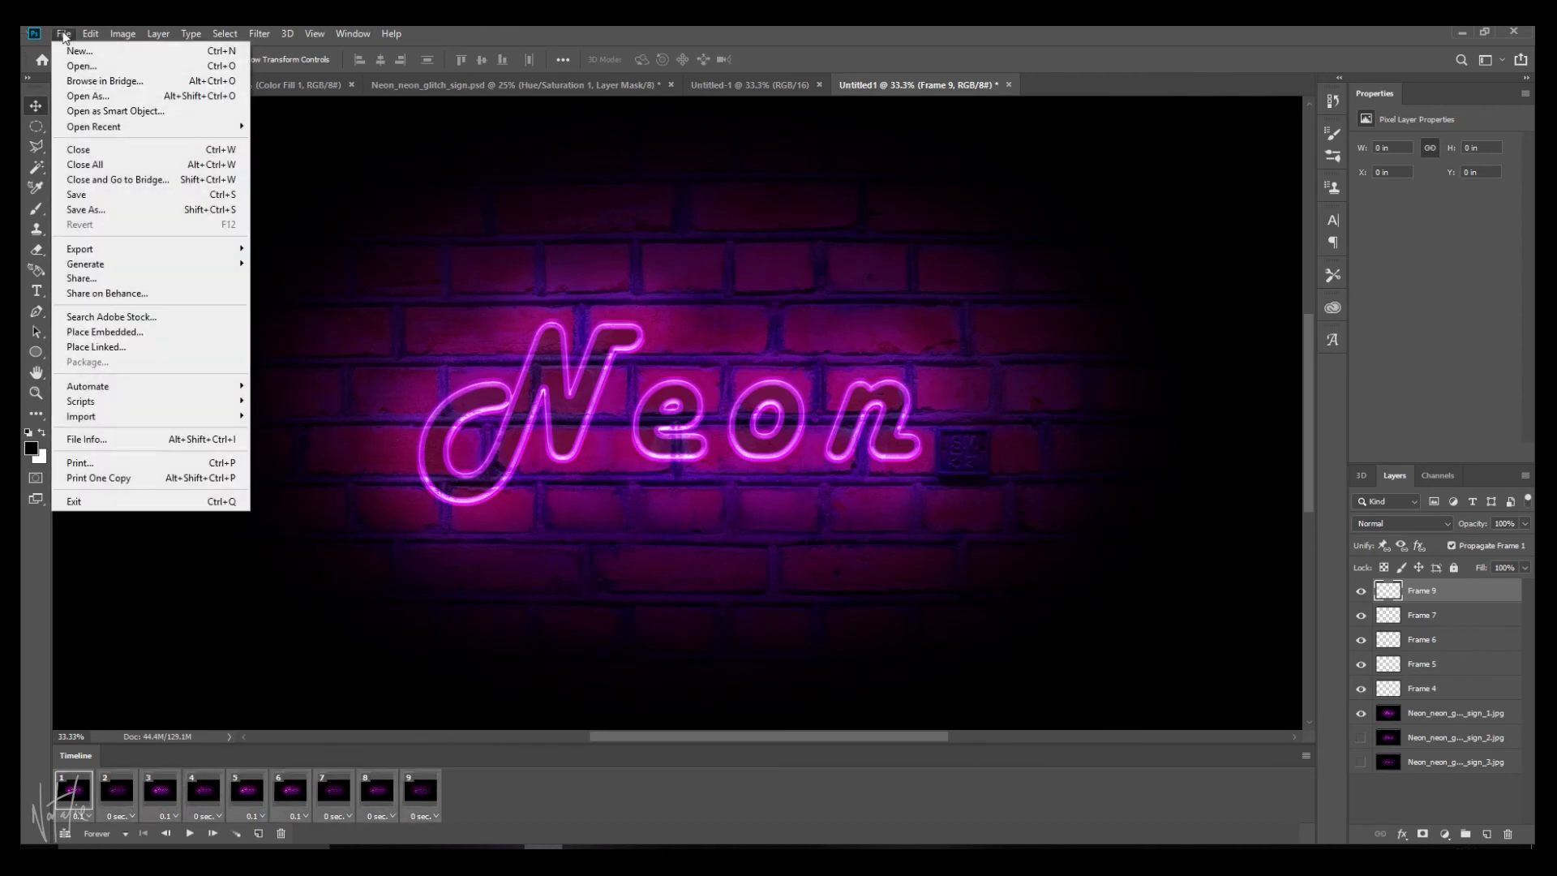
pyautogui.moveTo(134, 253)
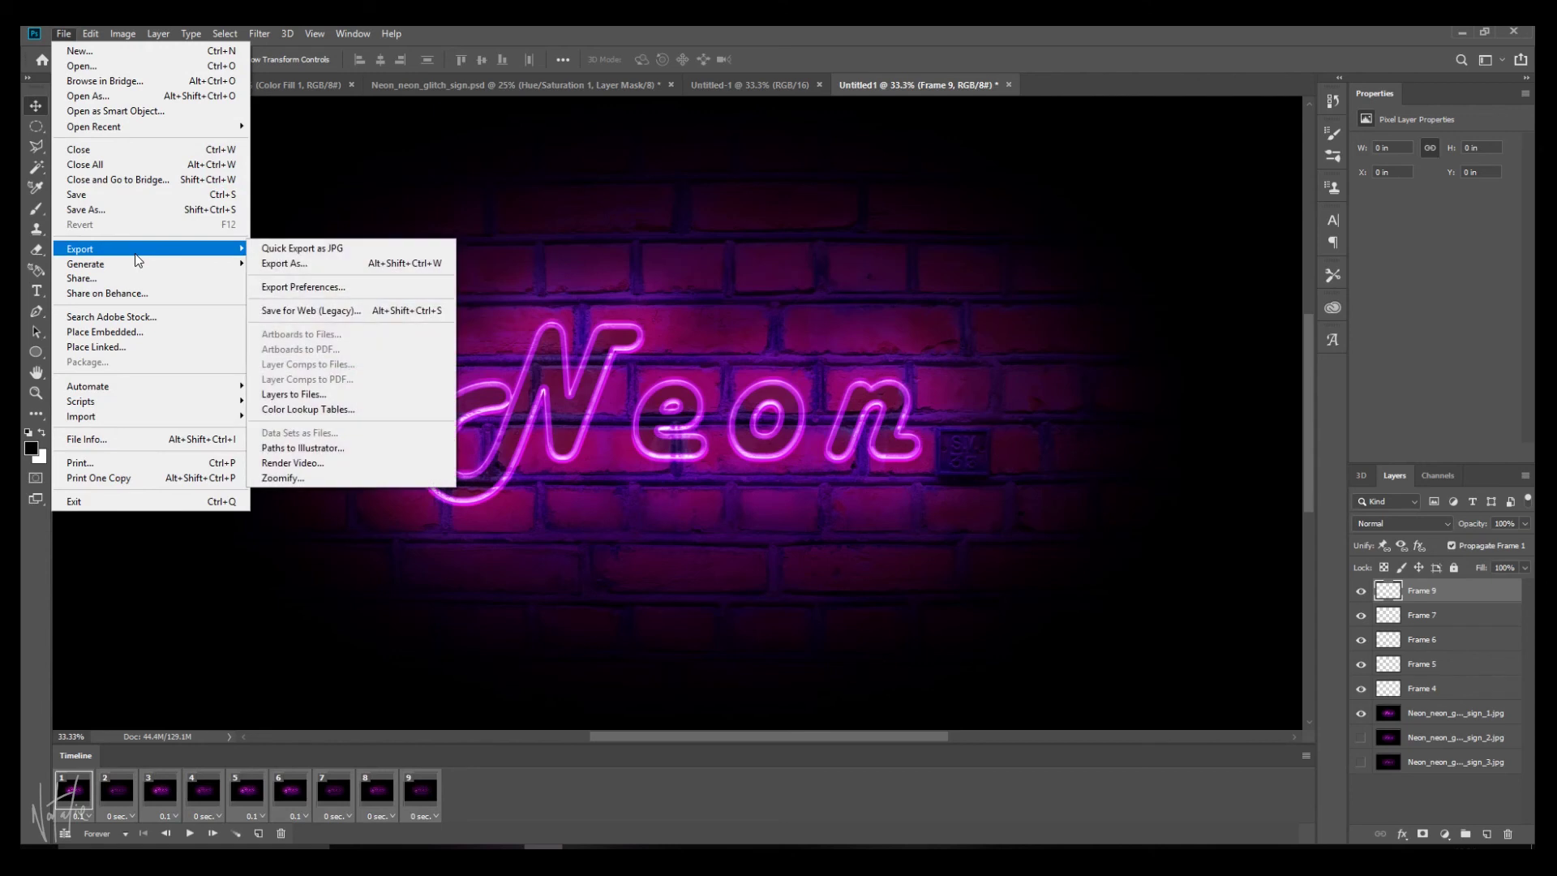
pyautogui.click(337, 311)
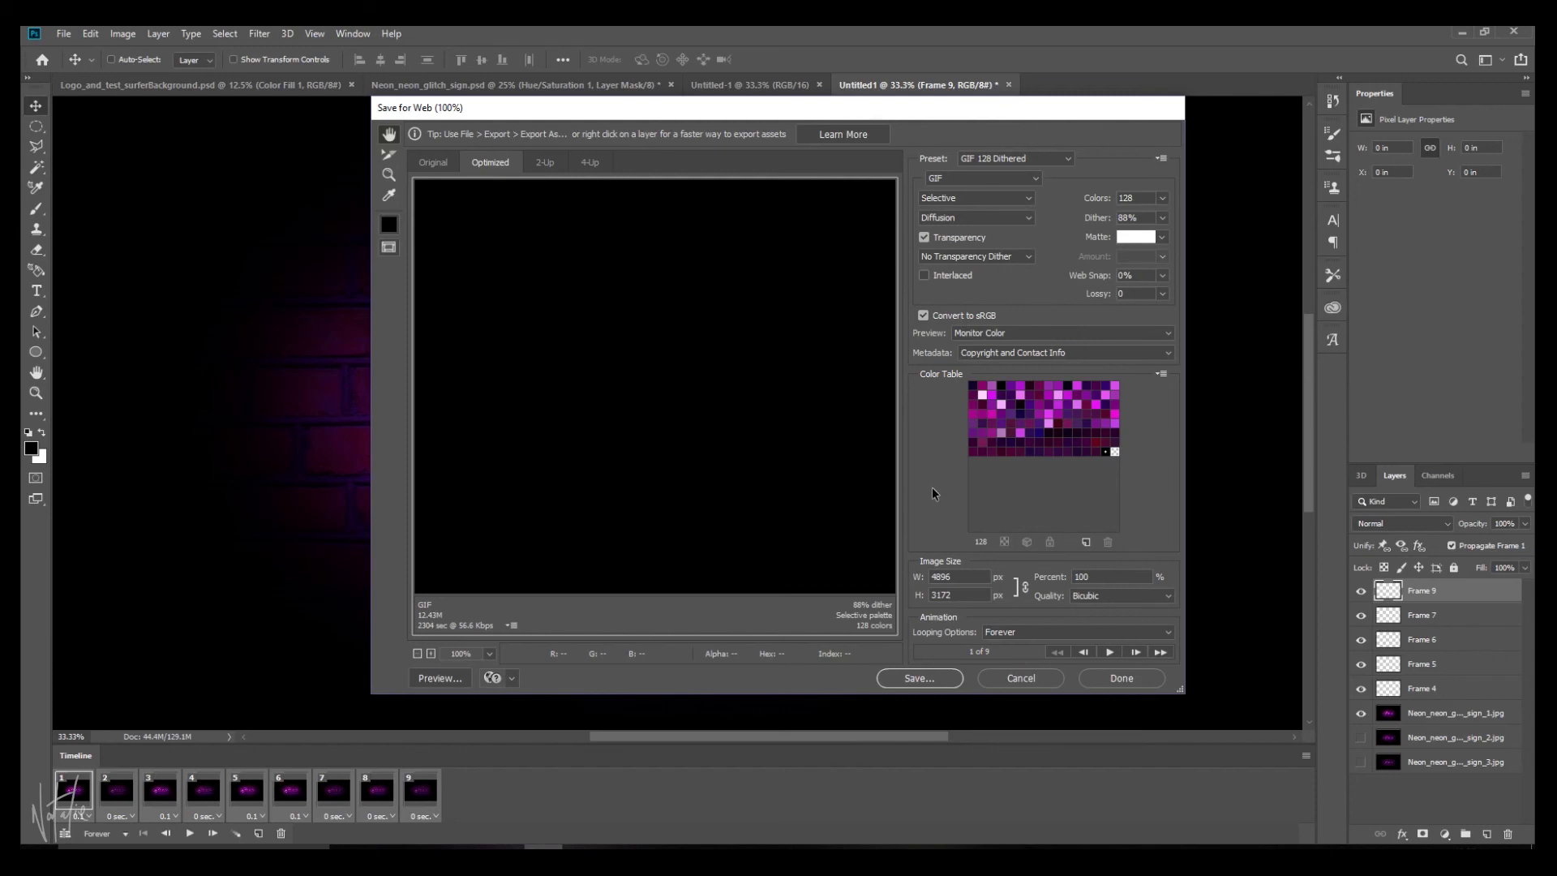
pyautogui.click(1066, 159)
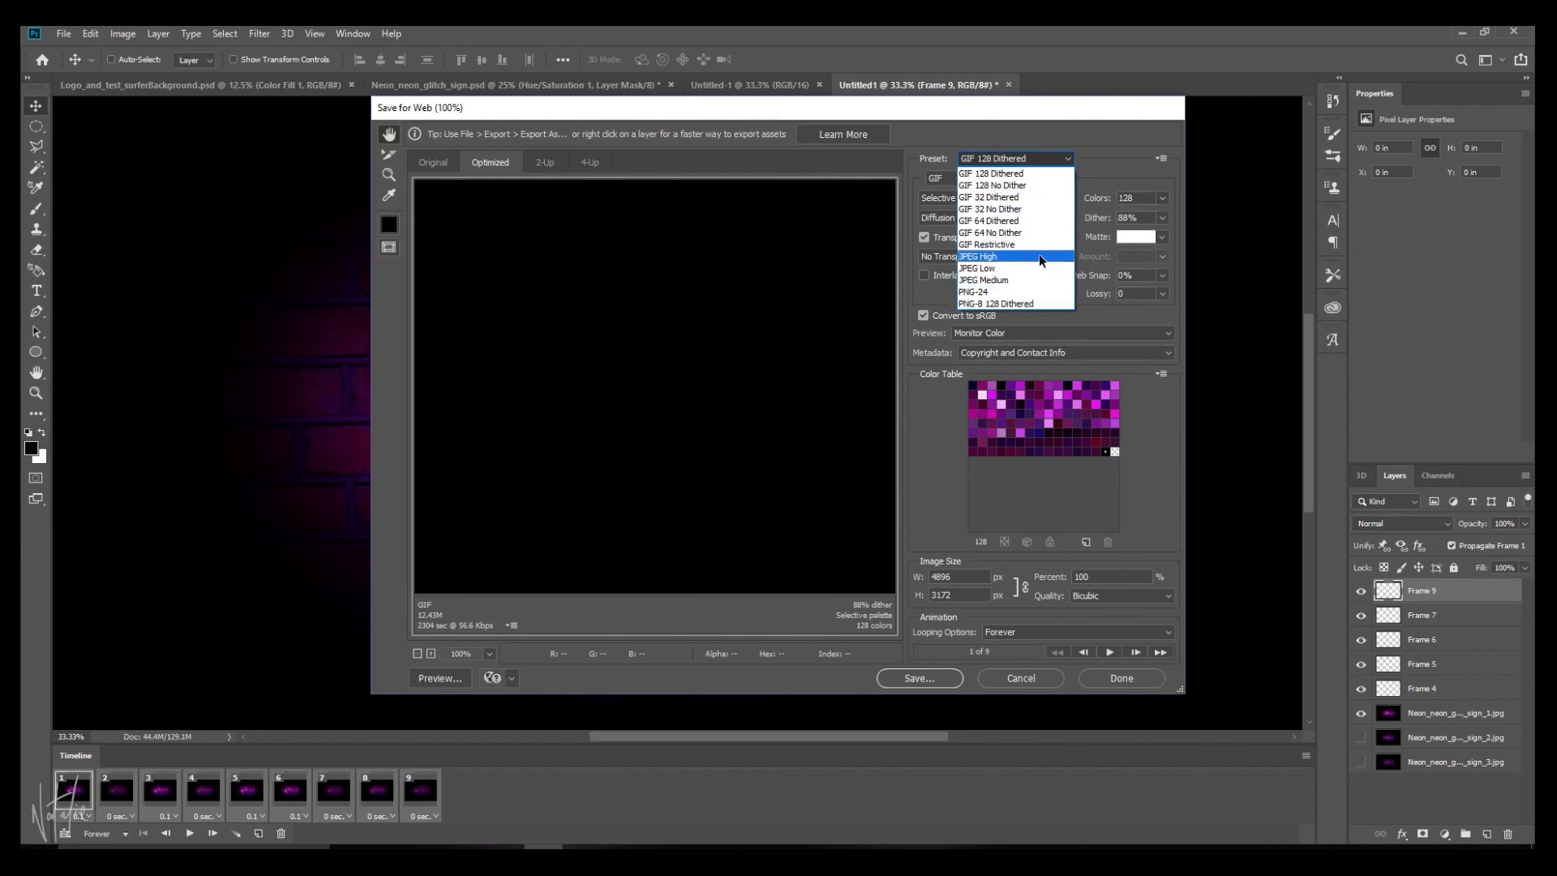
pyautogui.click(1039, 170)
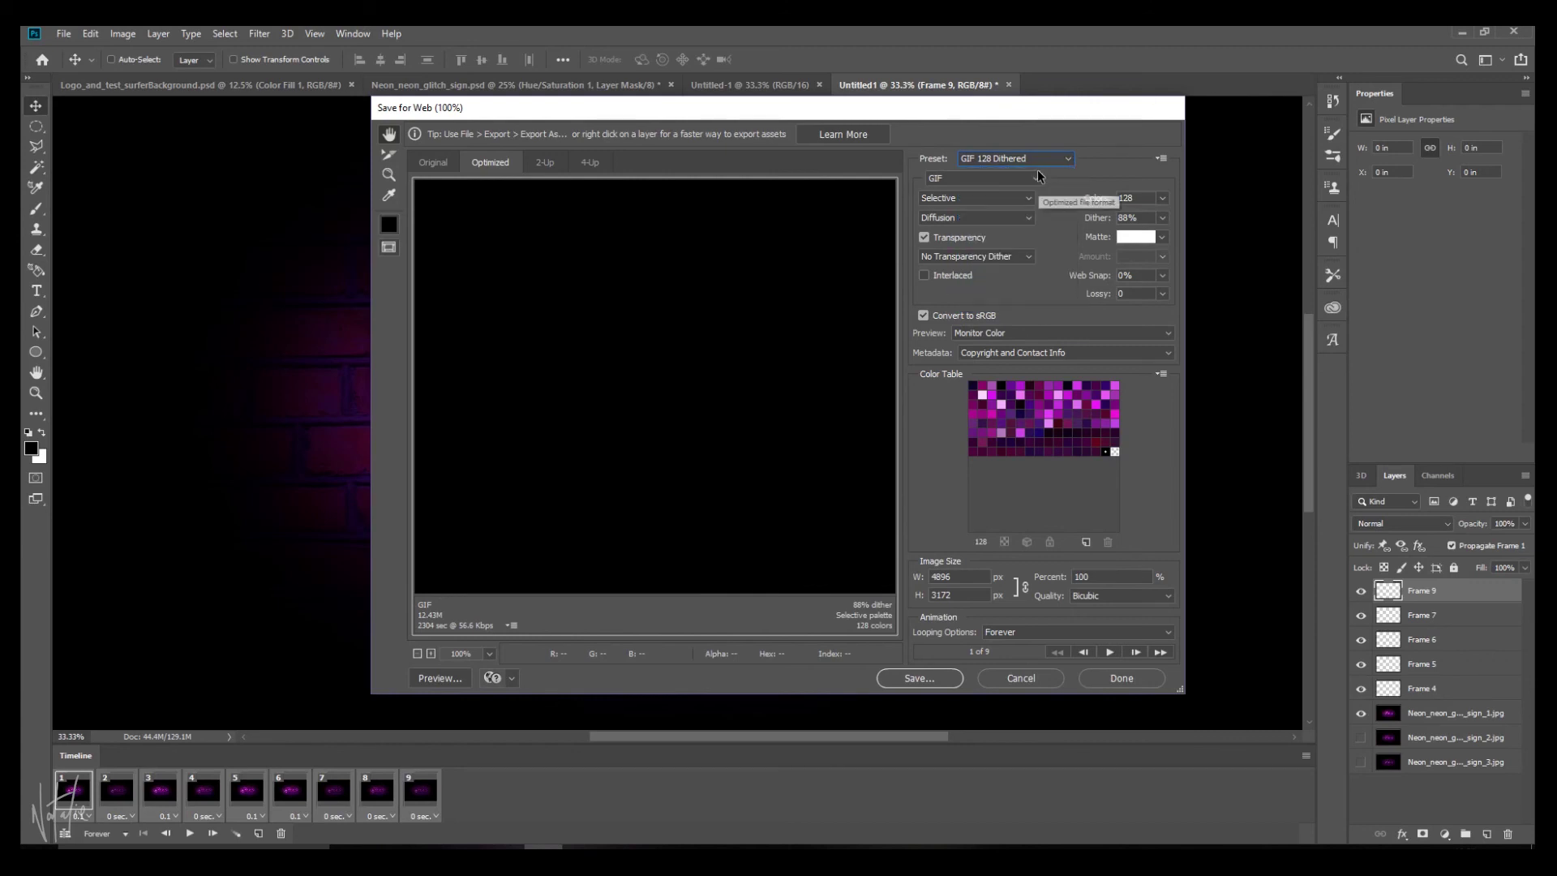
pyautogui.click(925, 678)
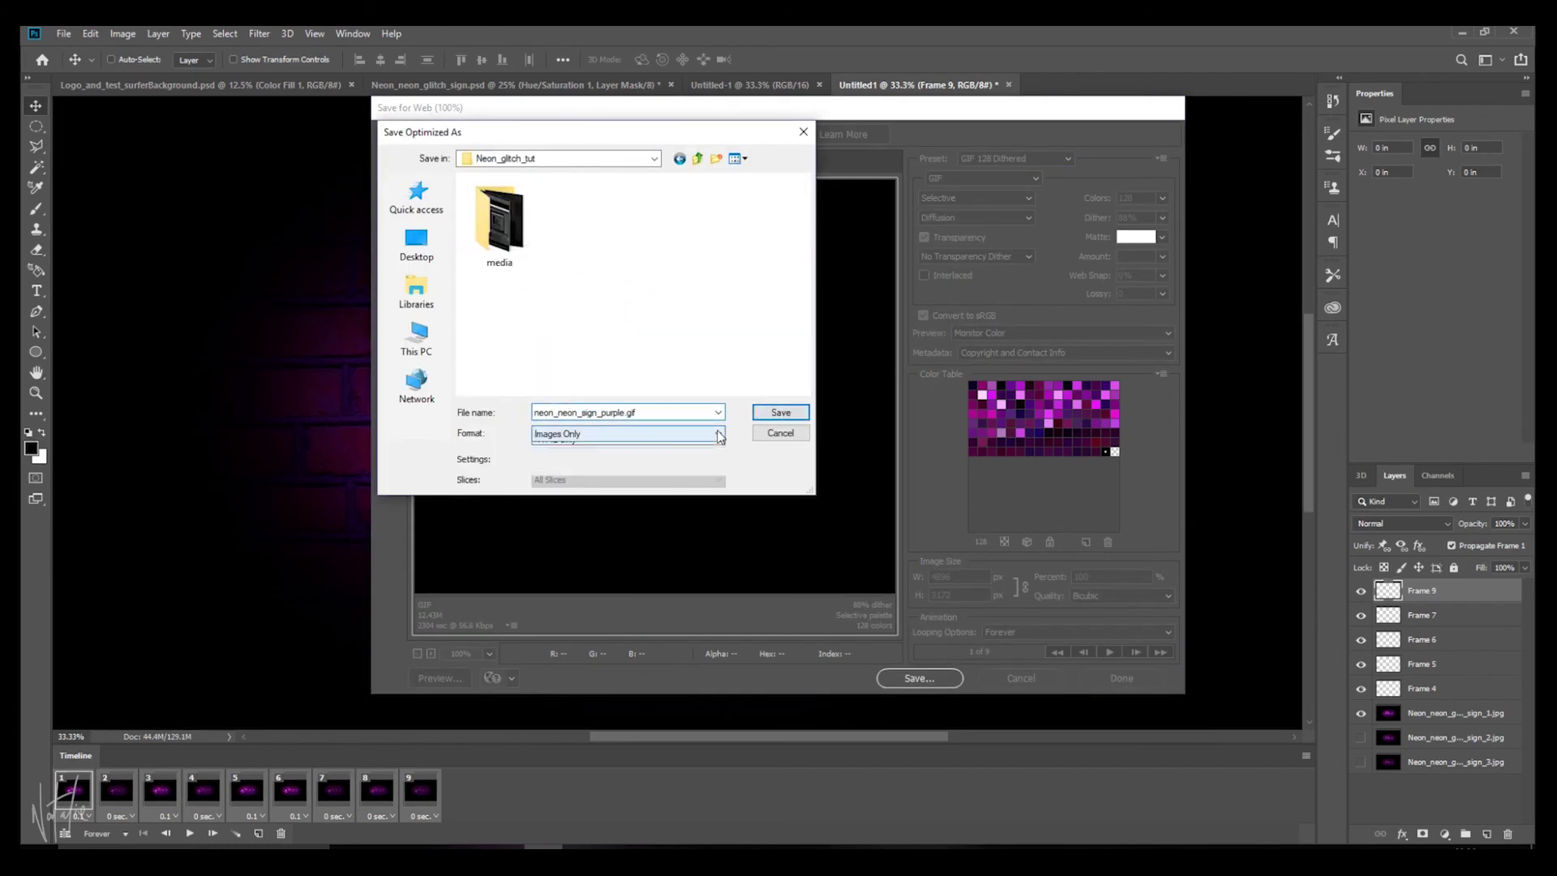